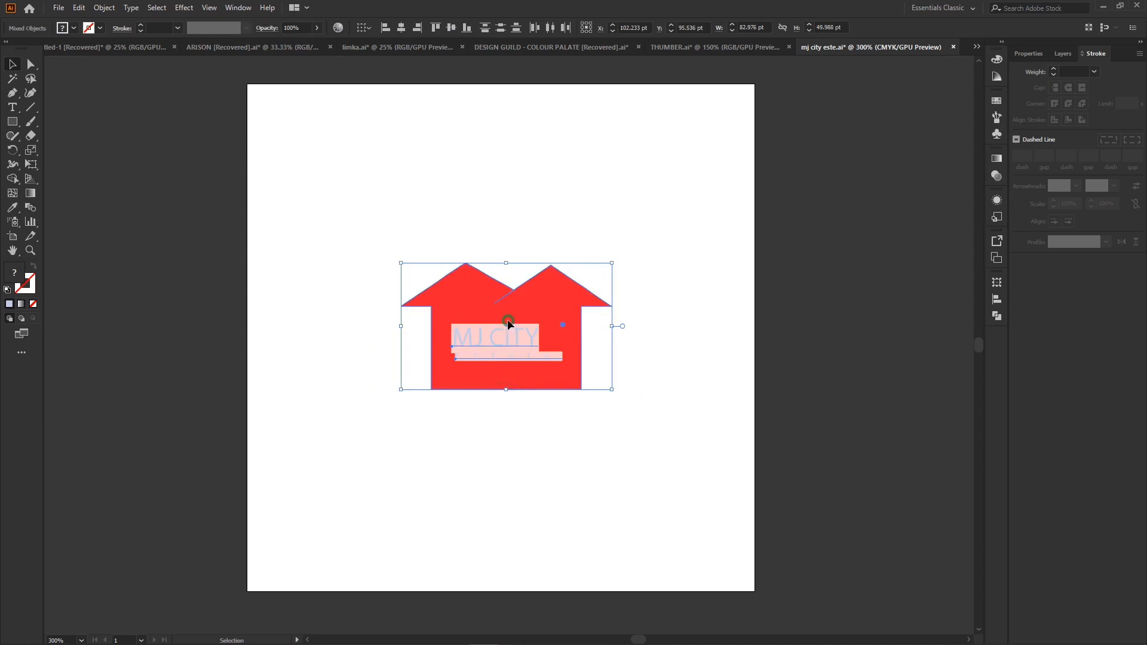
pyautogui.hotkey('ctrl', '+')
pyautogui.hotkey('ctrl', '+')
pyautogui.hotkey('ctrl', '+')
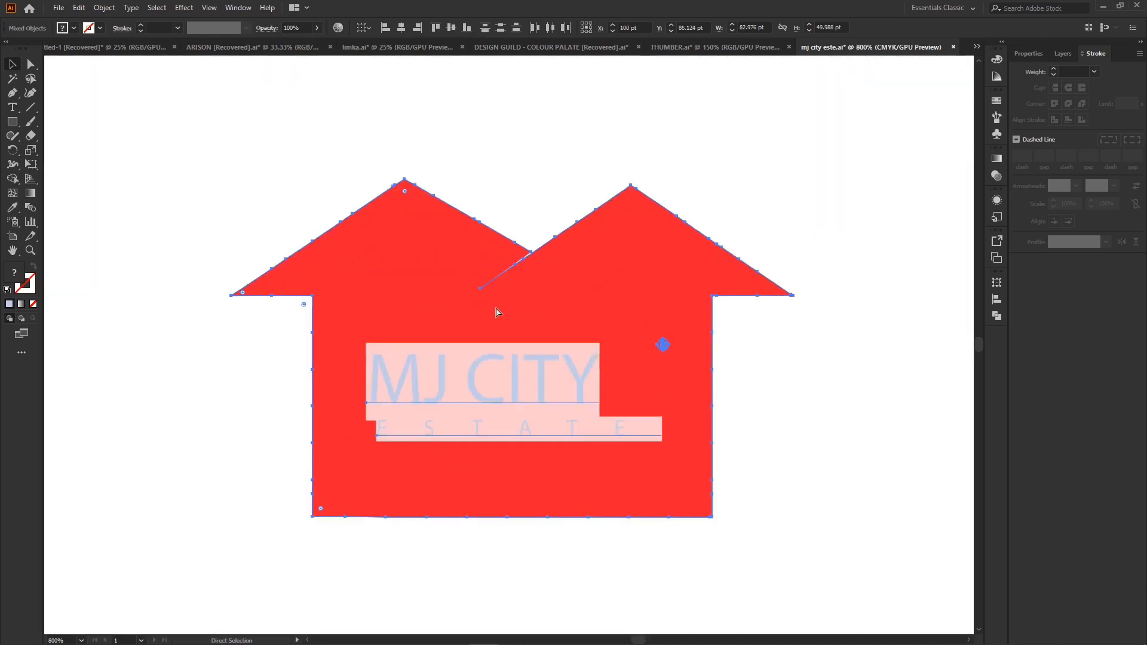
pyautogui.hotkey('ctrl', '-')
pyautogui.hotkey('ctrl', '-')
pyautogui.press('a')
pyautogui.press('v')
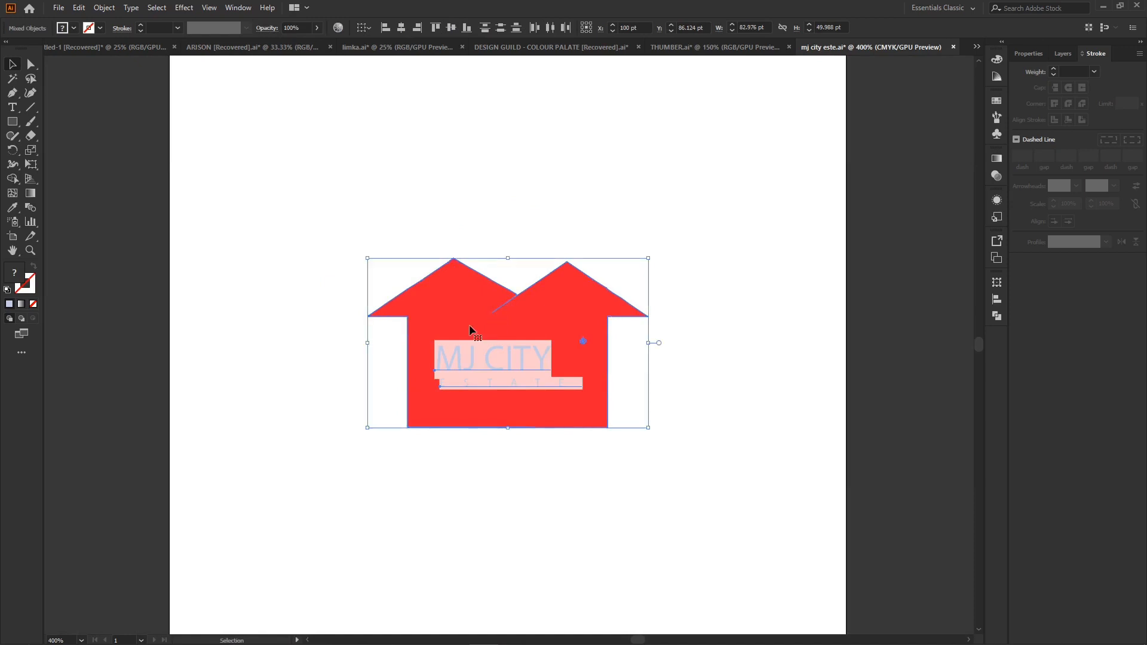
# - Change the font of the MJ CITY text to Poppins SemiBold
pyautogui.click(737, 272)
pyautogui.click(502, 366)
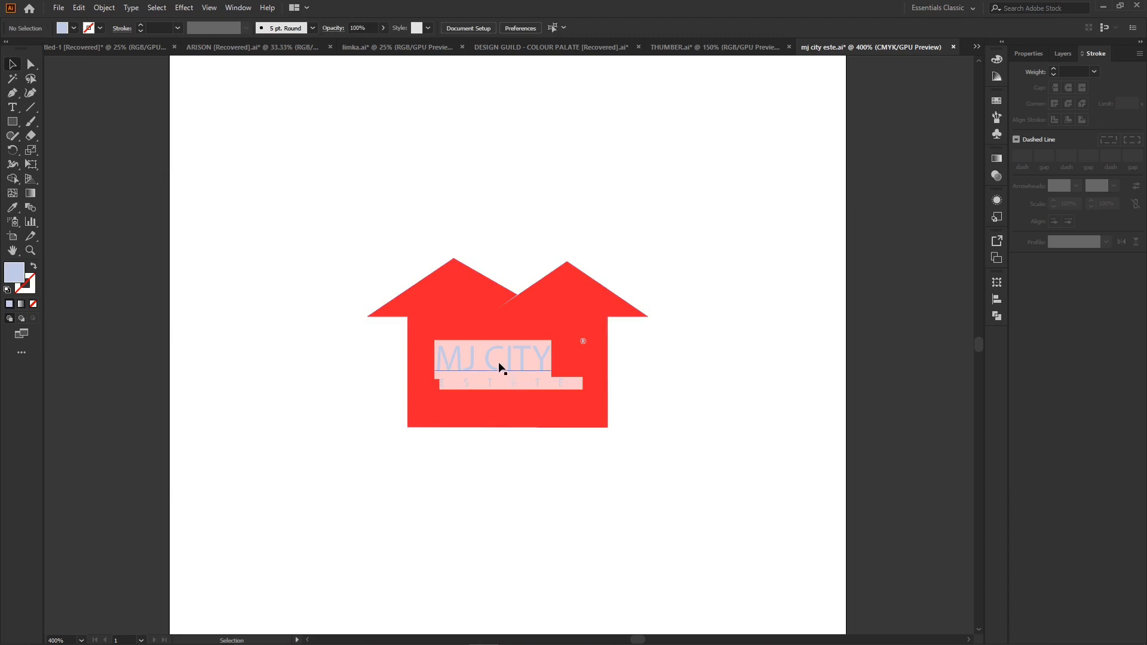
pyautogui.click(418, 29)
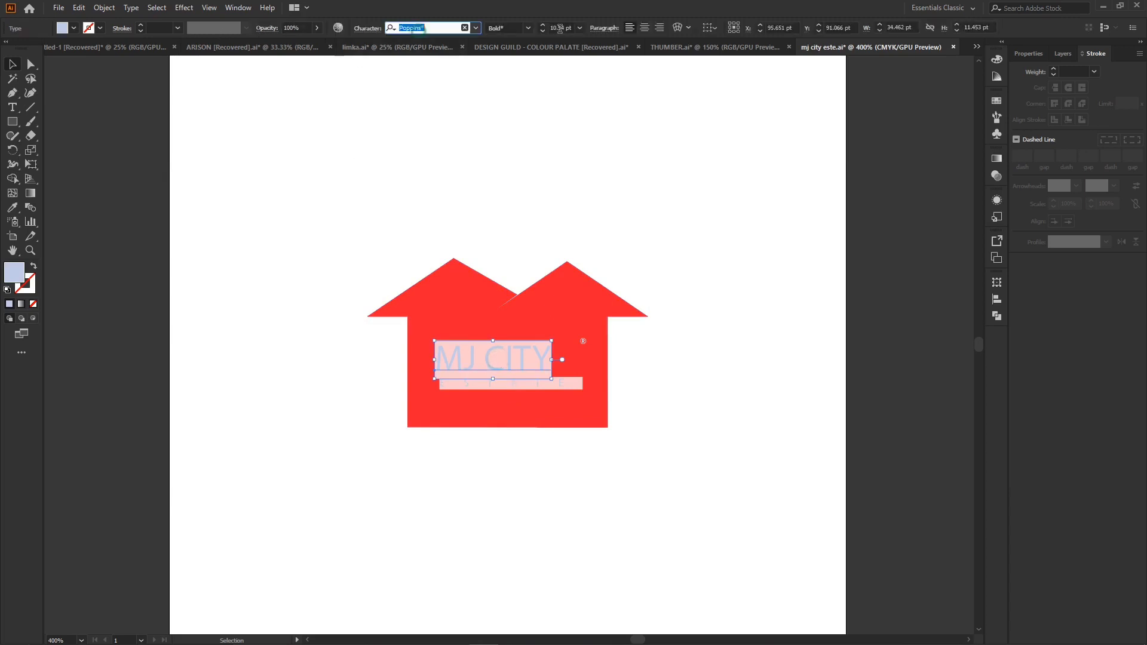
pyautogui.write('pop')
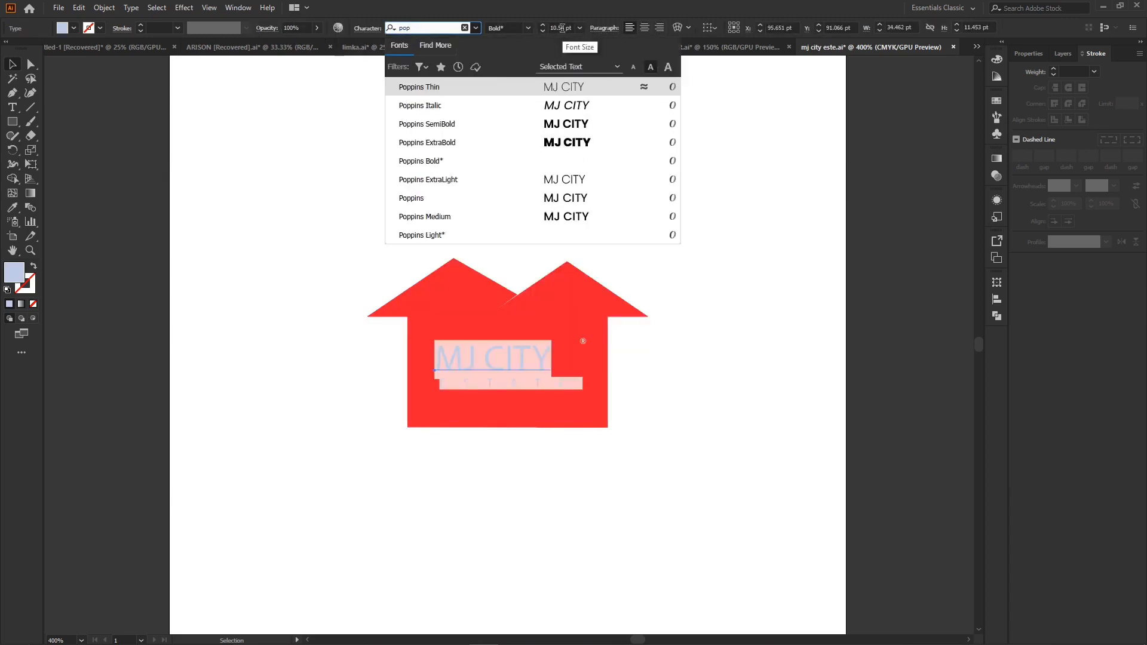
pyautogui.press('Down')
pyautogui.press('Down')
pyautogui.press('Return')
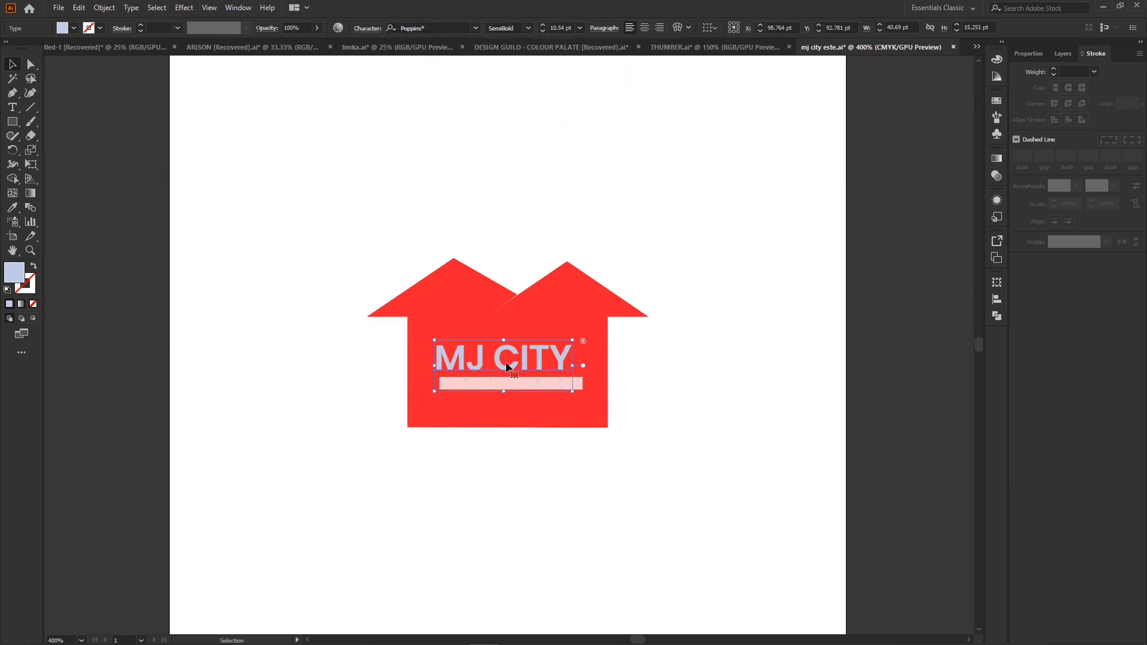
# - Fill both the MJ CITY text and the ESTATE text below it with white
pyautogui.click(72, 28)
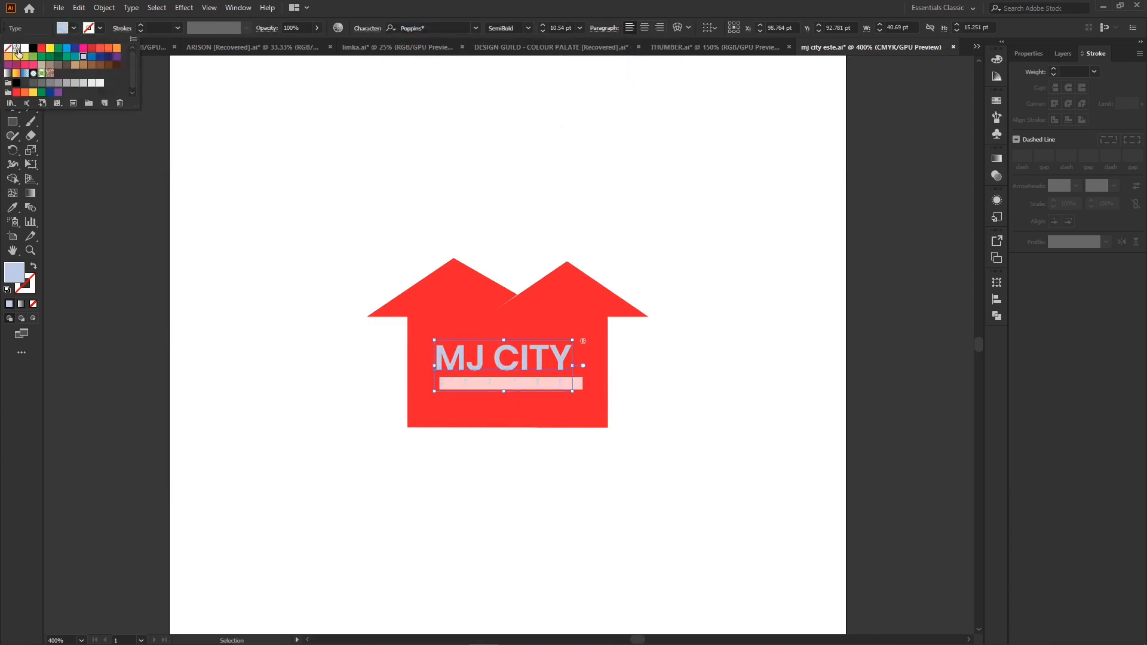
pyautogui.click(24, 47)
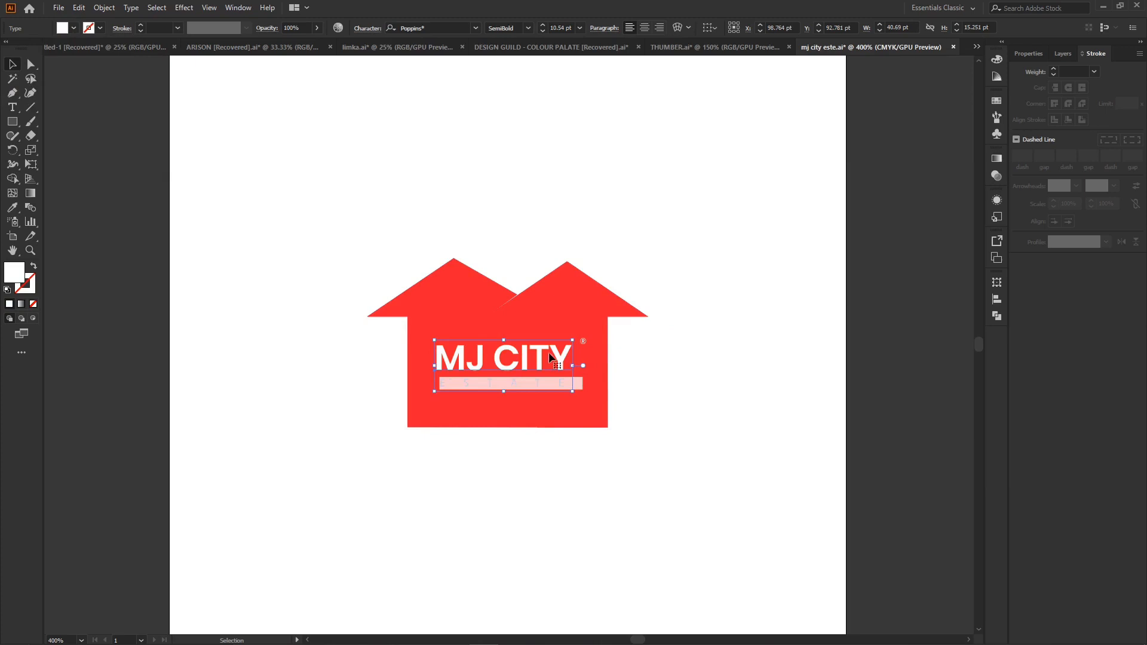
pyautogui.click(530, 383)
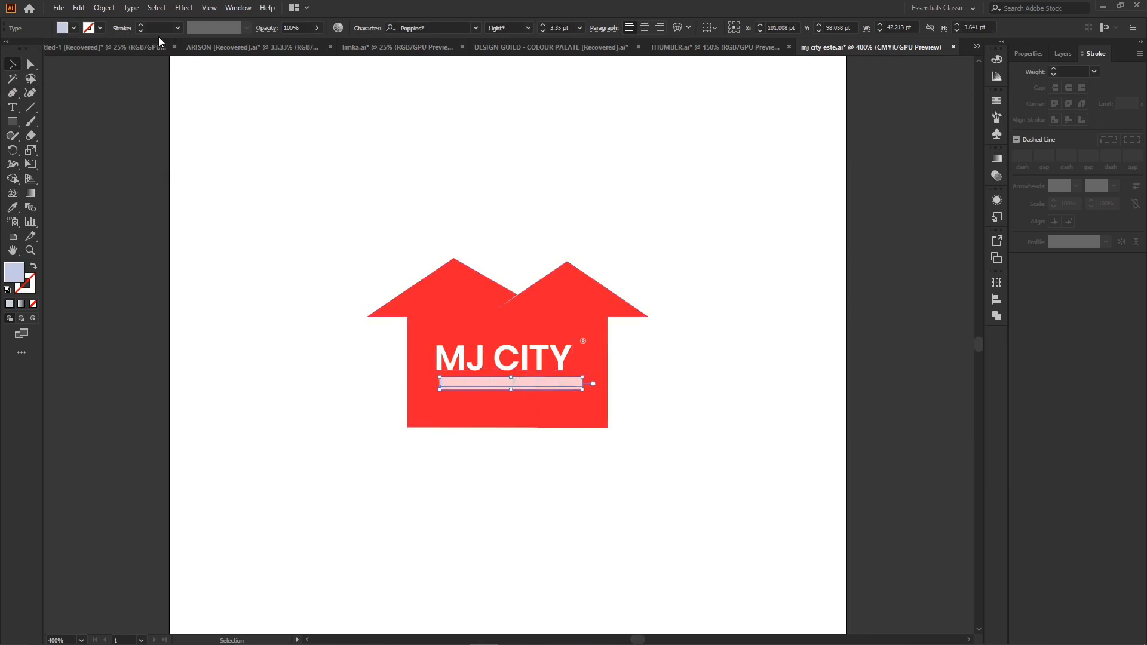
pyautogui.click(72, 28)
pyautogui.click(24, 48)
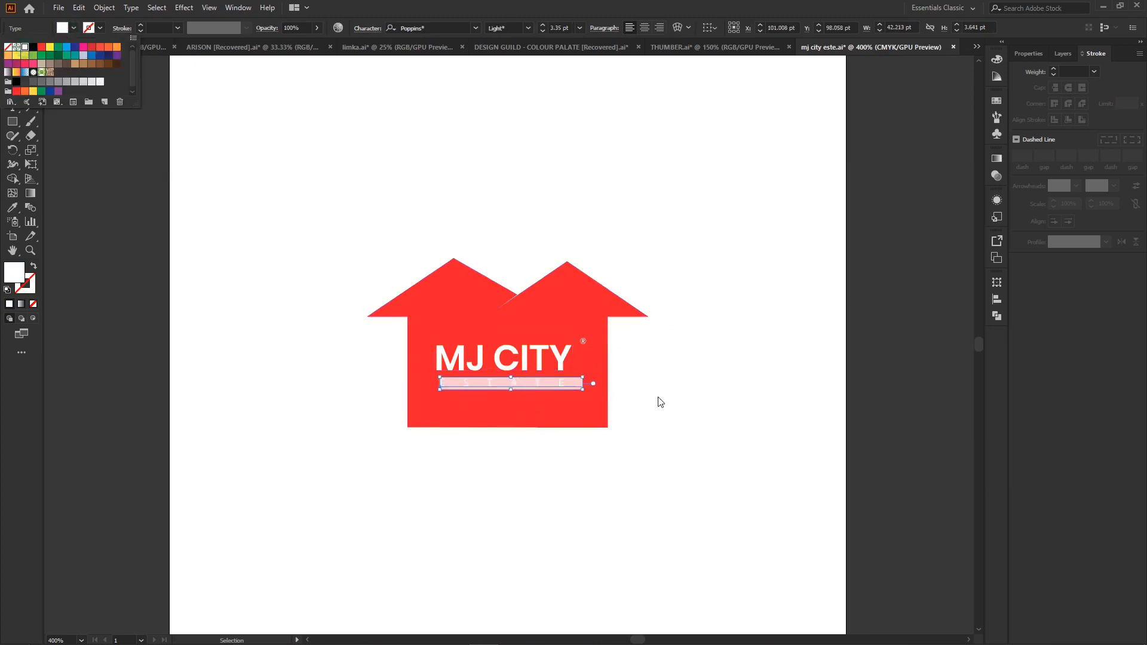
pyautogui.click(701, 359)
# - Set the ESTATE text to Poppins Medium and enlarge it slightly to about 3.37 pt
pyautogui.click(540, 384)
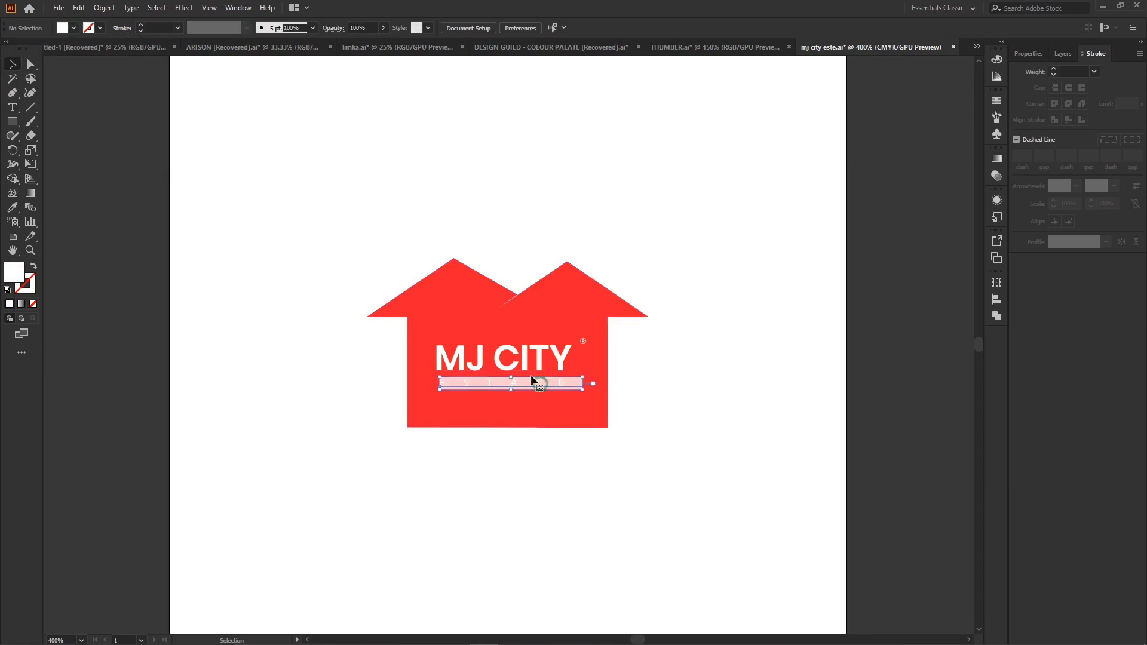
pyautogui.click(422, 28)
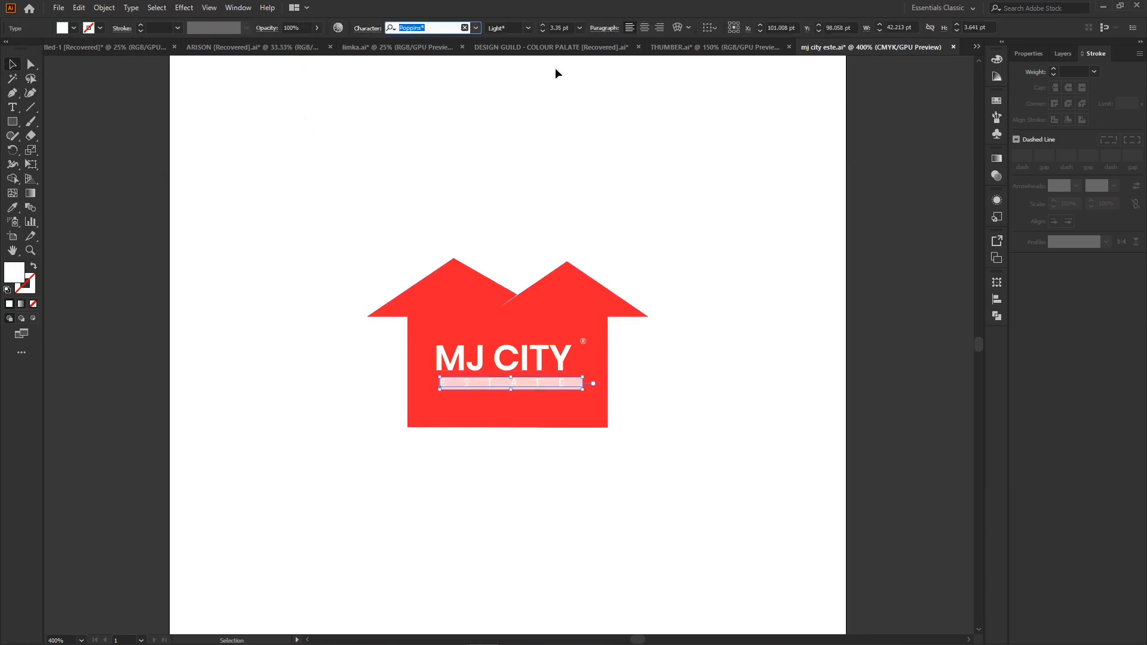
pyautogui.write('popp')
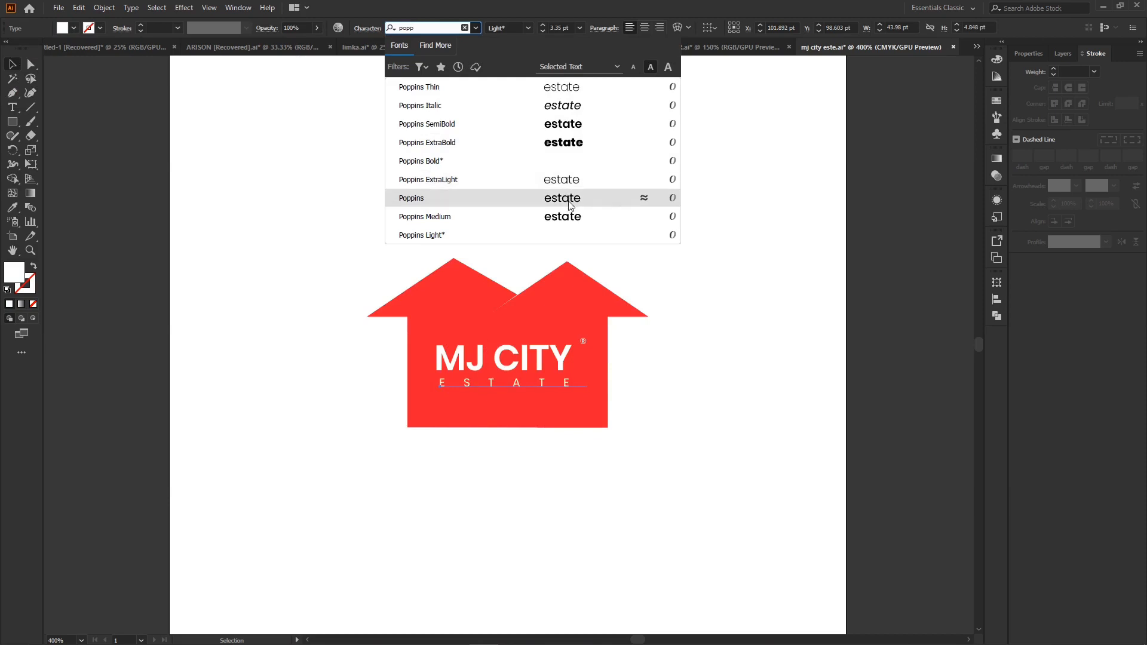
pyautogui.click(572, 222)
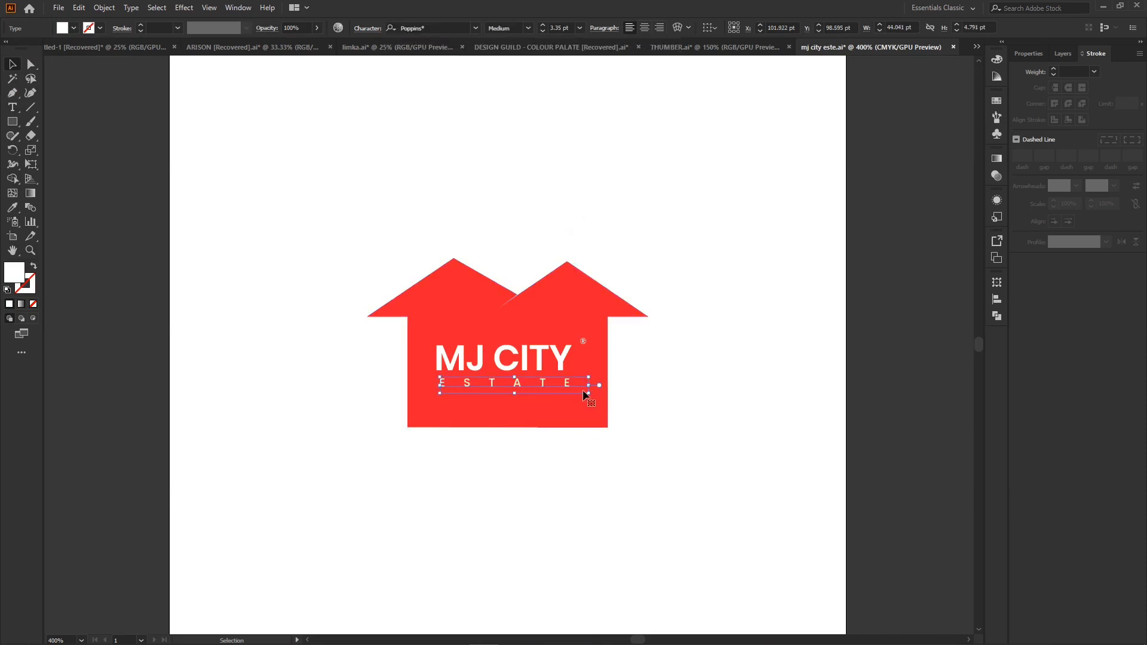
pyautogui.moveTo(589, 387); pyautogui.dragTo(594, 384)
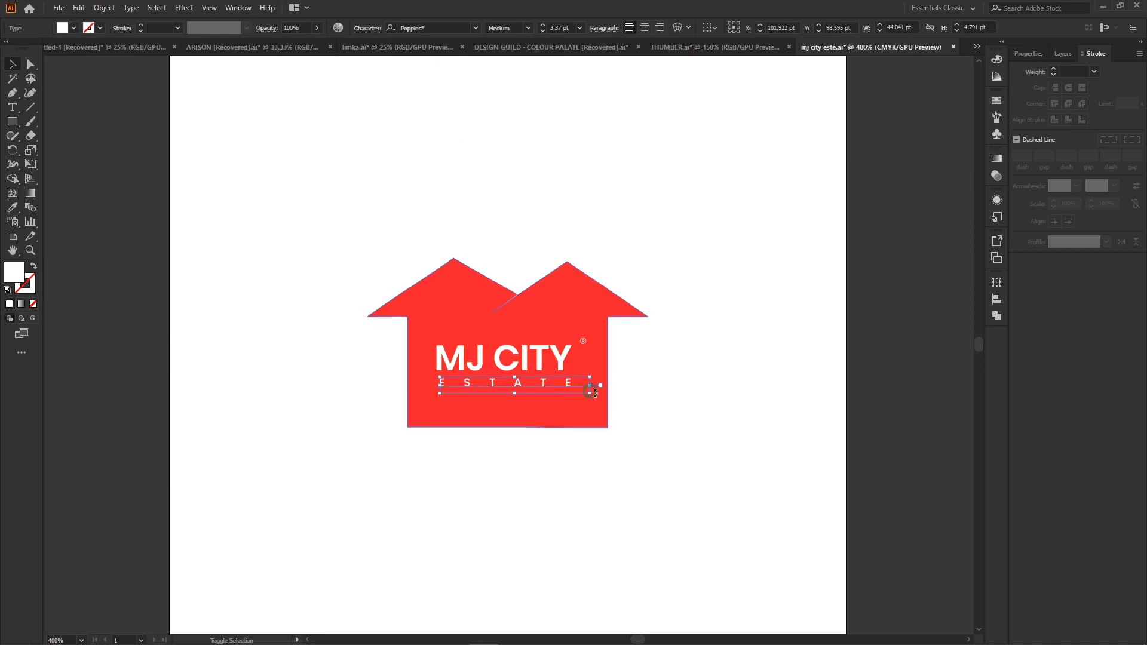
pyautogui.click(715, 379)
# - Set the letter tracking of the ESTATE text to 1200
pyautogui.click(557, 389)
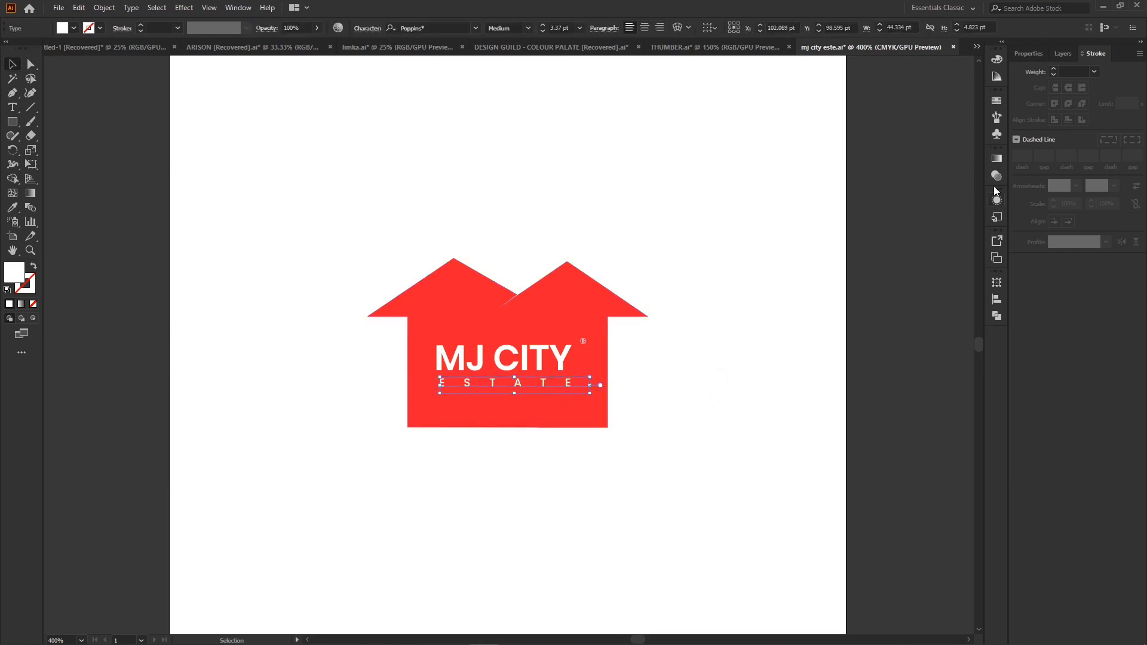
pyautogui.click(1029, 54)
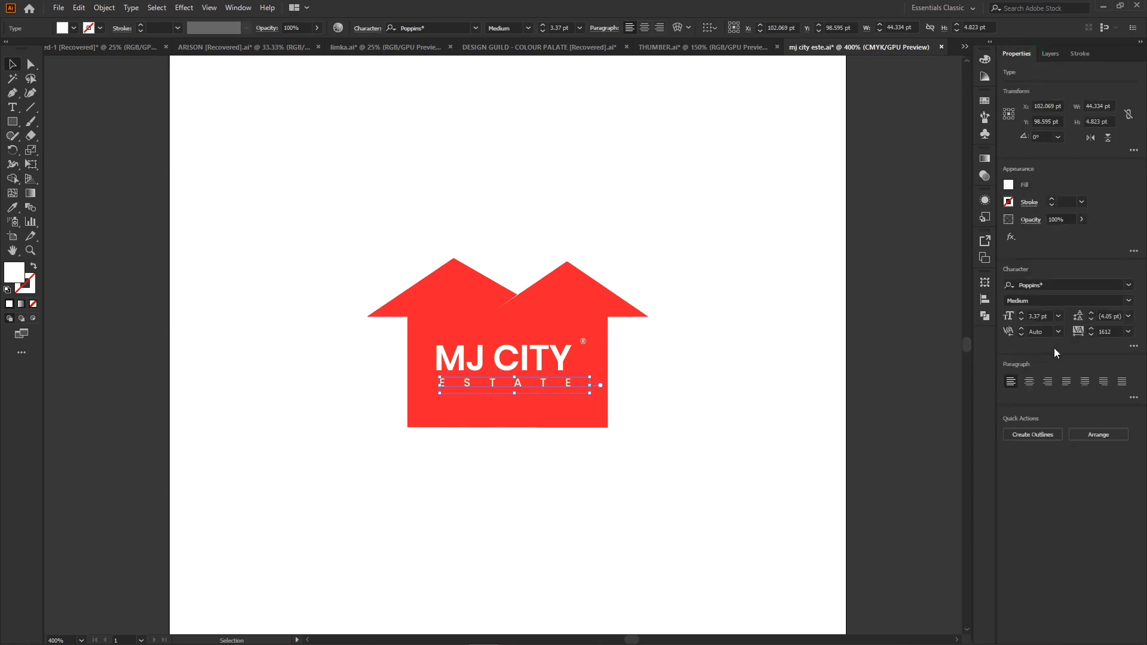
pyautogui.click(1112, 331)
pyautogui.write('1200')
pyautogui.press('Return')
pyautogui.click(1087, 335)
pyautogui.press('Return')
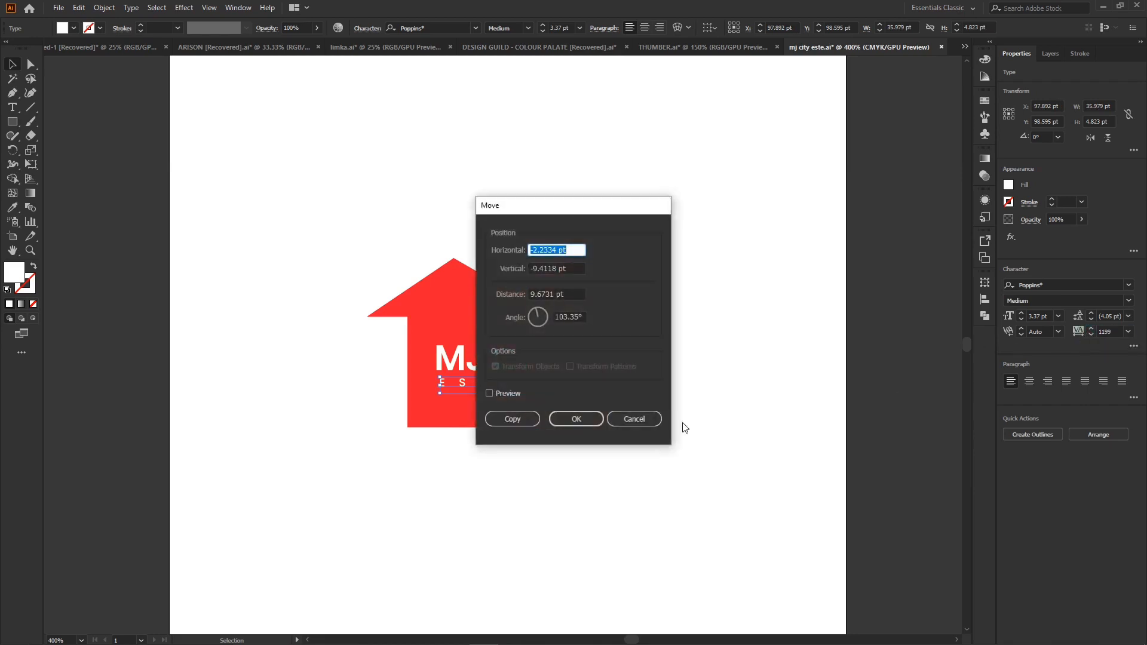
pyautogui.click(598, 421)
# - Tighten the tracking of the ESTATE text and scale it up to match the width of MJ CITY
pyautogui.click(1107, 332)
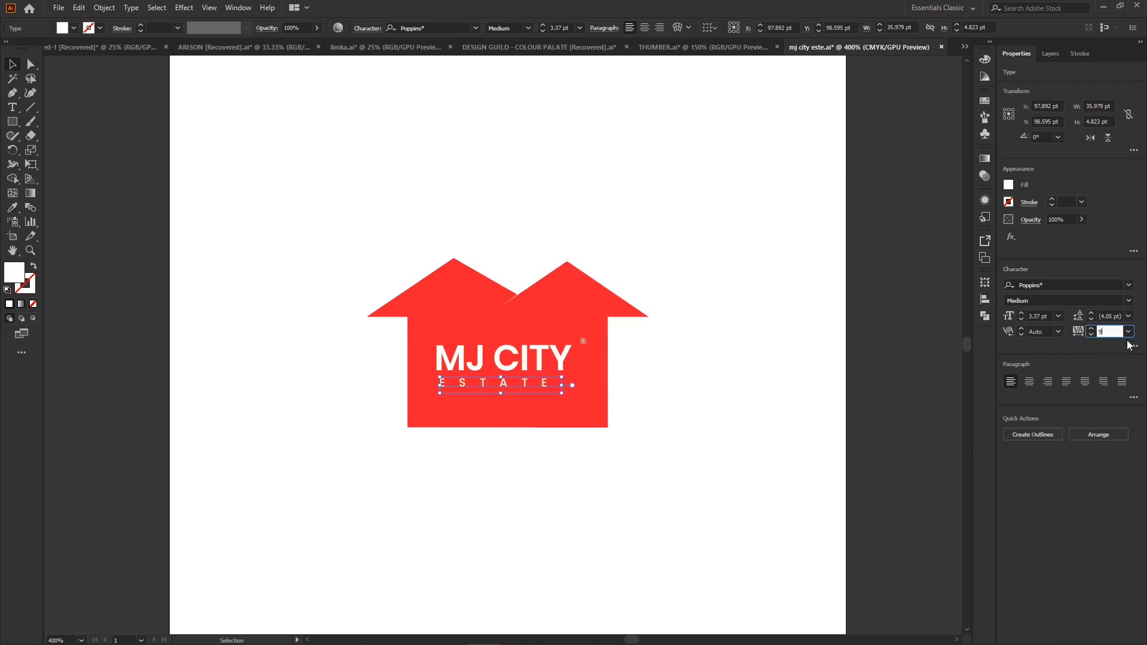
pyautogui.press('Return')
pyautogui.click(550, 423)
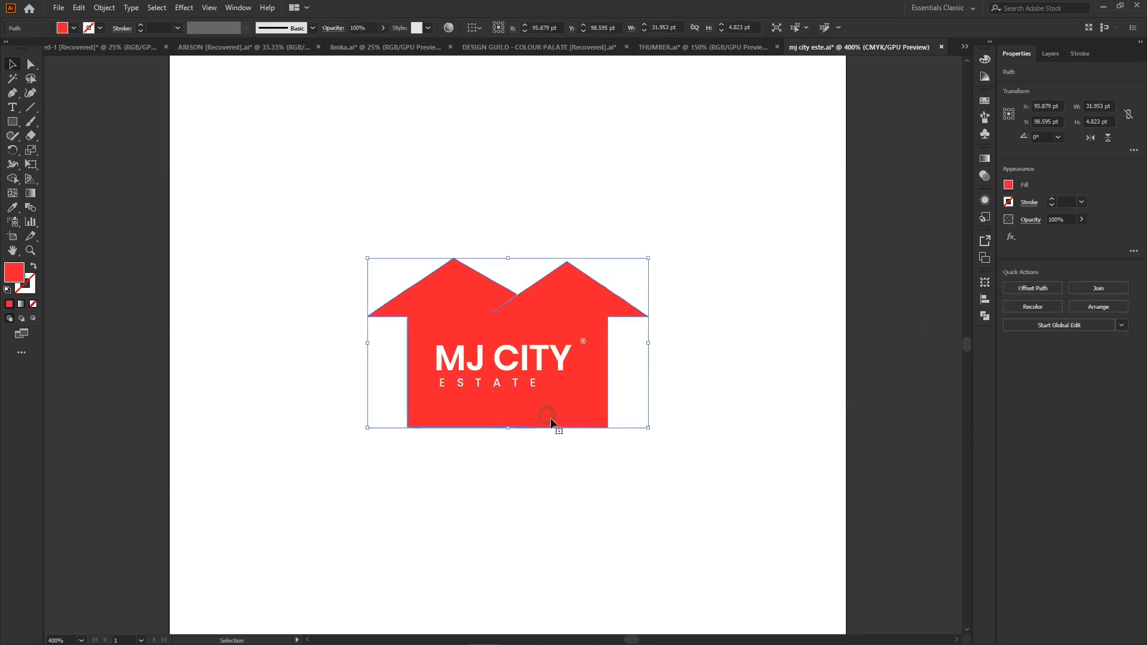
pyautogui.click(525, 385)
pyautogui.moveTo(545, 389); pyautogui.dragTo(585, 428)
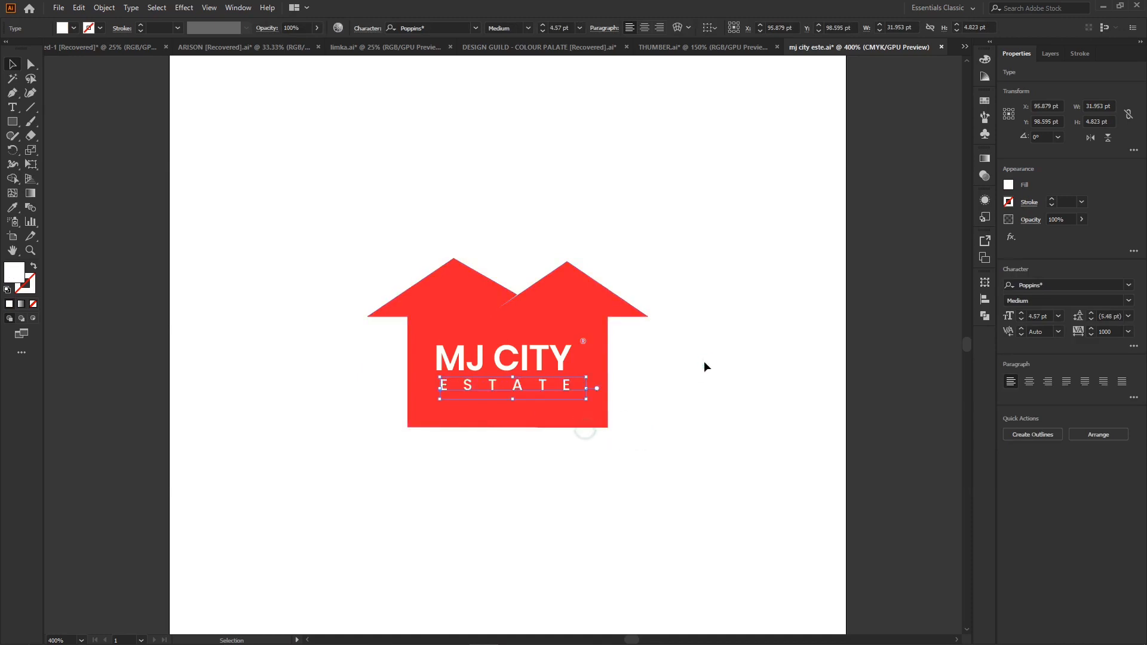
# - Move the MJ CITY and ESTATE texts together slightly to the right to center them on the house
pyautogui.click(518, 389)
pyautogui.keyDown('shift'); pyautogui.click(520, 366); pyautogui.keyUp('shift')
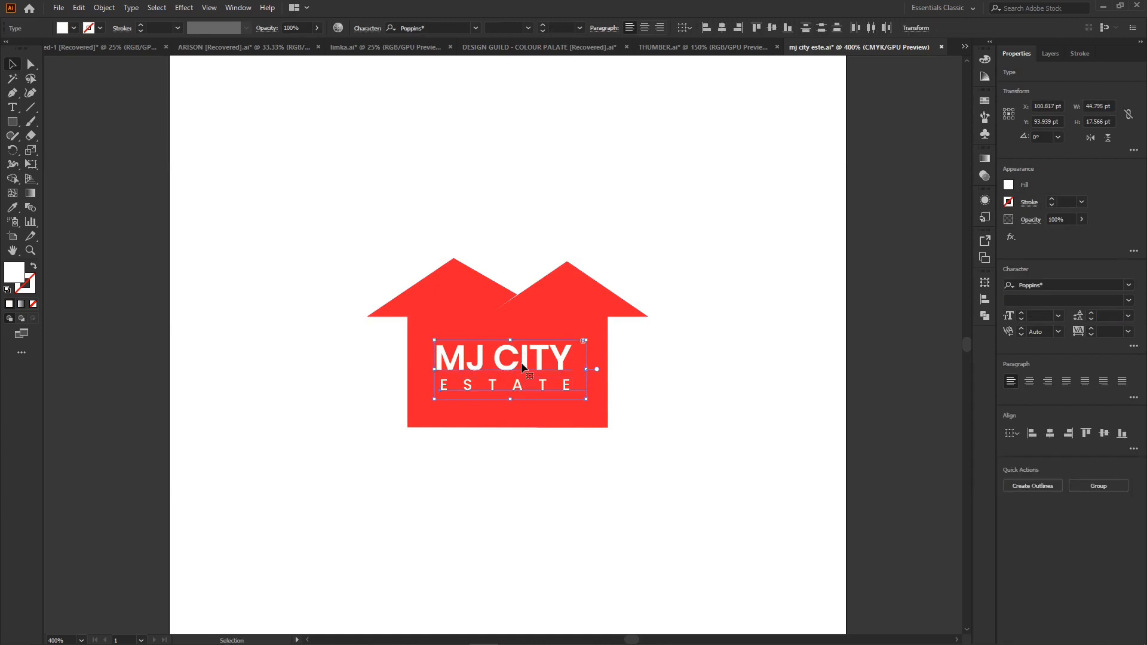
pyautogui.moveTo(520, 362); pyautogui.dragTo(527, 363)
pyautogui.click(683, 346)
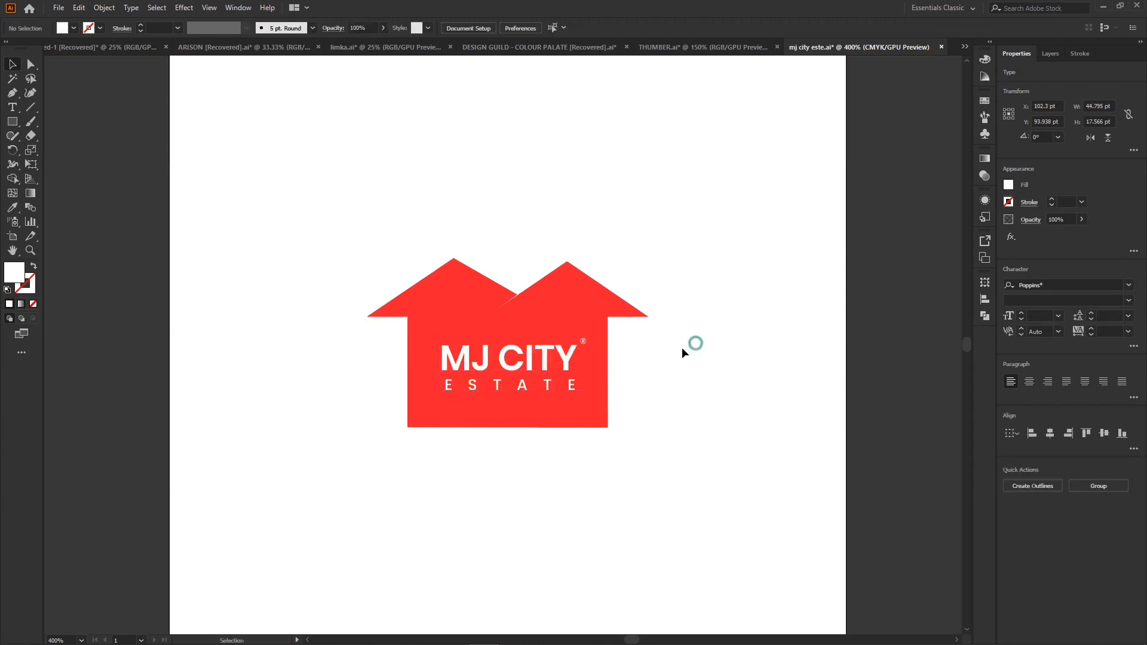
# - Move the registered trademark symbol slightly down beside the Y of MJ CITY
pyautogui.click(586, 359)
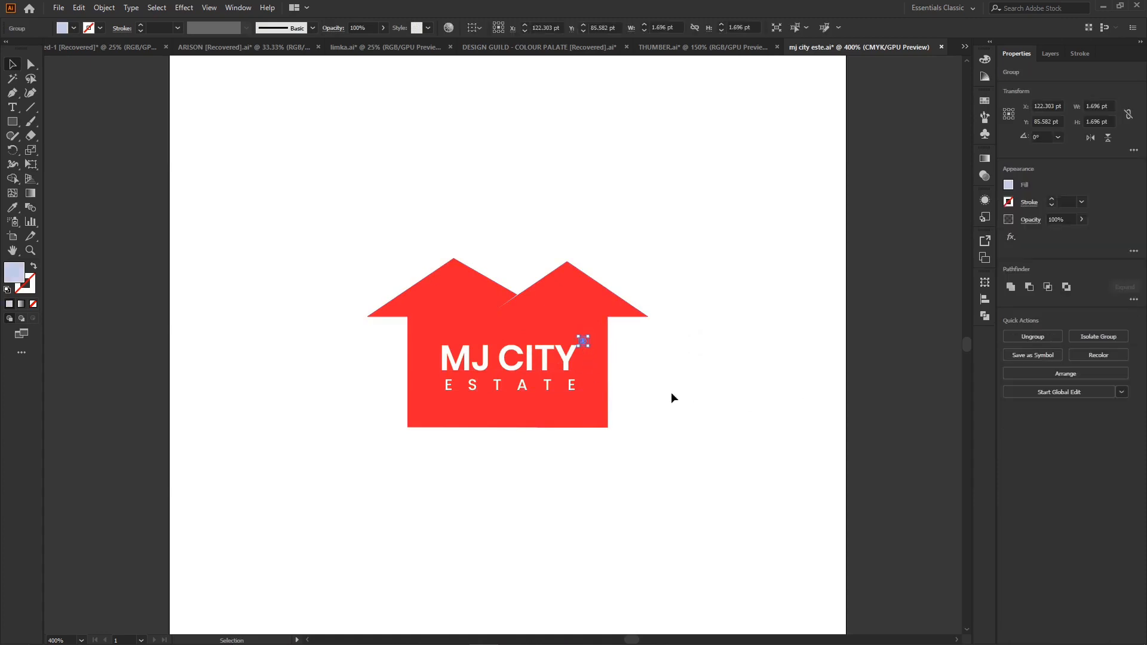
pyautogui.moveTo(583, 340); pyautogui.dragTo(584, 346)
pyautogui.click(729, 356)
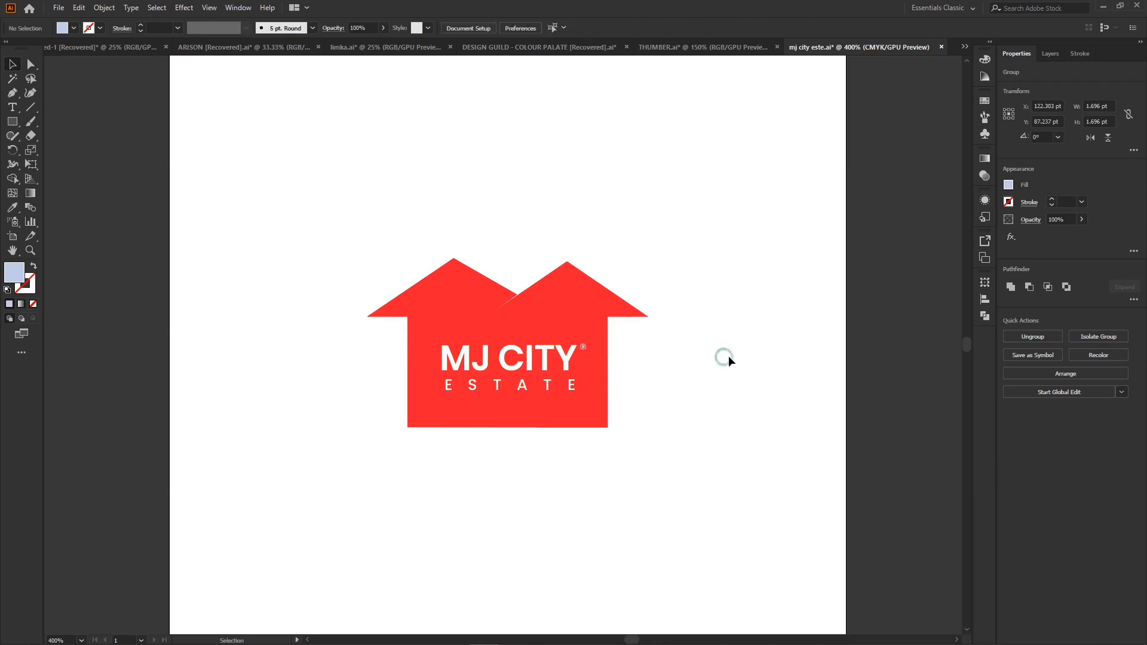
# - Try rounding the lower-left corner of the red house shape, then undo it
pyautogui.click(581, 296)
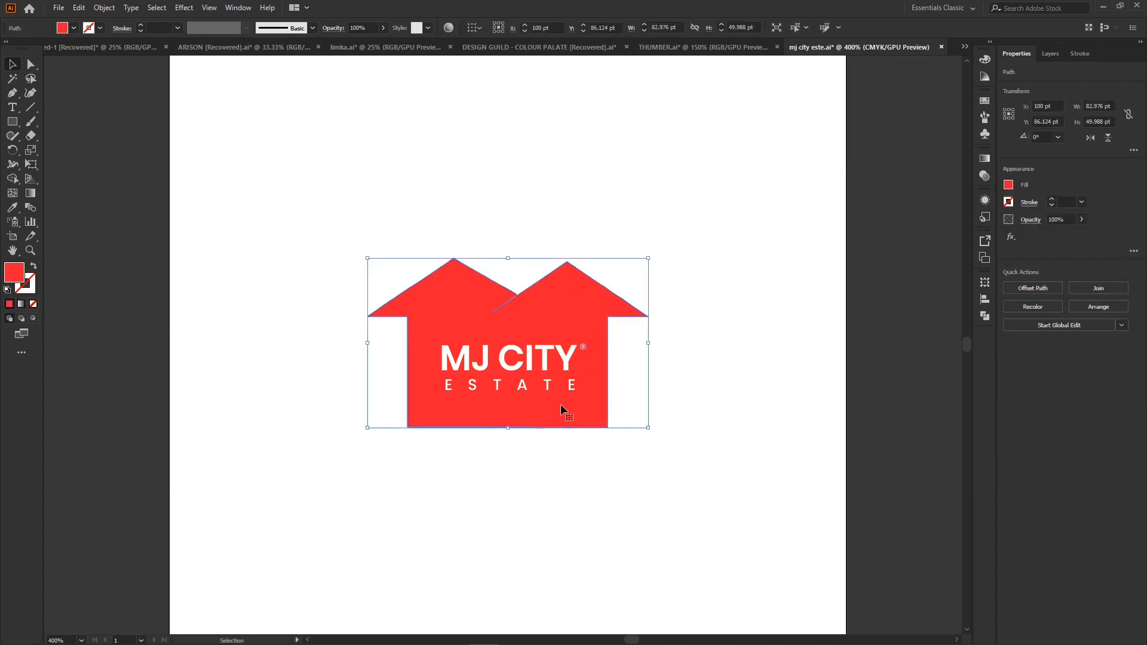
pyautogui.click(30, 64)
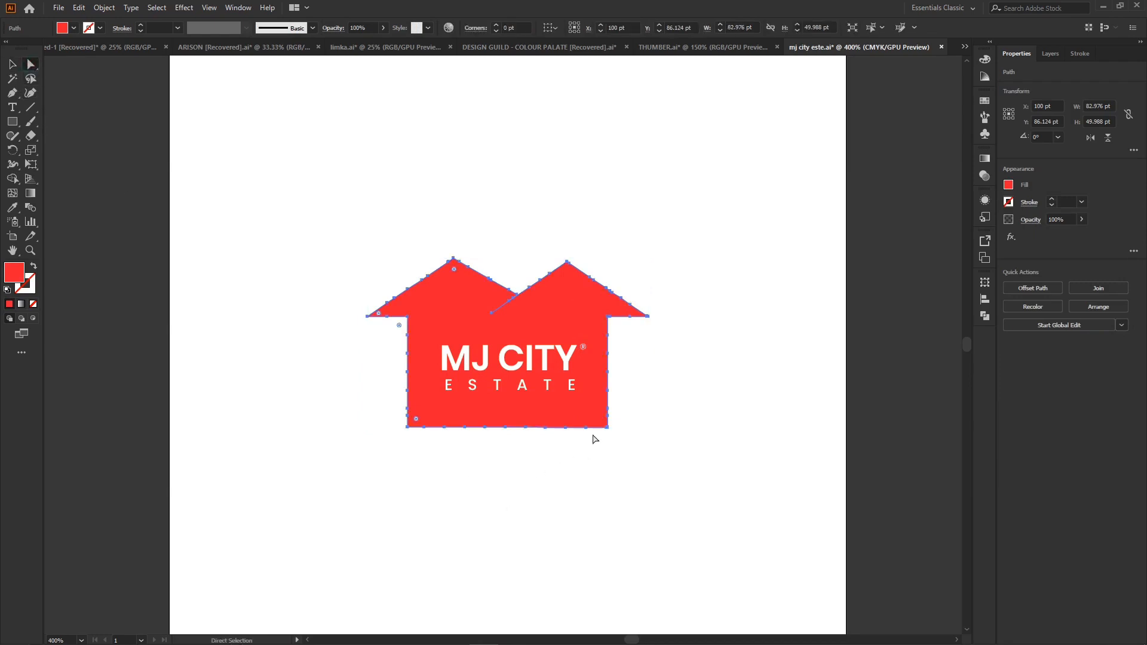
pyautogui.hotkey('ctrl', '=')
pyautogui.hotkey('ctrl', '=')
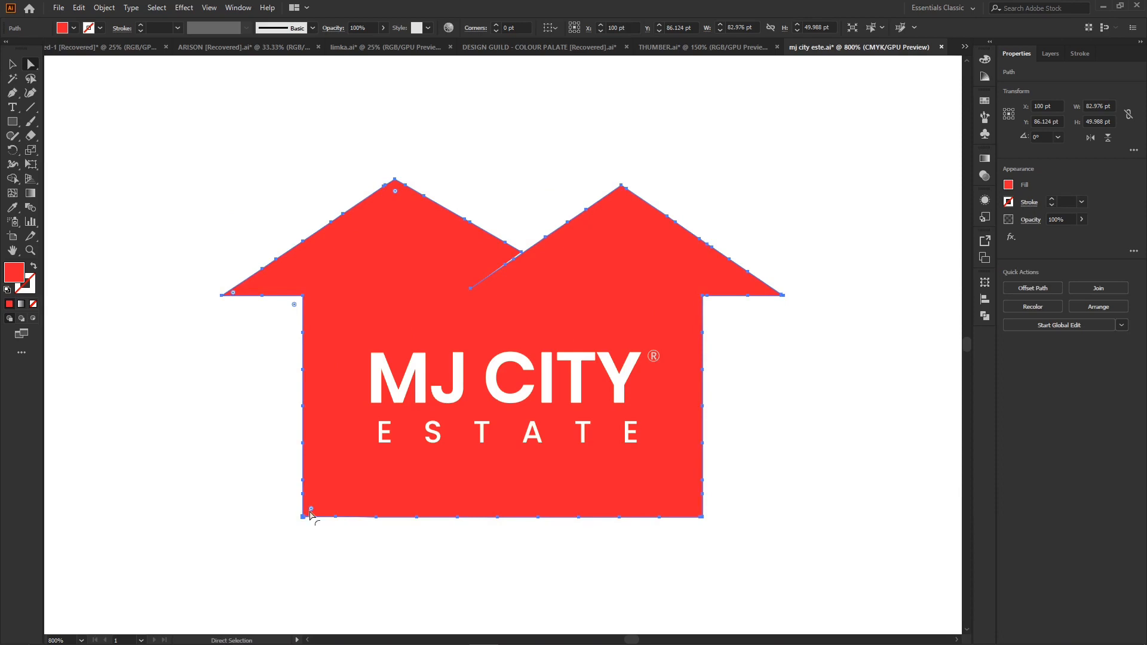
pyautogui.moveTo(312, 510); pyautogui.dragTo(367, 494)
pyautogui.click(412, 591)
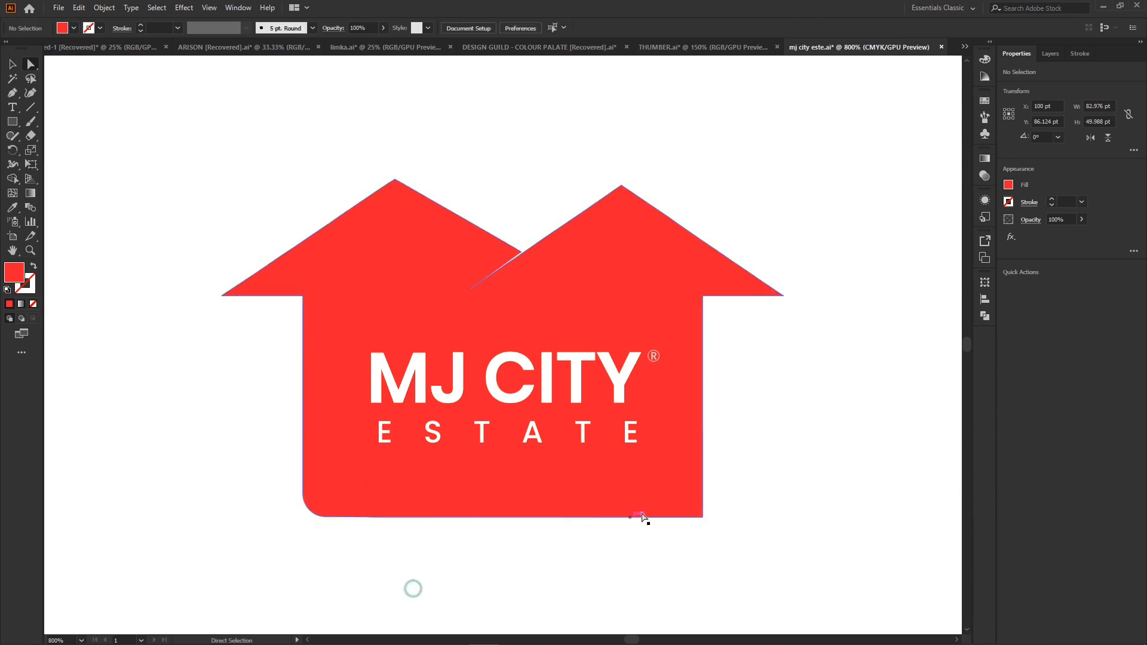
pyautogui.hotkey('ctrl', 'z')
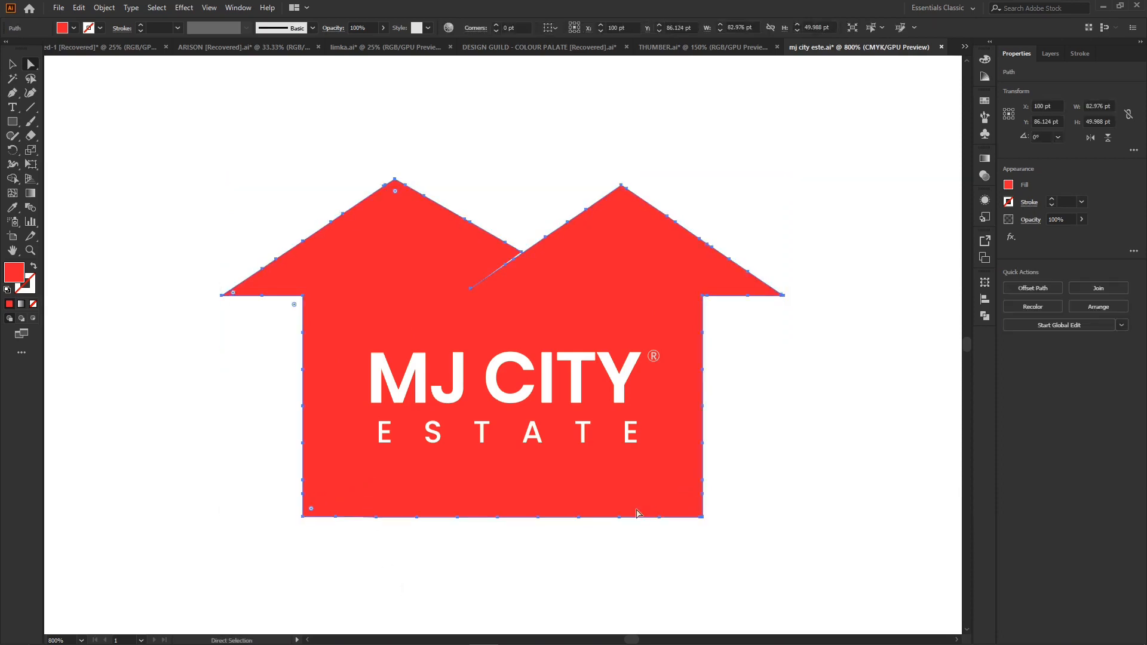
# - Draw a wide, shallow rectangle across the house's bottom edge, slightly overlapping it and extending past both side walls
pyautogui.hotkey('ctrl', '=')
pyautogui.hotkey('ctrl', '=')
pyautogui.hotkey('ctrl', '=')
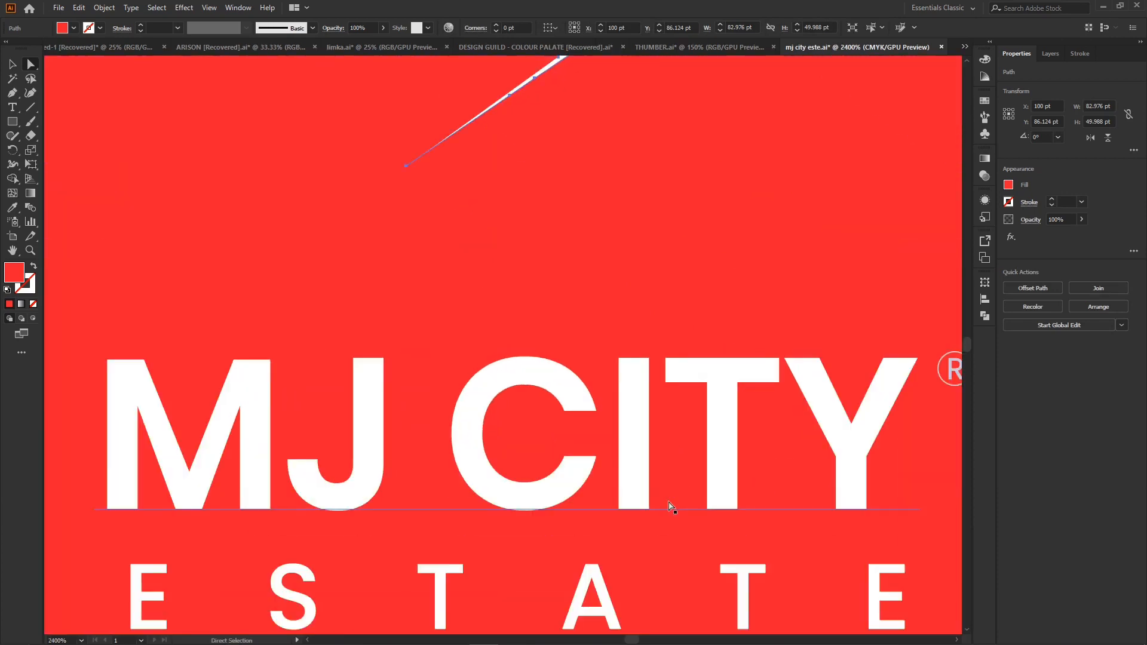
pyautogui.scroll(-3, 734, 480)
pyautogui.scroll(-7, 734, 481)
pyautogui.hotkey('ctrl', '-')
pyautogui.hotkey('ctrl', '-')
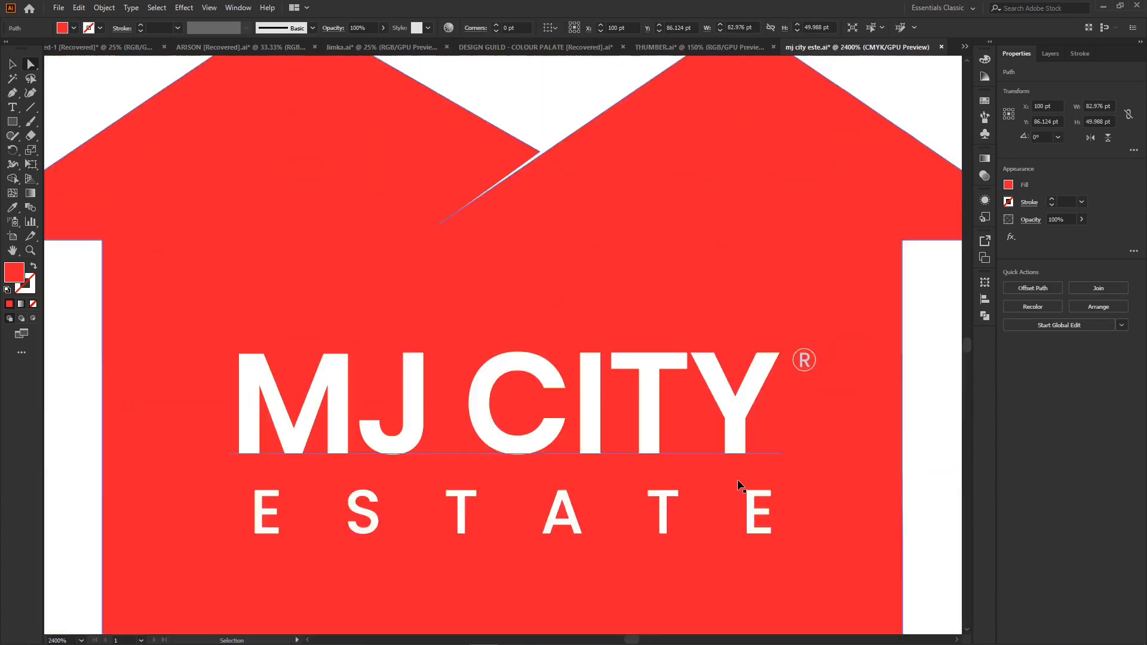
pyautogui.scroll(-4, 738, 478)
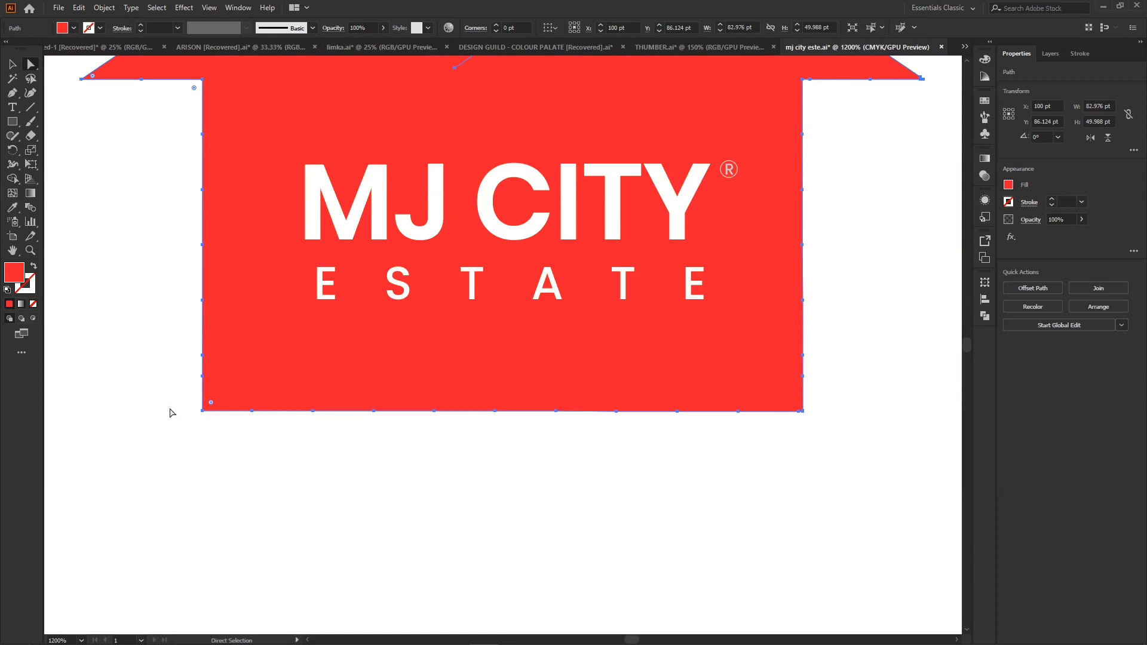
pyautogui.click(12, 122)
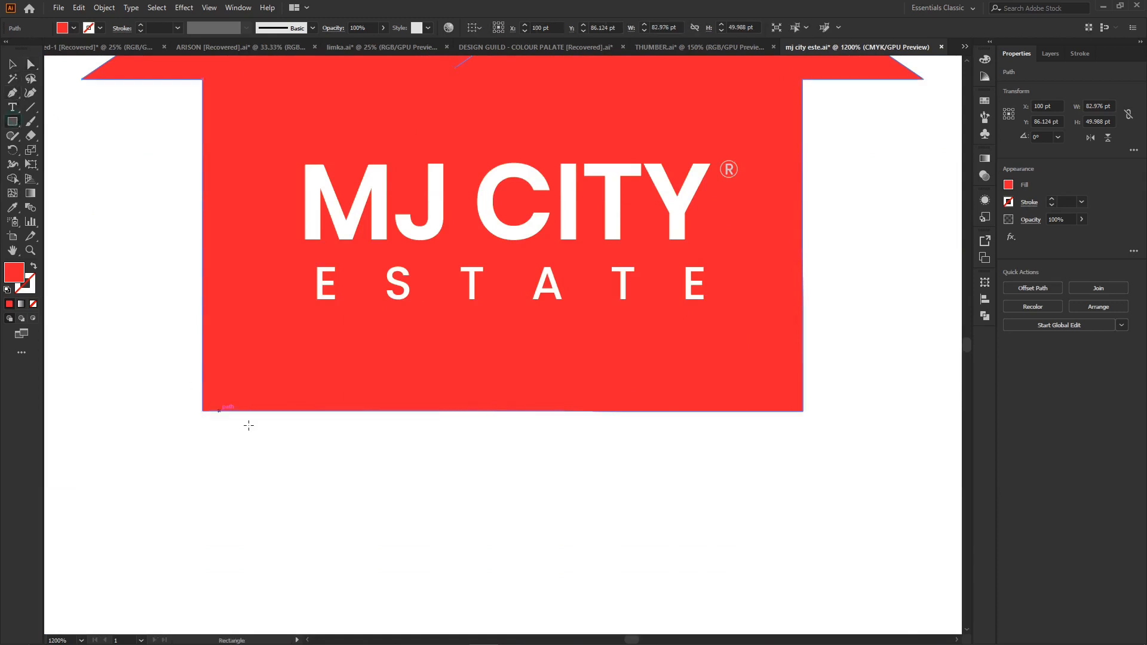
pyautogui.moveTo(189, 403)
pyautogui.mouseDown()
pyautogui.moveTo(540, 460)
pyautogui.moveTo(876, 461)
pyautogui.mouseUp()
# - Merge the overlap between the house and the bottom rectangle into the rectangle with the Shape Builder tool
pyautogui.click(12, 63)
pyautogui.keyDown('shift'); pyautogui.click(318, 366); pyautogui.keyUp('shift')
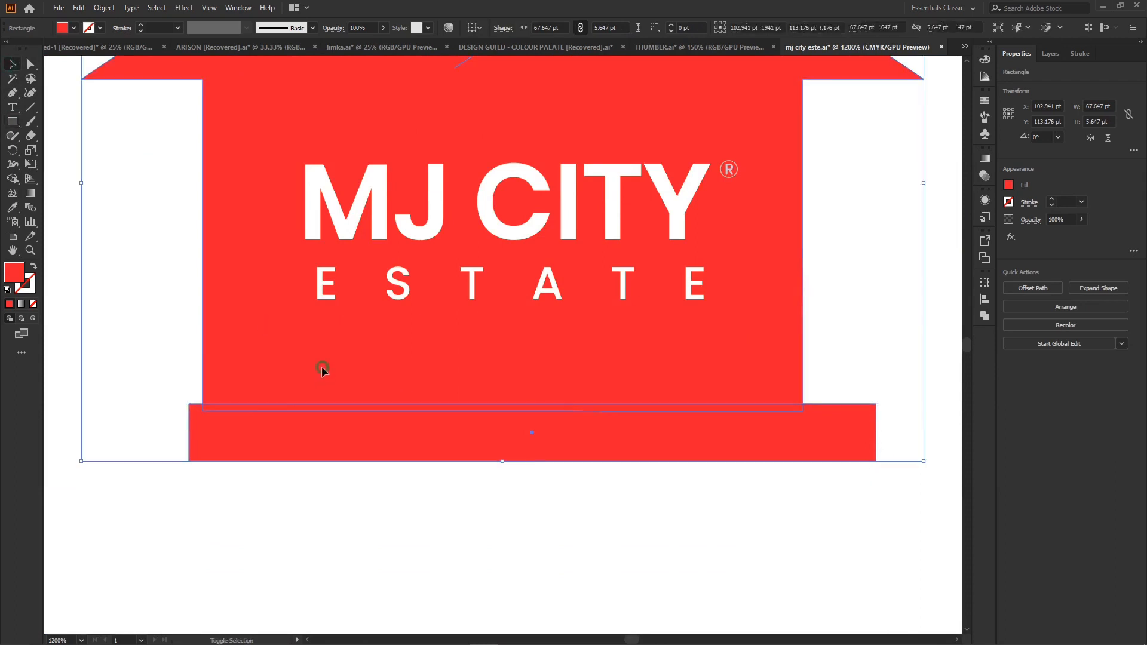
pyautogui.click(12, 180)
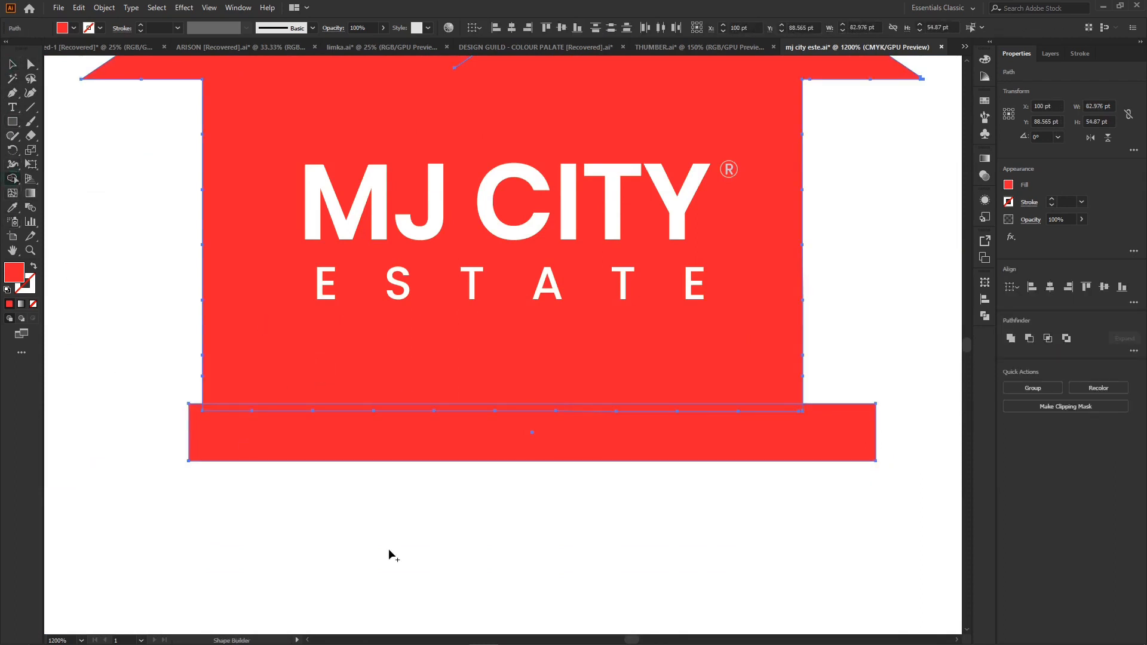
pyautogui.moveTo(405, 489); pyautogui.dragTo(405, 412)
pyautogui.press('v')
pyautogui.hotkey('shift', 'm')
pyautogui.moveTo(293, 481); pyautogui.dragTo(294, 411)
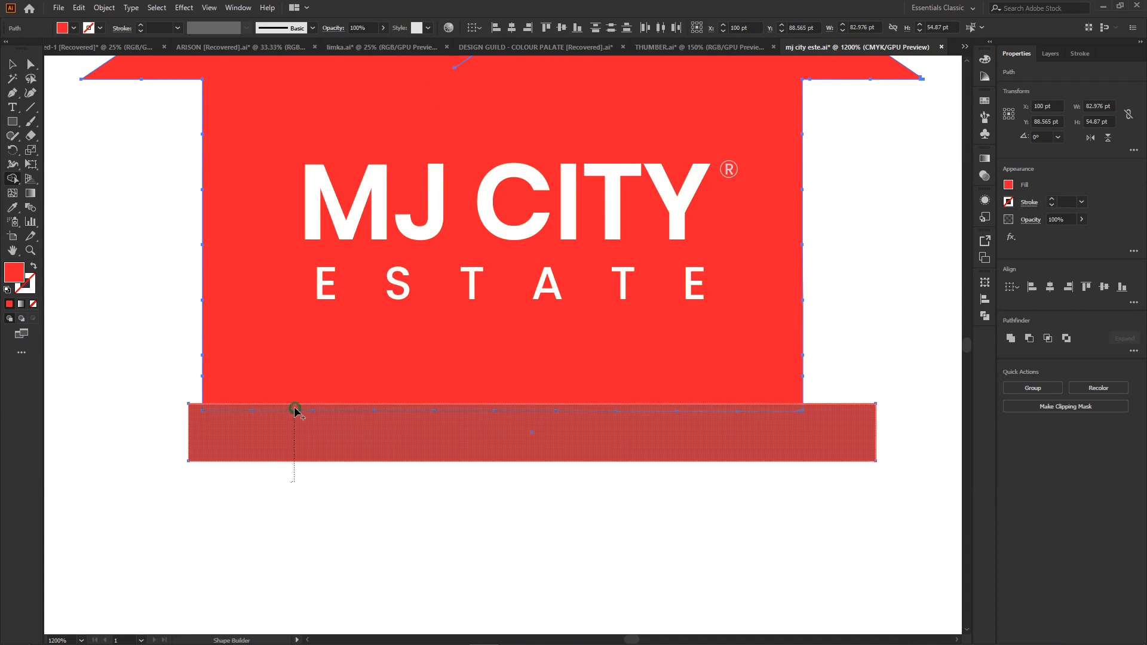
pyautogui.moveTo(295, 411); pyautogui.dragTo(292, 448)
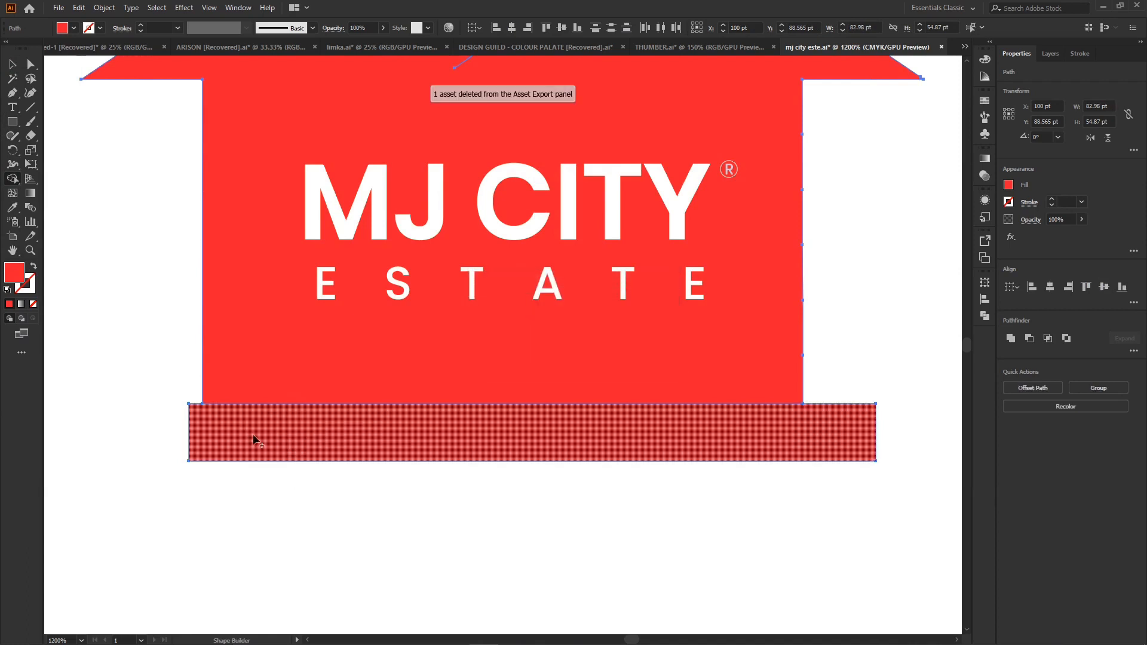
# - Try trimming the house's bottom edge by deleting the merged strip, and undo the deletion and the merge
pyautogui.click(9, 64)
pyautogui.click(120, 323)
pyautogui.click(339, 460)
pyautogui.press('Delete')
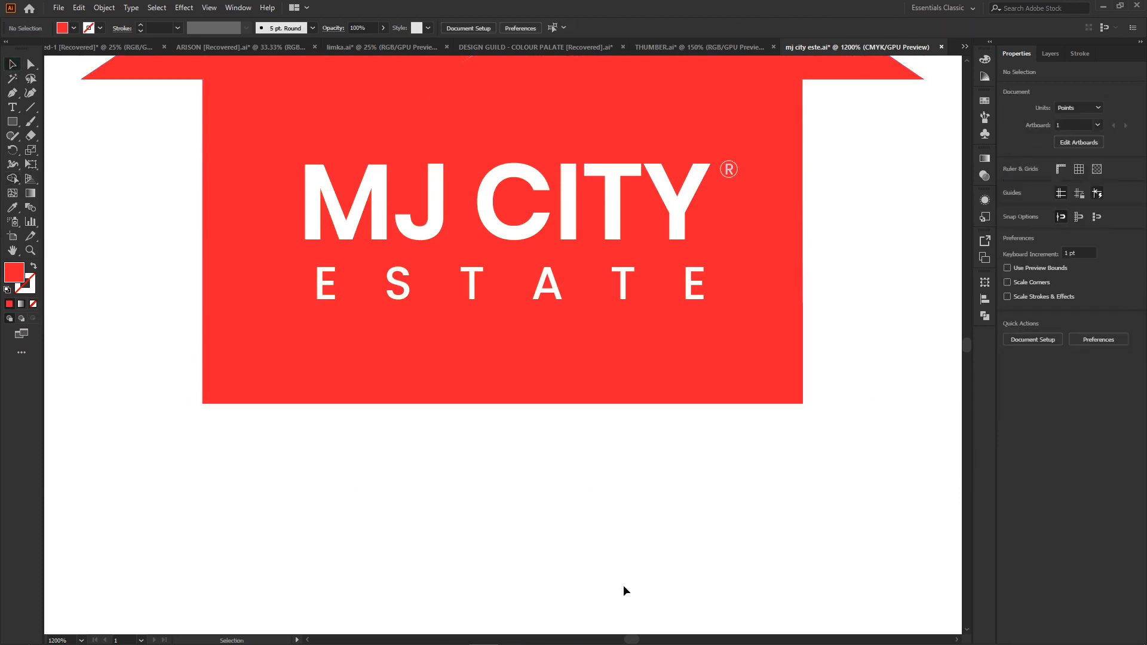
pyautogui.click(771, 383)
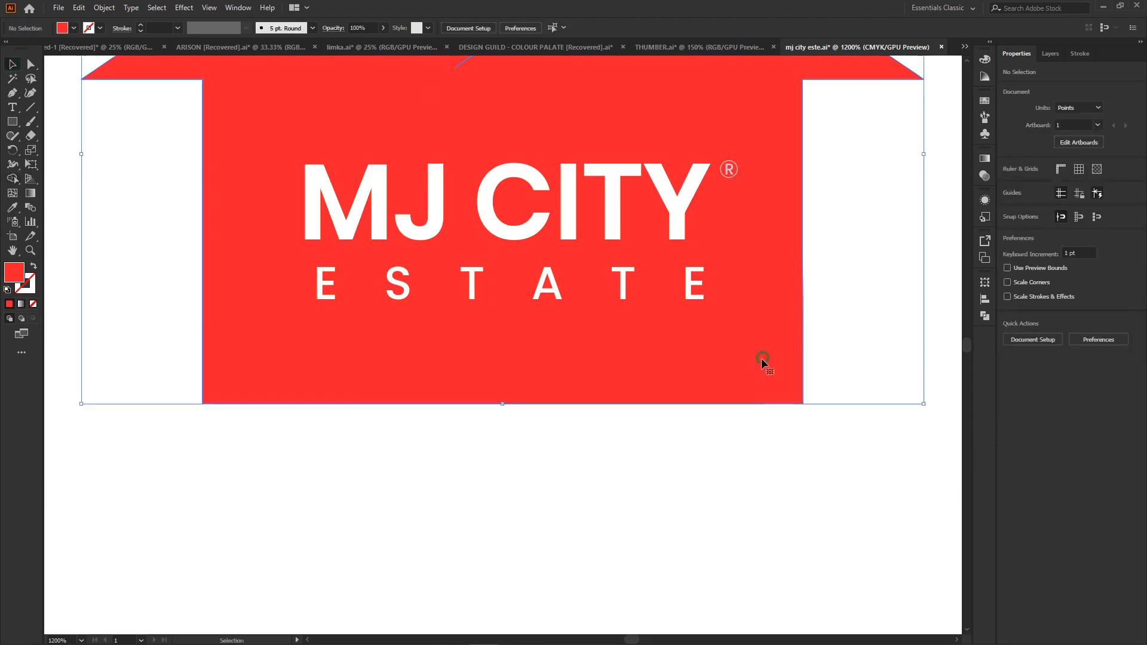
pyautogui.click(31, 64)
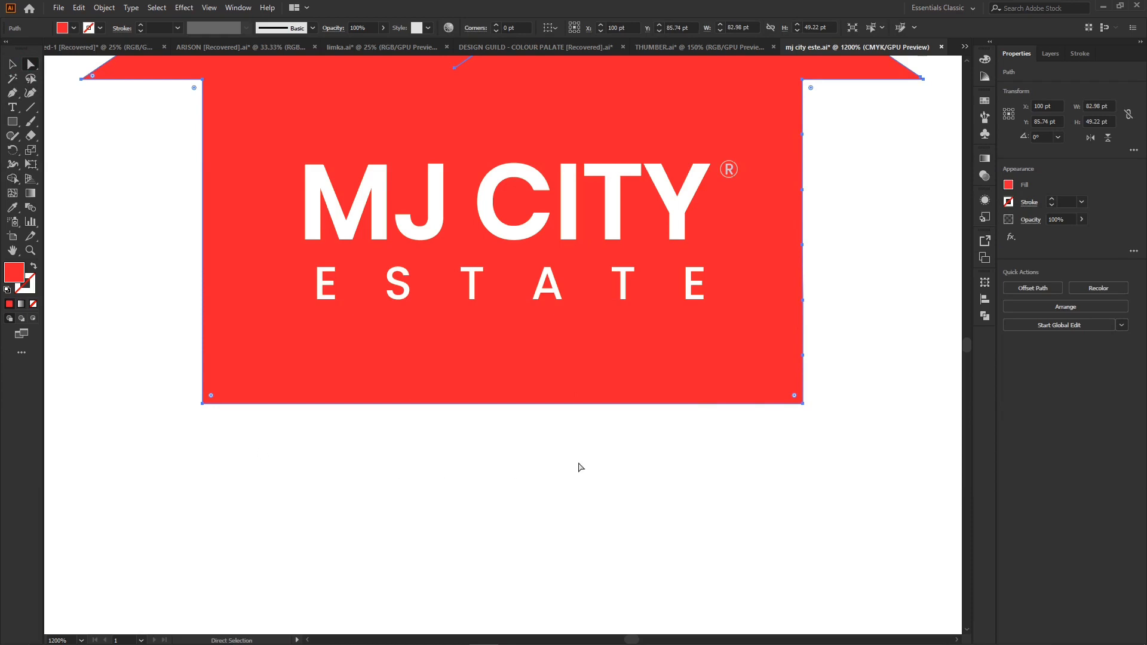
pyautogui.hotkey('ctrl', 'z')
pyautogui.hotkey('ctrl', 'z')
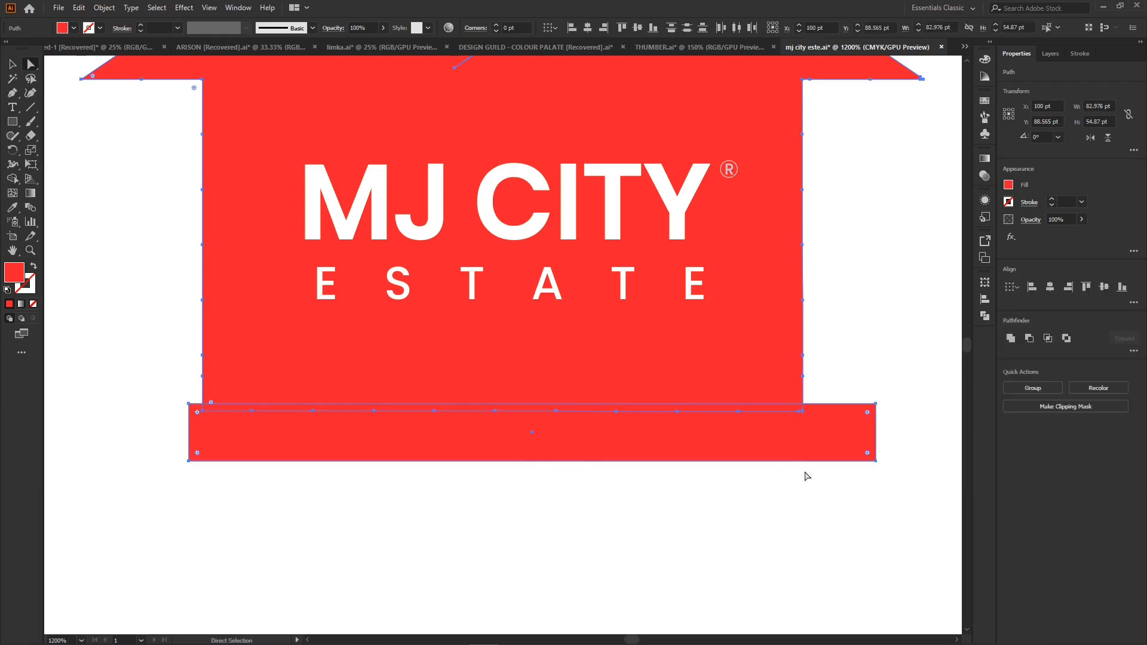
# - Delete the wide red rectangle overlapping the house's bottom edge
pyautogui.click(807, 568)
pyautogui.click(781, 442)
pyautogui.press('Delete')
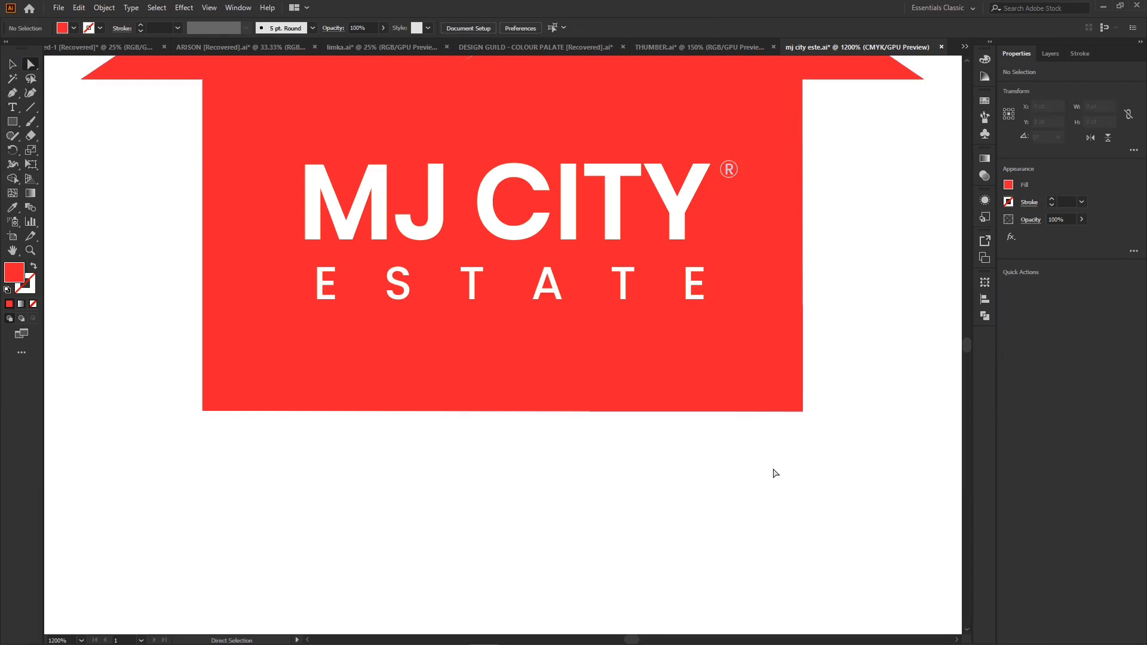
# - Remove the extra anchor points beside the house's lower-right corner with the Curvature tool
pyautogui.click(802, 415)
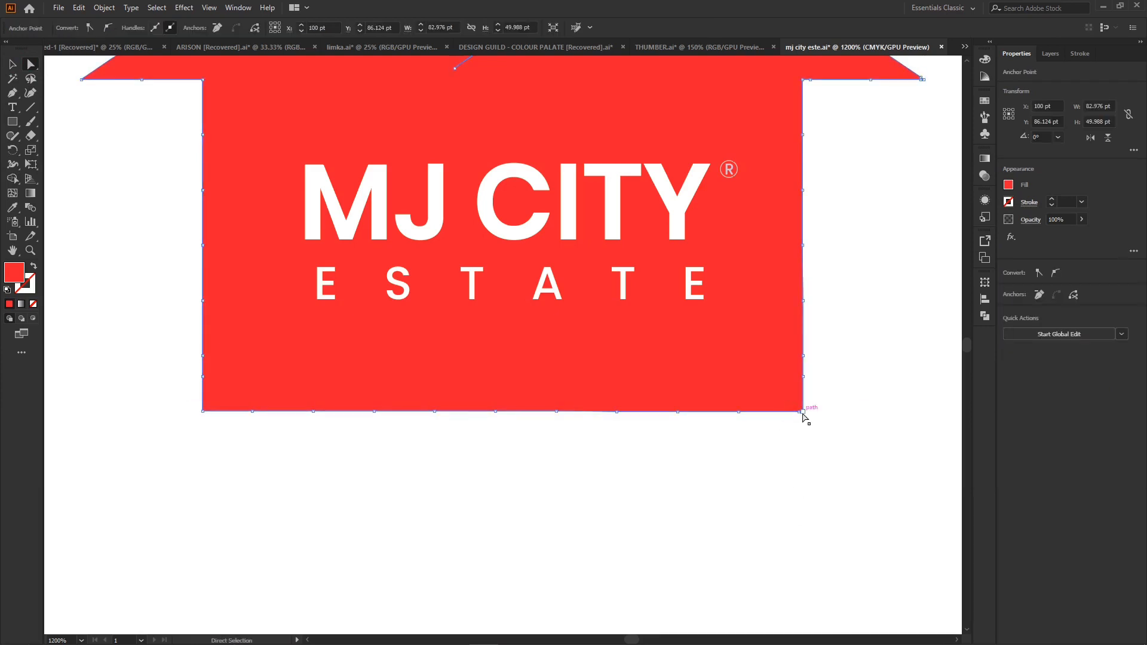
pyautogui.click(30, 93)
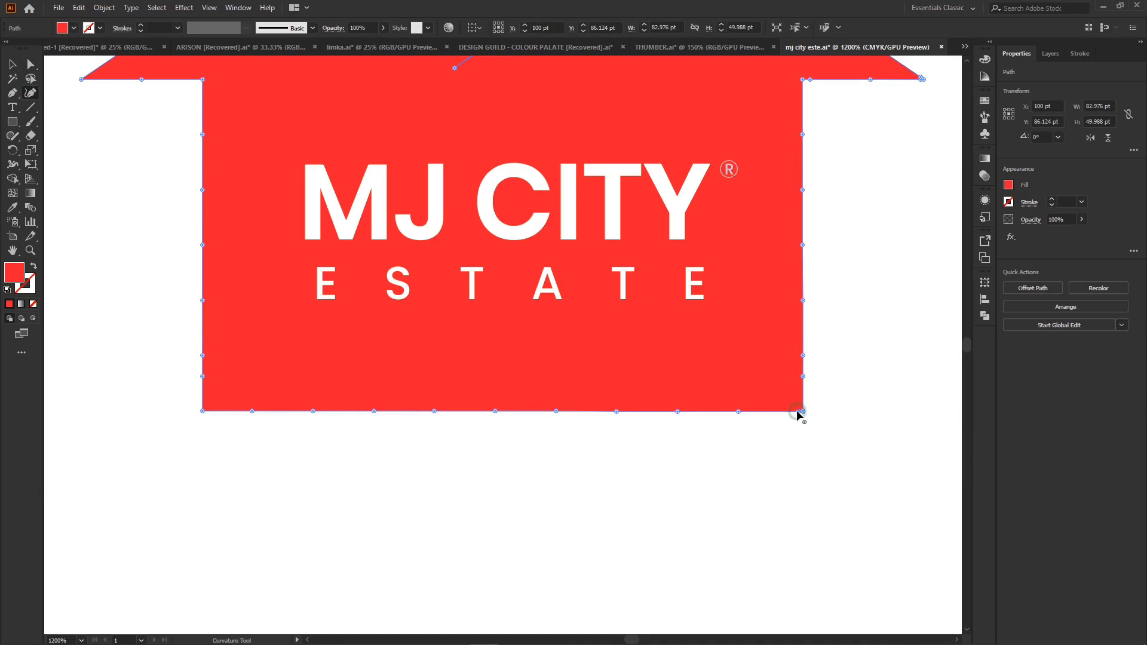
pyautogui.hotkey('ctrl', '=')
pyautogui.hotkey('ctrl', '=')
pyautogui.hotkey('ctrl', '=')
pyautogui.hotkey('ctrl', '=')
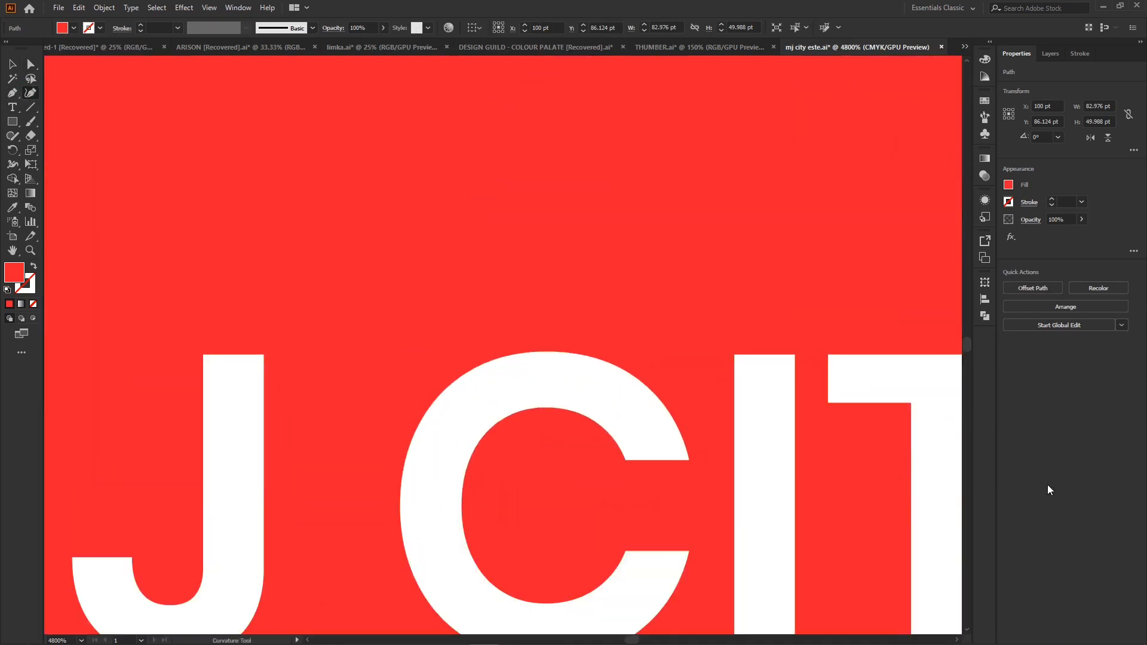
pyautogui.scroll(-15, 863, 458)
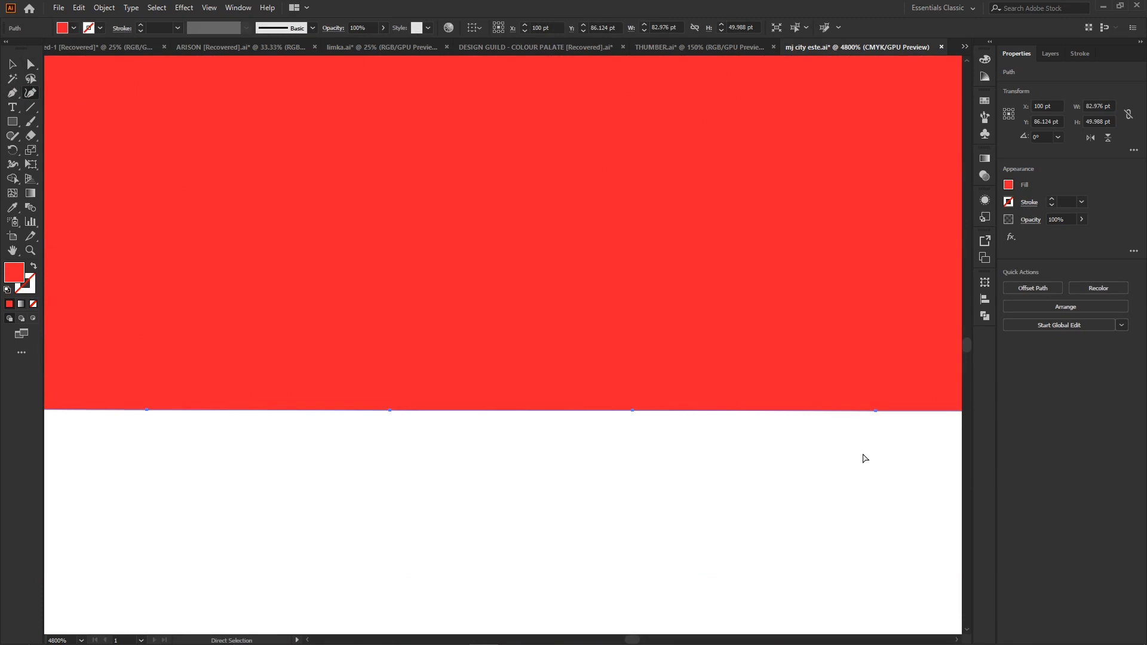
pyautogui.hscroll(10, 863, 458)
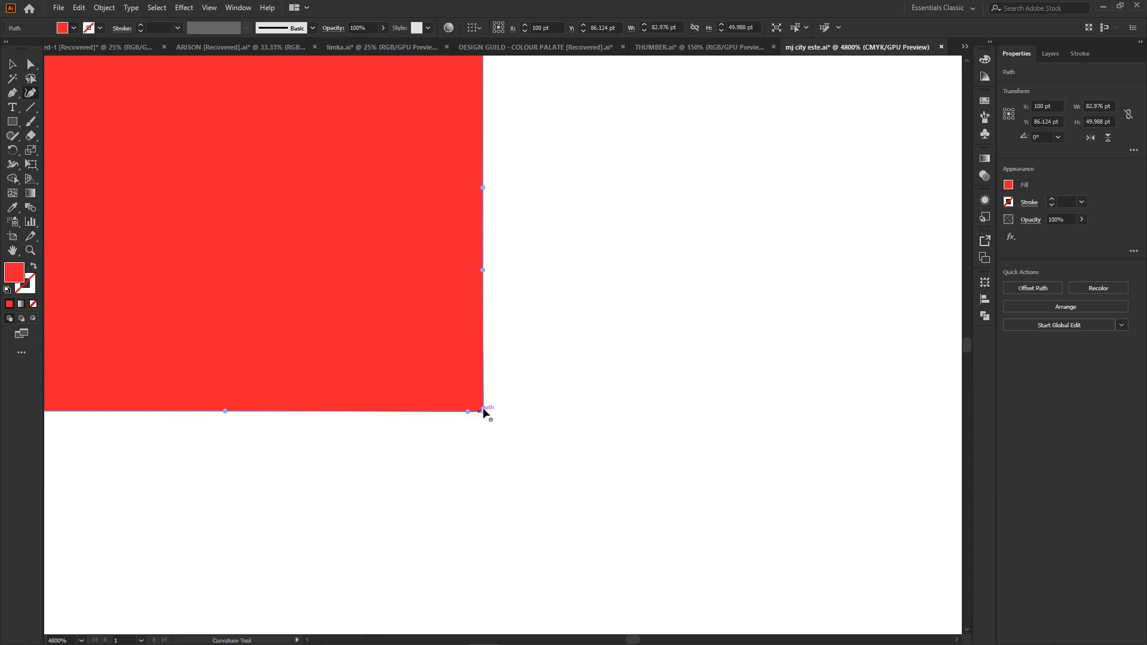
pyautogui.click(484, 410)
pyautogui.click(468, 413)
pyautogui.click(481, 412)
pyautogui.click(29, 67)
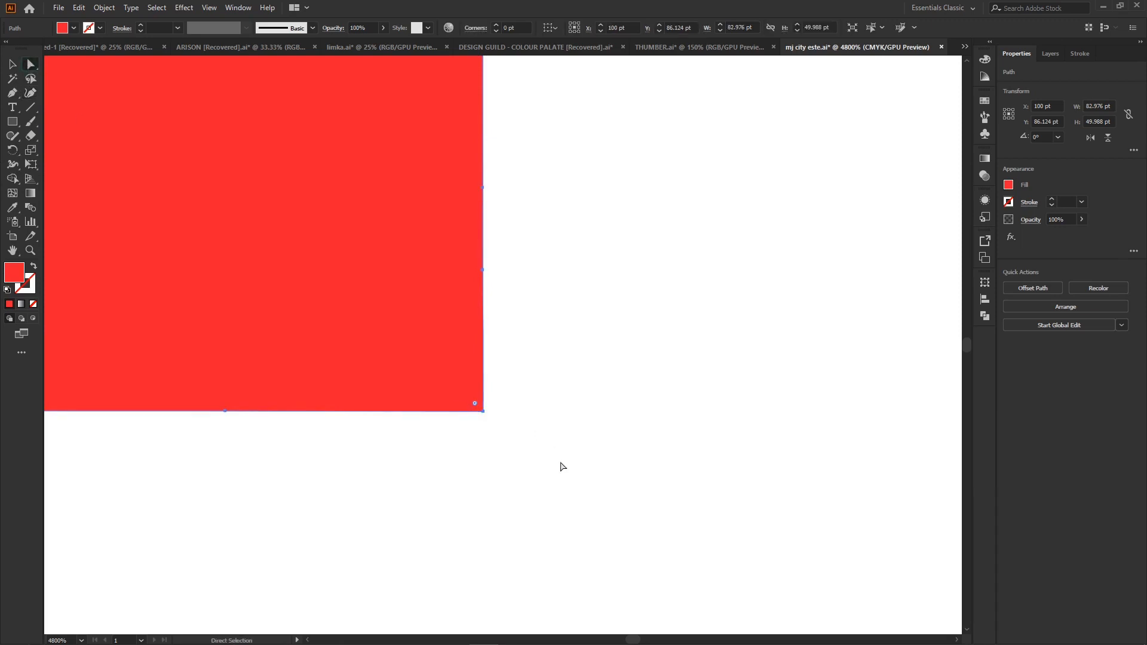
# - Round both lower corners of the house shape slightly
pyautogui.hotkey('ctrl', '0')
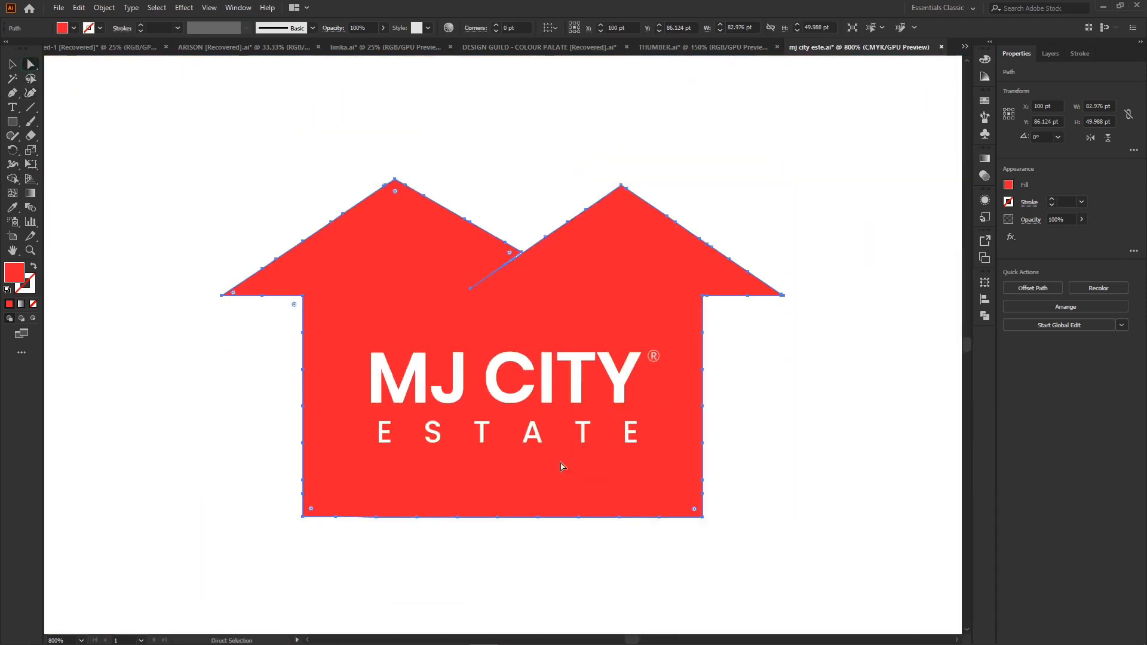
pyautogui.click(607, 566)
pyautogui.click(637, 494)
pyautogui.moveTo(314, 510); pyautogui.dragTo(328, 518)
# - Delete the two extra anchor points right next to the tip of the right roof eave with the Curvature tool
pyautogui.click(782, 295)
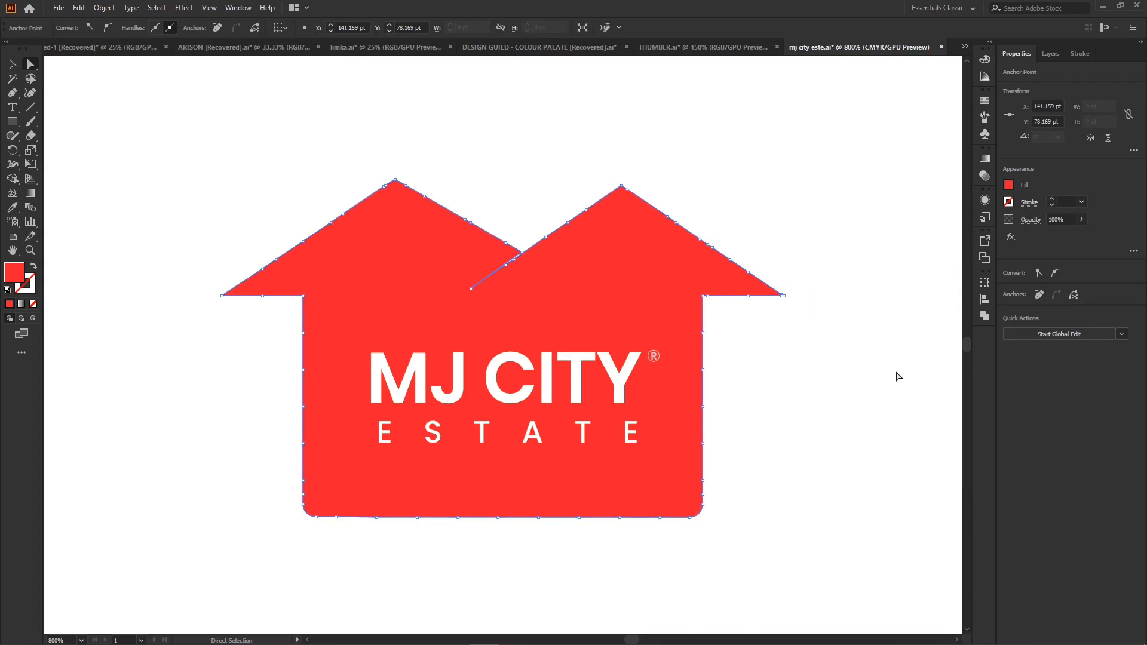
pyautogui.hotkey('ctrl', '+')
pyautogui.hotkey('ctrl', '+')
pyautogui.hotkey('ctrl', '+')
pyautogui.hotkey('ctrl', '+')
pyautogui.hotkey('ctrl', '+')
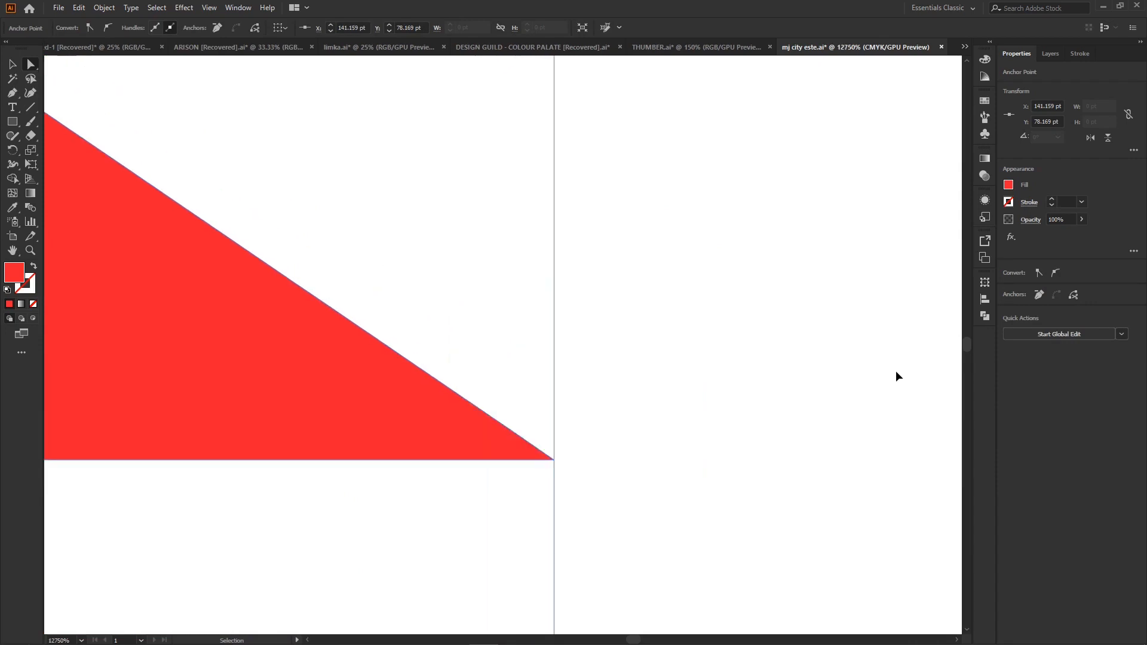
pyautogui.click(30, 92)
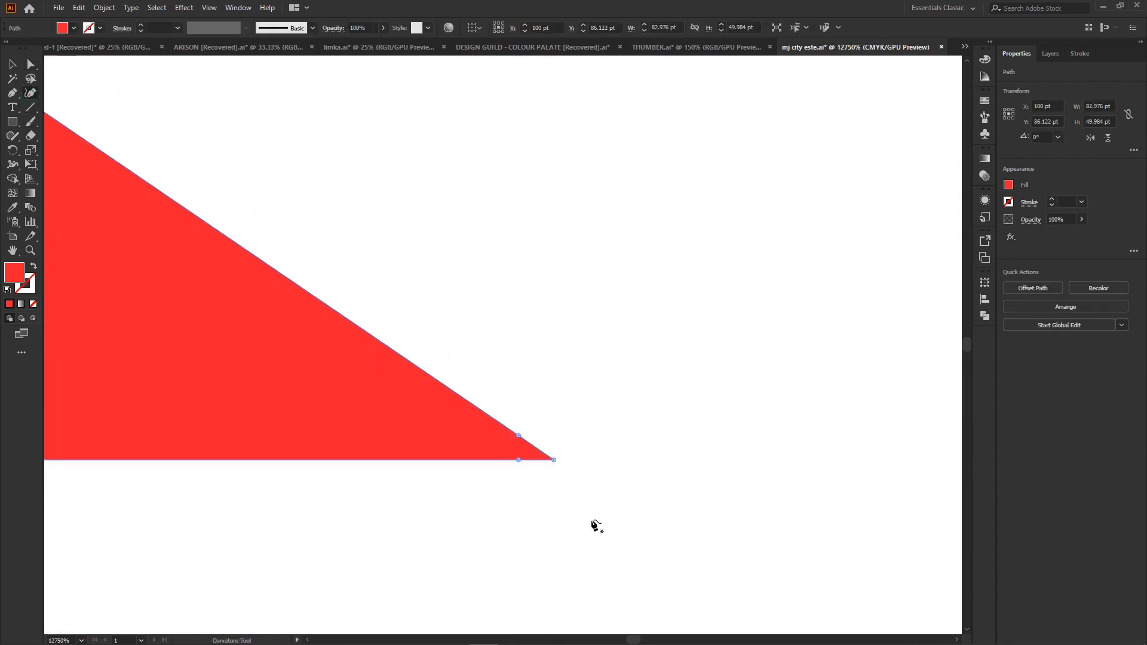
pyautogui.click(519, 436)
pyautogui.press('Delete')
pyautogui.click(31, 66)
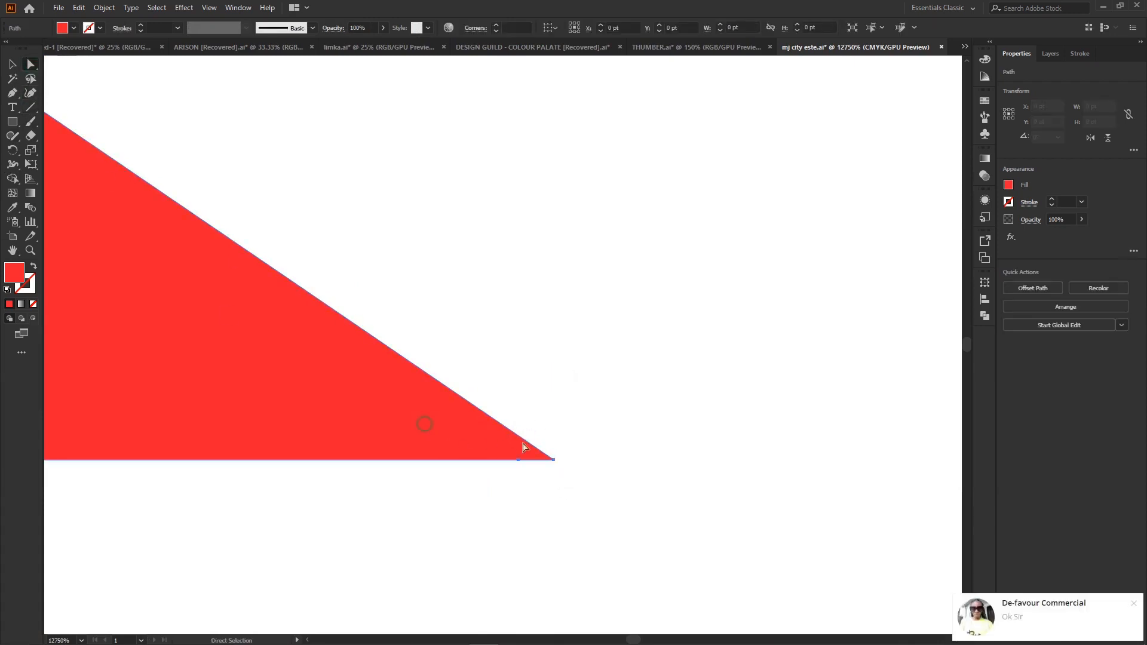
pyautogui.click(32, 93)
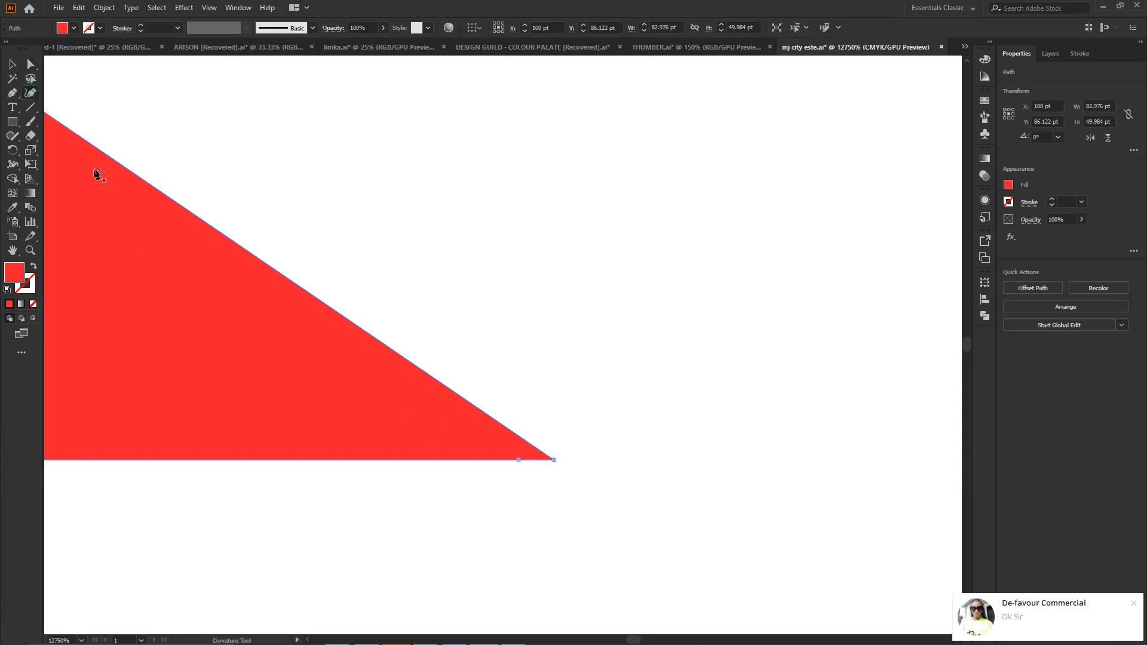
pyautogui.click(1137, 607)
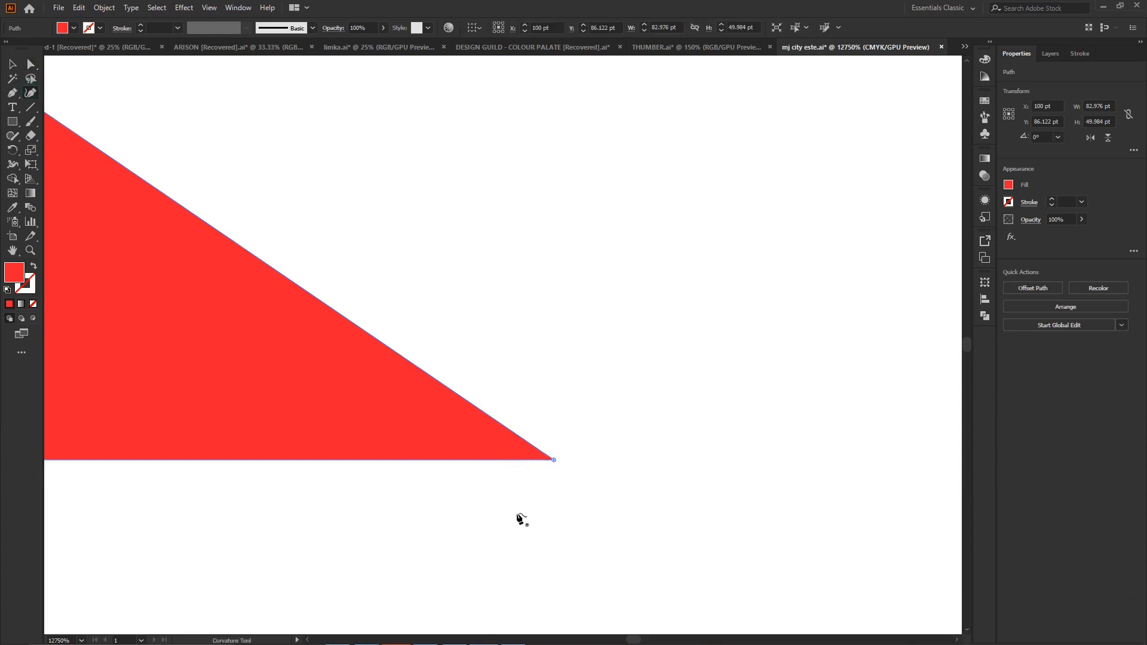
pyautogui.click(30, 64)
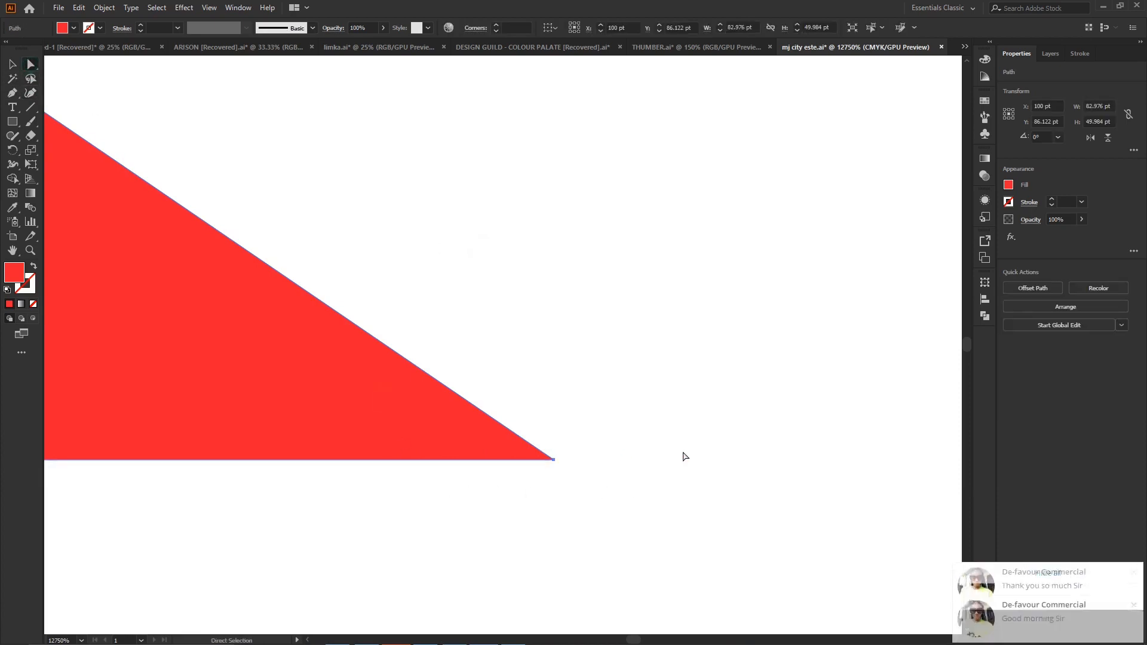
# - Remove the two extra anchor points along the underside of the right roof eave
pyautogui.hotkey('ctrl', '-')
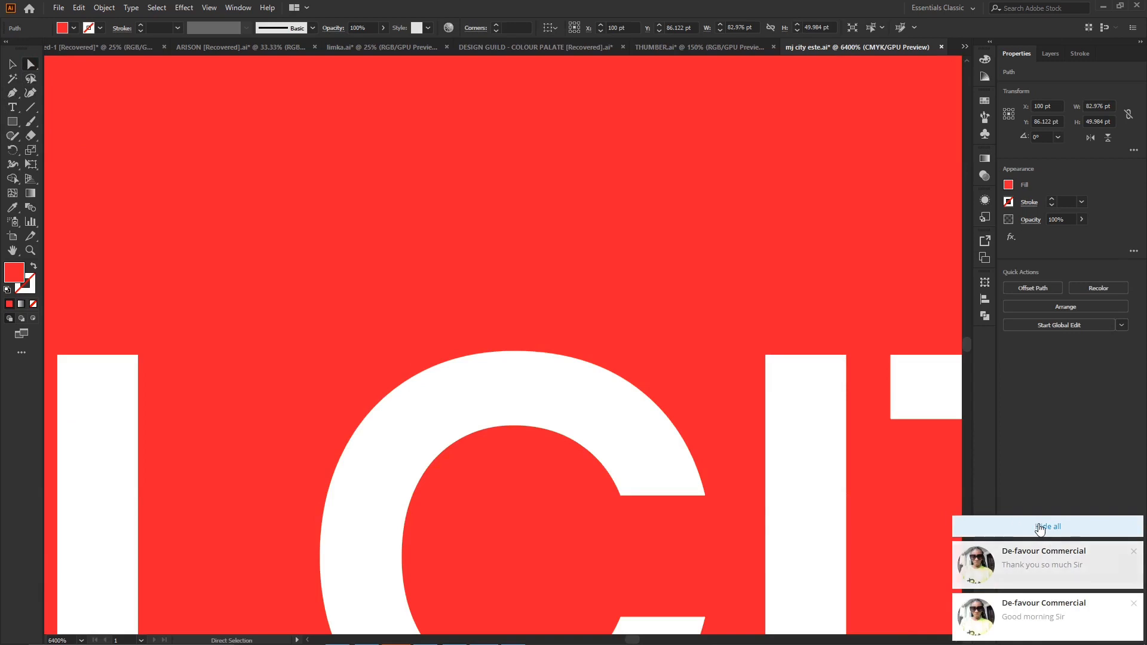
pyautogui.hotkey('ctrl', '-')
pyautogui.hotkey('ctrl', '-')
pyautogui.hotkey('ctrl', '-')
pyautogui.hotkey('ctrl', '-')
pyautogui.hotkey('ctrl', '-')
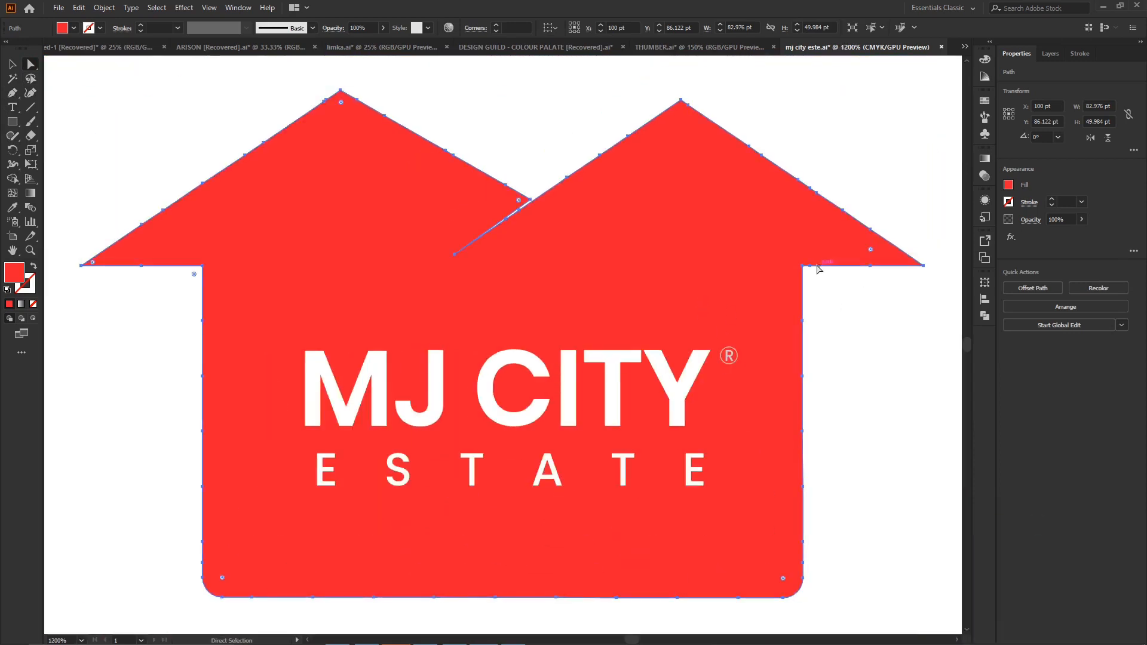
pyautogui.click(30, 93)
pyautogui.click(809, 267)
pyautogui.click(870, 265)
pyautogui.press('Delete')
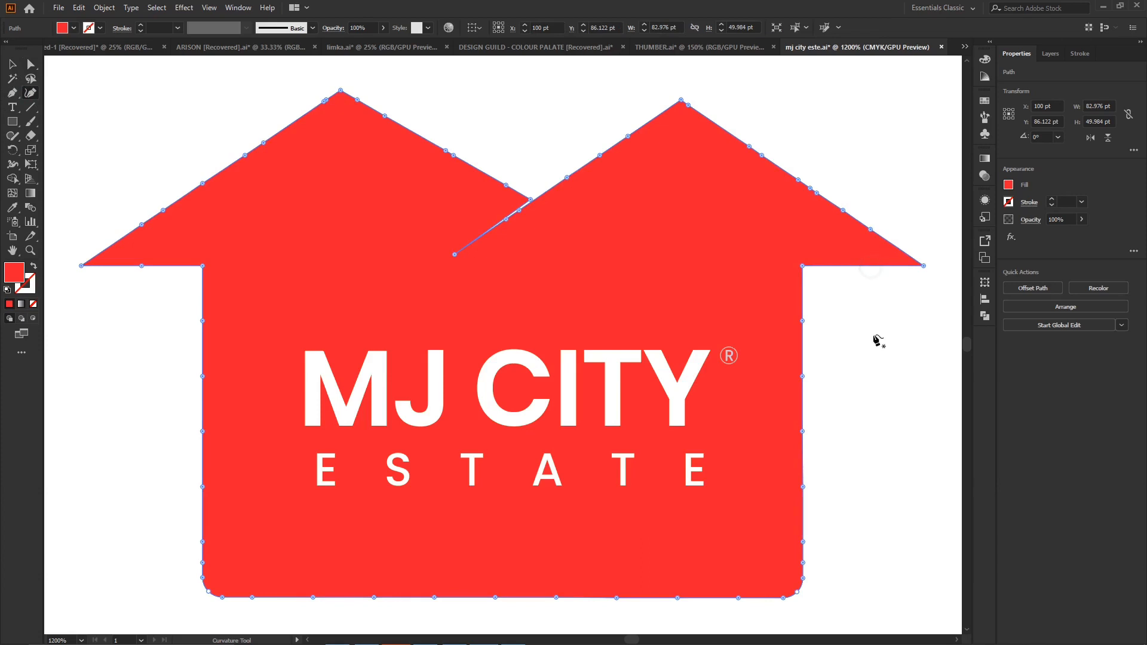
pyautogui.click(33, 64)
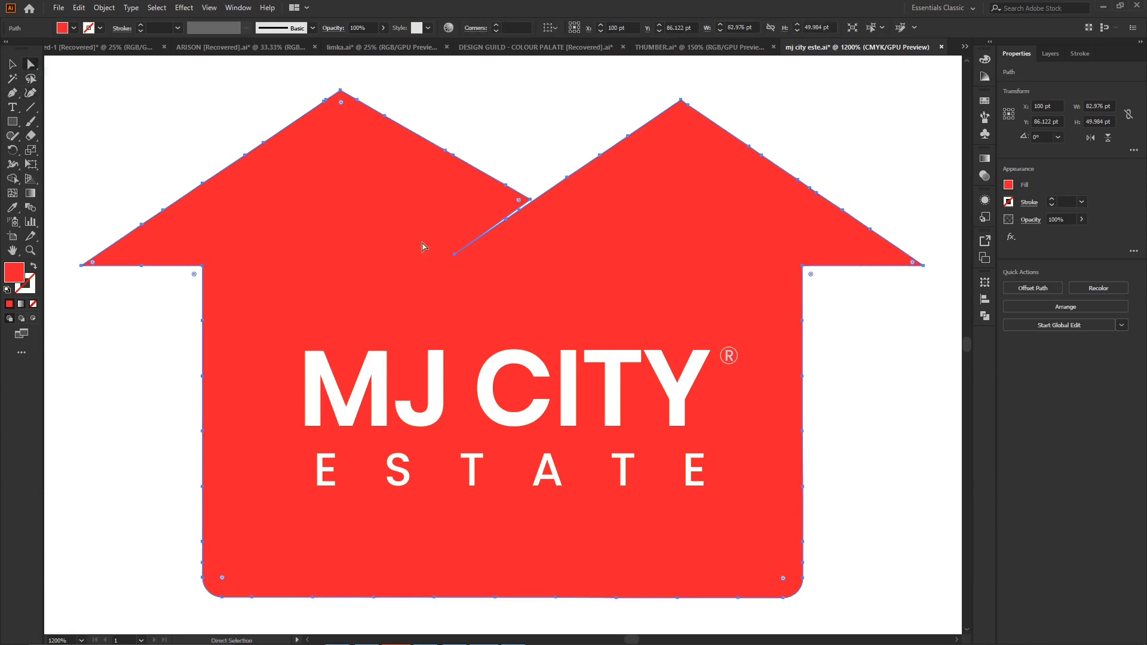
# - Try rounding the outer tips of the left and right roof eaves by about 0.61 pt
pyautogui.click(862, 314)
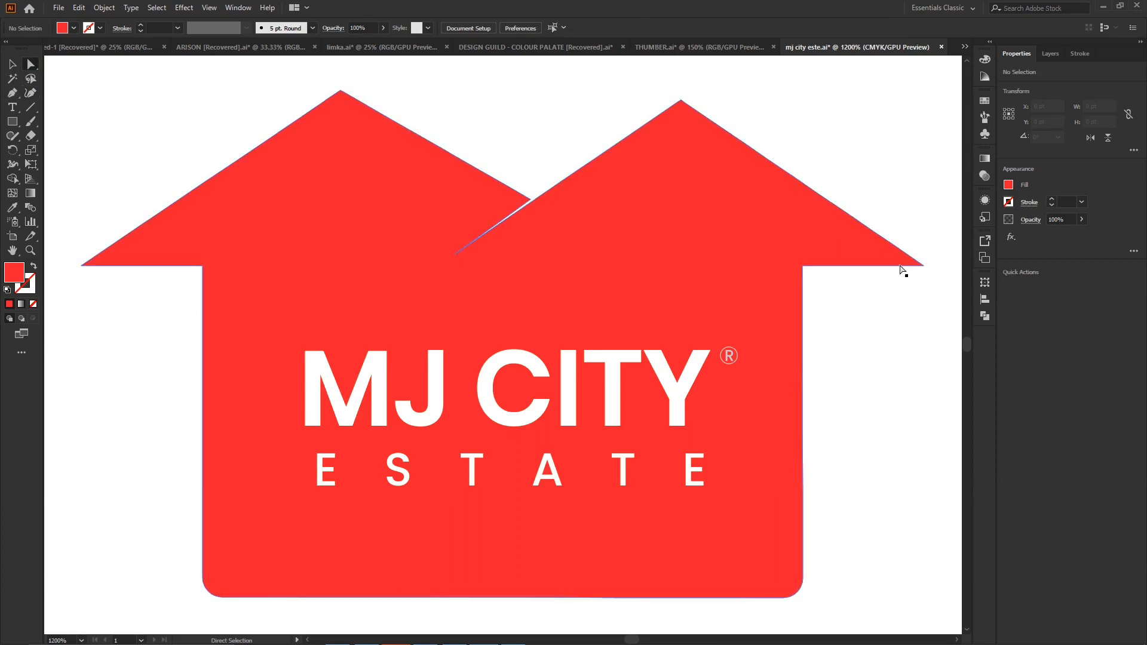
pyautogui.click(667, 223)
pyautogui.click(923, 265)
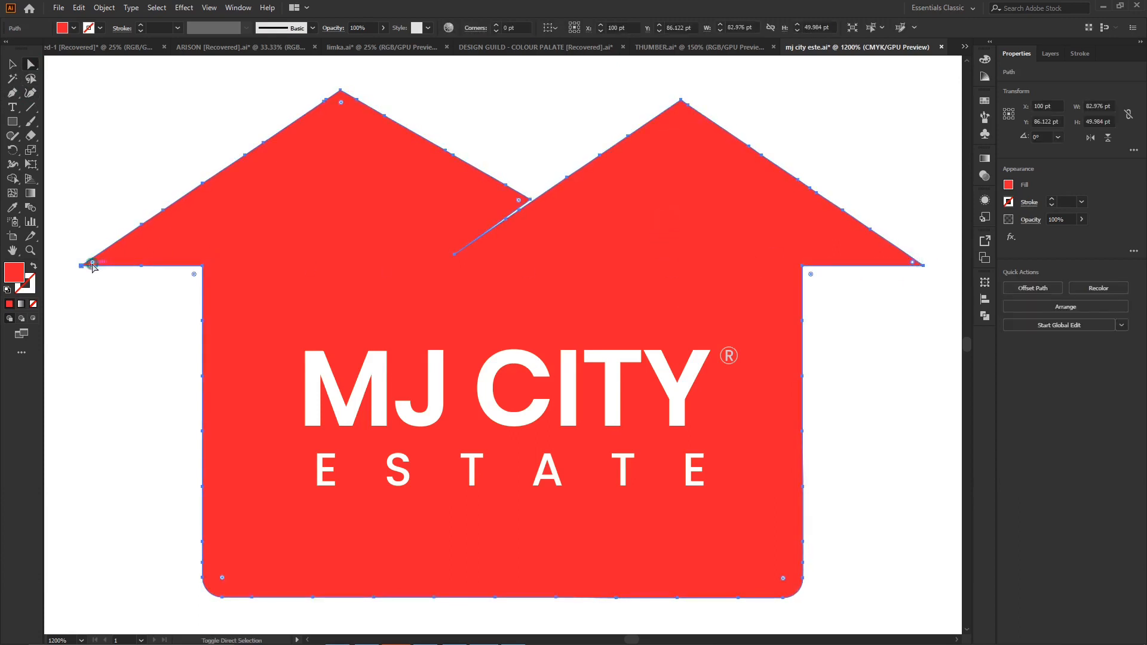
pyautogui.moveTo(93, 263); pyautogui.dragTo(105, 273)
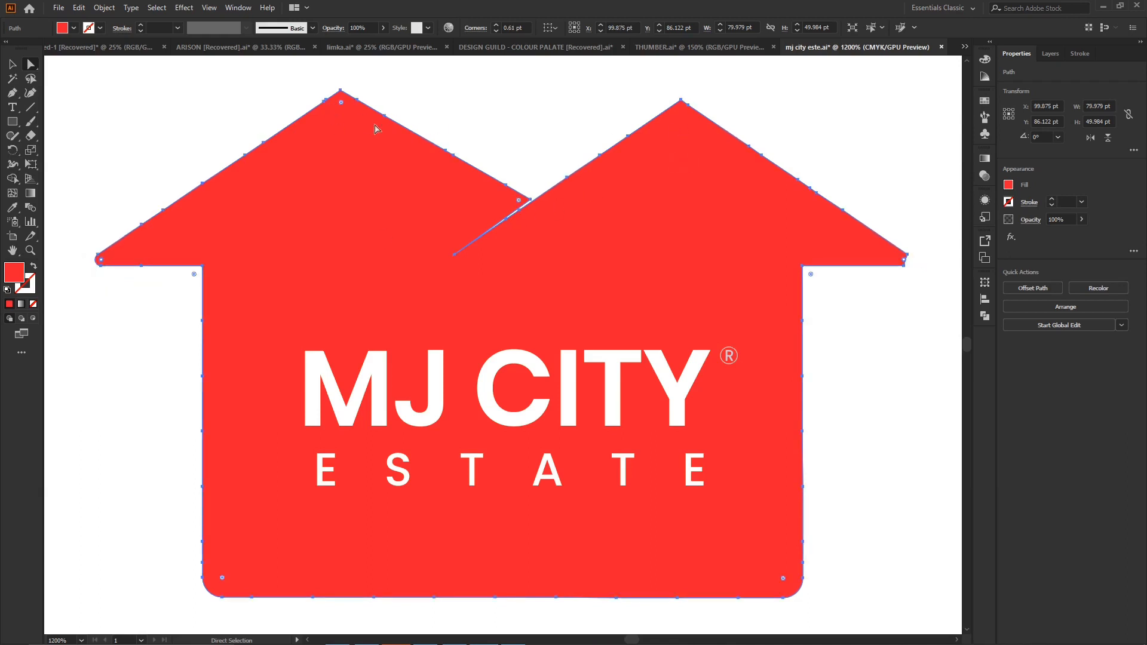
# - Try rounding both roof peaks by about 1.05 pt, and undo the rounding of the peaks and eave tips
pyautogui.click(30, 91)
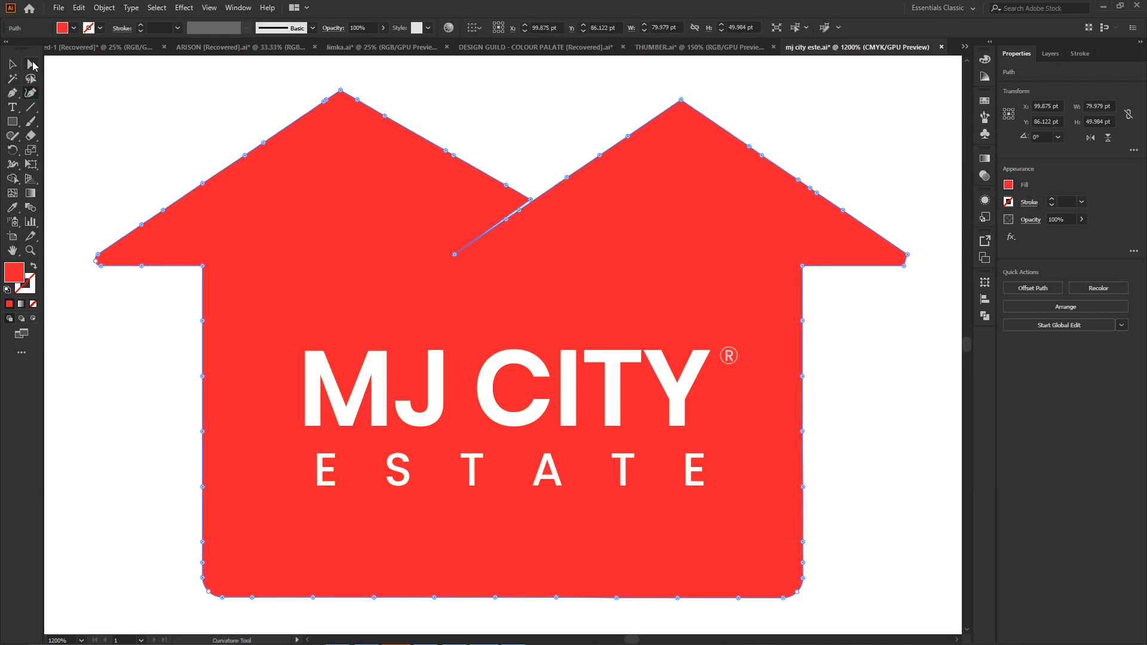
pyautogui.click(32, 64)
pyautogui.click(680, 112)
pyautogui.moveTo(341, 102); pyautogui.dragTo(344, 107)
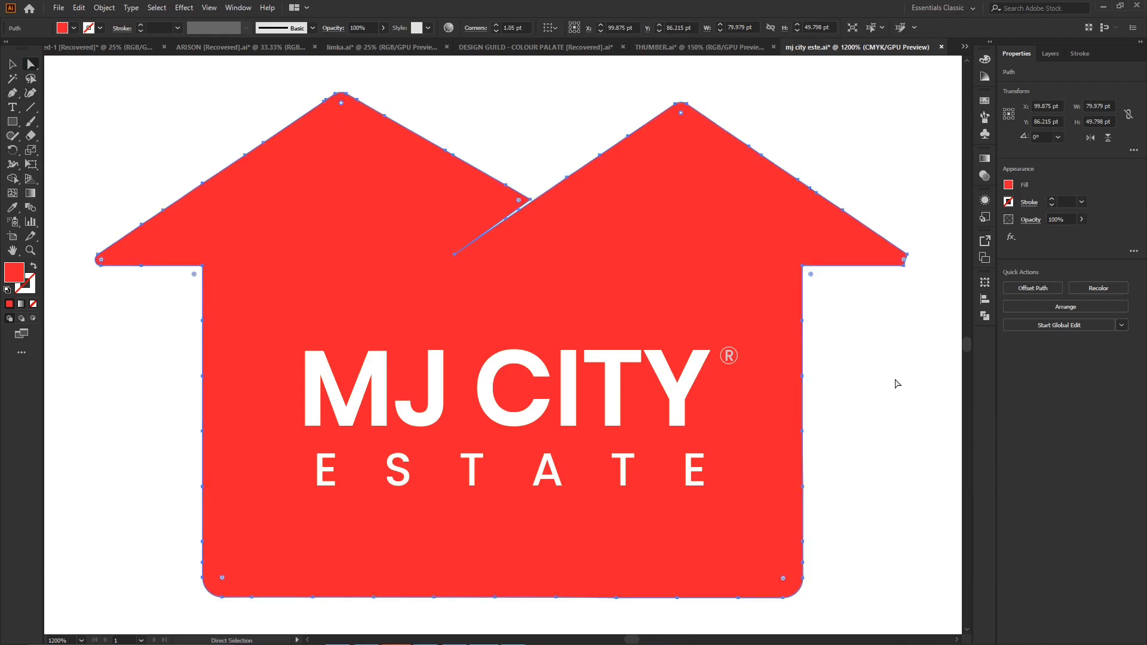
pyautogui.press('v')
pyautogui.hotkey('ctrl', 'z')
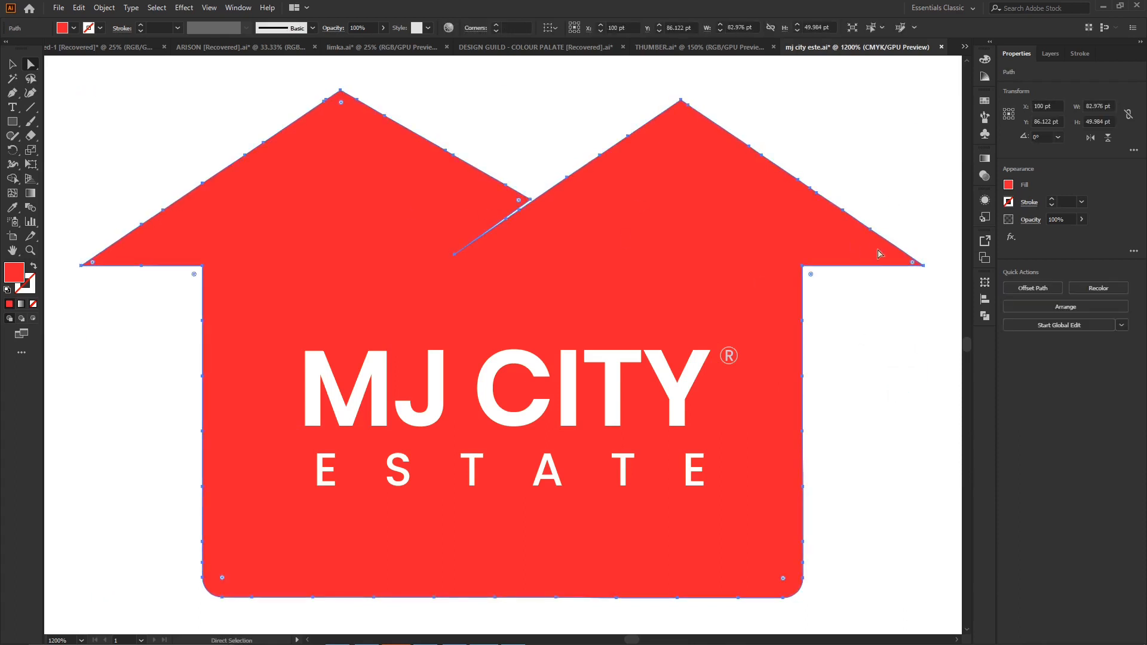
# - Delete the extra anchor points along the outer slope of the right roof up to its peak with the Curvature tool
pyautogui.click(32, 94)
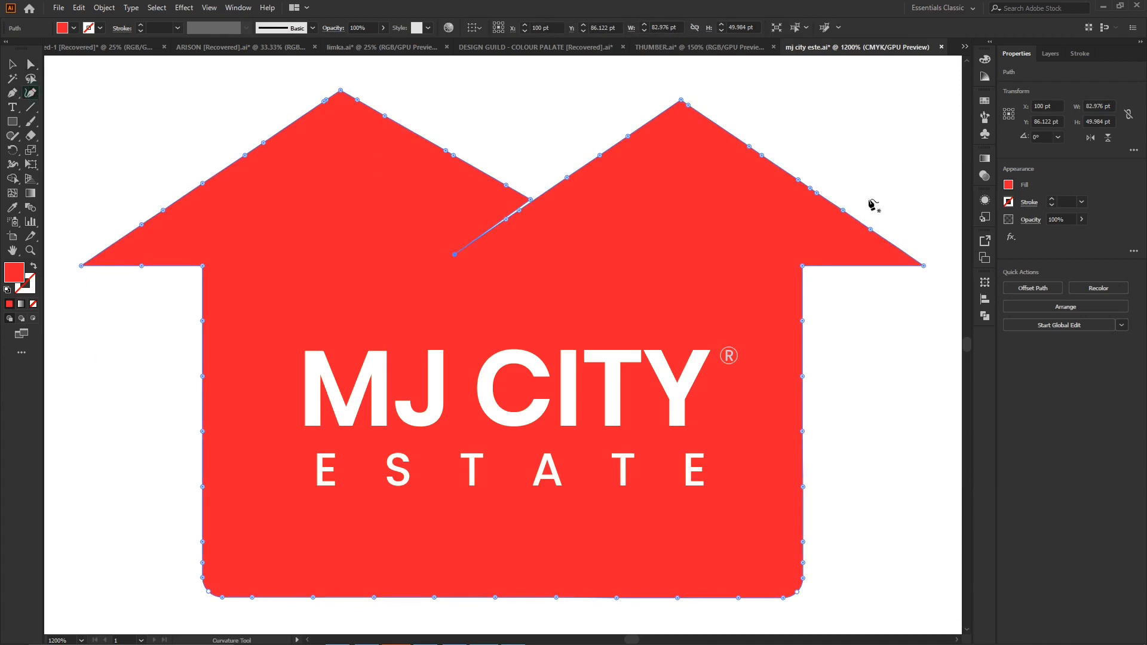
pyautogui.moveTo(870, 230); pyautogui.dragTo(814, 194)
pyautogui.press('Delete')
pyautogui.click(810, 188)
pyautogui.press('Delete')
pyautogui.click(798, 180)
pyautogui.press('Delete')
pyautogui.click(761, 154)
pyautogui.press('Delete')
# - Delete the remaining extra anchor points on the inner slope of the right roof
pyautogui.press('Delete')
pyautogui.press('Delete')
# - Remove the extra anchor points along the inner slope of the left roof up to its peak
pyautogui.press('Delete')
pyautogui.click(600, 156)
pyautogui.press('Delete')
pyautogui.click(567, 178)
pyautogui.press('Delete')
pyautogui.click(452, 155)
pyautogui.press('Delete')
pyautogui.click(446, 150)
# - Remove the extra anchor points along the outer slope of the left roof from the peak to the eave
pyautogui.press('Delete')
pyautogui.click(385, 116)
pyautogui.press('Delete')
pyautogui.click(356, 100)
pyautogui.press('Delete')
pyautogui.press('Delete')
pyautogui.click(325, 100)
pyautogui.press('Delete')
pyautogui.click(264, 143)
# - Delete the extra anchor points around the notch where the two roofs meet
pyautogui.press('Delete')
pyautogui.click(202, 184)
pyautogui.press('Delete')
pyautogui.click(163, 211)
pyautogui.press('Delete')
pyautogui.click(141, 225)
pyautogui.press('Delete')
pyautogui.click(507, 186)
pyautogui.press('Delete')
pyautogui.click(506, 219)
pyautogui.press('Delete')
pyautogui.click(519, 211)
pyautogui.press('Delete')
pyautogui.click(31, 64)
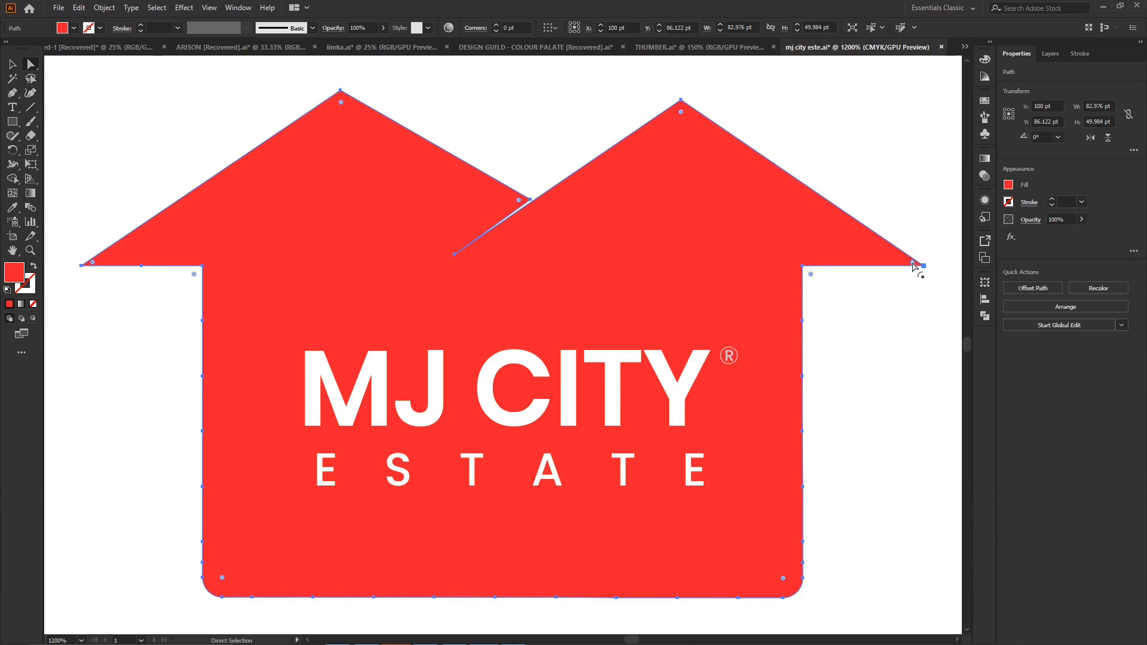
# - Round the roof's outer eave corners to 0.36 pt and slightly round both roof peaks
pyautogui.moveTo(92, 262); pyautogui.dragTo(128, 276)
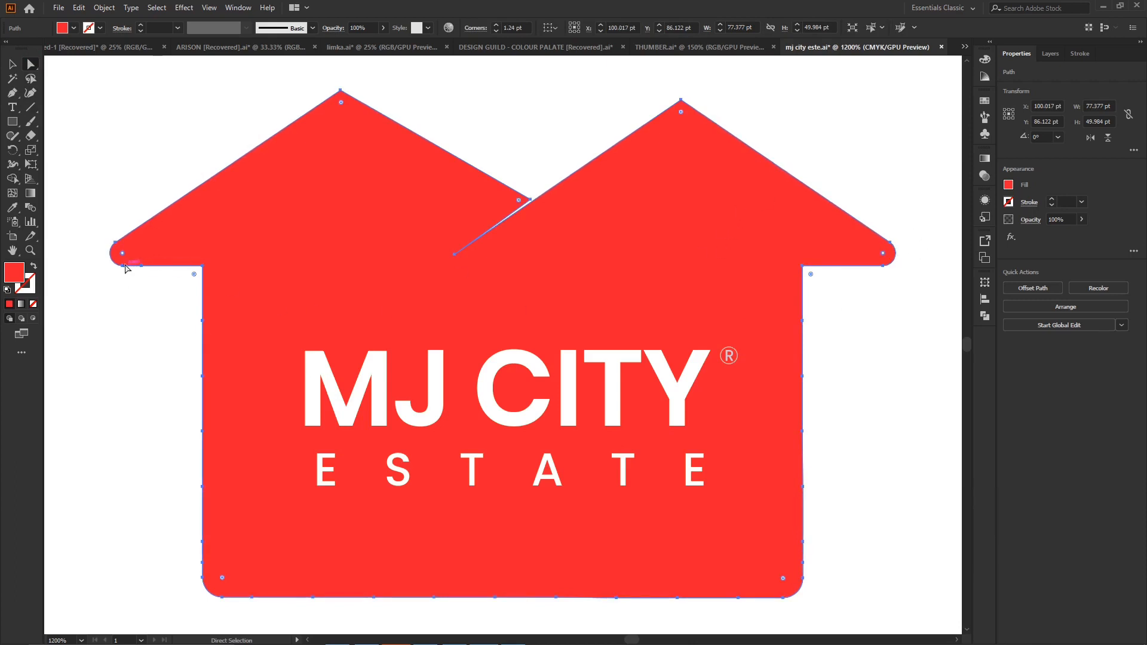
pyautogui.moveTo(131, 261); pyautogui.dragTo(104, 298)
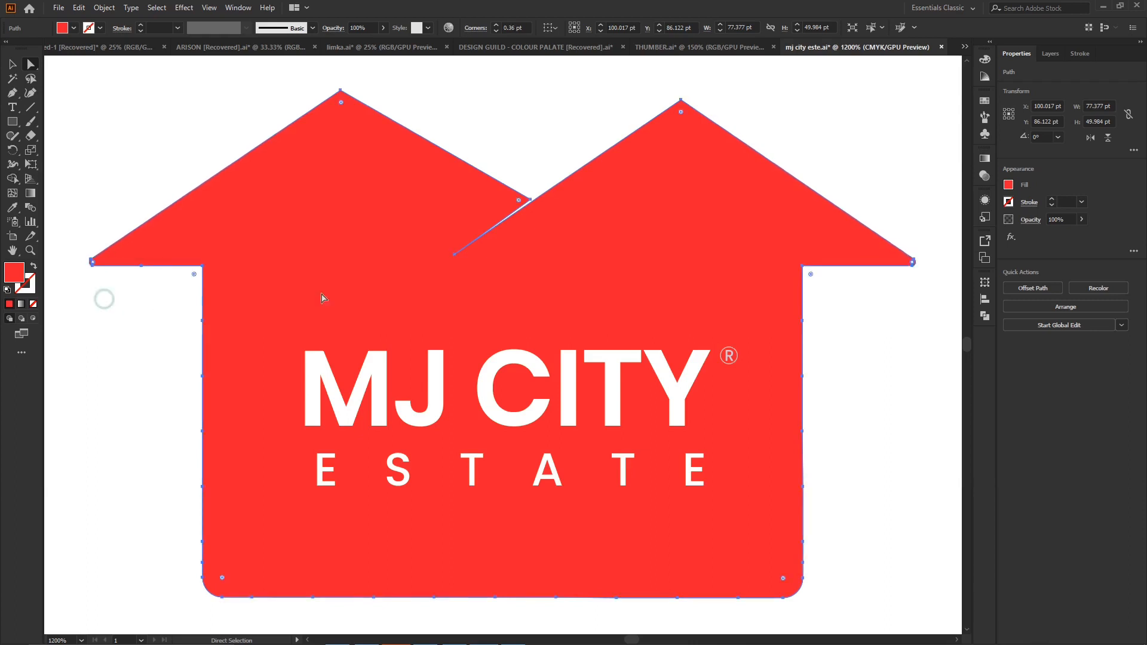
pyautogui.click(681, 112)
pyautogui.moveTo(341, 102); pyautogui.dragTo(349, 105)
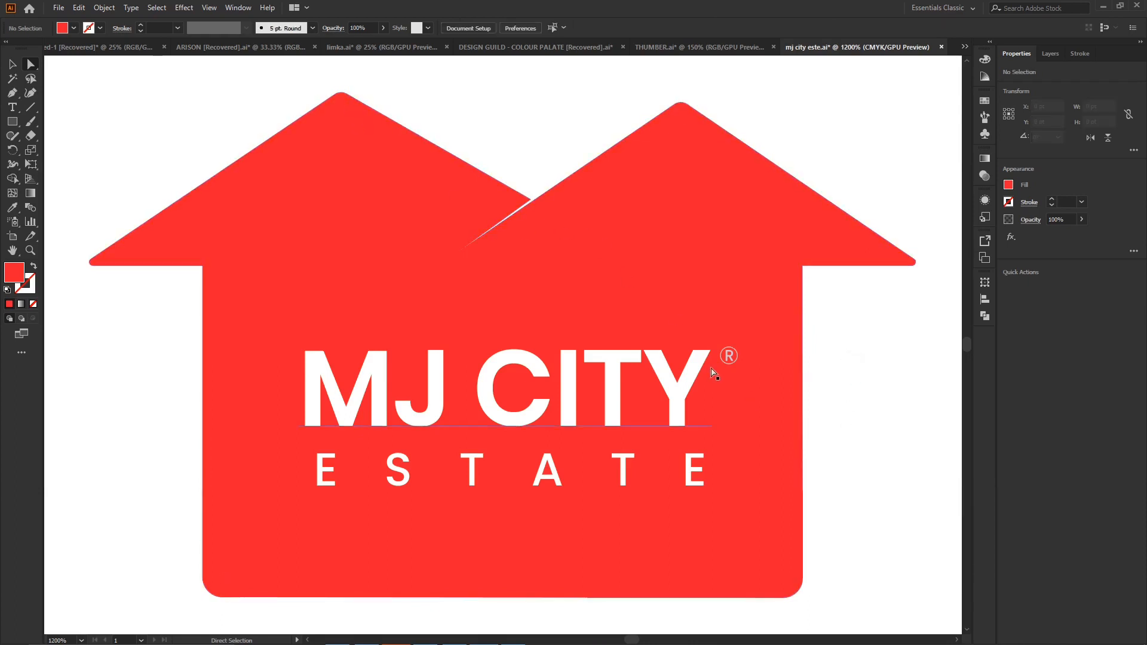
# - Recolour the letter and the ring of the registered-trademark symbol white
pyautogui.click(729, 357)
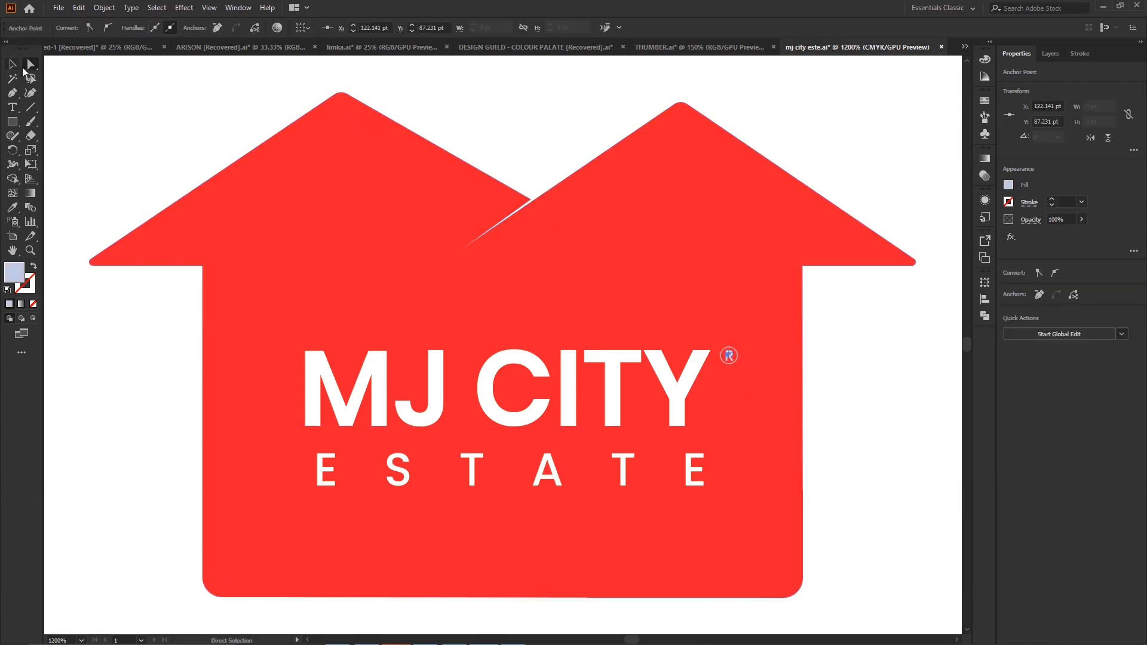
pyautogui.doubleClick(16, 279)
pyautogui.moveTo(453, 276); pyautogui.dragTo(412, 236)
pyautogui.click(698, 253)
pyautogui.click(909, 371)
pyautogui.click(738, 357)
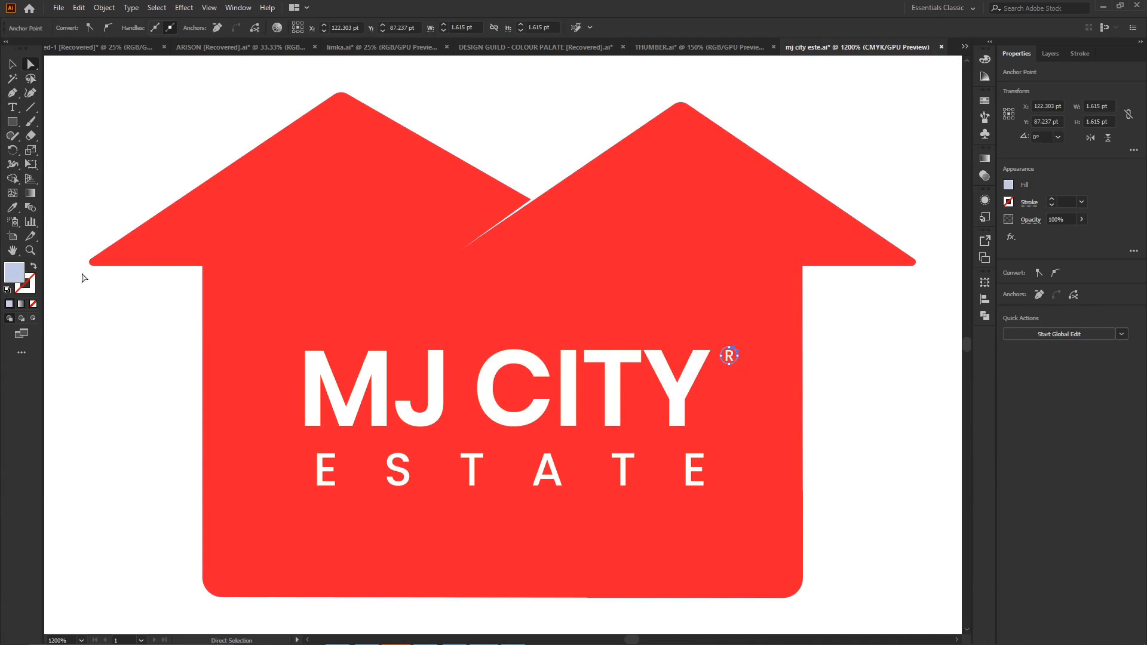
pyautogui.doubleClick(14, 275)
pyautogui.click(698, 253)
pyautogui.click(927, 384)
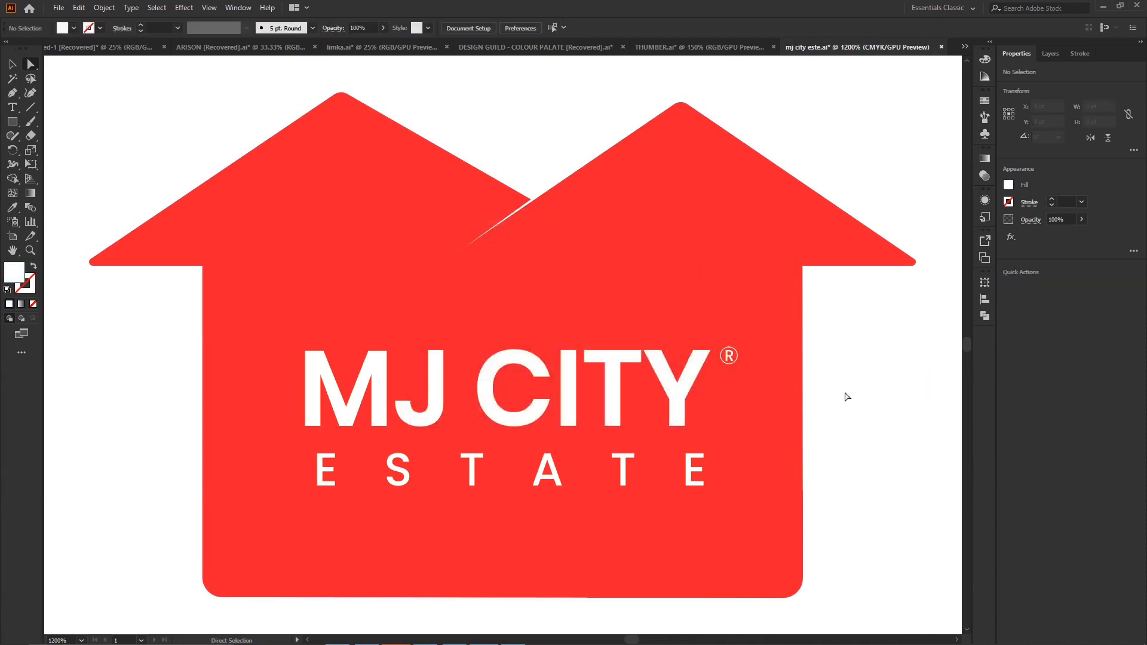
# - Round the two inner corners where the house walls meet the undersides of the eaves
pyautogui.hotkey('ctrl', '-')
pyautogui.hotkey('ctrl', '-')
pyautogui.hotkey('ctrl', '-')
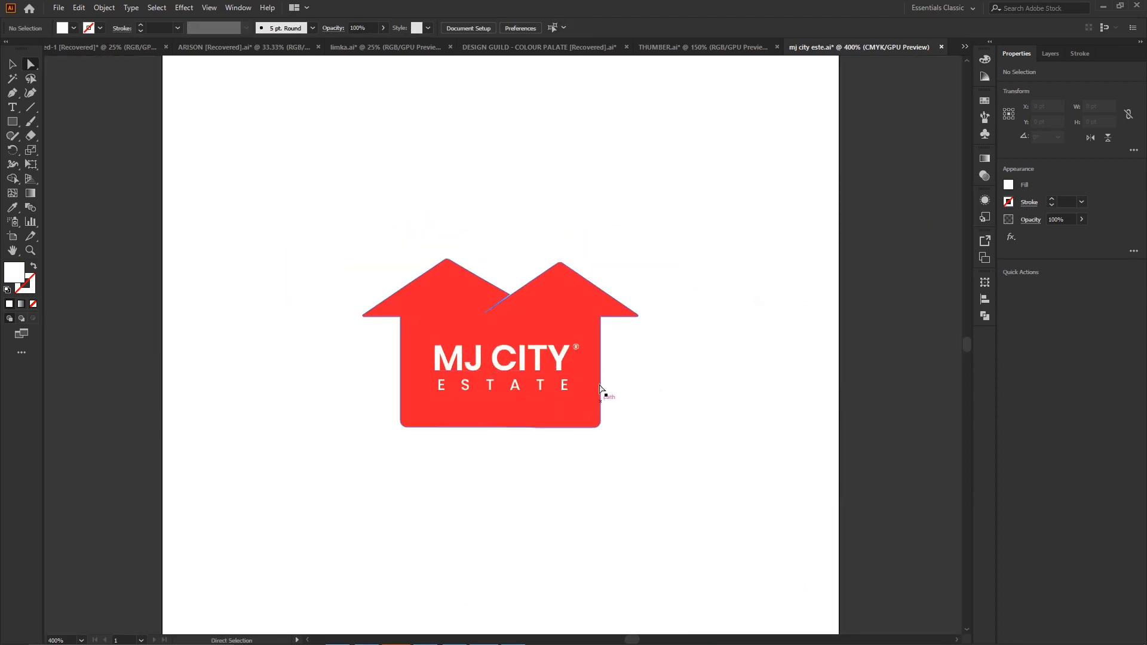
pyautogui.click(594, 351)
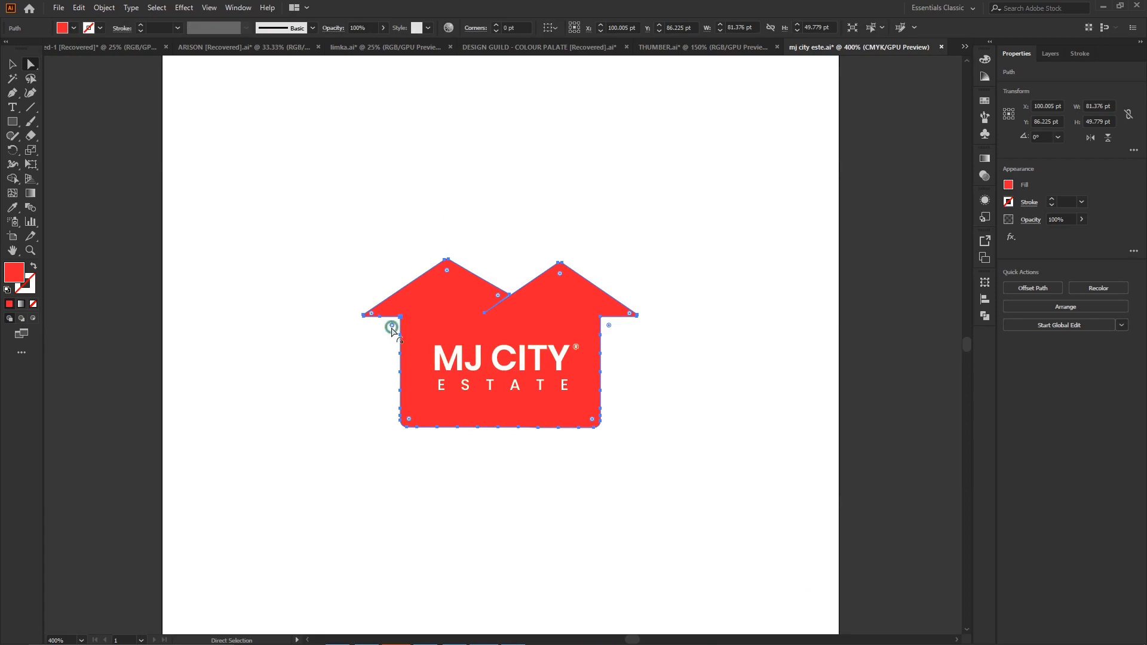
pyautogui.moveTo(611, 327); pyautogui.dragTo(613, 327)
pyautogui.press('v')
pyautogui.press('a')
pyautogui.moveTo(608, 326); pyautogui.dragTo(604, 324)
pyautogui.click(710, 311)
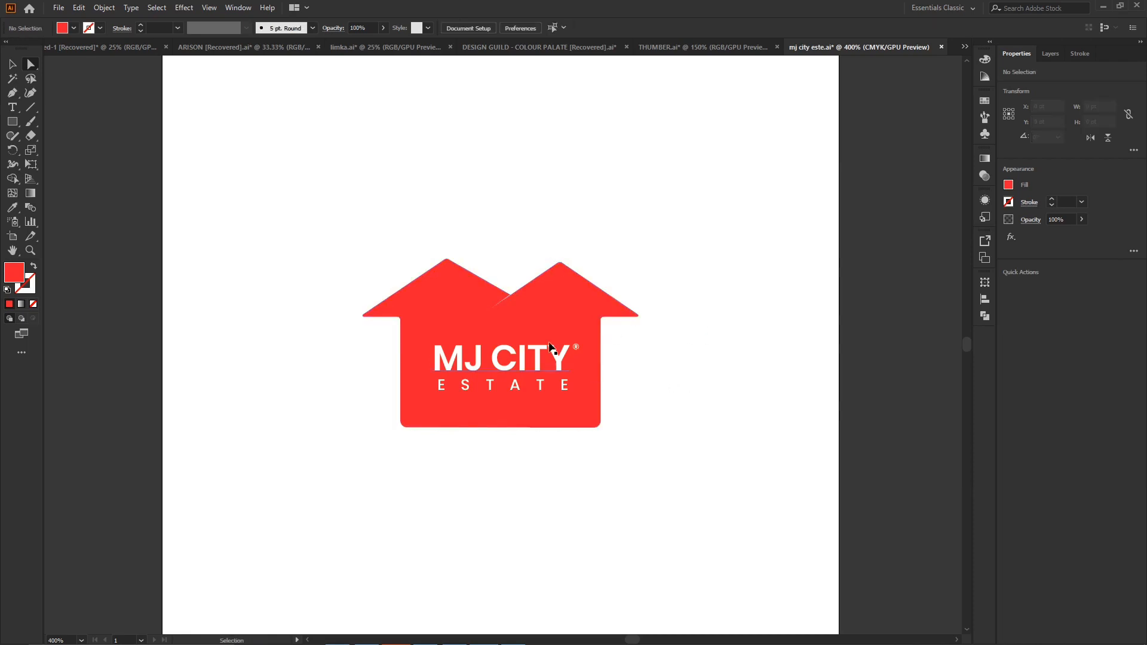
# - Try to widen the gap between the roofs by moving the left roof's lower tip with the Curvature tool
pyautogui.hotkey('ctrl', '+')
pyautogui.hotkey('ctrl', '+')
pyautogui.hotkey('ctrl', '+')
pyautogui.click(455, 199)
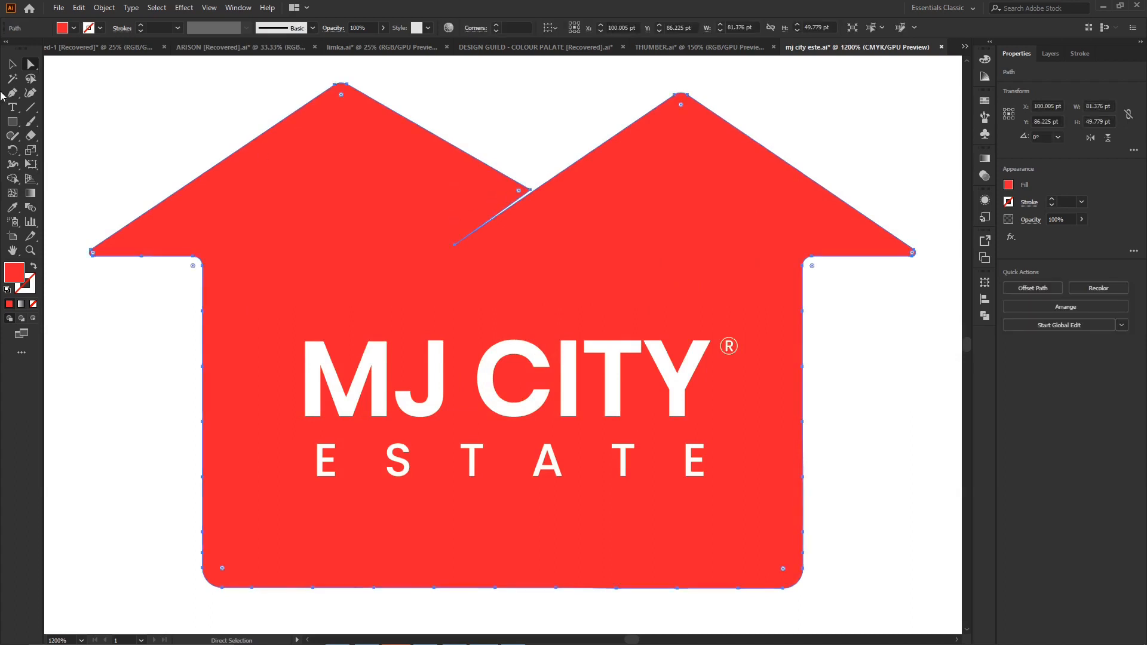
pyautogui.click(30, 93)
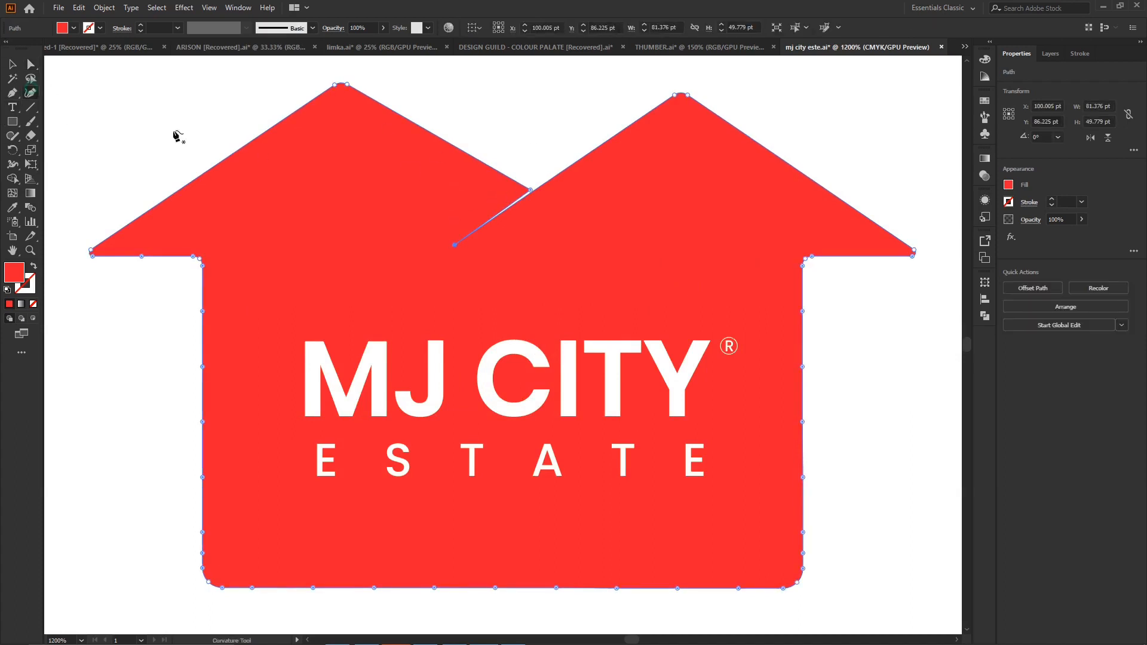
pyautogui.moveTo(529, 188); pyautogui.dragTo(524, 186)
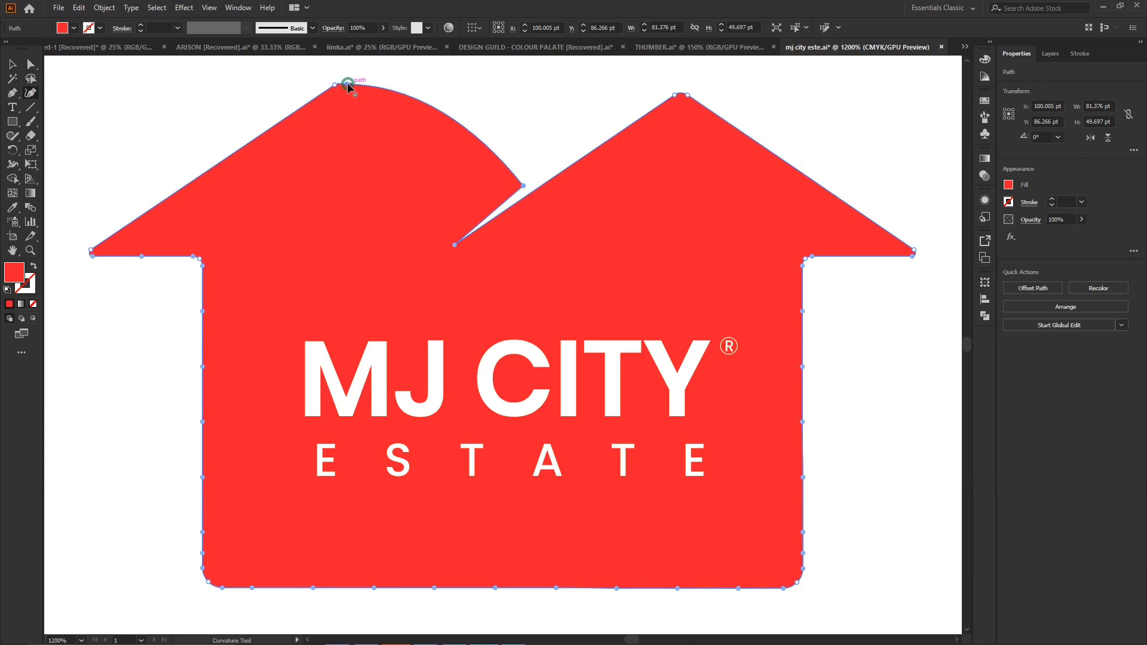
# - Straighten the left roof by converting its peak and eave points to corner points, and add a point at the peak
pyautogui.doubleClick(348, 85)
pyautogui.doubleClick(335, 85)
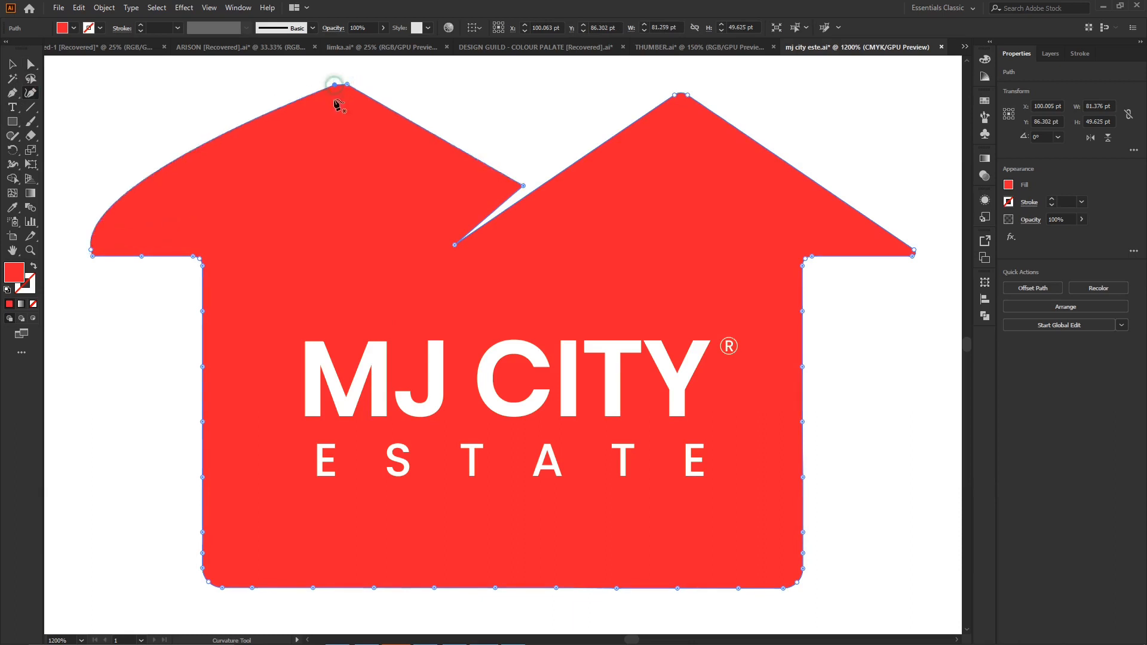
pyautogui.doubleClick(91, 250)
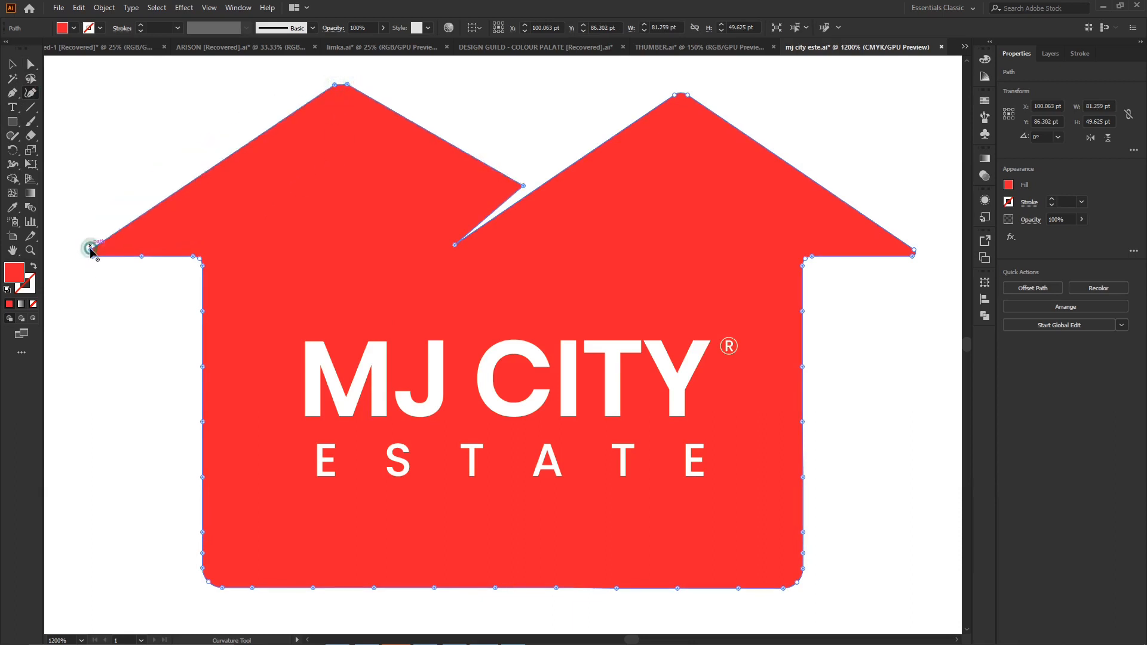
pyautogui.click(340, 84)
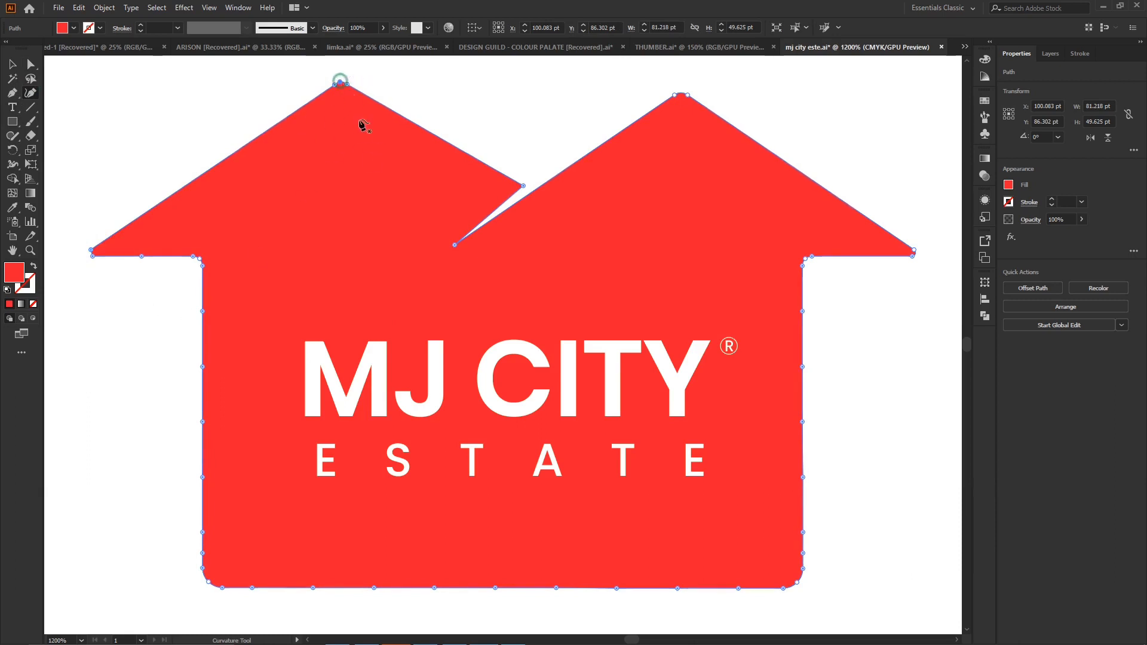
pyautogui.click(13, 64)
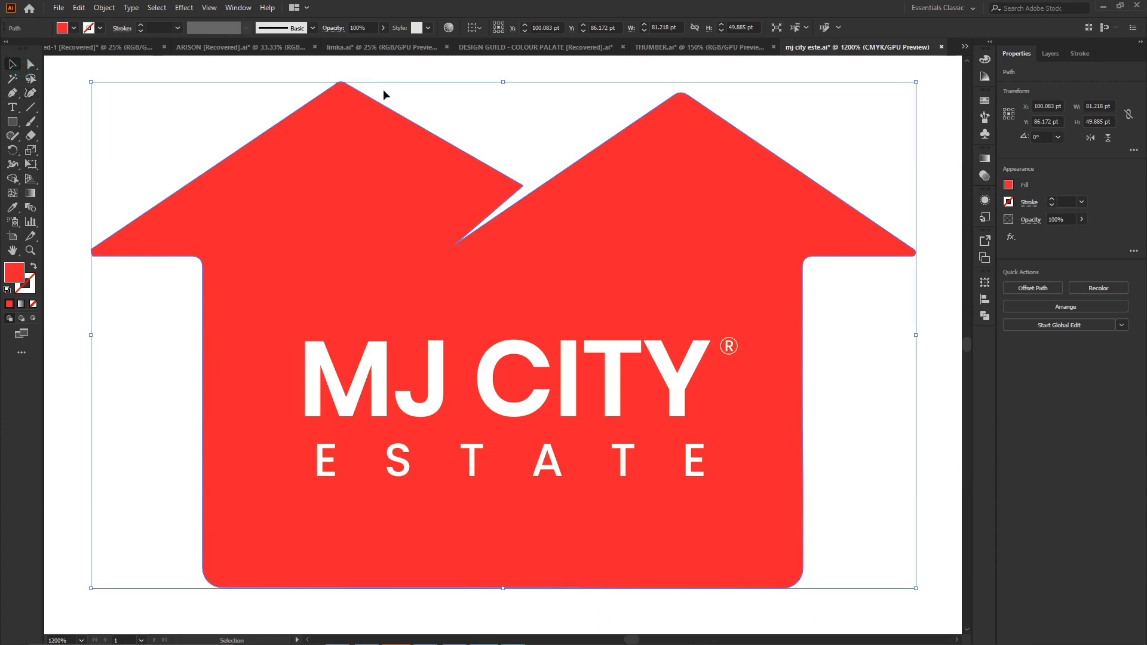
pyautogui.click(417, 125)
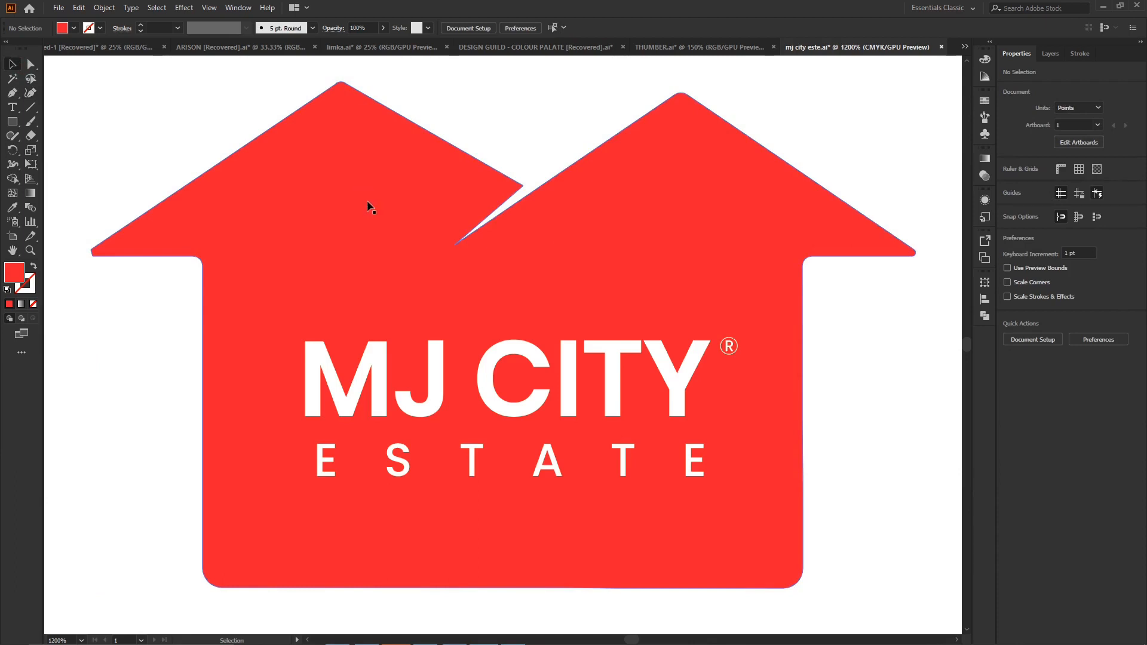
# - Undo the Curvature tool edits to the left roof and the notch
pyautogui.press('a')
pyautogui.moveTo(494, 139); pyautogui.dragTo(494, 154)
pyautogui.hotkey('ctrl', 'z')
pyautogui.press('v')
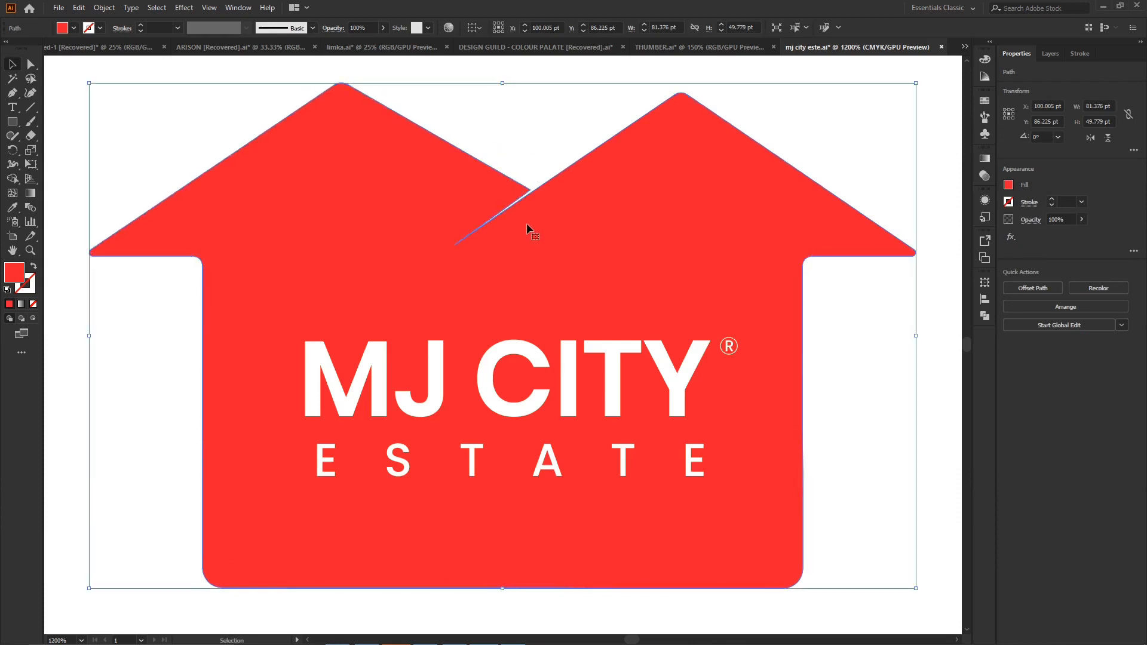
pyautogui.click(442, 95)
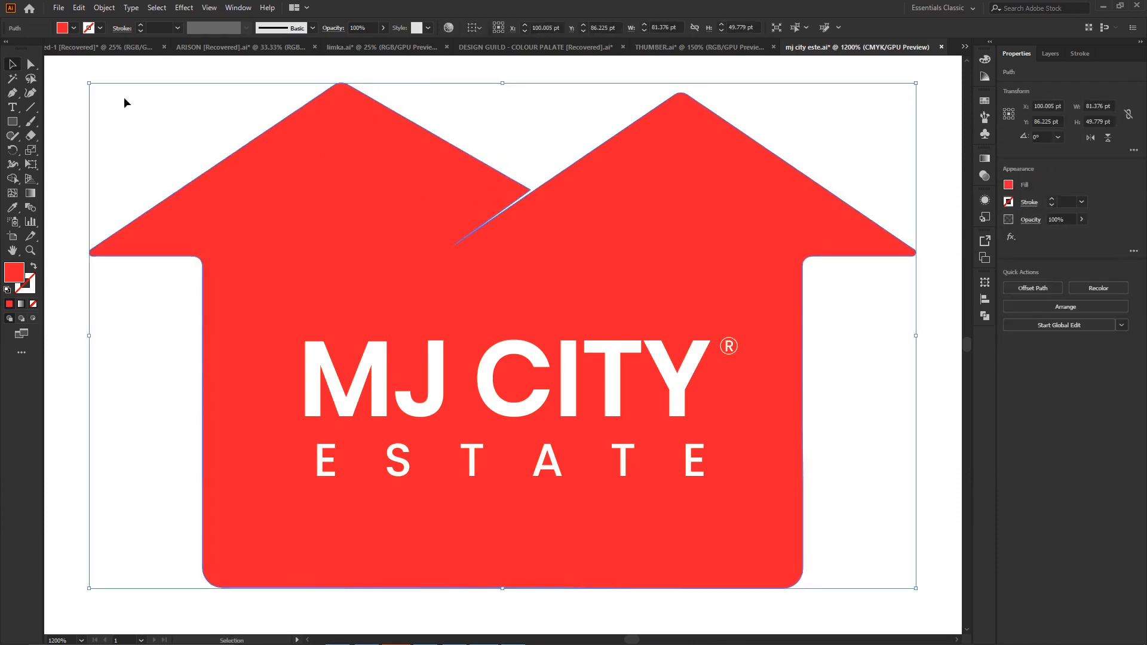
# - Remove the rounding from the left roof's peak so it is a sharp corner
pyautogui.click(31, 64)
pyautogui.click(342, 95)
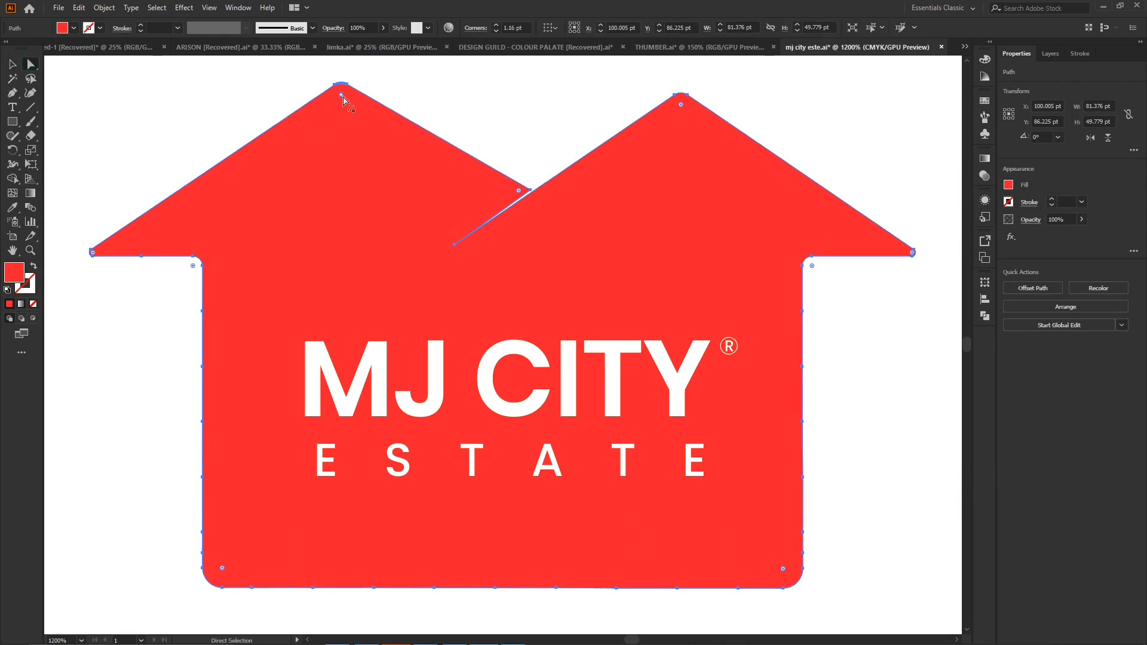
pyautogui.moveTo(341, 96); pyautogui.dragTo(340, 59)
pyautogui.click(448, 96)
pyautogui.click(479, 181)
# - Move the left roof's lower tip slightly away from the right roof with the Curvature tool to widen the notch
pyautogui.click(30, 93)
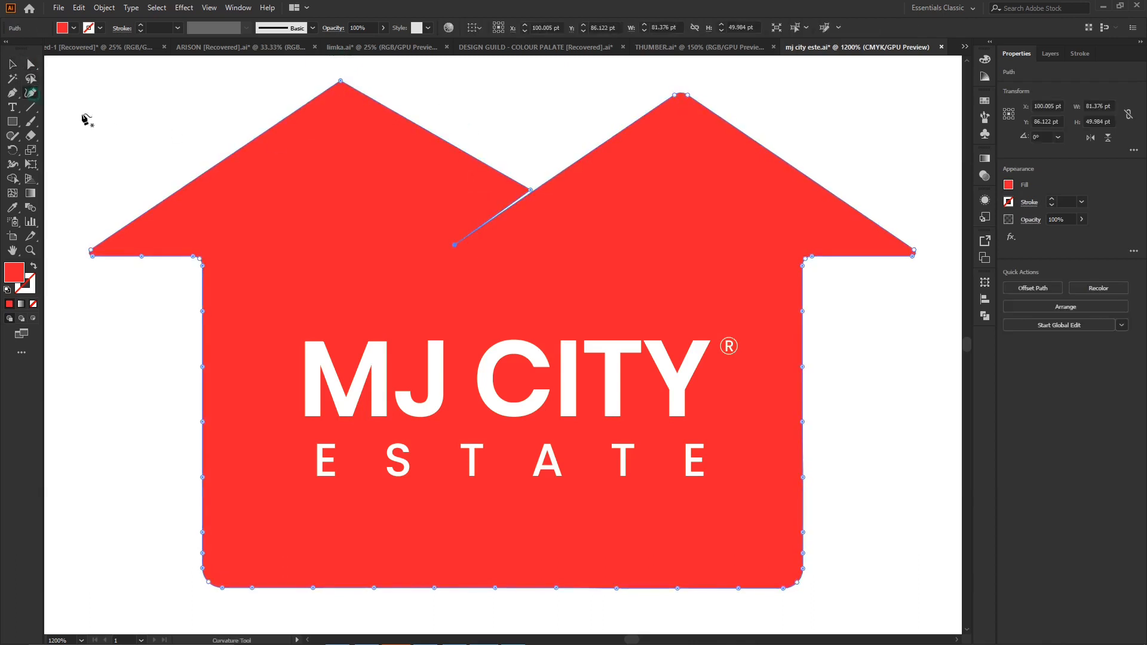
pyautogui.moveTo(528, 188); pyautogui.dragTo(525, 191)
pyautogui.click(536, 140)
pyautogui.click(11, 64)
pyautogui.click(467, 143)
pyautogui.click(387, 173)
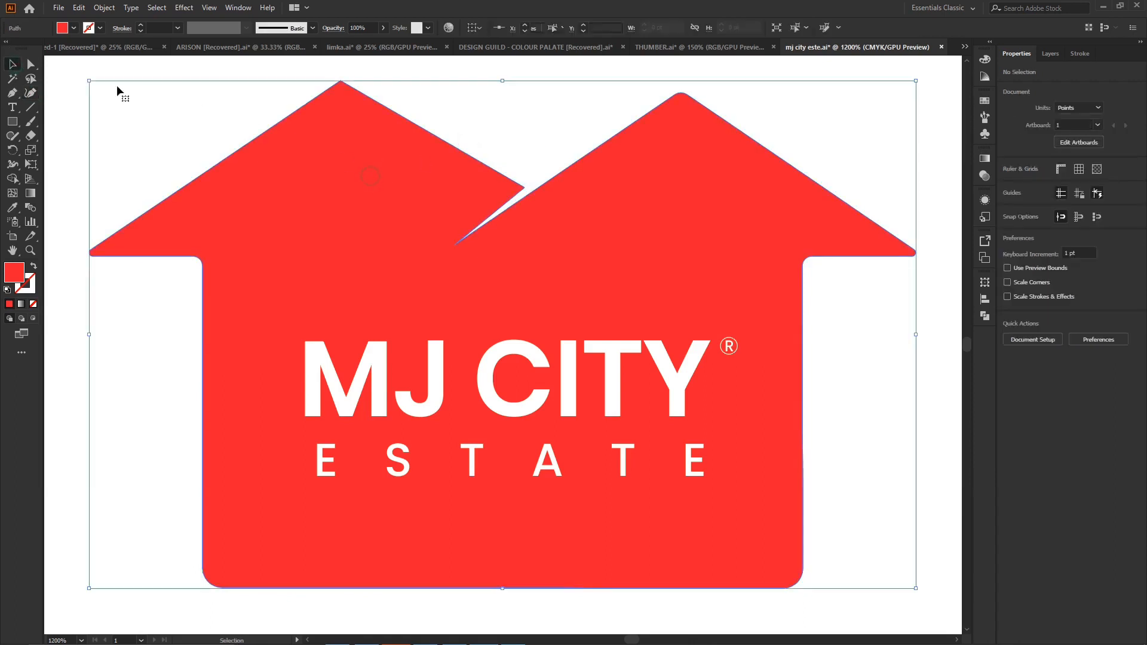
# - Round the left roof's peak with a corner radius of about 1.5 pt
pyautogui.press('a')
pyautogui.moveTo(341, 94); pyautogui.dragTo(344, 102)
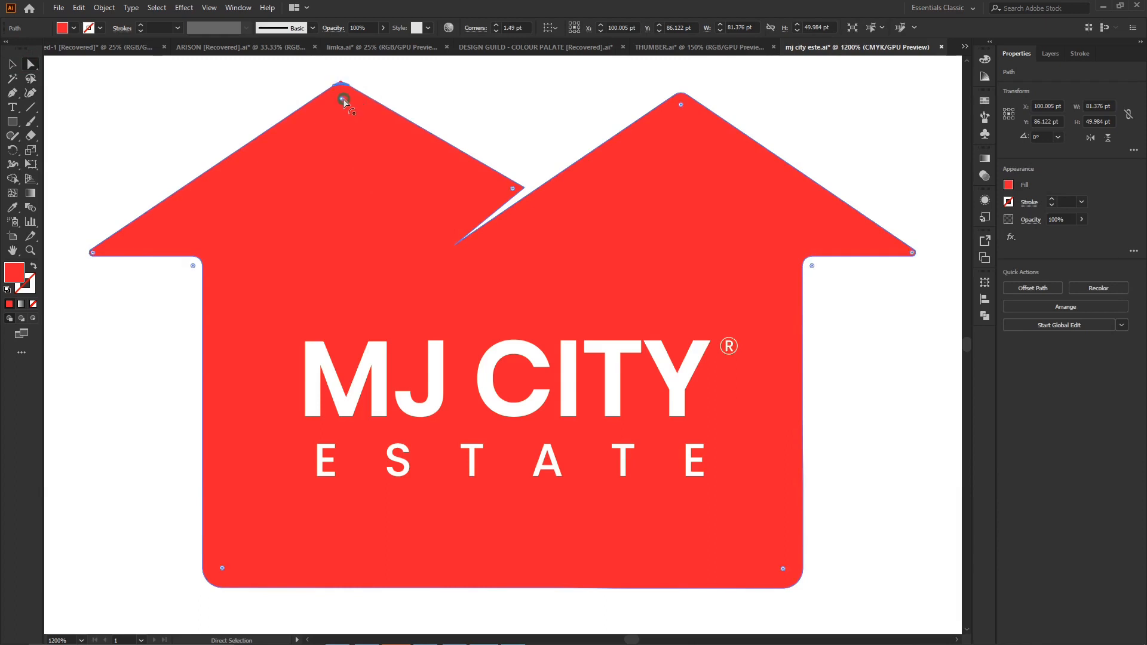
pyautogui.click(505, 133)
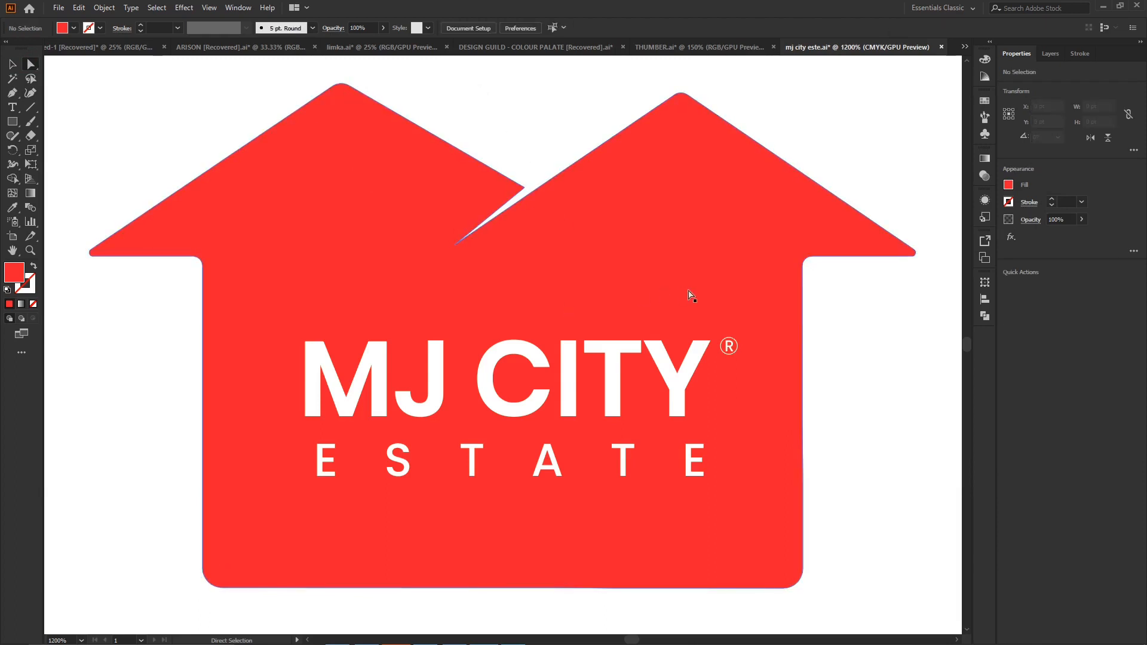
# - Extend the house body by moving its bottom anchor points down 8 pt, then deselect the shape
pyautogui.hotkey('ctrl', '-')
pyautogui.hotkey('ctrl', '-')
pyautogui.hotkey('ctrl', '-')
pyautogui.hotkey('ctrl', '-')
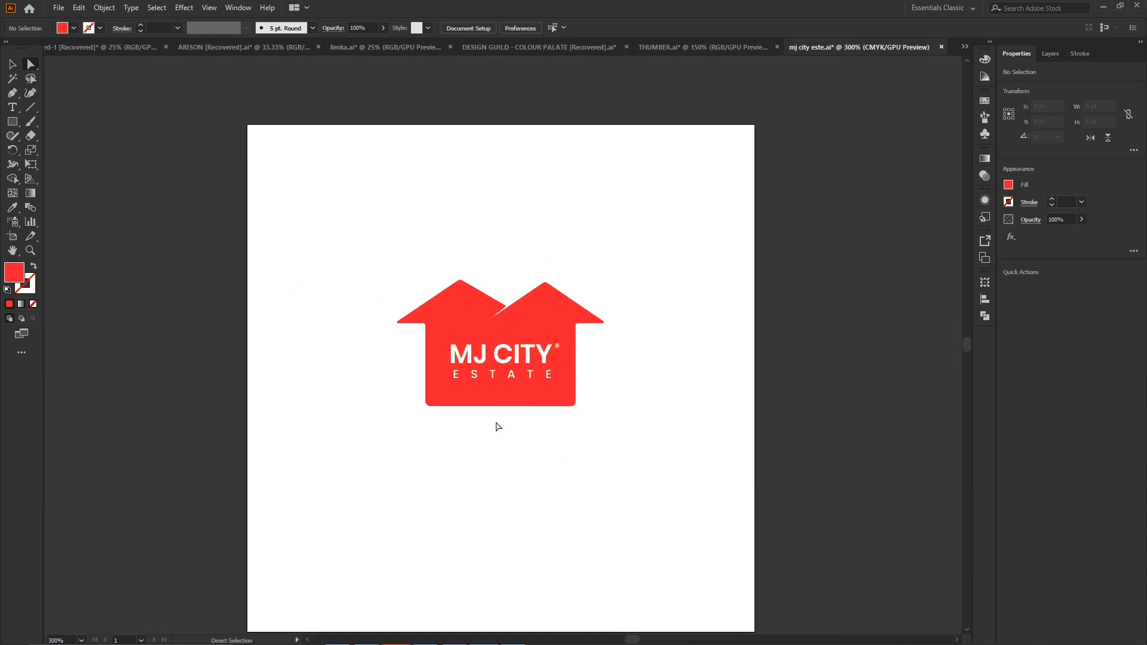
pyautogui.click(474, 405)
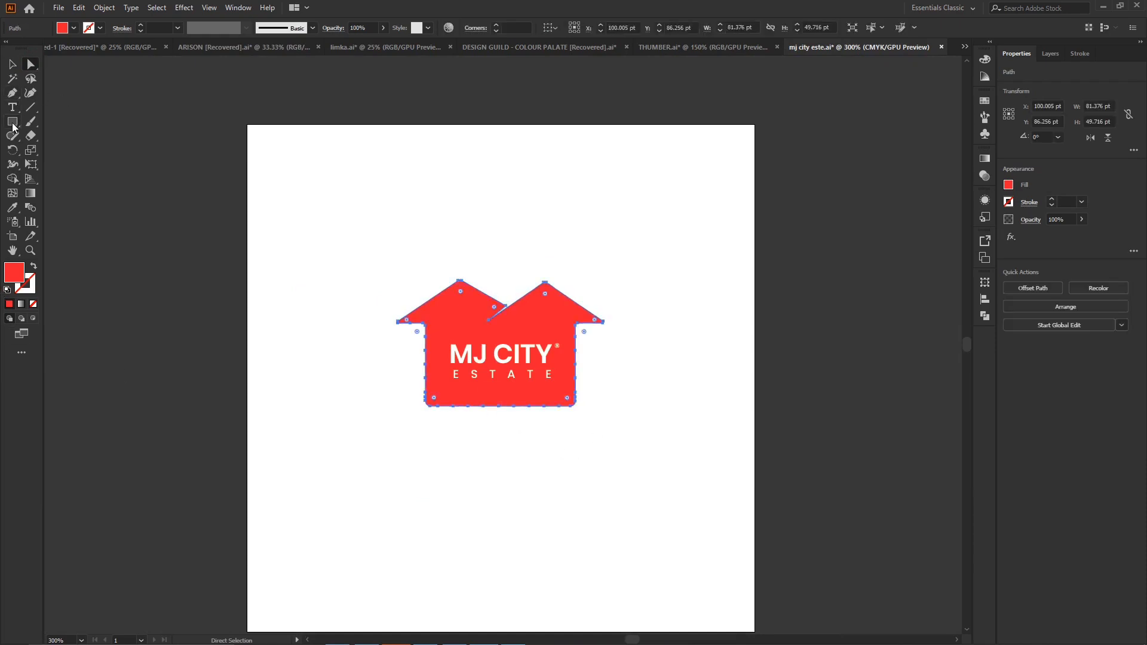
pyautogui.click(13, 123)
pyautogui.click(29, 63)
pyautogui.moveTo(416, 394); pyautogui.dragTo(594, 422)
pyautogui.press('Down')
pyautogui.press('Down')
pyautogui.press('Down')
pyautogui.press('Down')
pyautogui.press('Down')
pyautogui.press('Down')
pyautogui.press('Down')
pyautogui.press('Down')
pyautogui.press('Down')
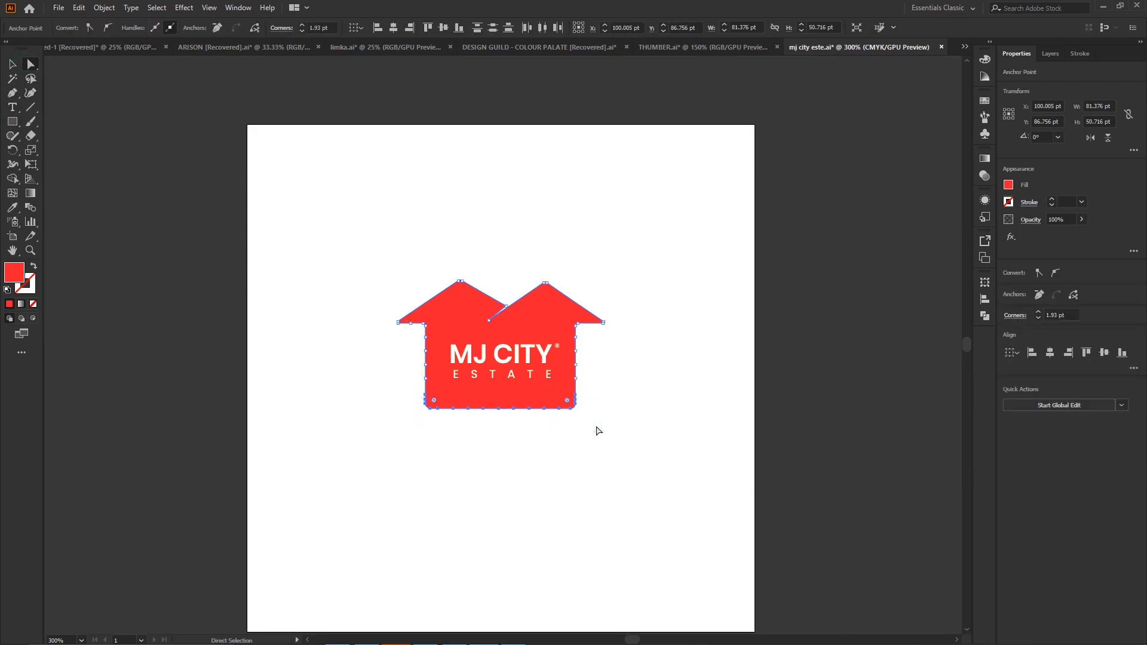
pyautogui.press('Up')
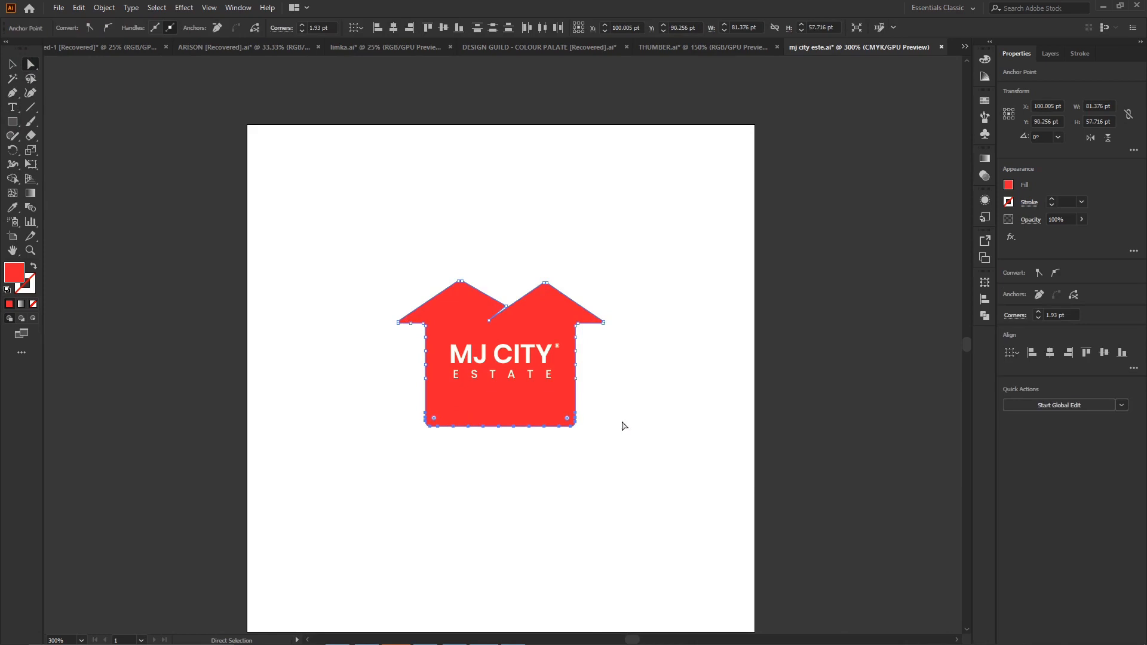
pyautogui.click(13, 65)
pyautogui.click(565, 191)
# - Draw a red hexagon about 56 by 63 pt above the house with the Polygon tool, one vertex pointing up
pyautogui.click(13, 122)
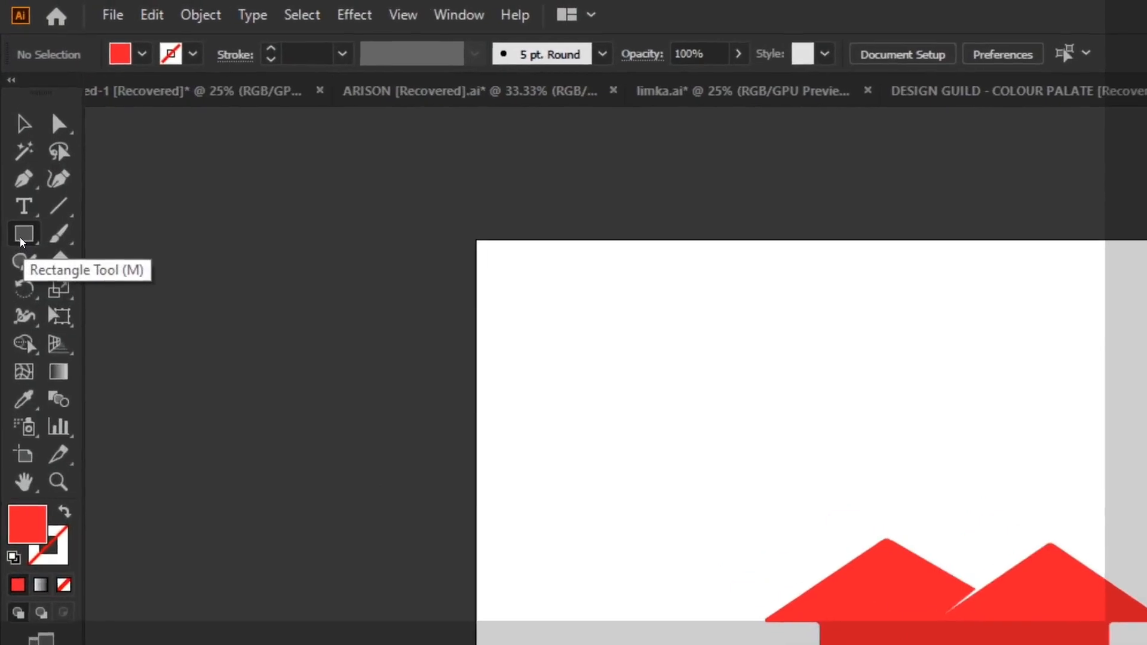
pyautogui.moveTo(12, 122); pyautogui.dragTo(45, 138)
pyautogui.moveTo(87, 274); pyautogui.dragTo(148, 330)
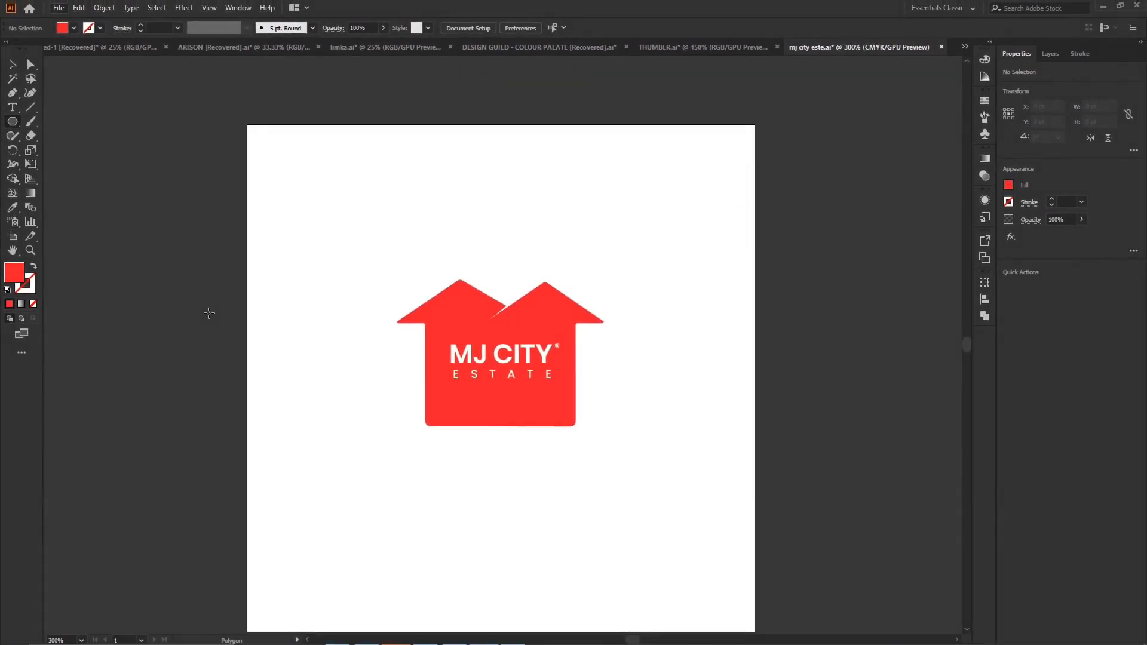
pyautogui.moveTo(486, 157); pyautogui.dragTo(556, 185)
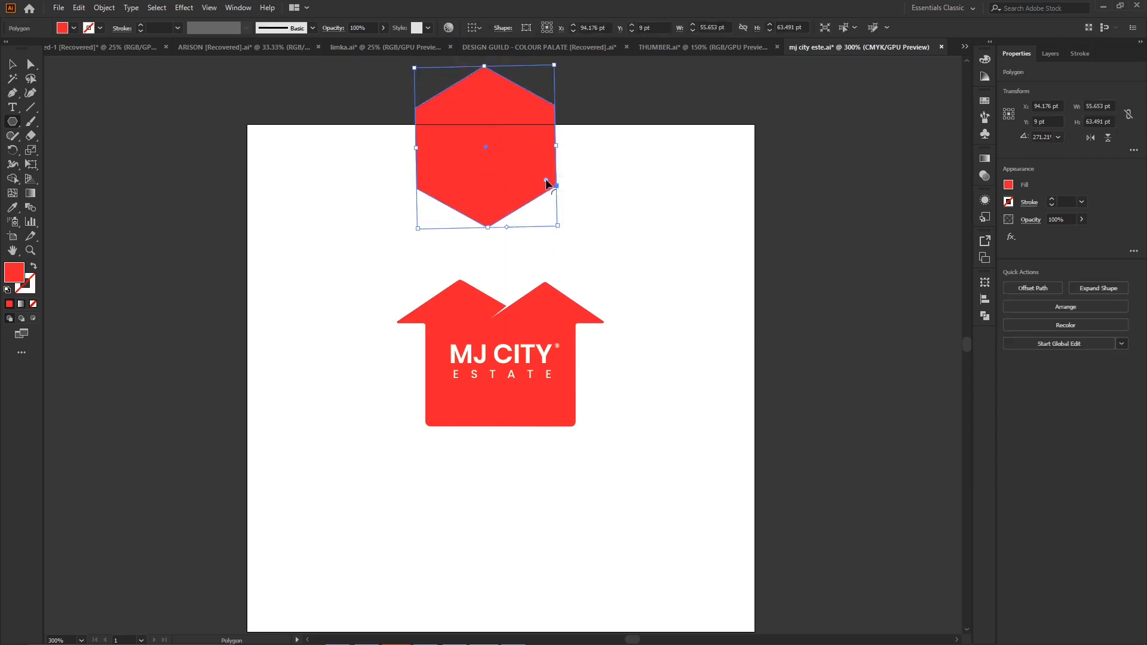
# - Round all the hexagon's corners to a radius of 6.06 pt
pyautogui.click(30, 64)
pyautogui.click(477, 159)
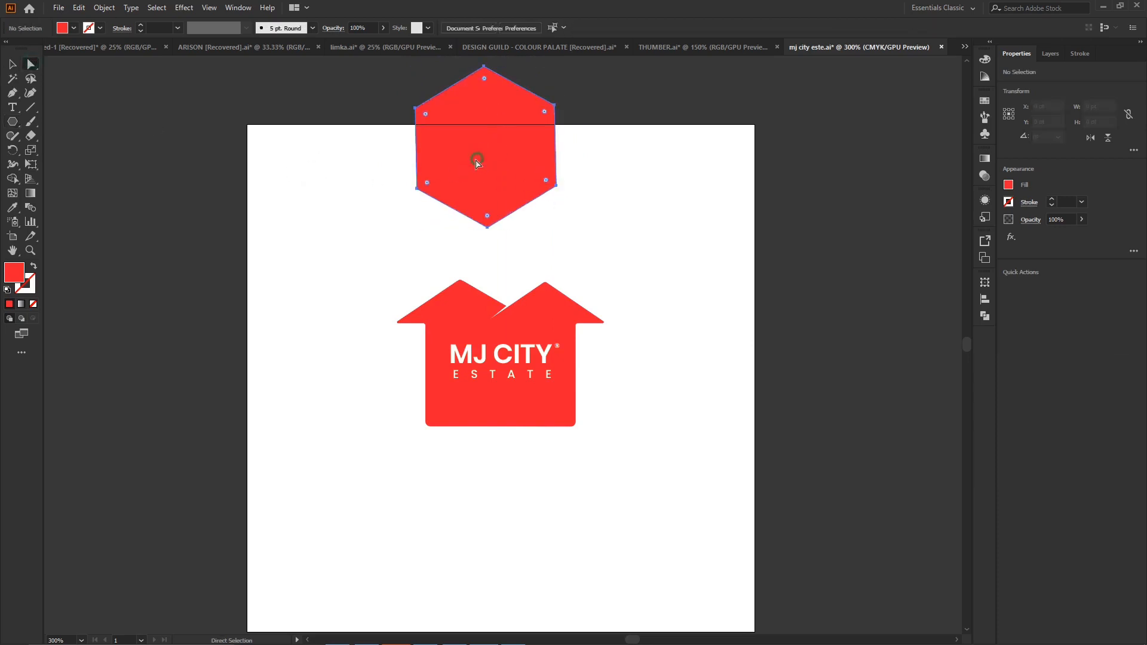
pyautogui.moveTo(430, 184); pyautogui.dragTo(436, 181)
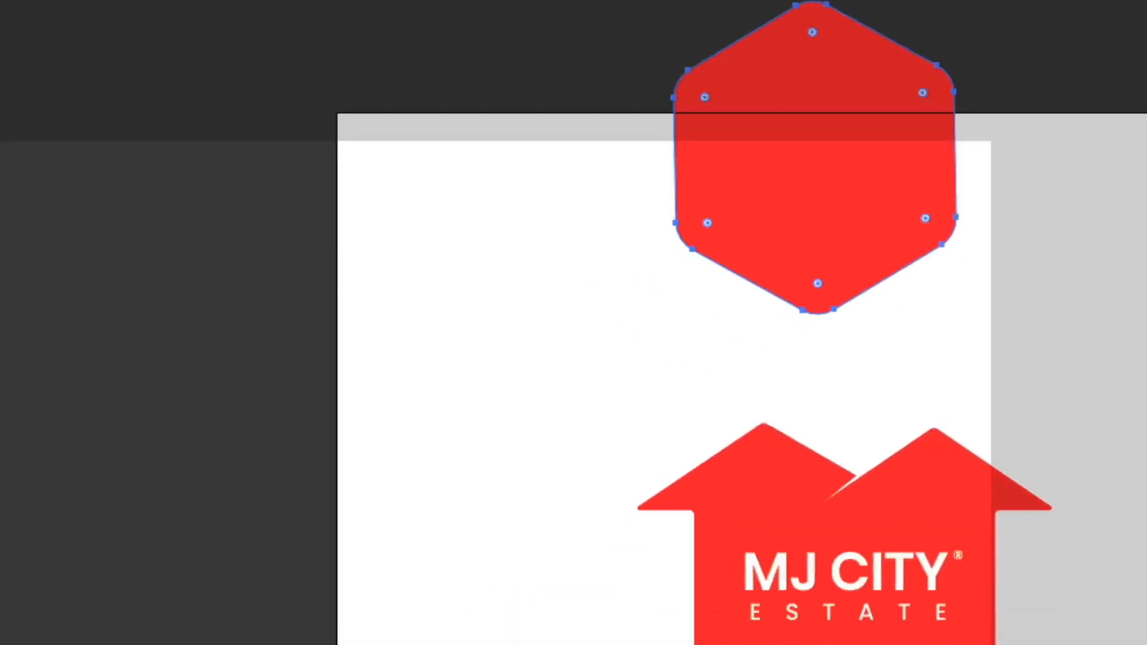
# - Turn the hexagon into a red outline without a fill and set its stroke weight to 3 pt
pyautogui.click(63, 328)
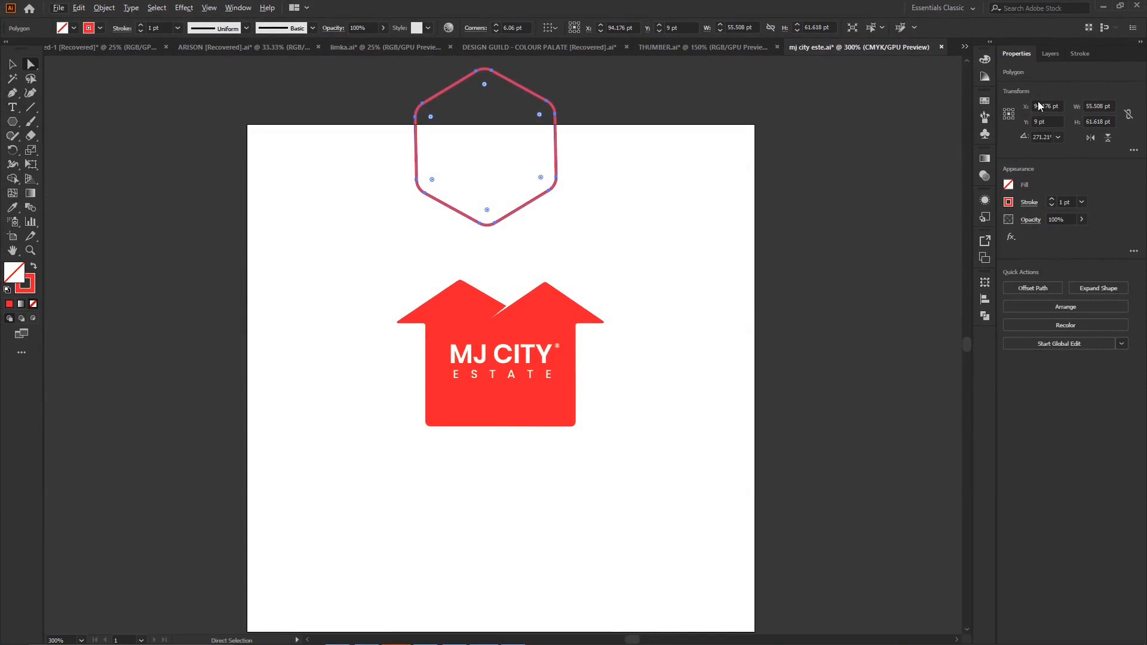
pyautogui.click(1087, 53)
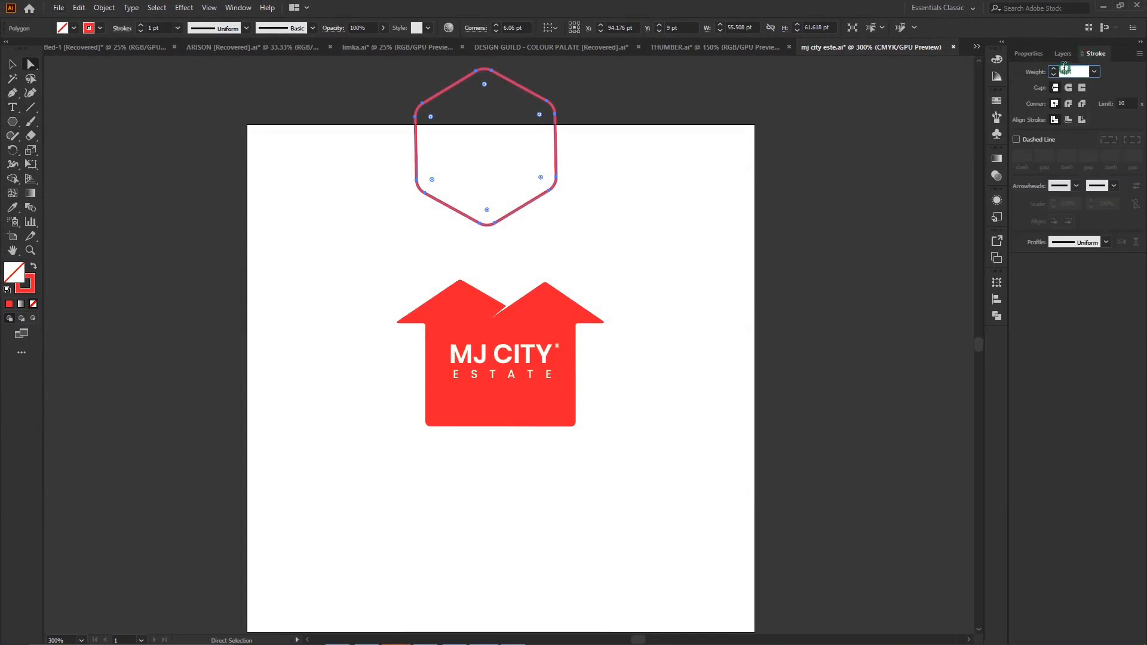
pyautogui.write('5')
pyautogui.press('Return')
pyautogui.press('Down')
pyautogui.press('Down')
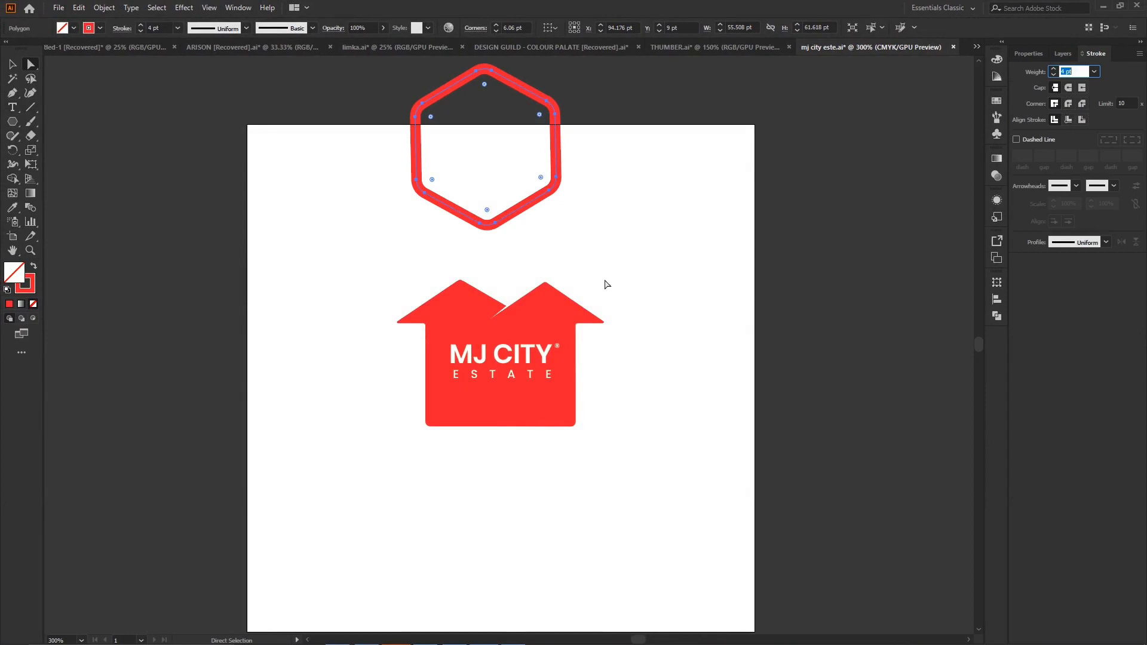
# - Make sure Scale Strokes & Effects is enabled for the hexagon, and set its stroke weight to 2 pt
pyautogui.click(997, 282)
pyautogui.click(853, 445)
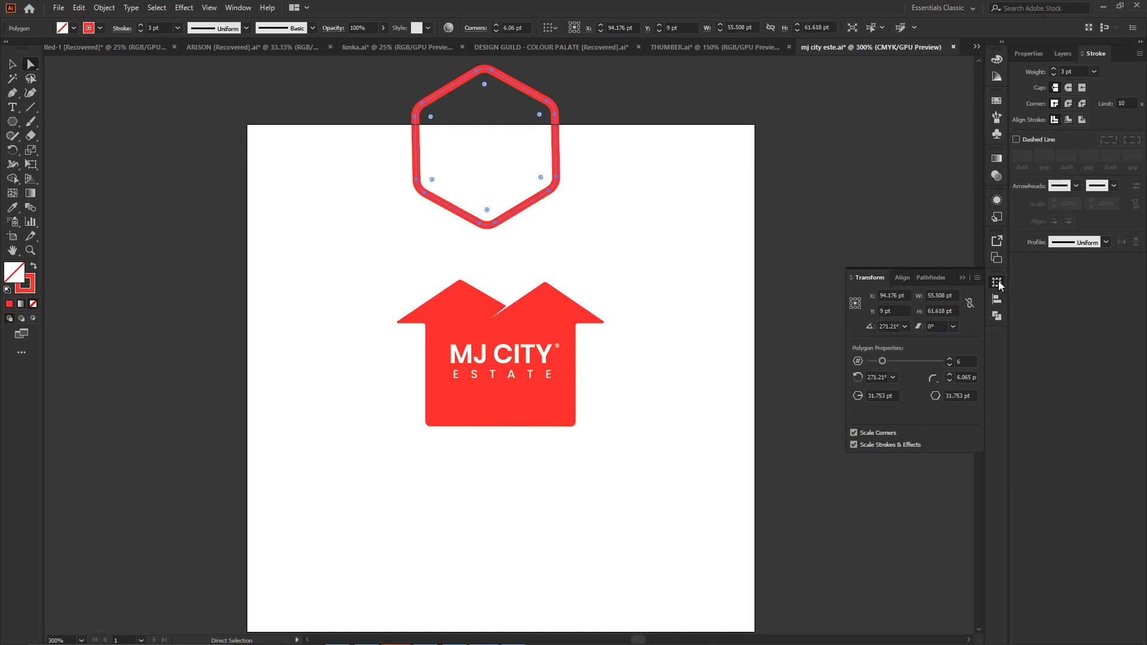
pyautogui.click(962, 277)
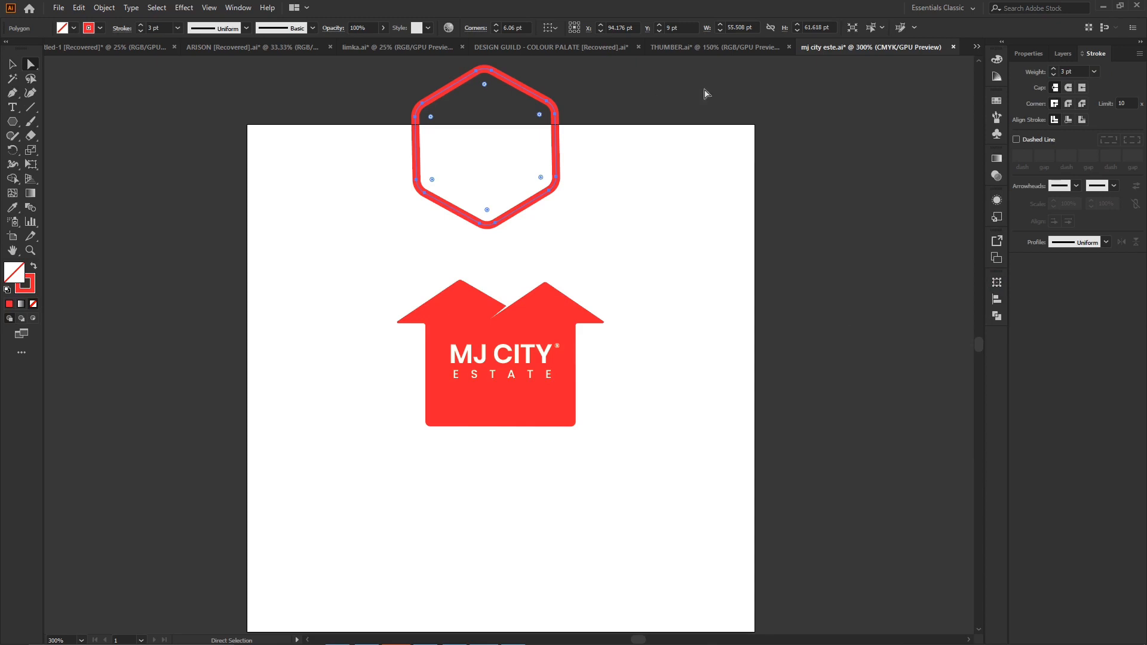
pyautogui.click(1066, 72)
pyautogui.write('2')
pyautogui.press('Return')
# - Scale the hexagon outline up to about 92 by 102 pt and position it around the house logo
pyautogui.press('v')
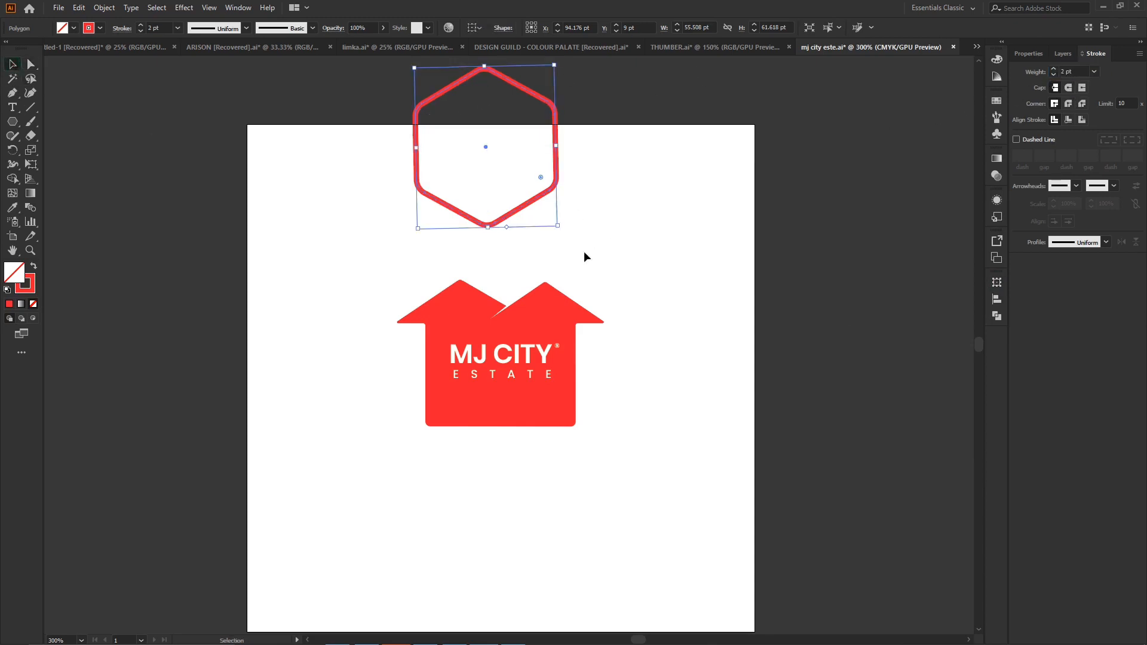
pyautogui.moveTo(488, 226)
pyautogui.mouseDown()
pyautogui.moveTo(490, 472)
pyautogui.moveTo(491, 385)
pyautogui.mouseUp()
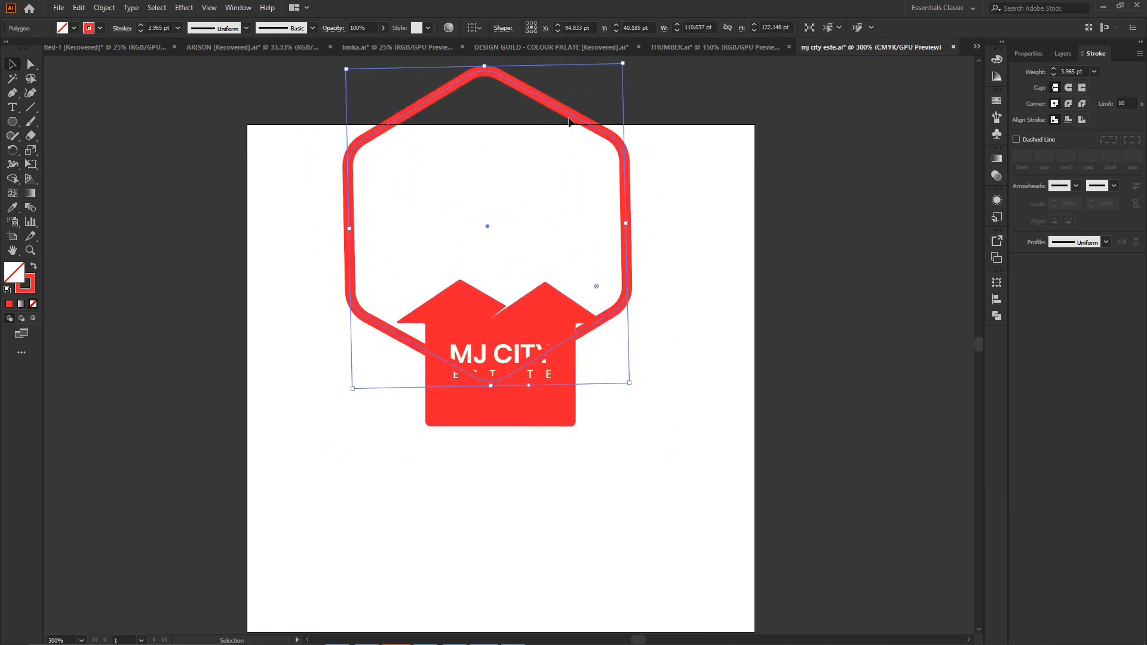
pyautogui.moveTo(563, 109); pyautogui.dragTo(574, 211)
pyautogui.moveTo(499, 164)
pyautogui.mouseDown()
pyautogui.moveTo(504, 250)
pyautogui.moveTo(508, 195)
pyautogui.moveTo(512, 240)
pyautogui.mouseUp()
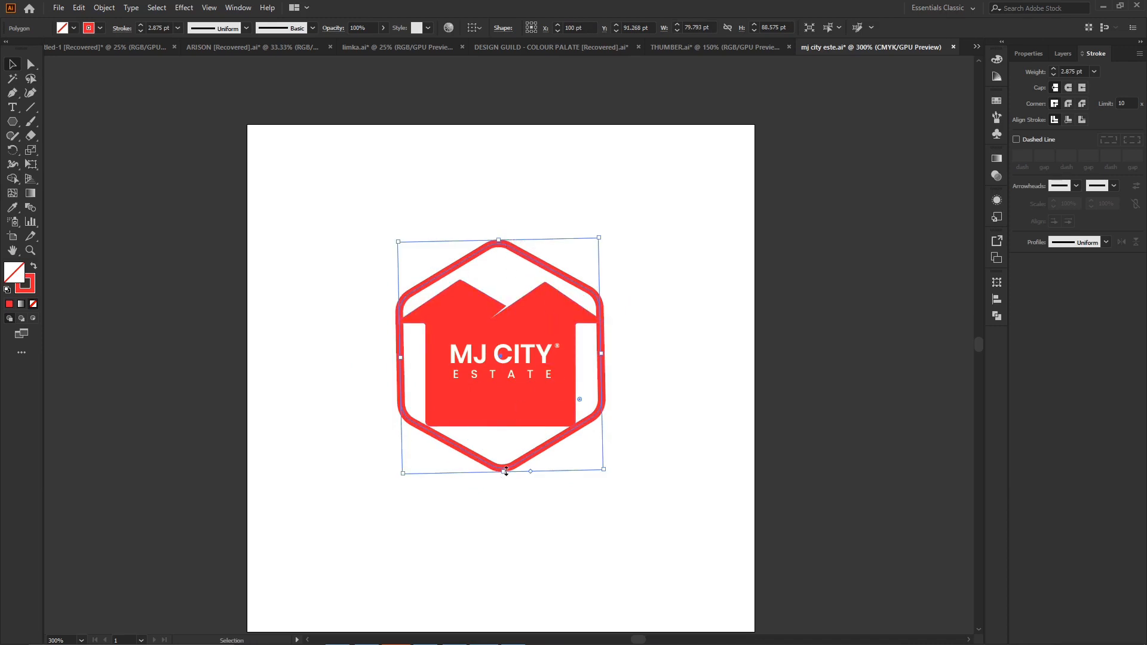
pyautogui.moveTo(506, 471); pyautogui.dragTo(504, 485)
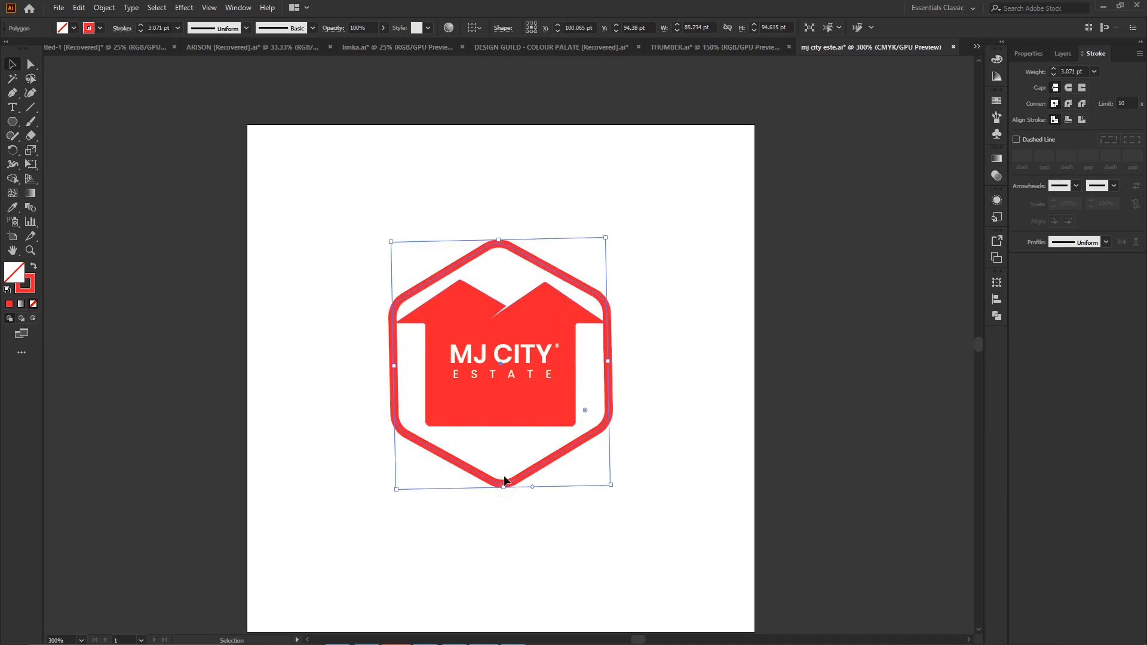
pyautogui.moveTo(525, 472); pyautogui.dragTo(528, 446)
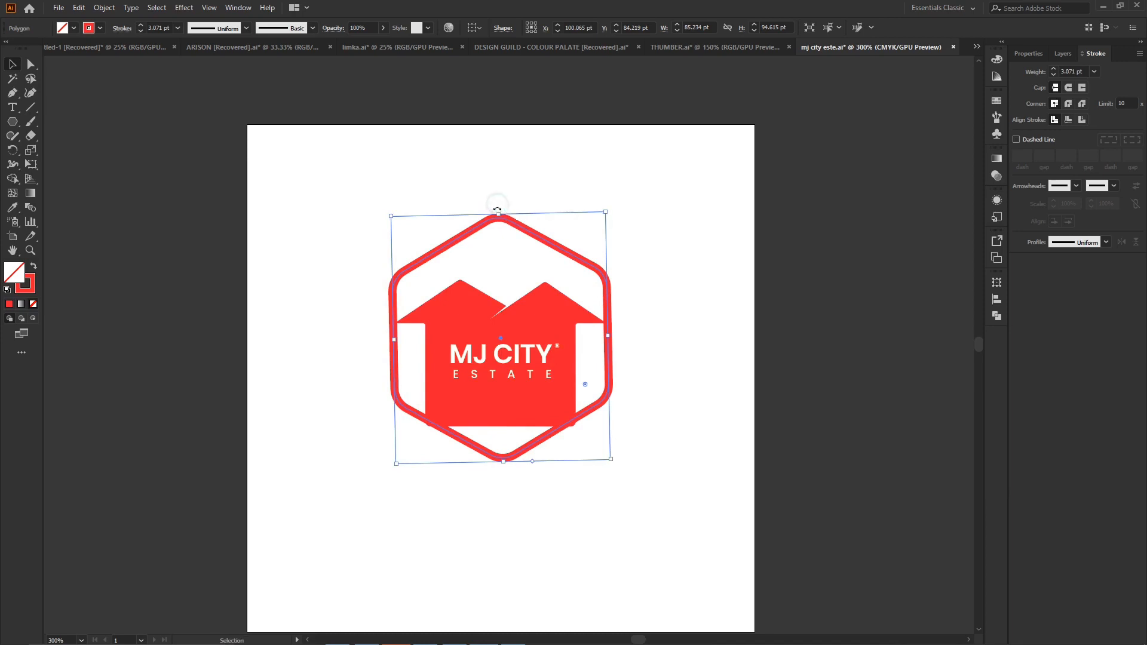
pyautogui.moveTo(499, 214); pyautogui.dragTo(500, 196)
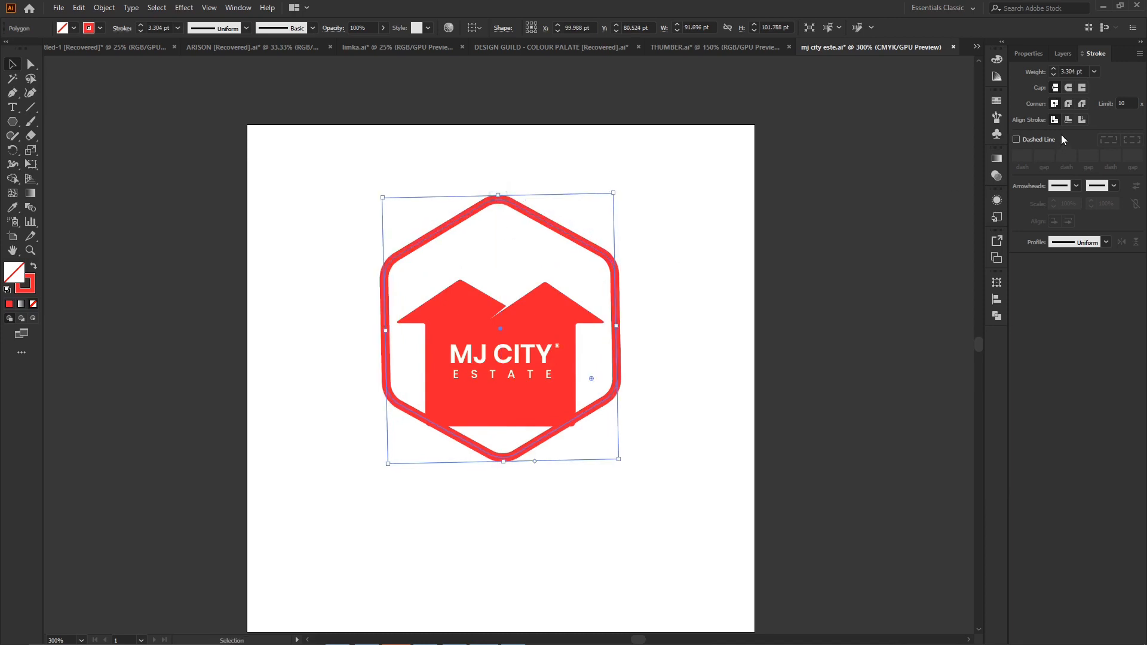
# - Set the enlarged hexagon outline's stroke weight to 5 pt
pyautogui.doubleClick(1066, 71)
pyautogui.write('6')
pyautogui.press('Return')
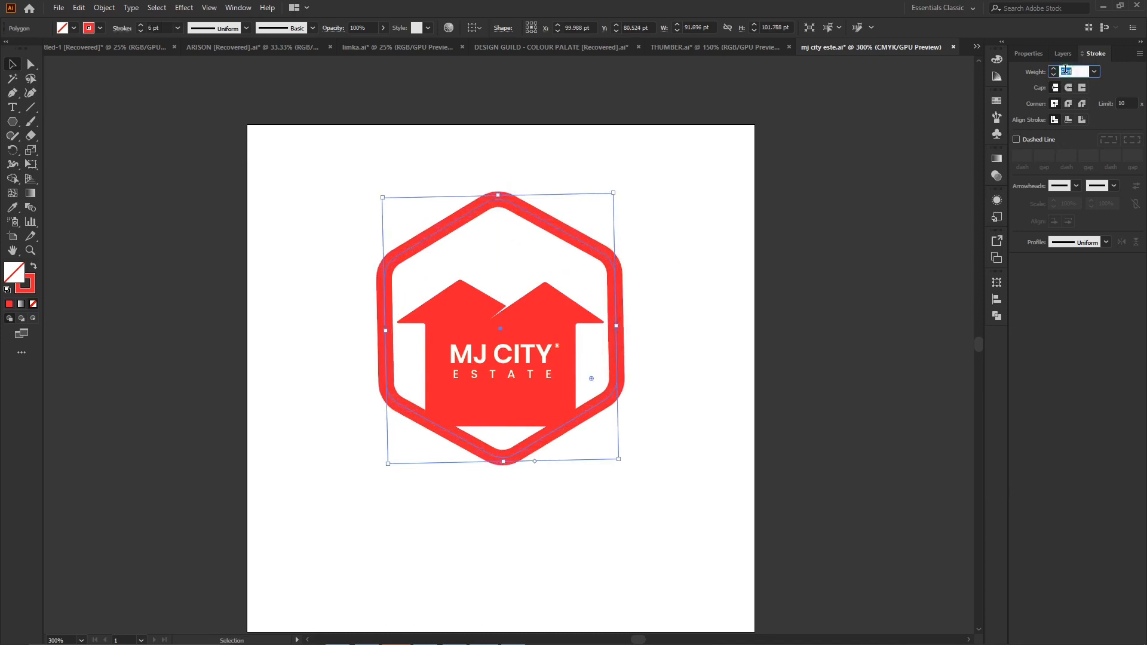
pyautogui.write('5')
pyautogui.press('Return')
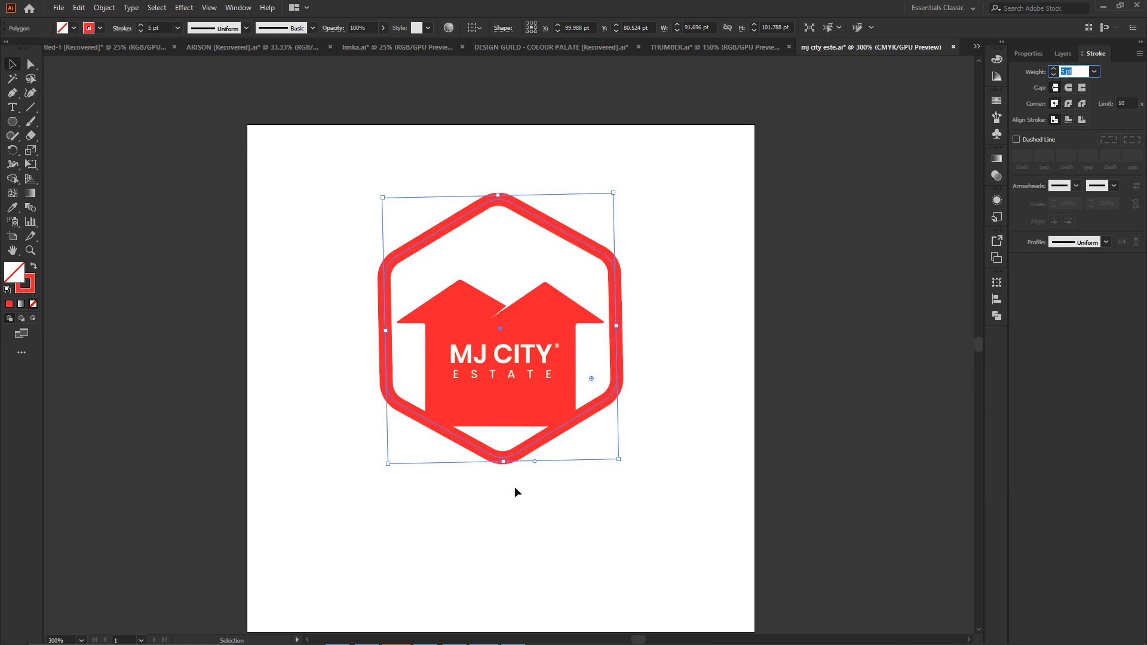
# - Expand the hexagon's stroke into a filled red shape
pyautogui.click(702, 295)
pyautogui.click(602, 248)
pyautogui.click(102, 8)
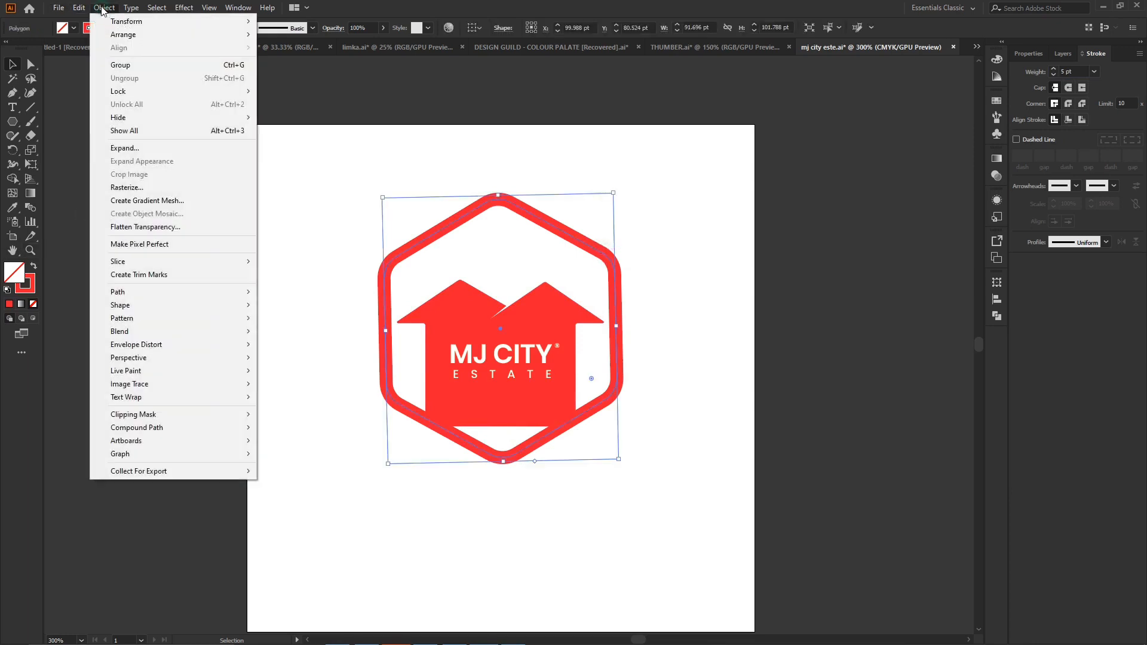
pyautogui.click(153, 149)
pyautogui.click(545, 397)
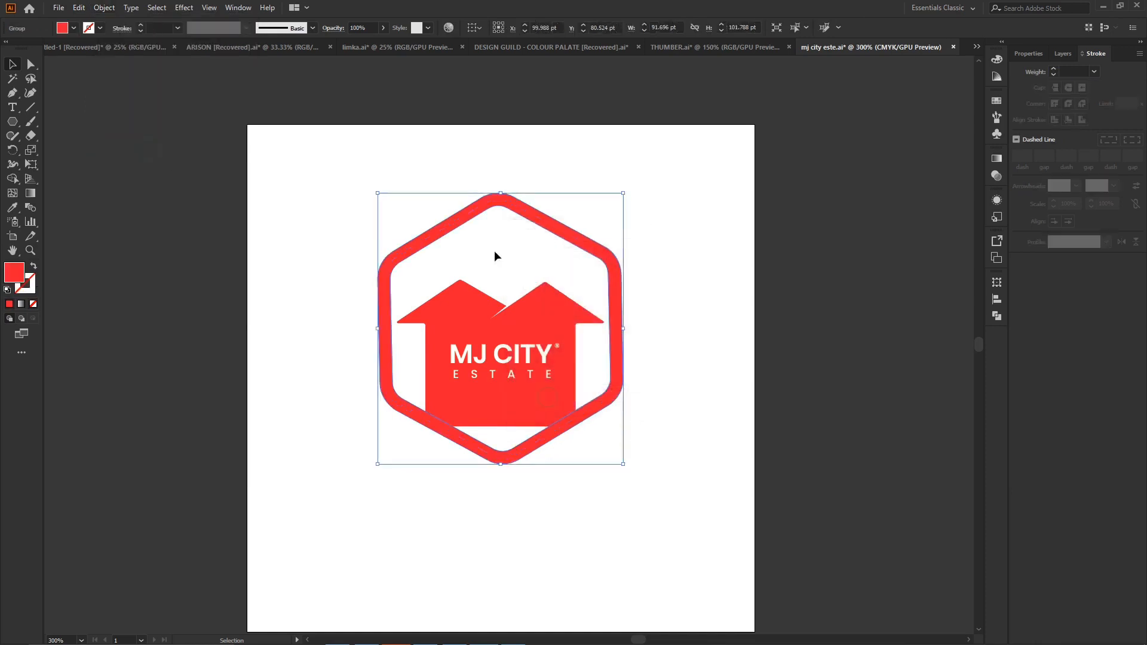
# - Copy the ten gradient swatches from the DESIGN GUILD - COLOUR PALATE document and place them near the logo artboard's upper left corner
pyautogui.click(535, 48)
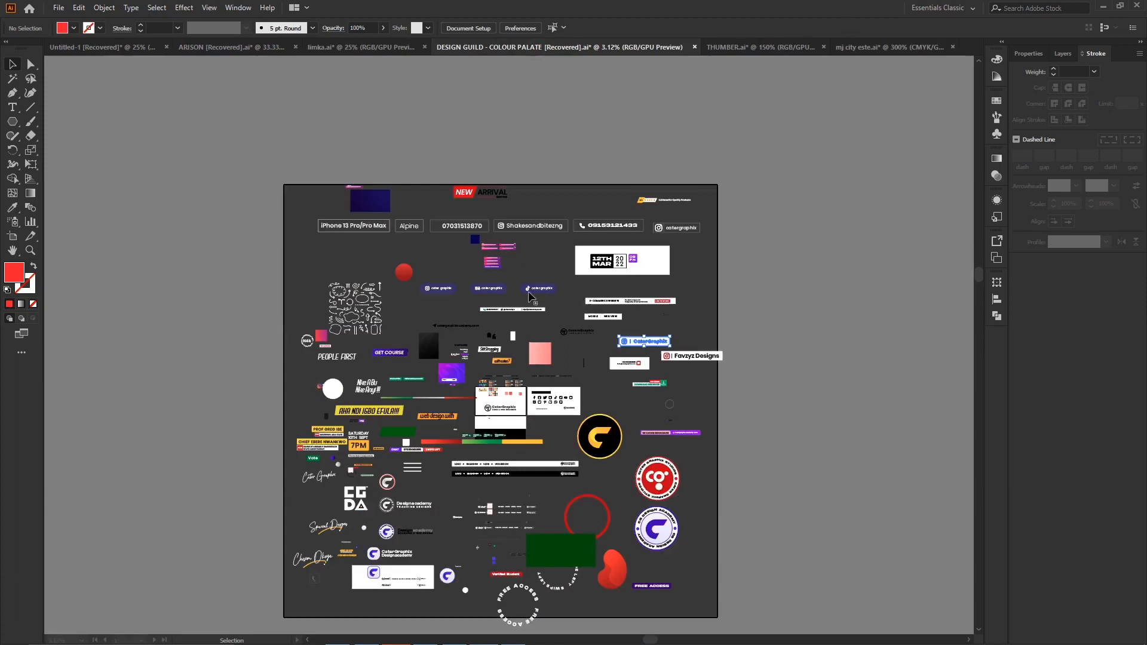
pyautogui.moveTo(513, 381); pyautogui.dragTo(659, 218)
pyautogui.moveTo(891, 195); pyautogui.dragTo(438, 195)
pyautogui.moveTo(364, 172); pyautogui.dragTo(242, 149)
# - Fill the house shape with the deeper orange gradient by sampling the swatches with the Eyedropper
pyautogui.click(452, 306)
pyautogui.press('i')
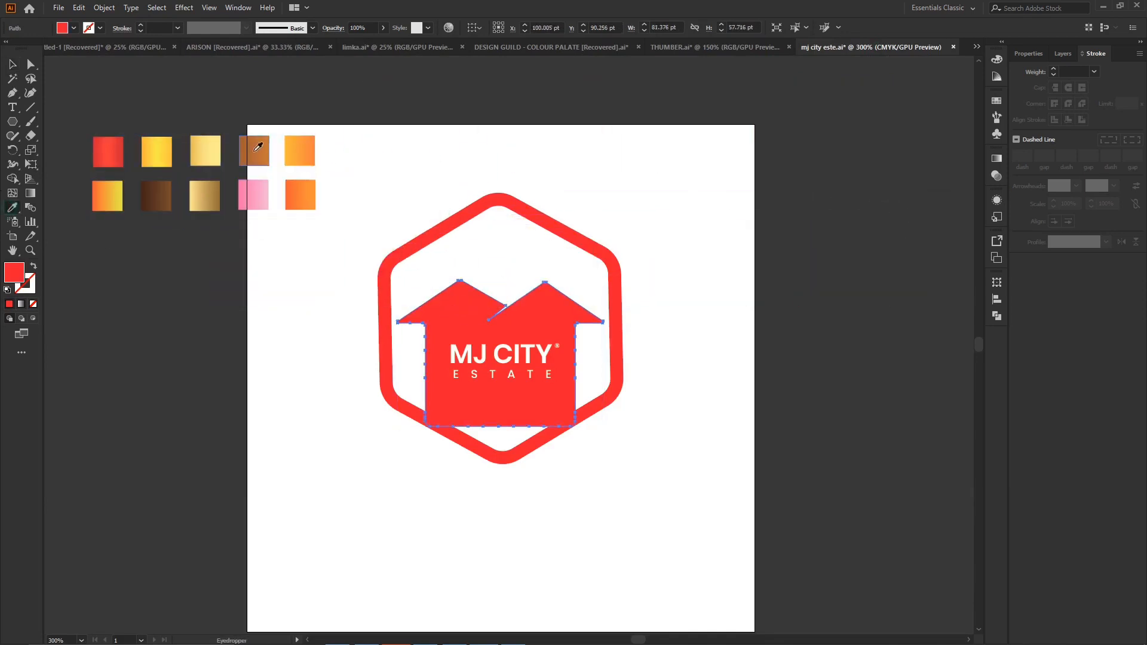
pyautogui.click(302, 151)
pyautogui.click(310, 199)
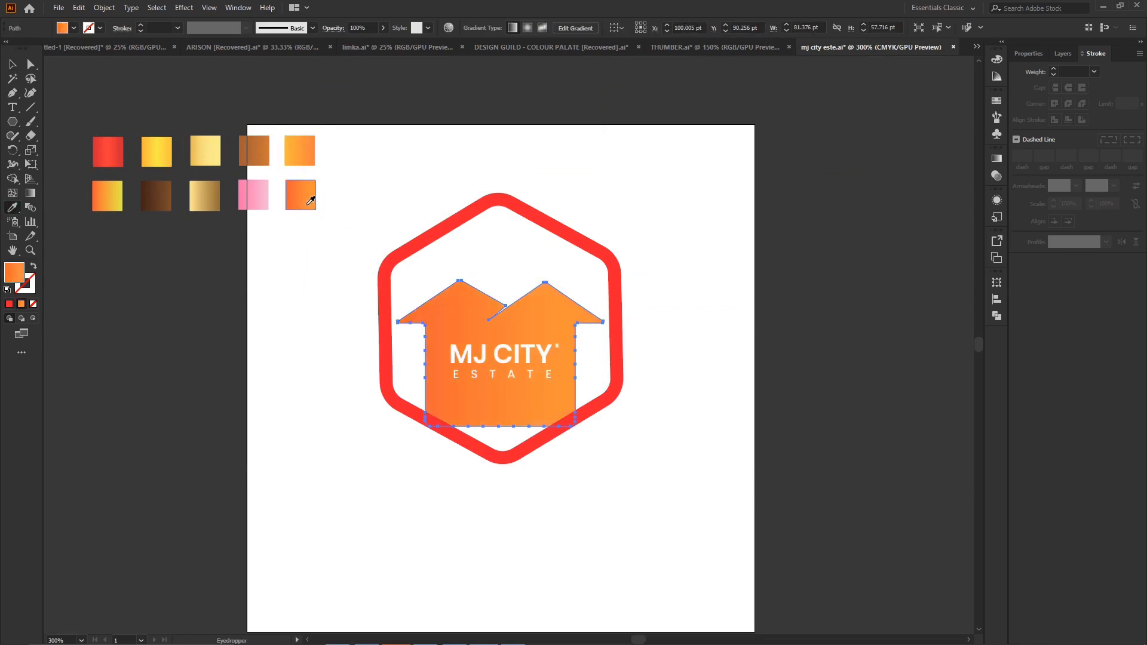
# - Try the dark brown, red, orange-yellow, pink, copper, yellow and light orange gradients on the house, and return to the deeper orange one
pyautogui.click(174, 193)
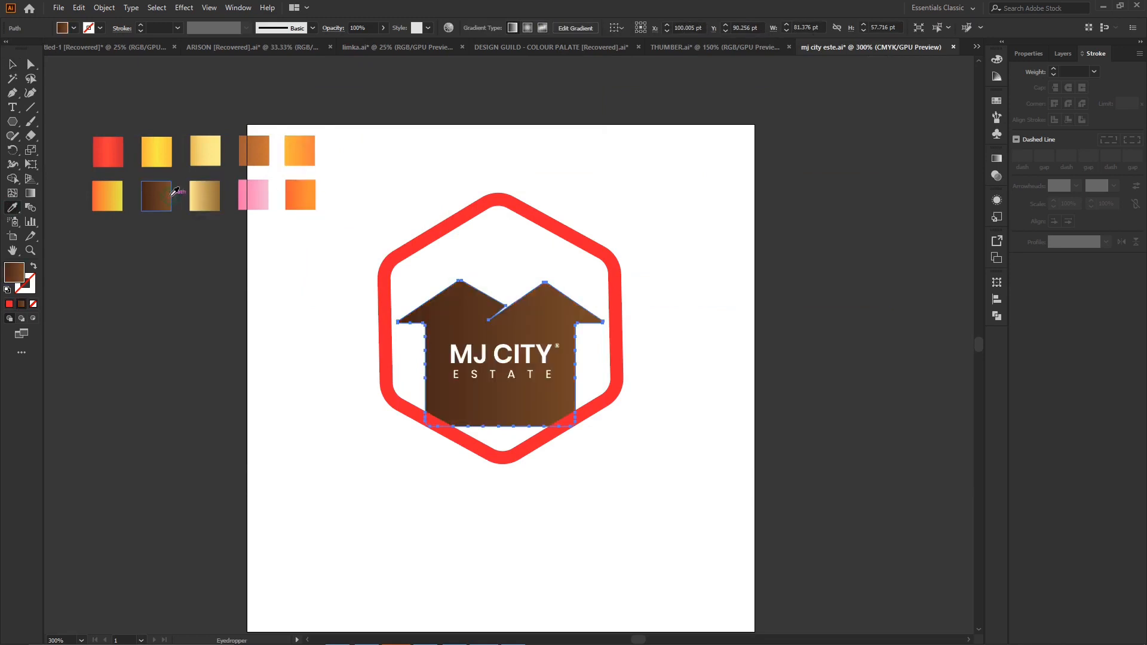
pyautogui.click(106, 153)
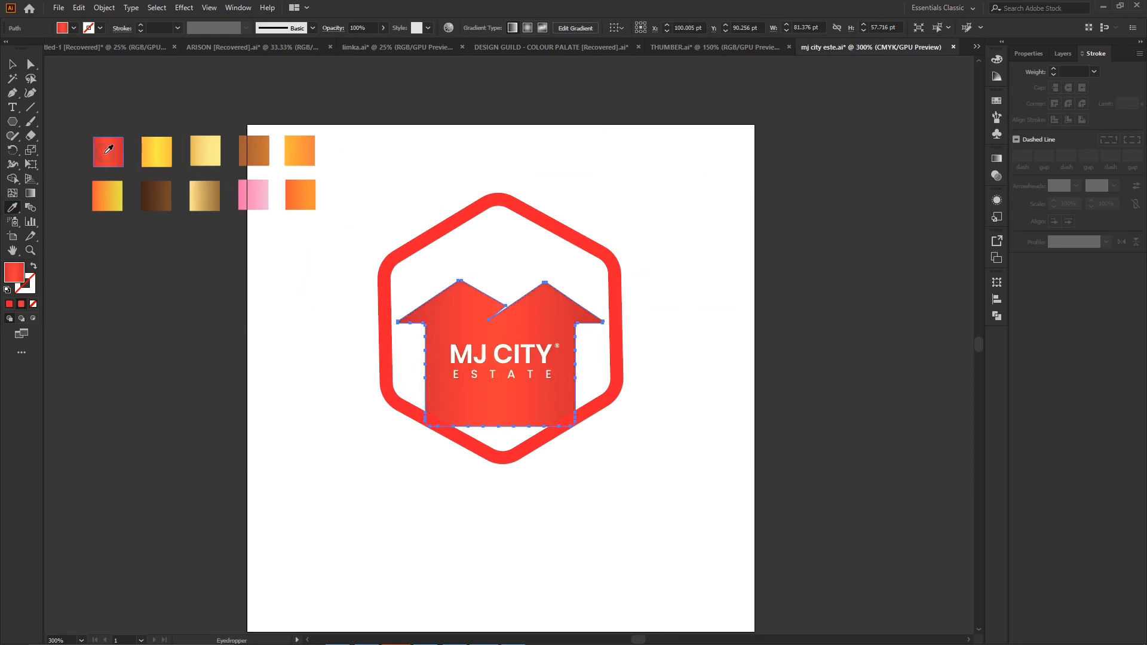
pyautogui.click(107, 193)
pyautogui.click(254, 192)
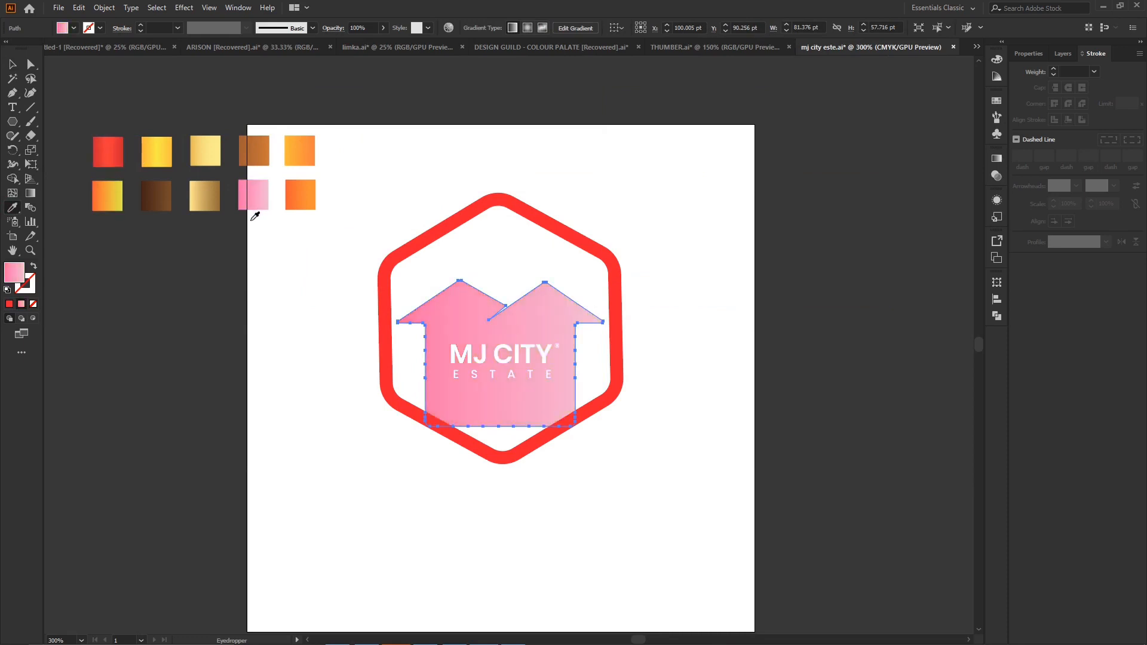
pyautogui.click(254, 152)
pyautogui.click(154, 153)
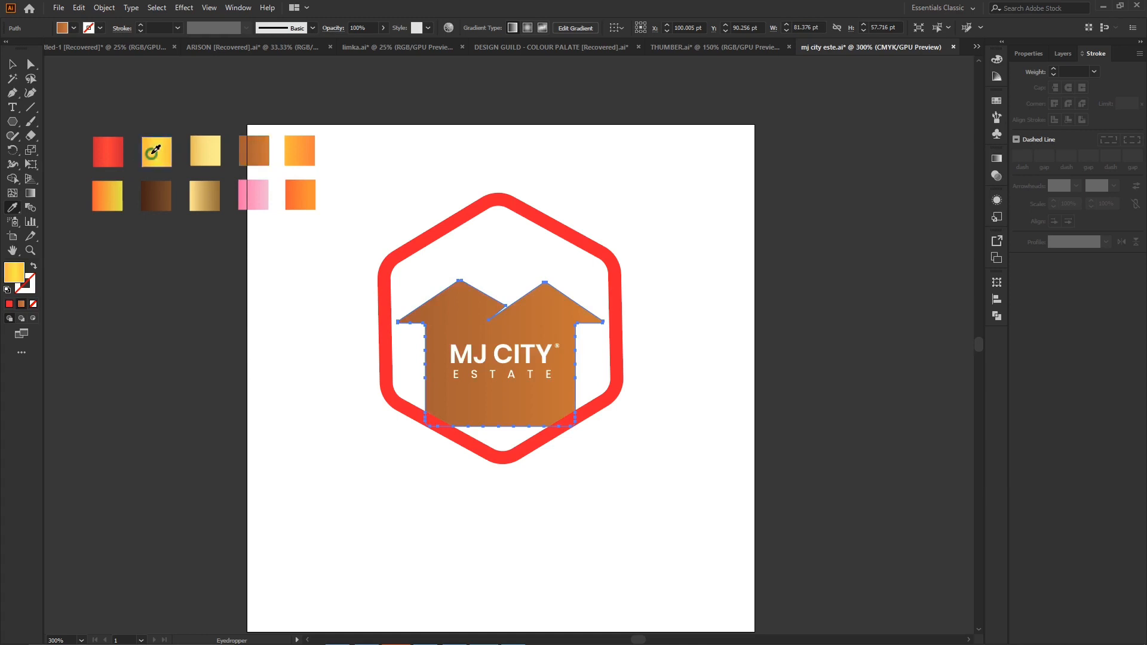
pyautogui.click(304, 160)
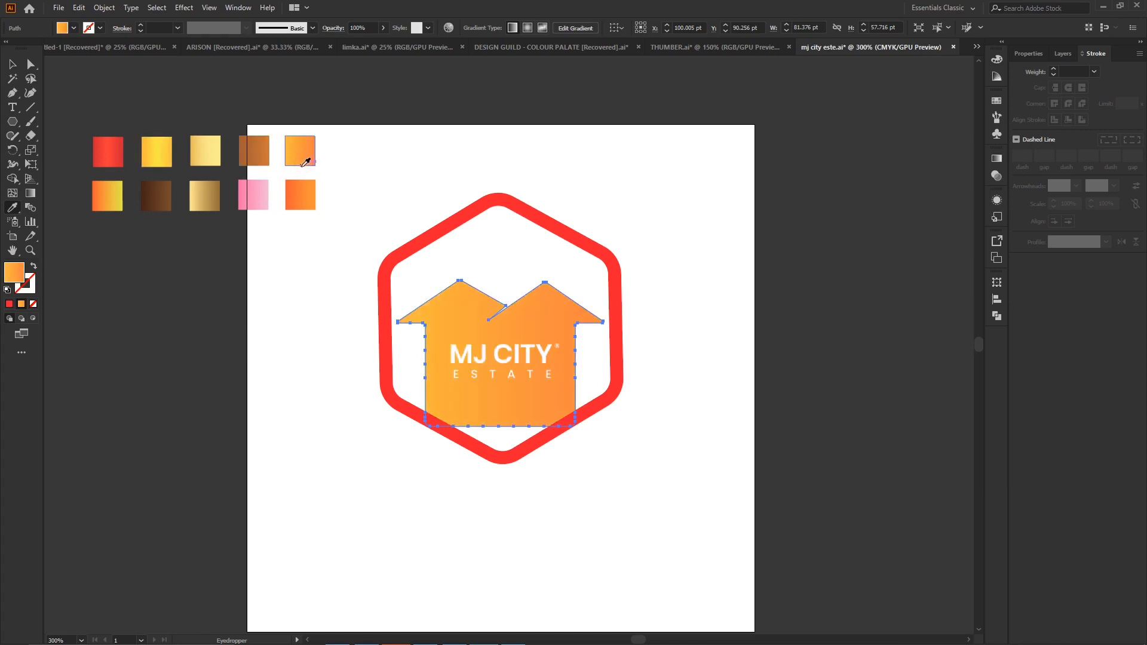
pyautogui.click(305, 195)
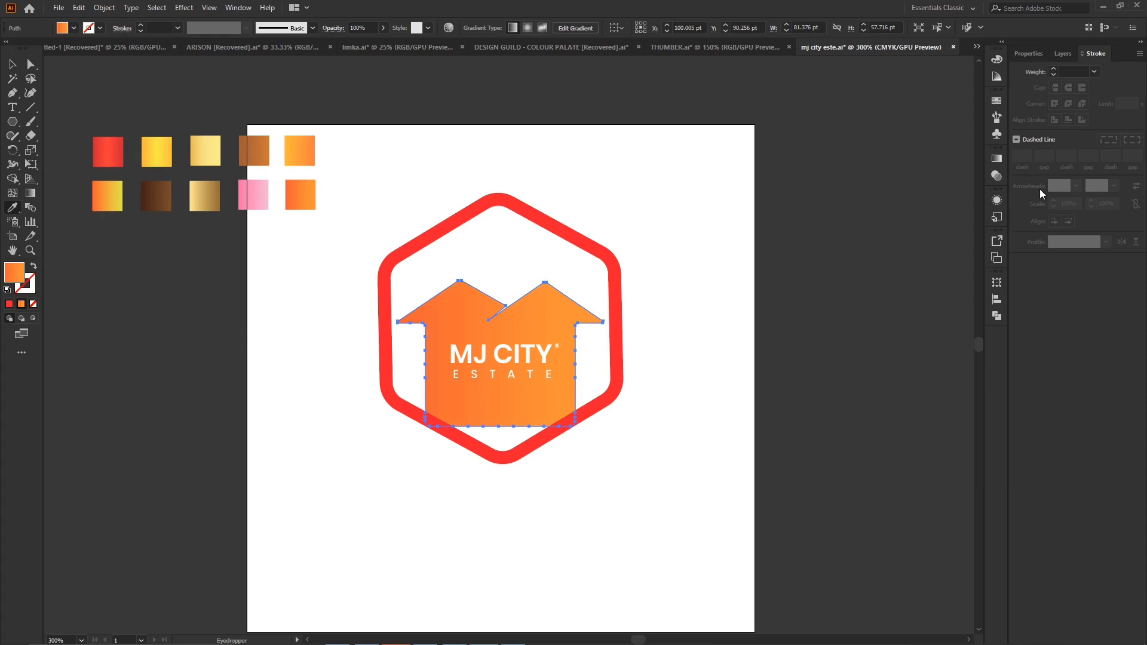
pyautogui.click(998, 59)
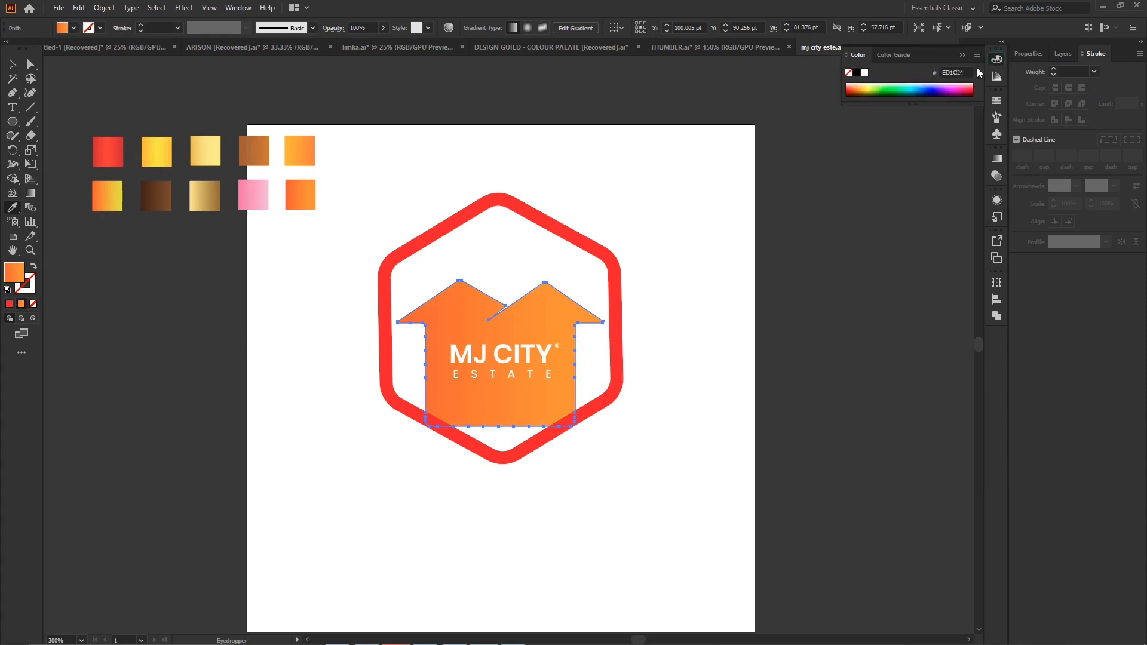
pyautogui.click(978, 54)
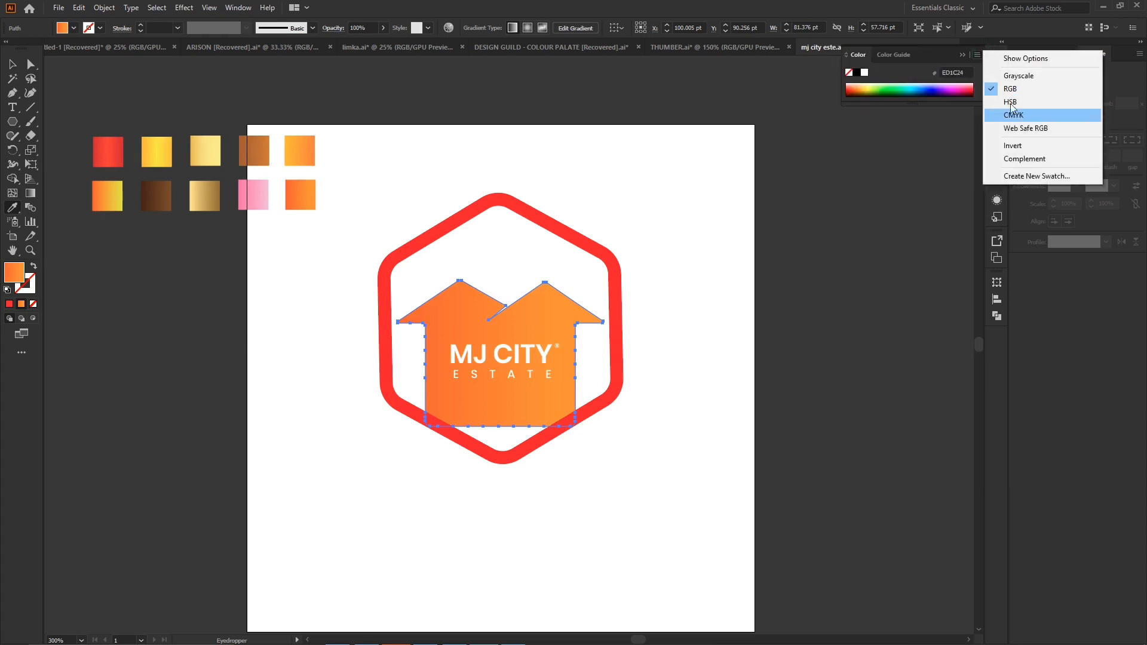
pyautogui.click(961, 56)
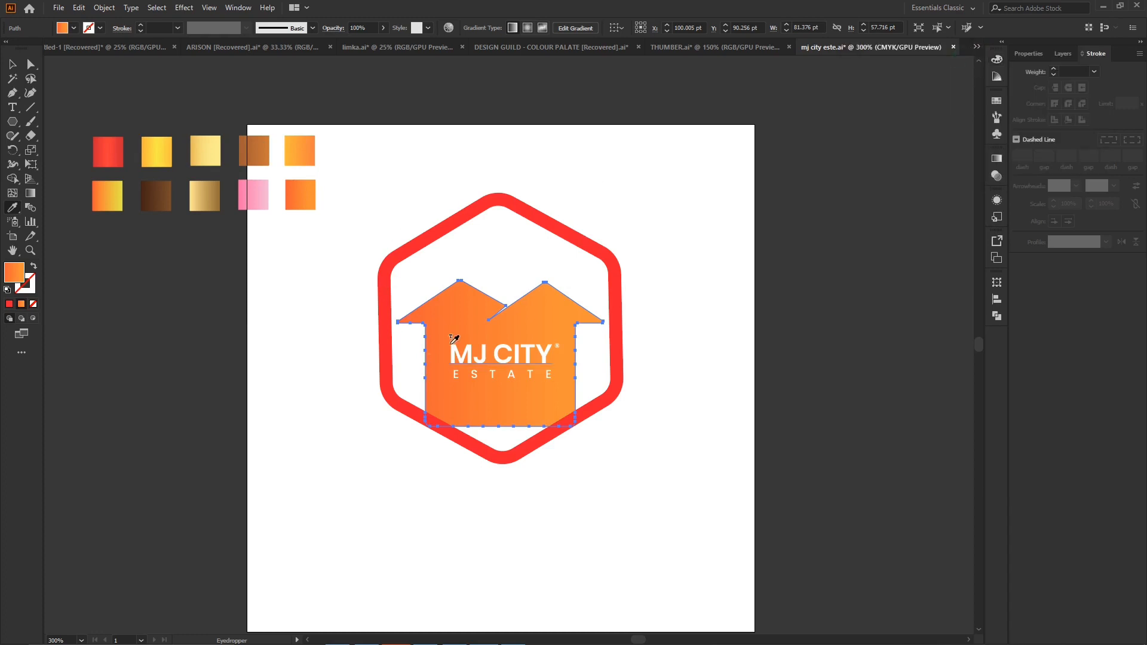
# - Delete the ten gradient swatches placed near the artboard's upper left corner
pyautogui.click(12, 64)
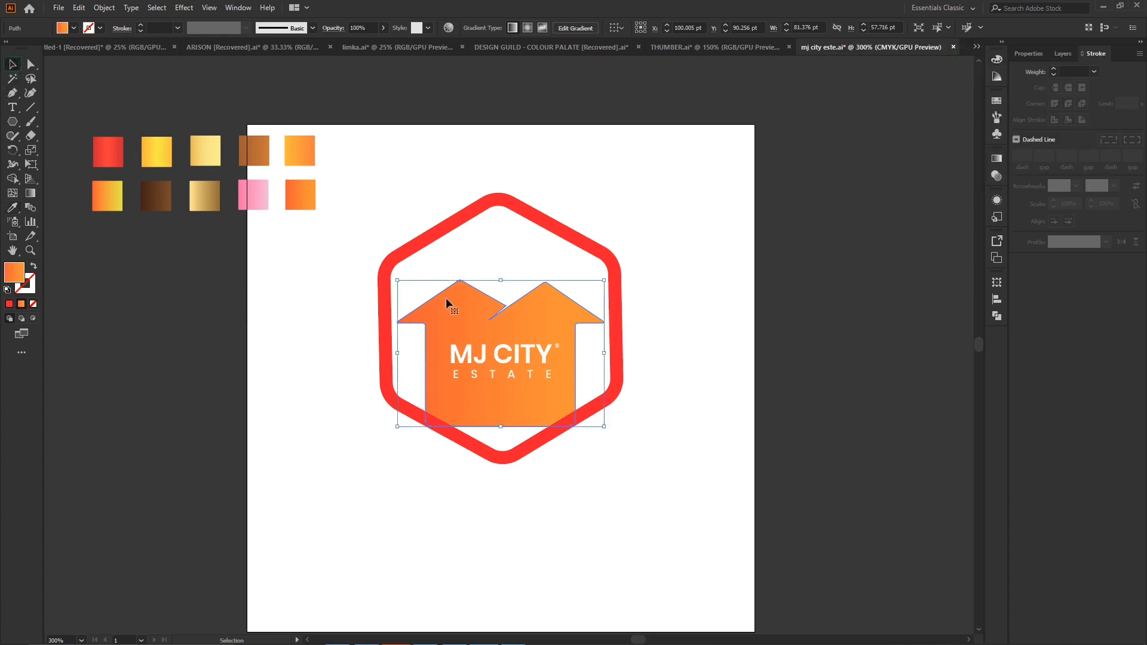
pyautogui.click(996, 175)
pyautogui.moveTo(69, 121); pyautogui.dragTo(349, 218)
pyautogui.press('Delete')
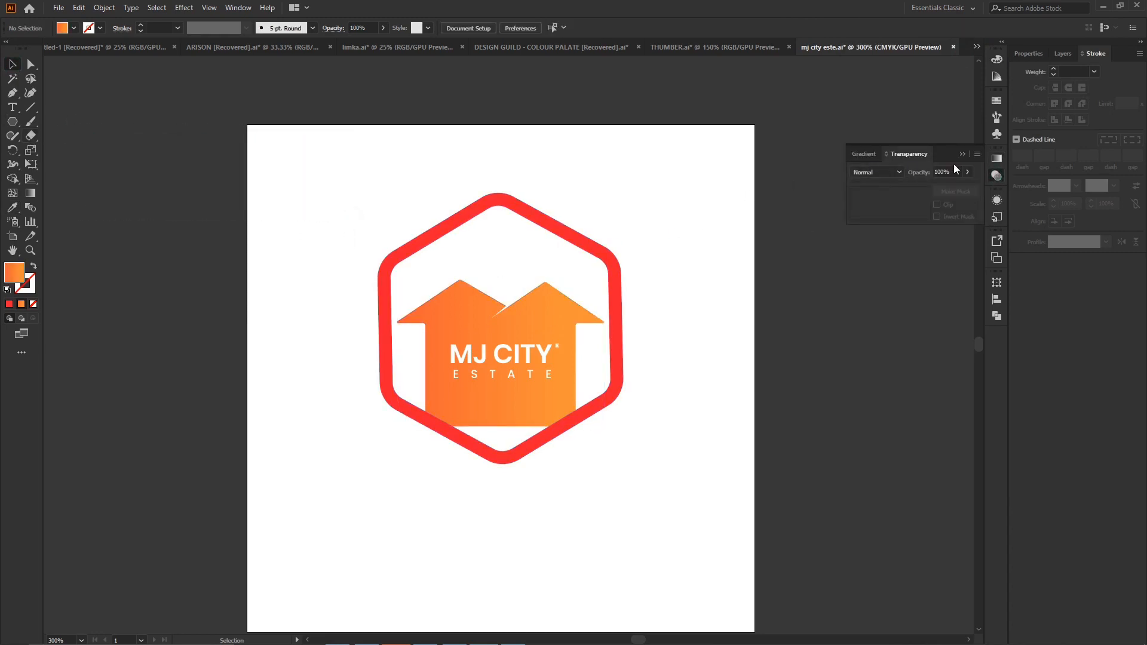
pyautogui.click(996, 158)
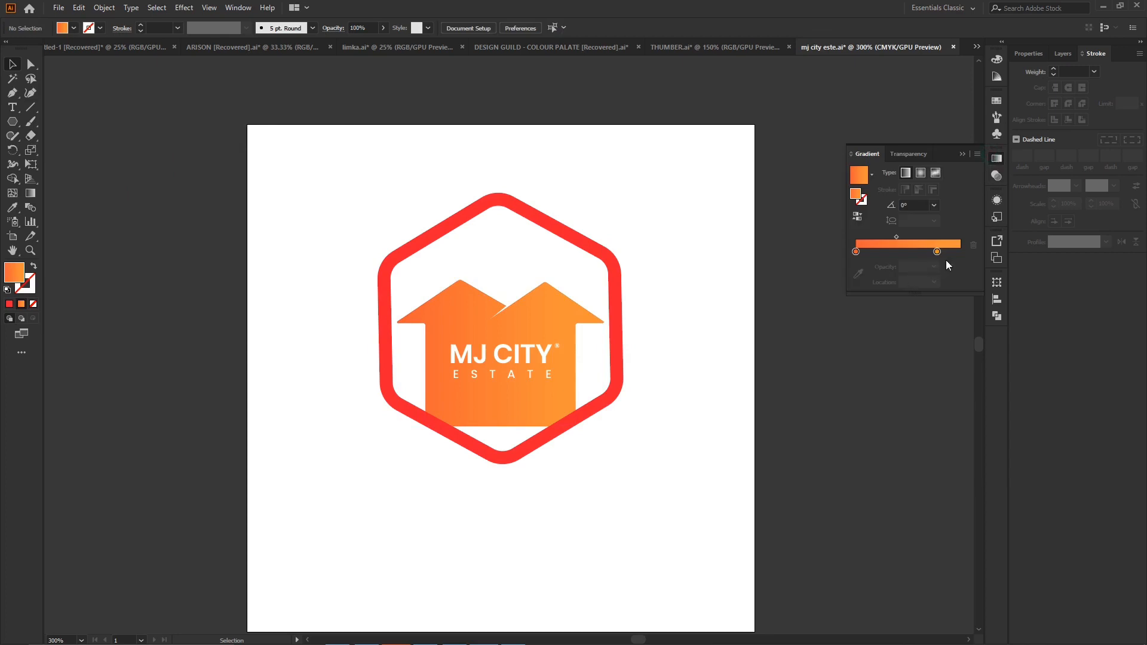
pyautogui.moveTo(939, 252); pyautogui.dragTo(966, 252)
pyautogui.doubleClick(855, 251)
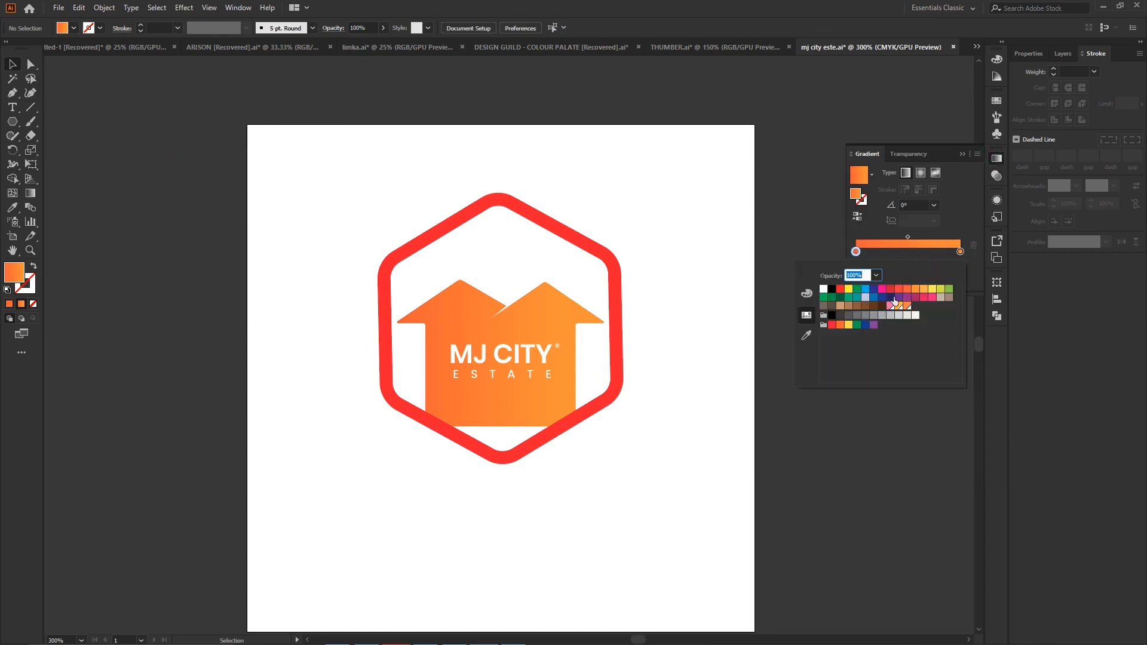
pyautogui.click(899, 289)
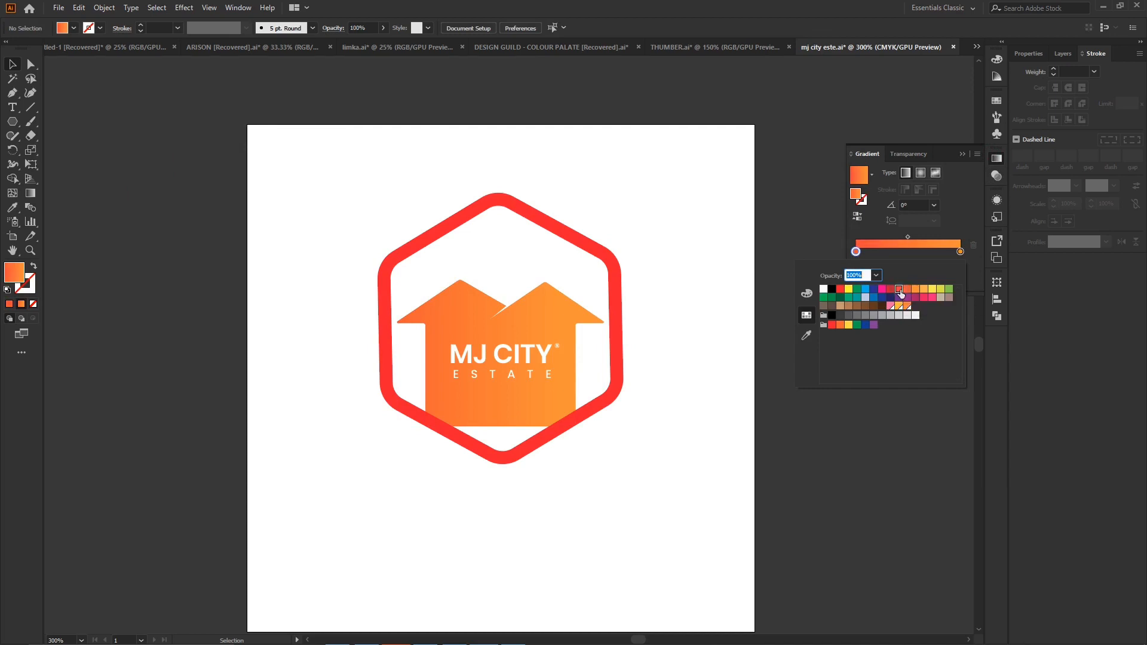
pyautogui.click(962, 154)
pyautogui.click(963, 154)
# - Move the end stop of the house's gradient to 100% location and recolour it with a lighter orange swatch
pyautogui.click(541, 303)
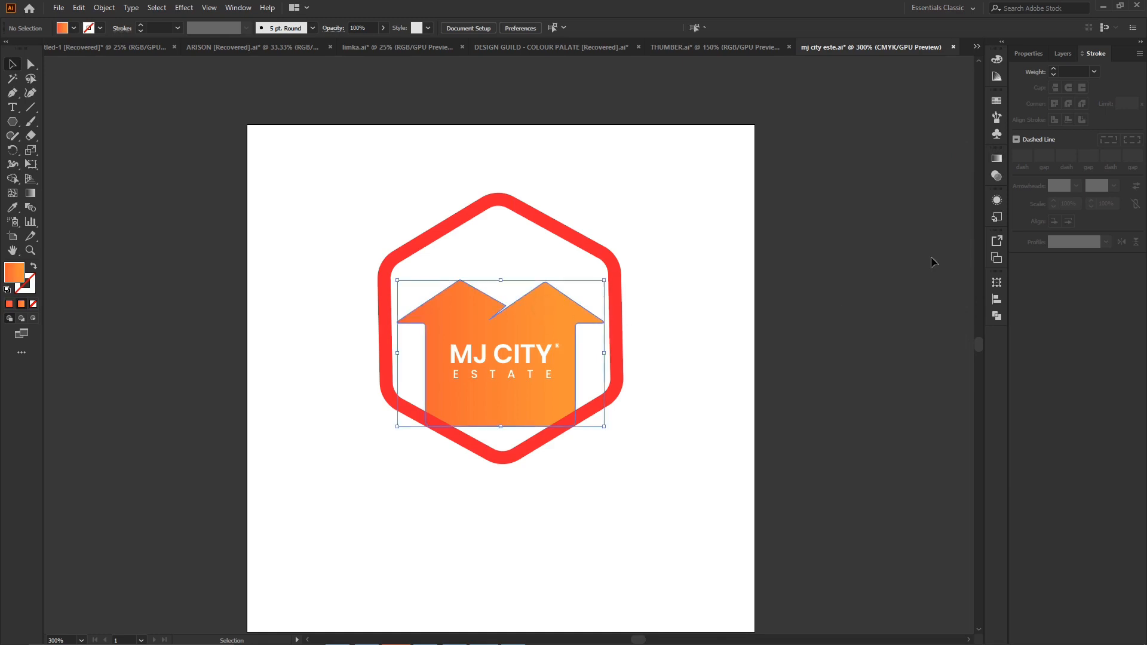
pyautogui.click(997, 159)
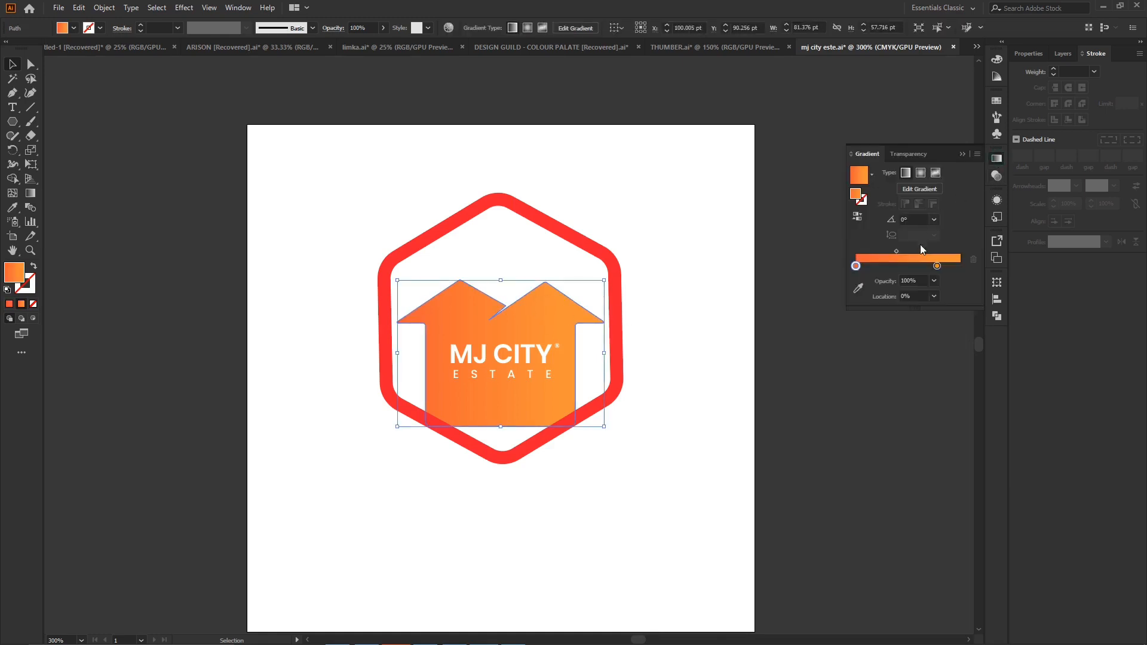
pyautogui.doubleClick(856, 266)
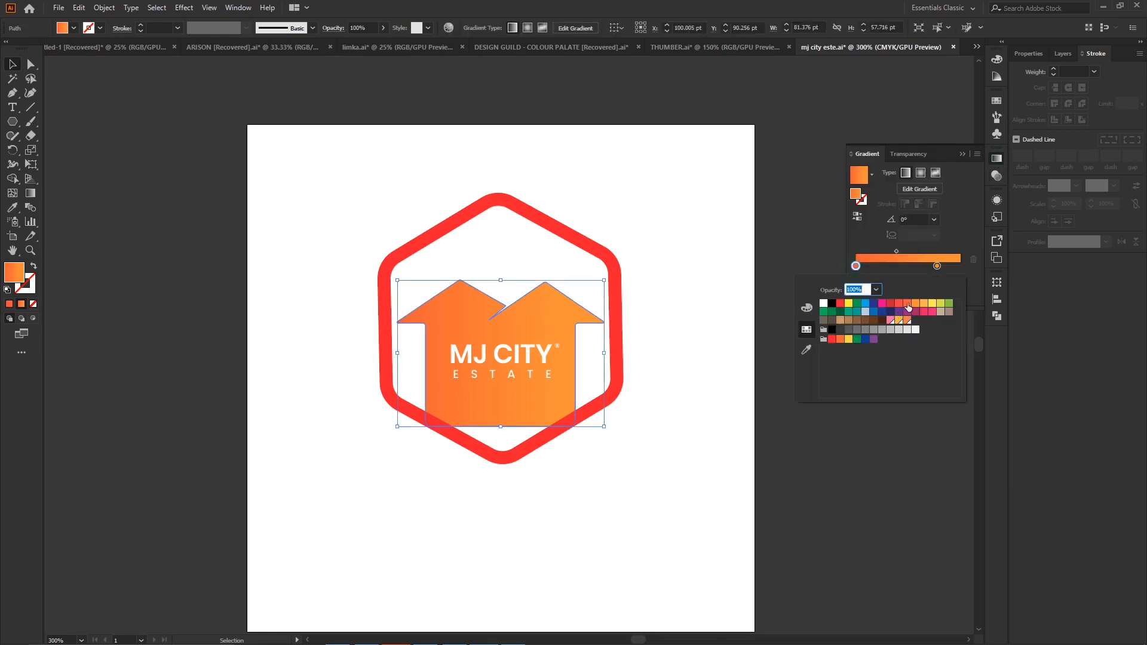
pyautogui.click(937, 266)
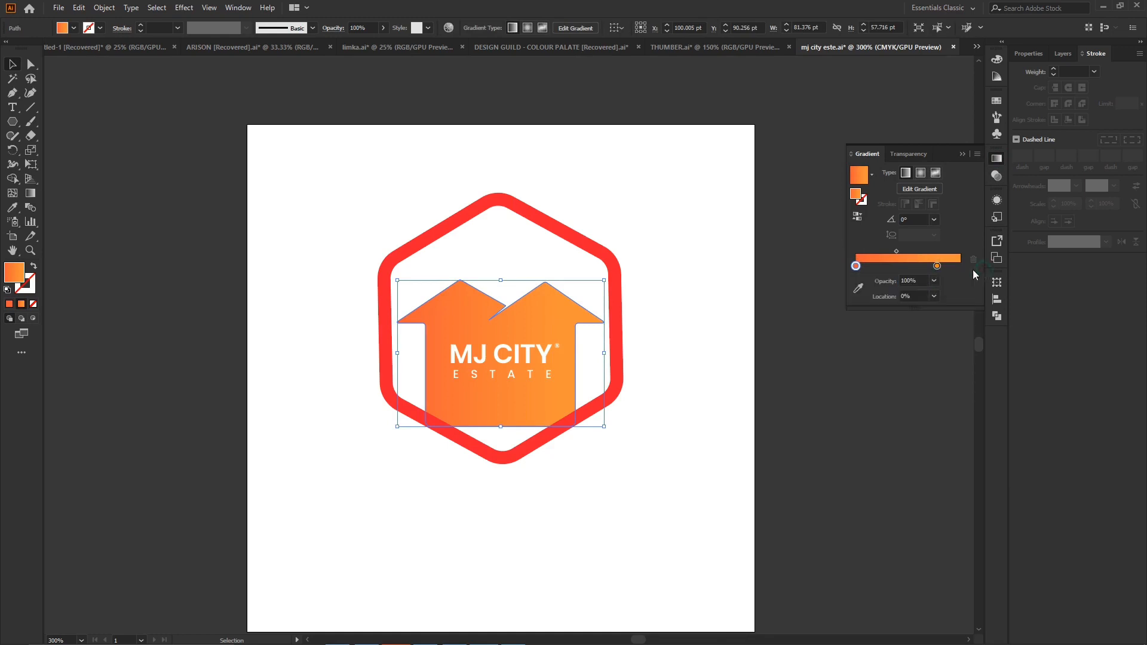
pyautogui.moveTo(937, 268); pyautogui.dragTo(969, 272)
pyautogui.doubleClick(959, 266)
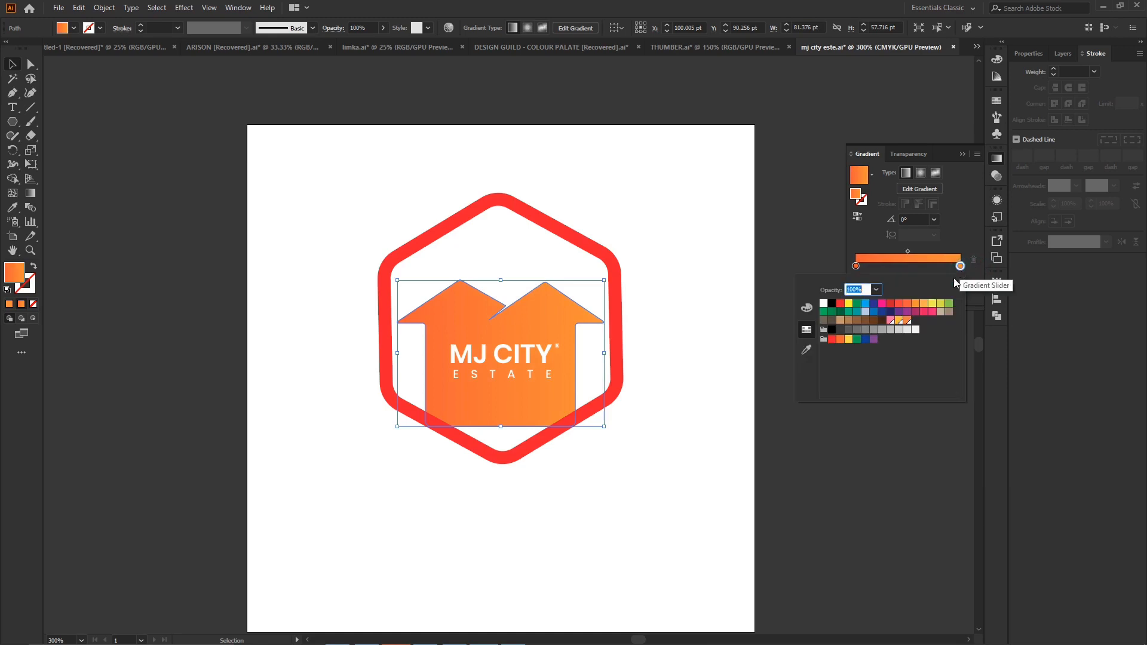
pyautogui.click(923, 304)
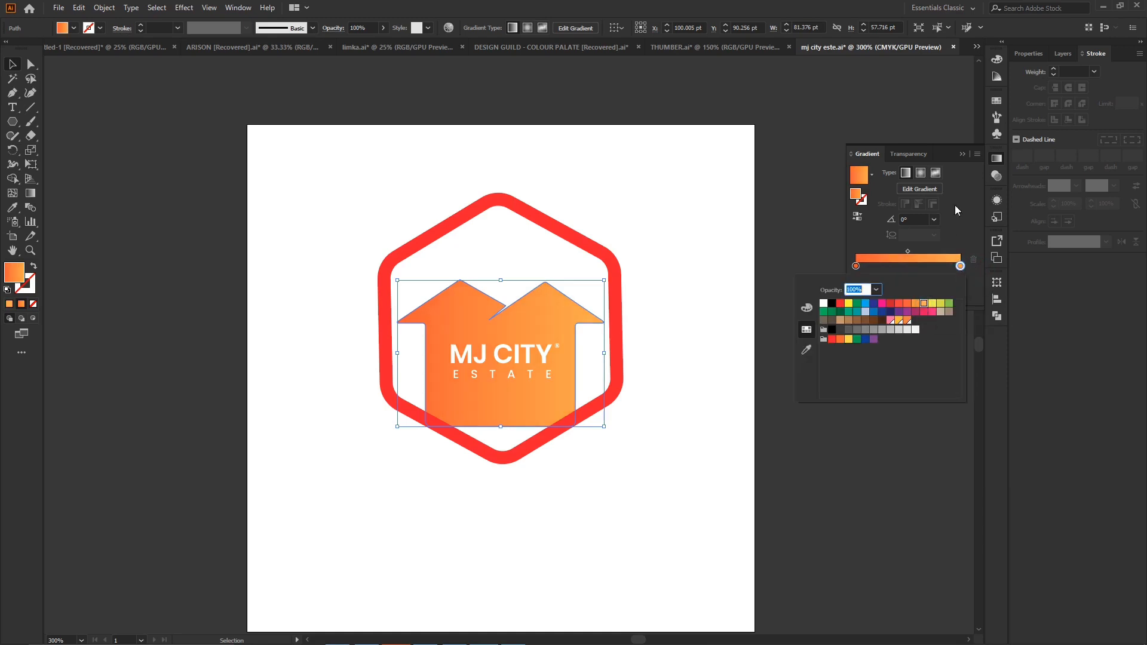
pyautogui.click(962, 161)
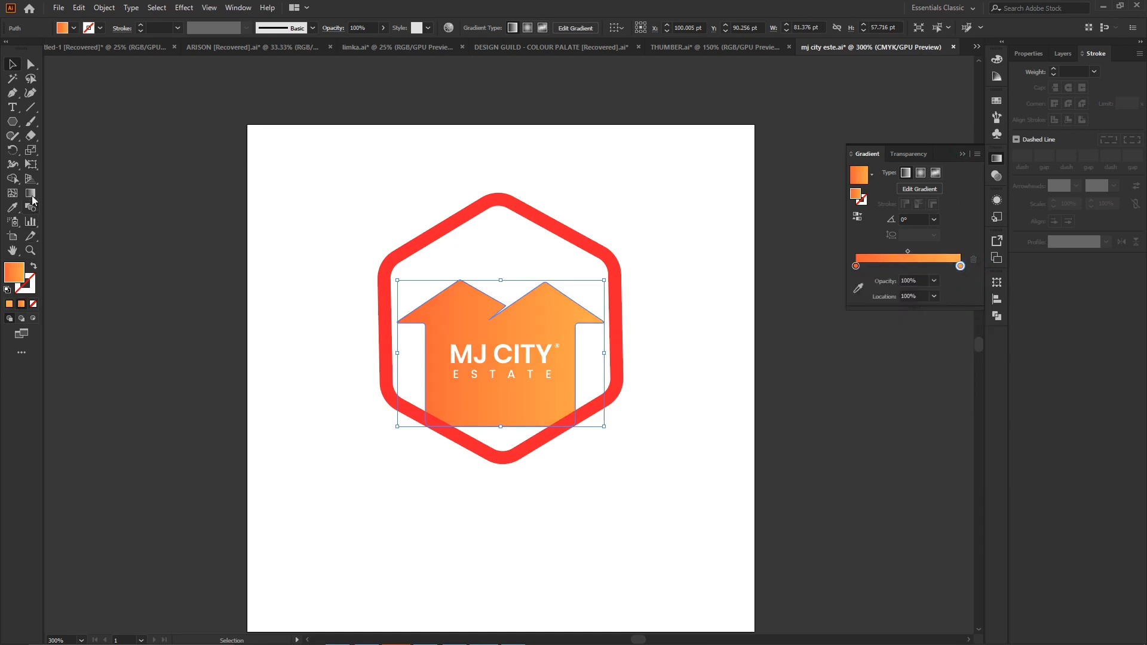
# - Redirect the house's gradient with the Gradient tool to about 114.7°, running from its lower right up to its upper left
pyautogui.click(31, 193)
pyautogui.moveTo(535, 261); pyautogui.dragTo(445, 399)
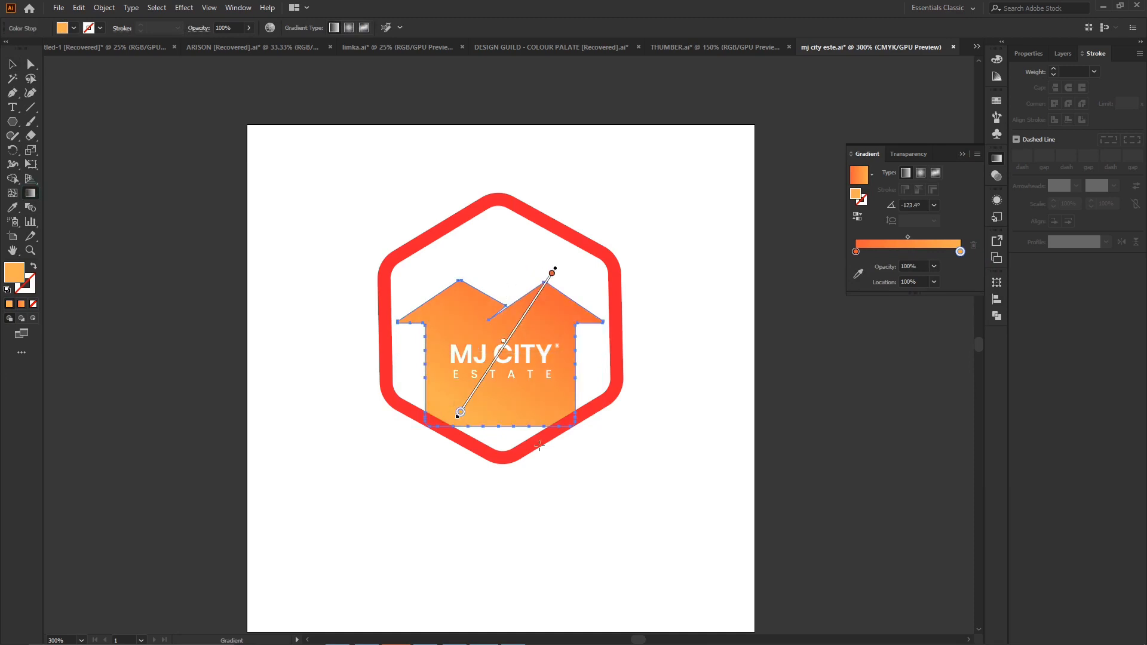
pyautogui.moveTo(518, 447); pyautogui.dragTo(501, 322)
pyautogui.moveTo(554, 413); pyautogui.dragTo(478, 257)
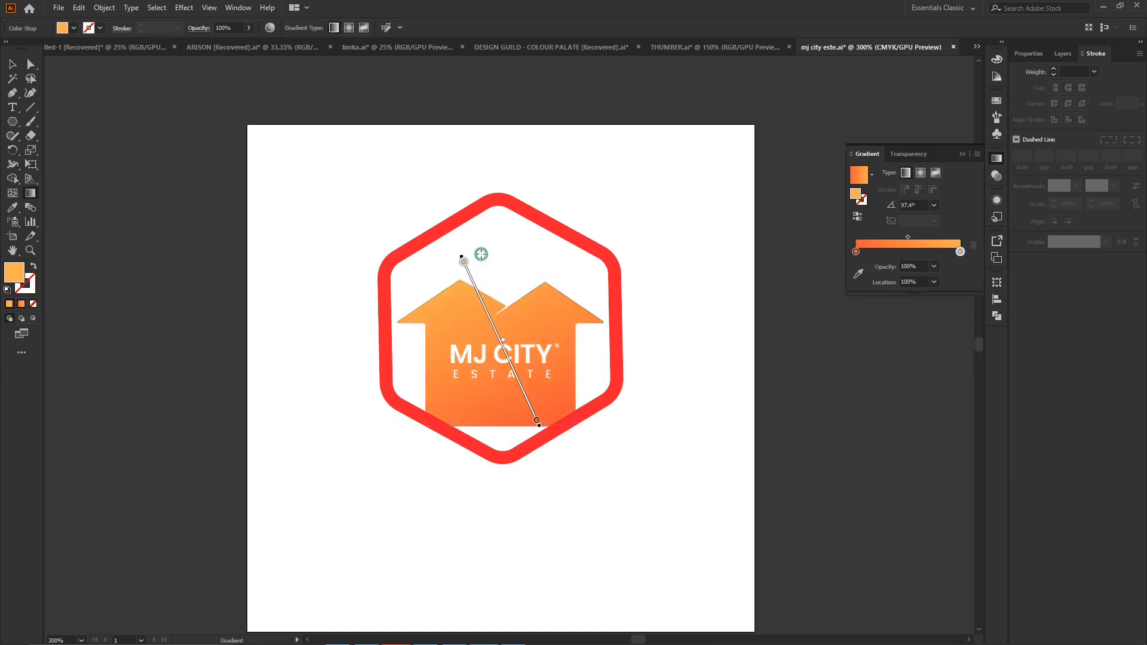
pyautogui.click(9, 61)
pyautogui.click(534, 171)
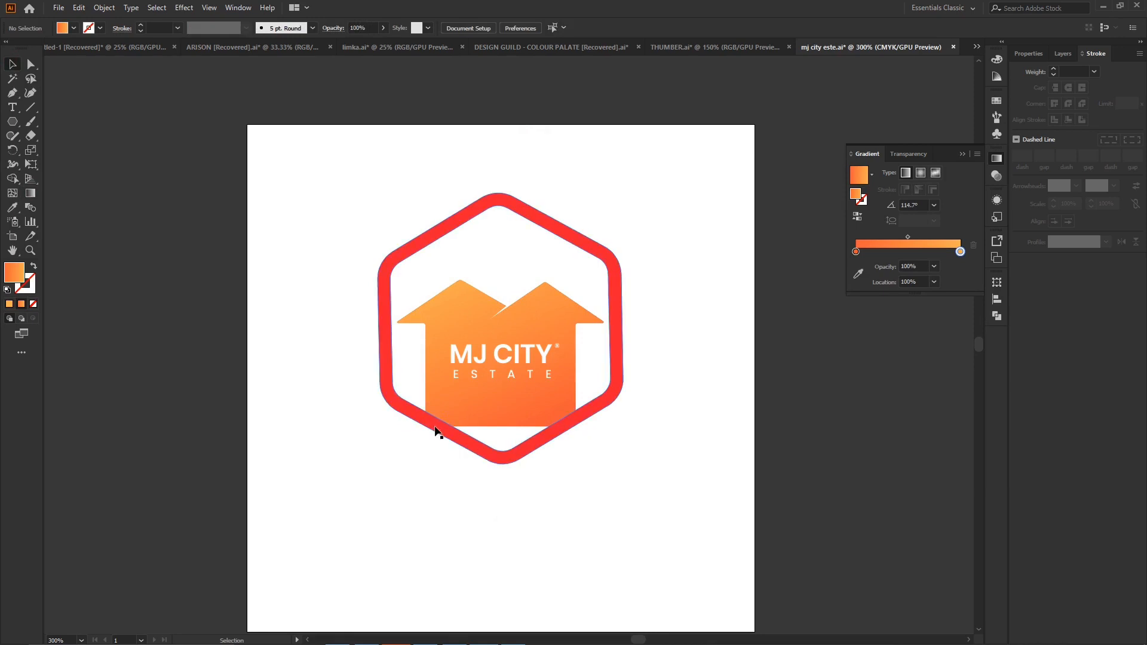
# - Draw a closed filler shape with the Pen tool from the house's base down to the hexagon's lowest corner
pyautogui.click(498, 412)
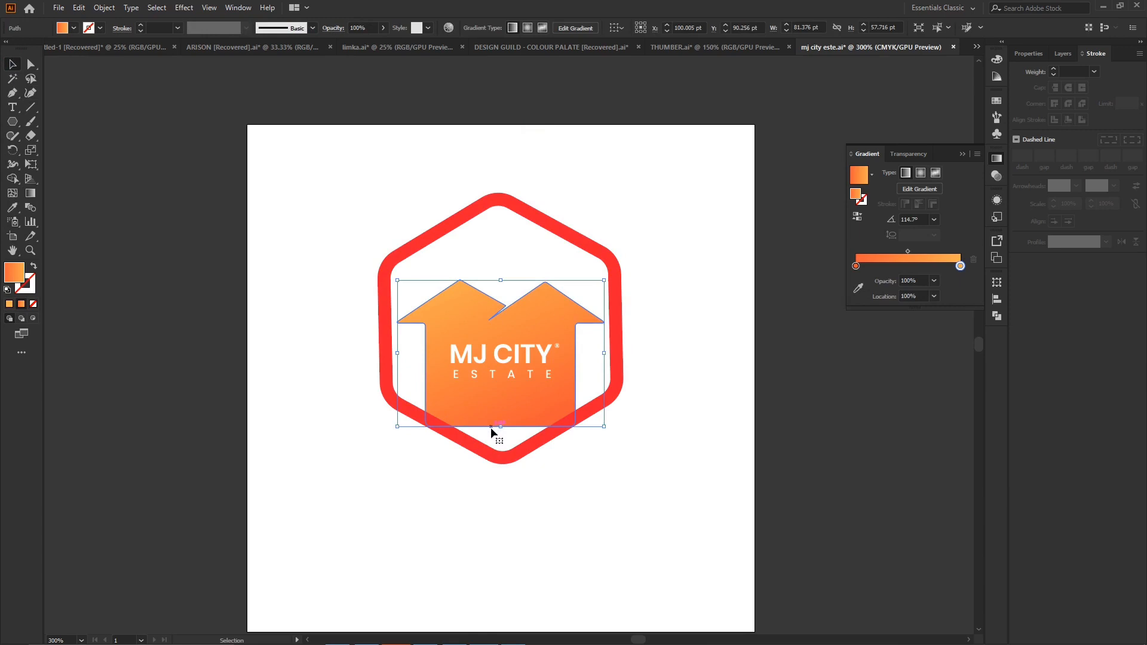
pyautogui.click(12, 93)
pyautogui.moveTo(432, 412); pyautogui.dragTo(544, 447)
pyautogui.click(543, 439)
pyautogui.click(562, 418)
pyautogui.click(430, 414)
pyautogui.click(12, 65)
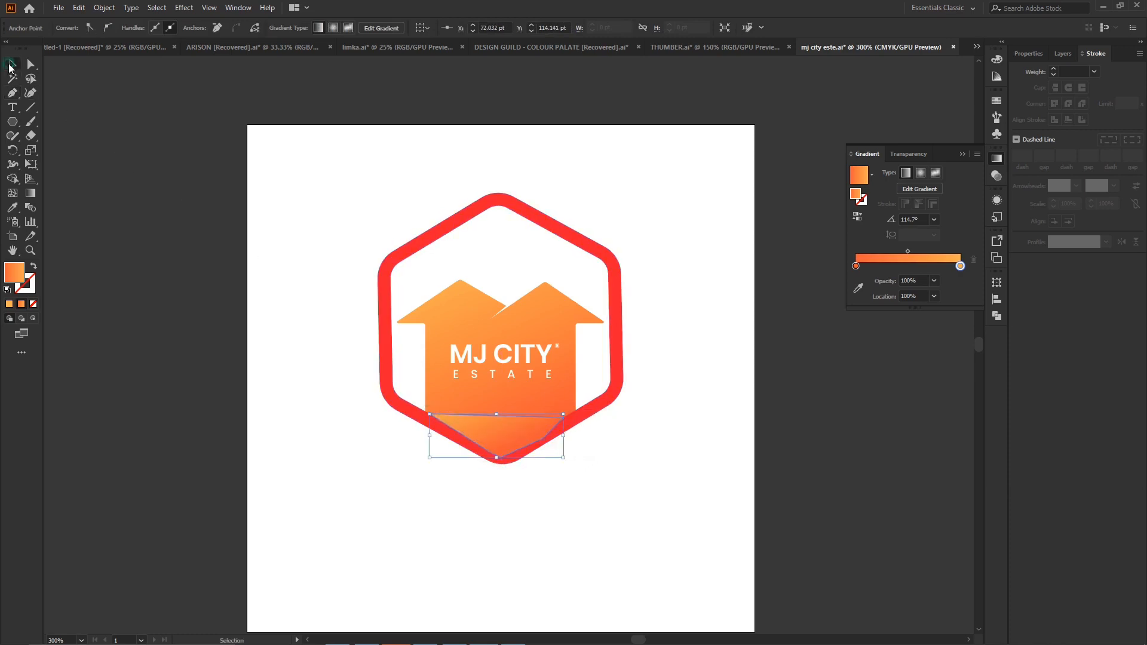
# - Unite the house with the filler shape below it and send the merged shape to the back
pyautogui.keyDown('shift'); pyautogui.click(469, 406); pyautogui.keyUp('shift')
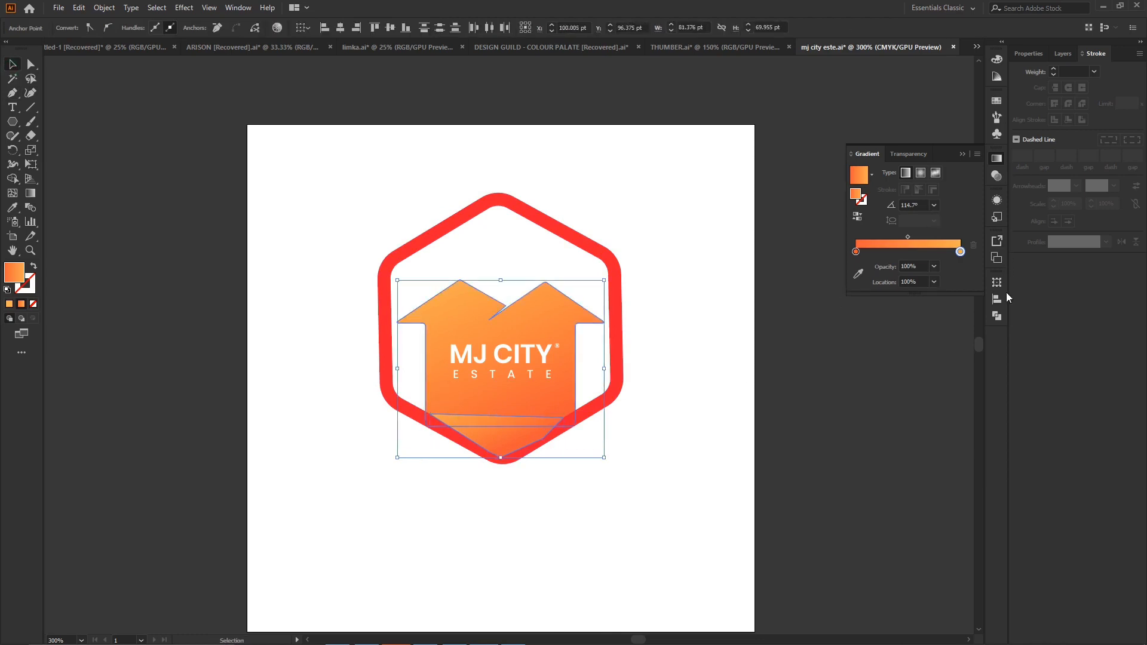
pyautogui.click(996, 315)
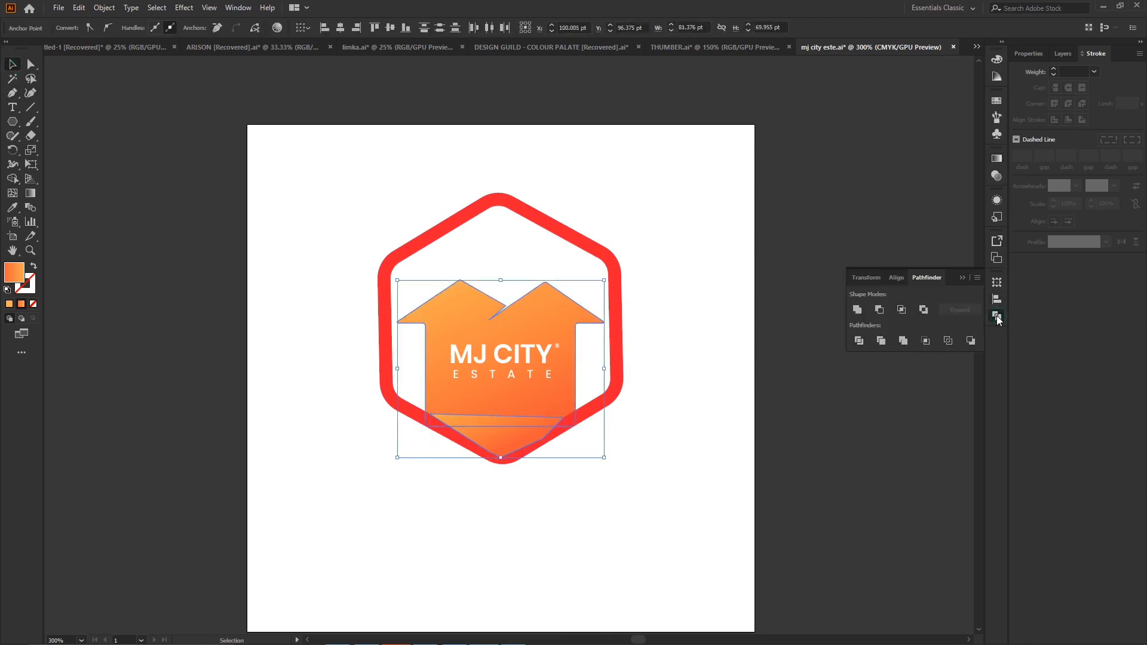
pyautogui.click(856, 309)
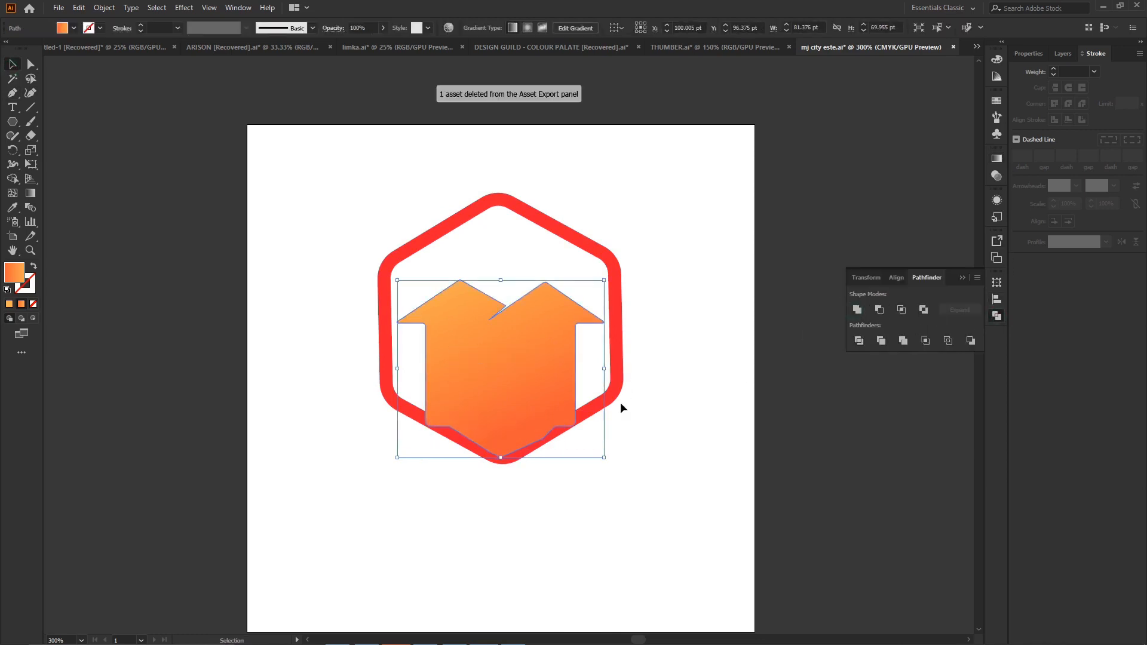
pyautogui.rightClick(537, 358)
pyautogui.moveTo(638, 559)
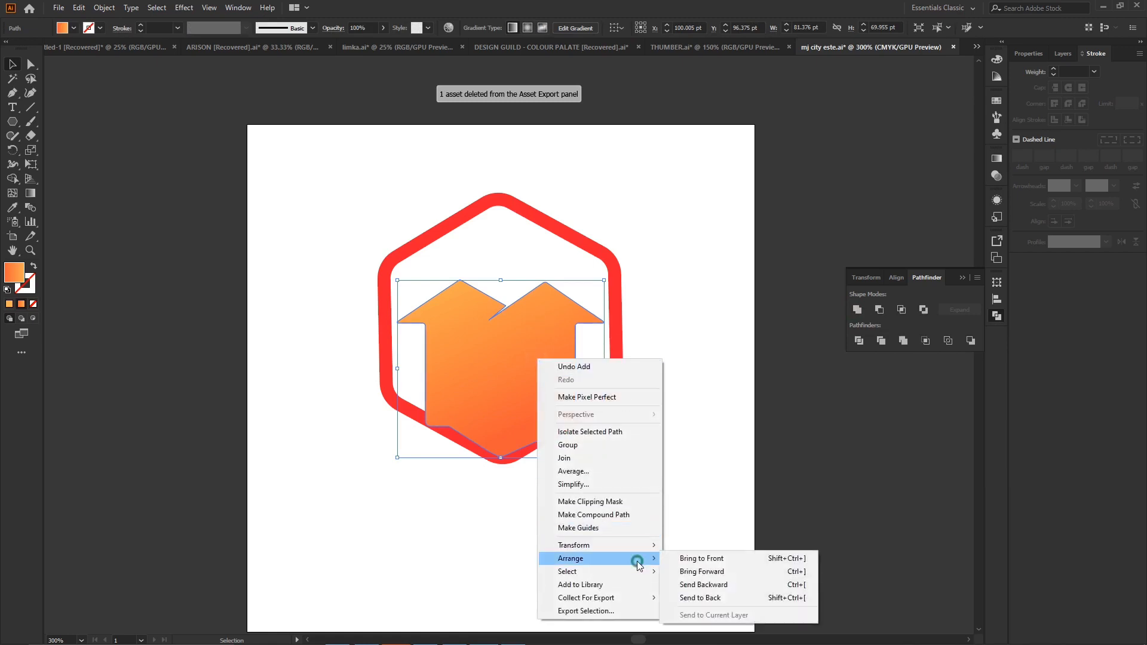
pyautogui.click(727, 598)
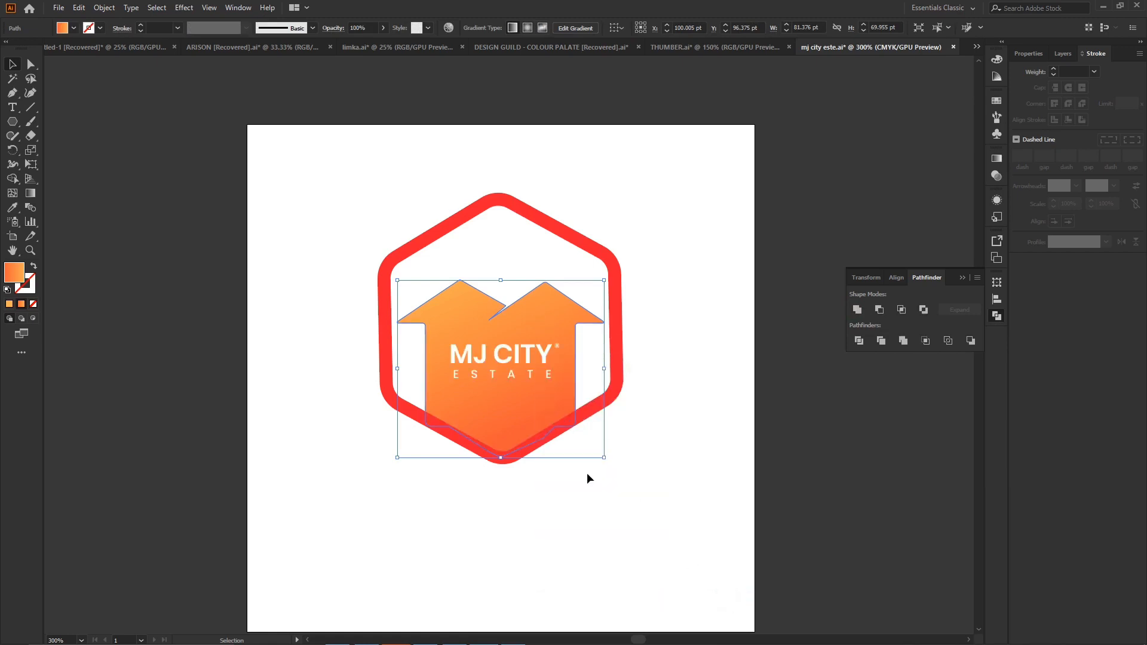
pyautogui.click(770, 399)
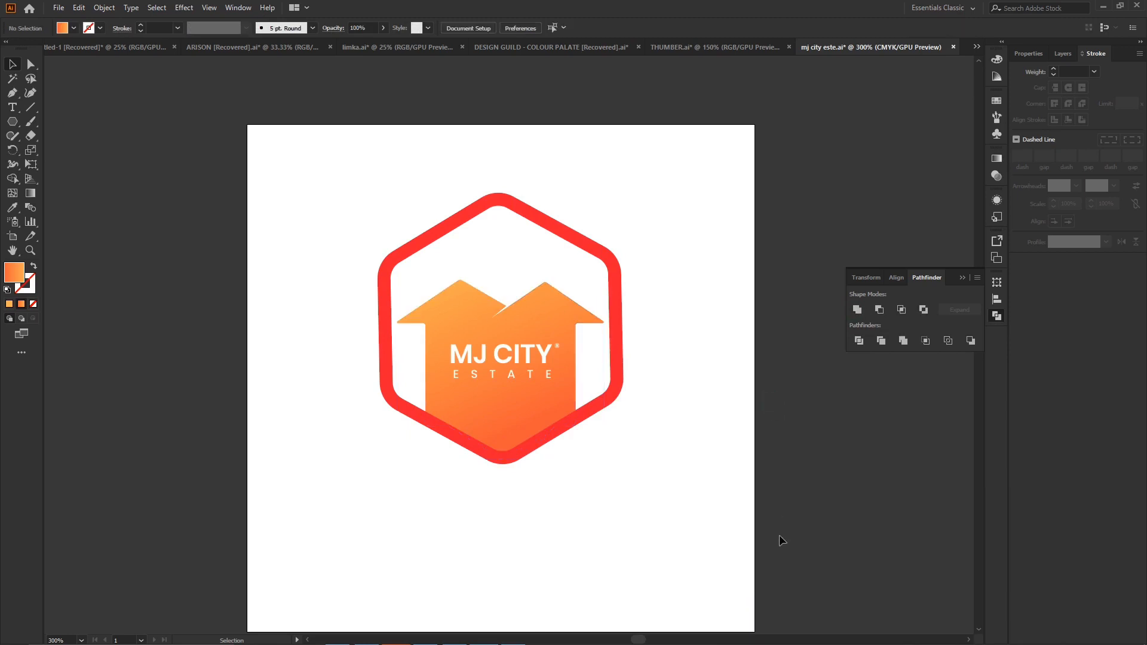
# - Move the MJ CITY and ESTATE text with the ® mark lower on the house and slightly left
pyautogui.click(500, 355)
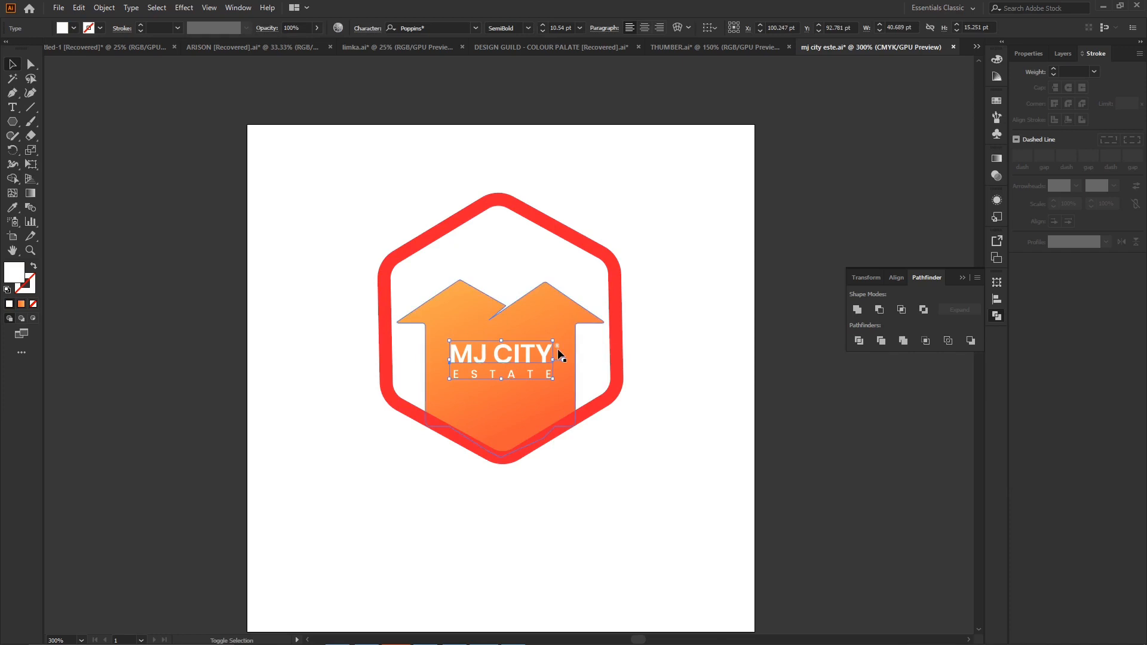
pyautogui.click(656, 354)
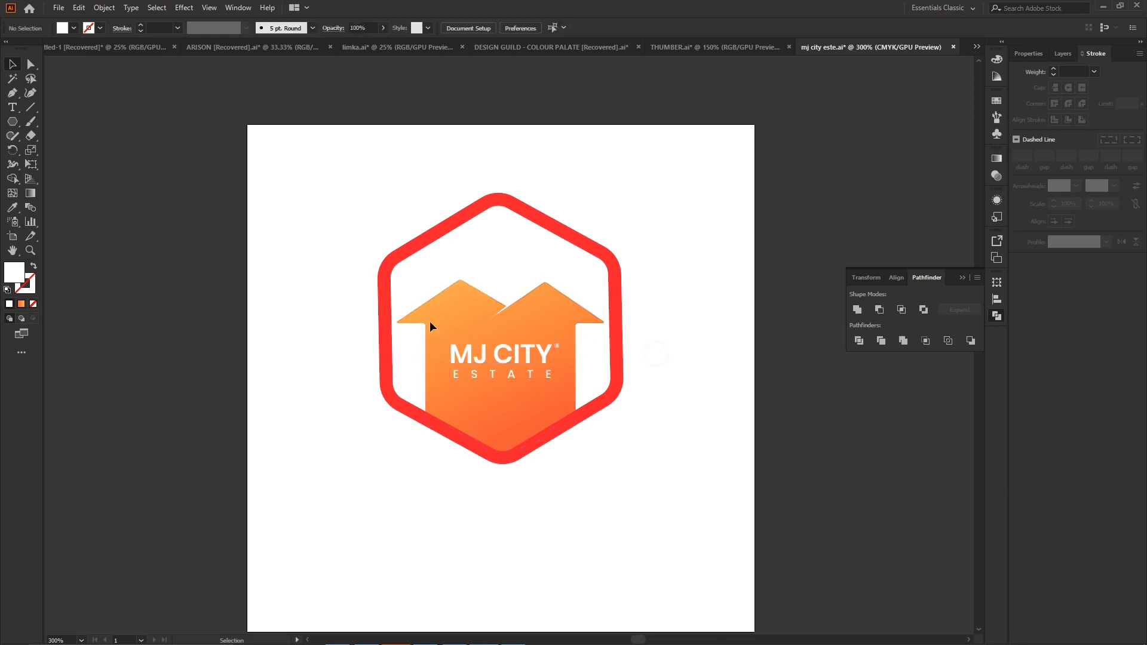
pyautogui.click(558, 345)
pyautogui.keyDown('shift'); pyautogui.click(493, 378); pyautogui.keyUp('shift')
pyautogui.moveTo(500, 362); pyautogui.dragTo(501, 379)
pyautogui.press('Up')
pyautogui.press('Up')
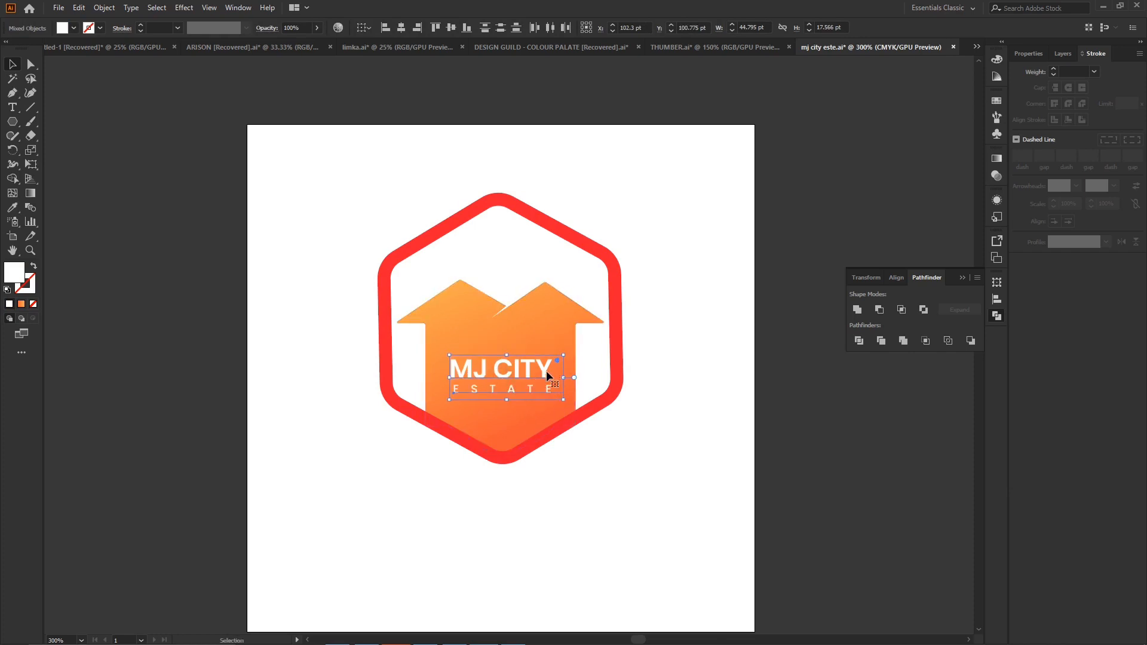
pyautogui.press('Down')
pyautogui.press('Down')
pyautogui.press('Down')
pyautogui.press('Left')
pyautogui.press('Down')
pyautogui.press('Down')
pyautogui.press('Down')
pyautogui.press('Down')
pyautogui.press('Down')
pyautogui.press('Down')
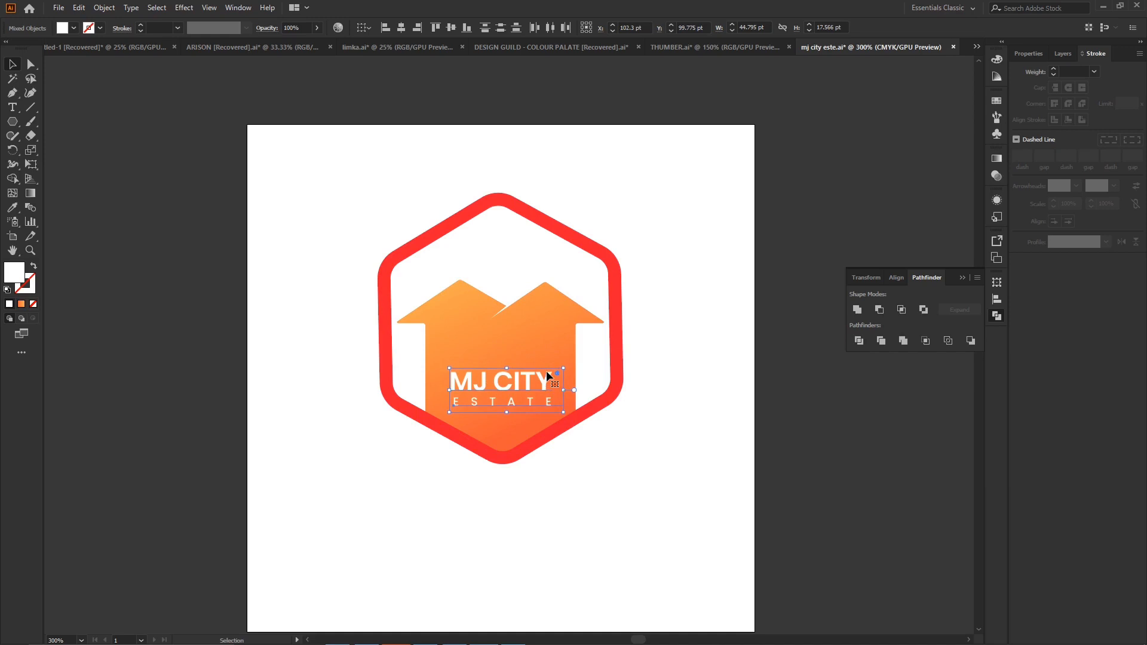
pyautogui.click(764, 388)
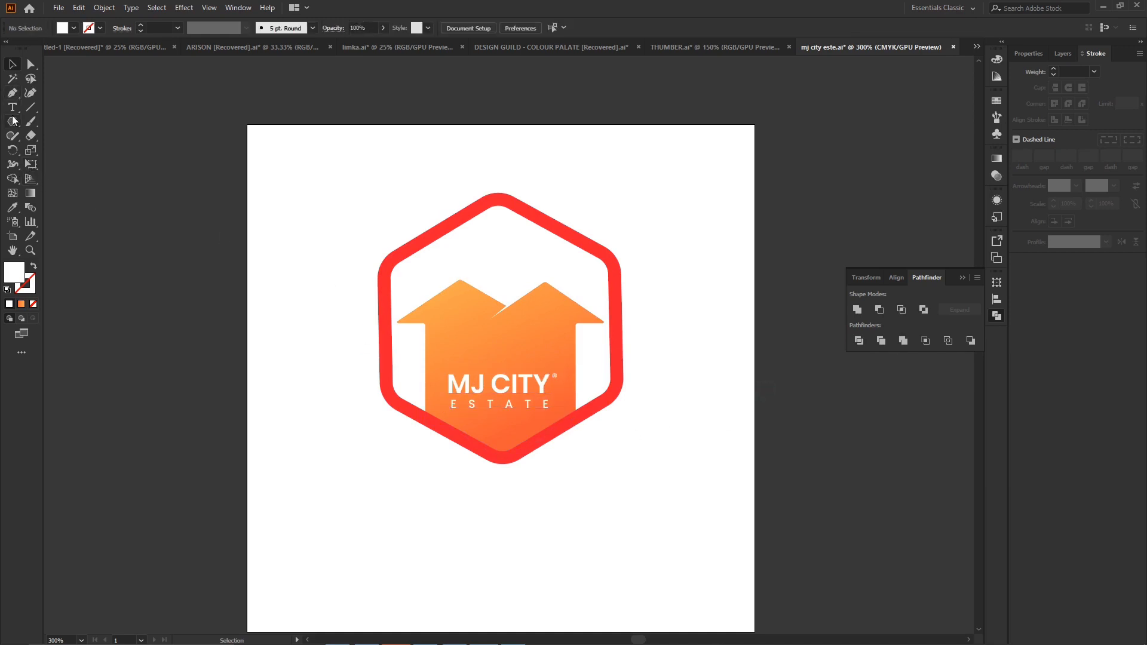
# - Place two white square windows of about 6.5 pt side by side on the house above the MJ CITY text
pyautogui.moveTo(13, 120); pyautogui.dragTo(54, 118)
pyautogui.moveTo(674, 282); pyautogui.dragTo(682, 292)
pyautogui.click(13, 64)
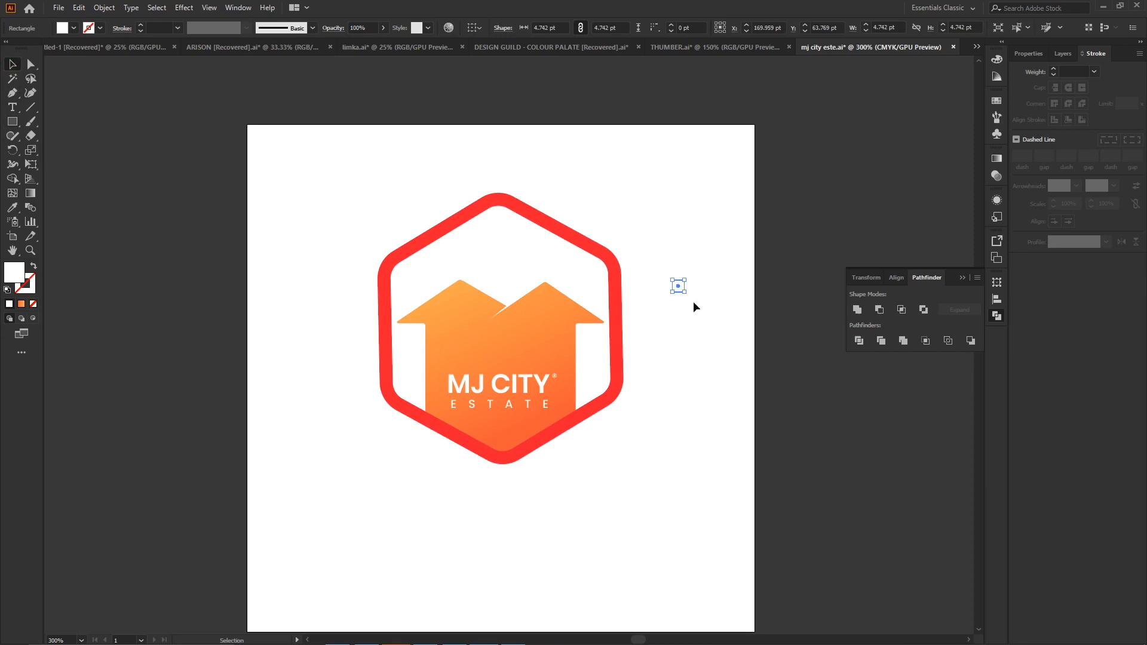
pyautogui.moveTo(679, 285); pyautogui.dragTo(509, 351)
pyautogui.click(824, 336)
pyautogui.keyDown('shift'); pyautogui.click(489, 345); pyautogui.keyUp('shift')
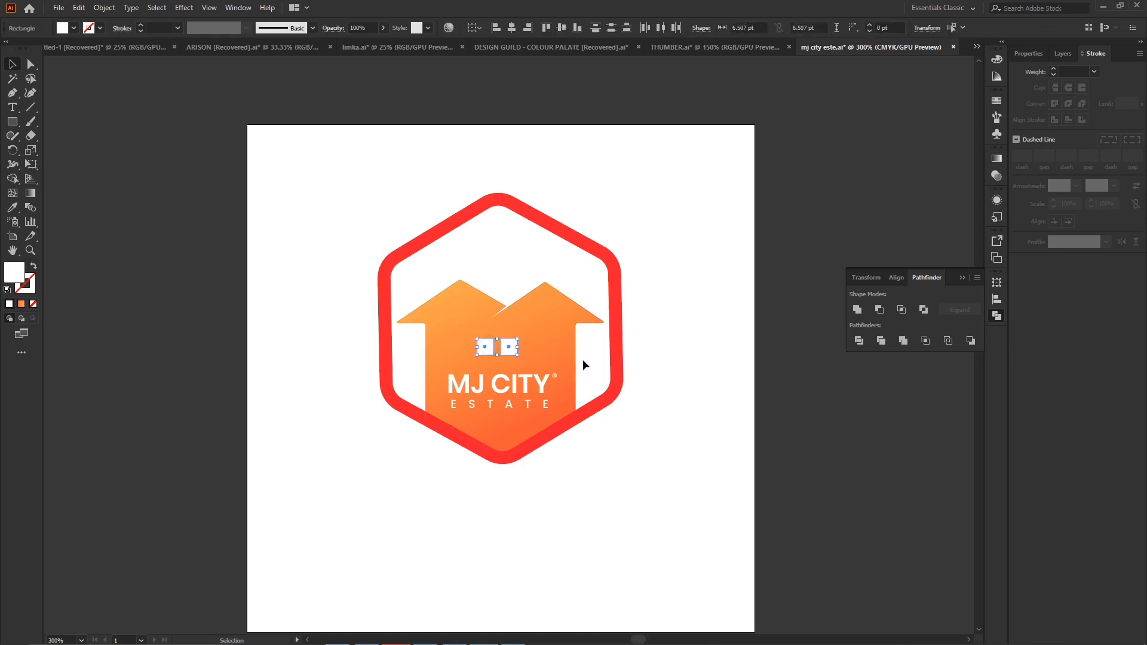
pyautogui.press('Right')
pyautogui.press('Right')
pyautogui.press('Right')
pyautogui.press('Left')
# - Nudge the MJ CITY and ESTATE text with the ® mark slightly farther below the windows
pyautogui.click(503, 411)
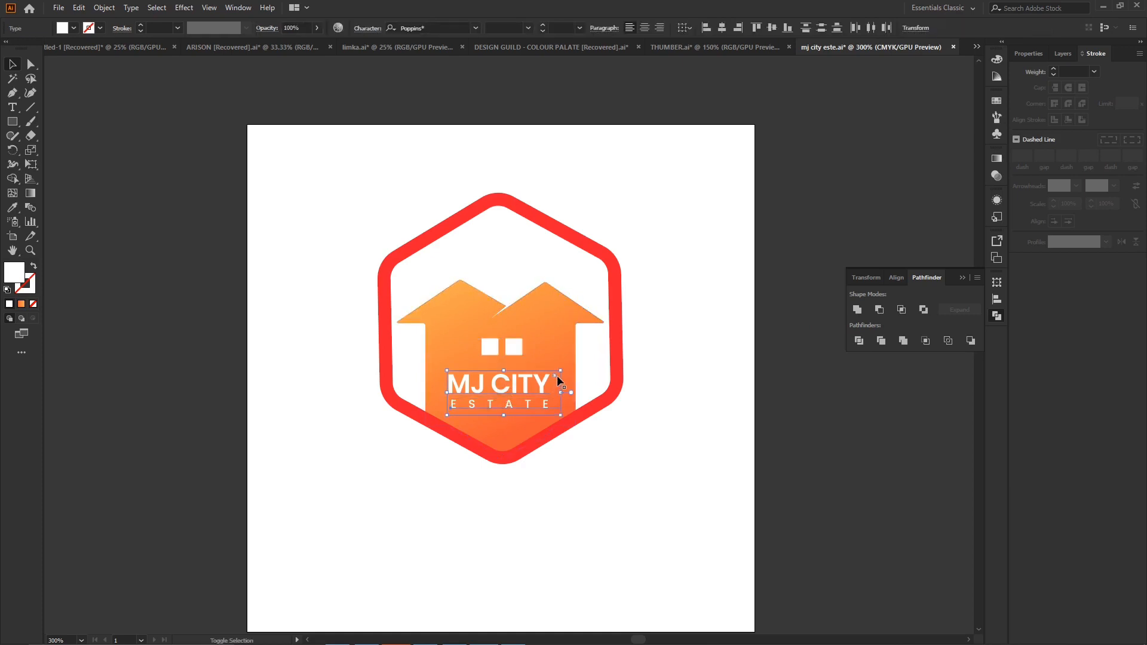
pyautogui.keyDown('shift'); pyautogui.click(556, 375); pyautogui.keyUp('shift')
pyautogui.press('Down')
pyautogui.press('Down')
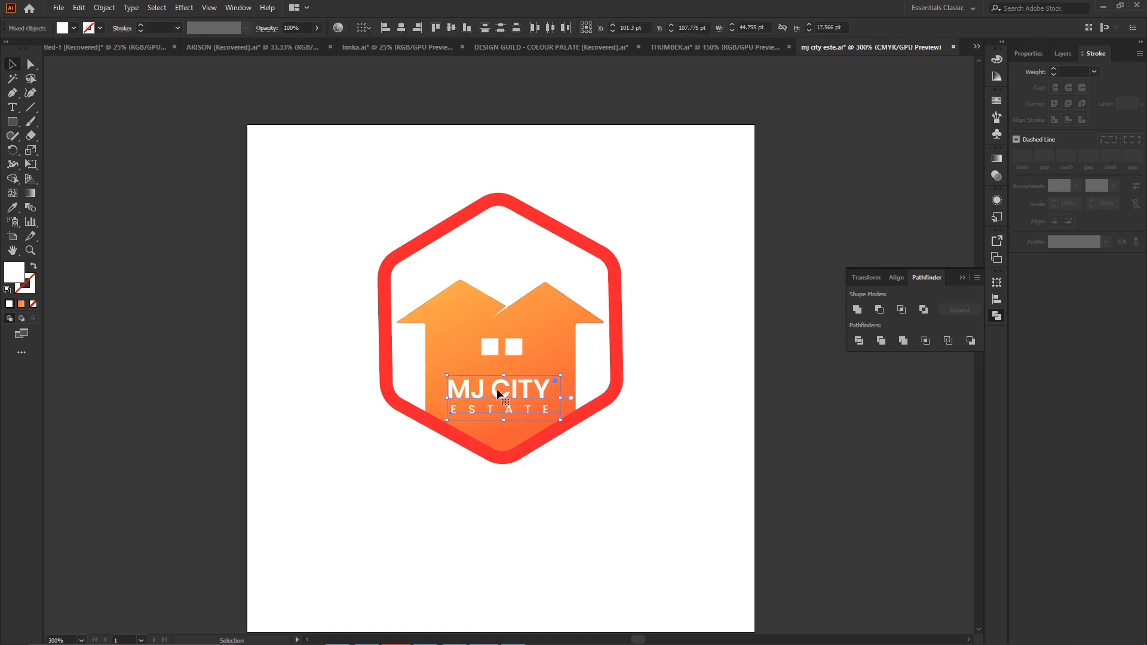
# - Duplicate the two window squares directly below to form a second row
pyautogui.click(514, 347)
pyautogui.keyDown('shift'); pyautogui.click(490, 347); pyautogui.keyUp('shift')
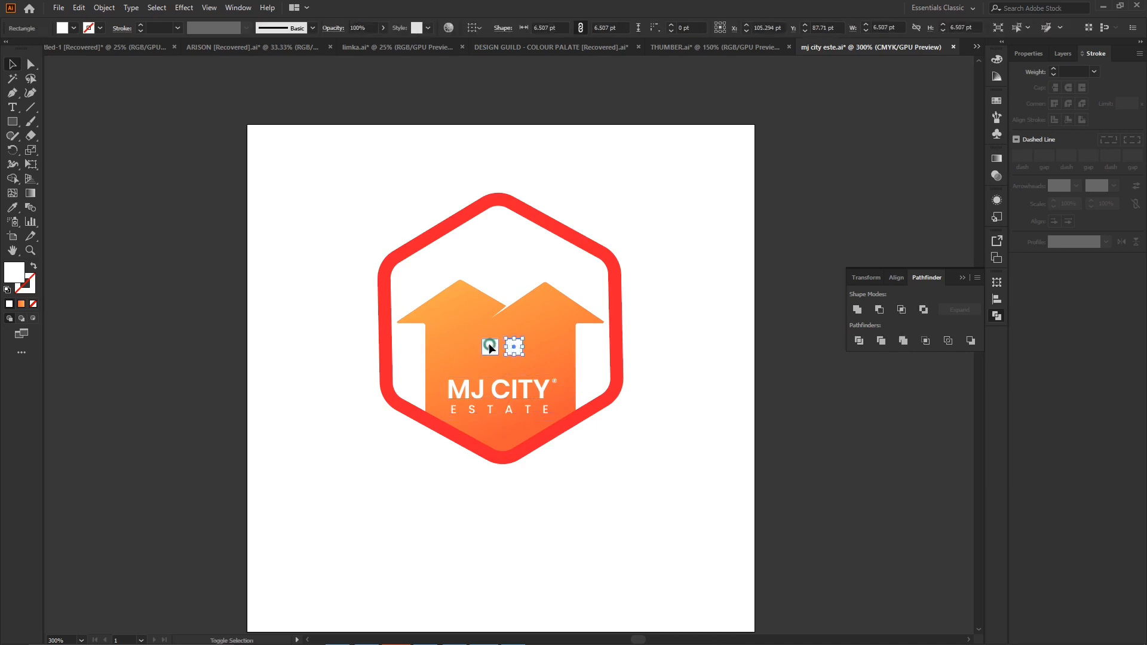
pyautogui.moveTo(514, 350); pyautogui.dragTo(513, 368)
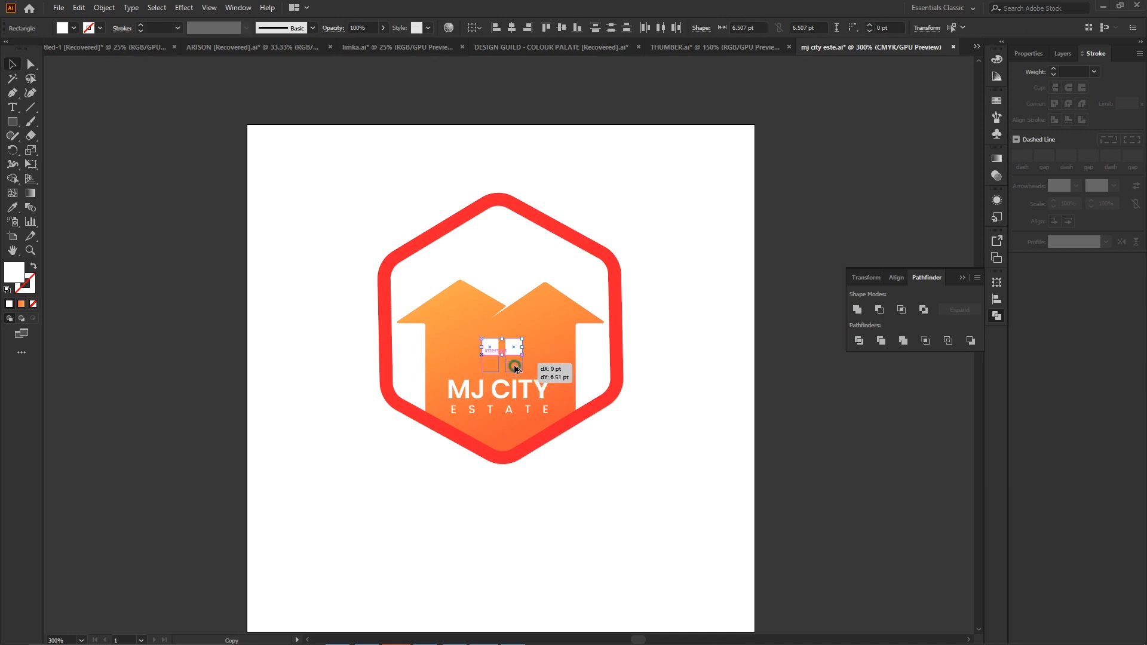
pyautogui.moveTo(515, 370); pyautogui.dragTo(513, 371)
pyautogui.press('Right')
# - Shift the right column of window squares left to narrow the gap between the two columns
pyautogui.hotkey('ctrl', '=')
pyautogui.hotkey('ctrl', '=')
pyautogui.hotkey('ctrl', '=')
pyautogui.hotkey('ctrl', '=')
pyautogui.hotkey('ctrl', '=')
pyautogui.hotkey('ctrl', '=')
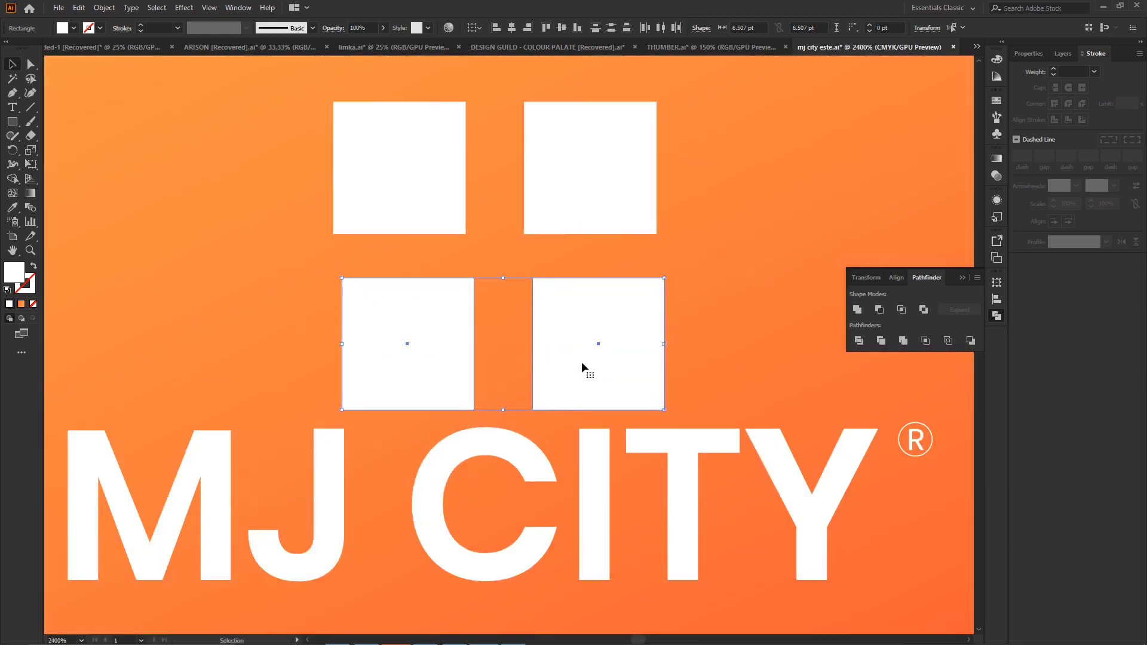
pyautogui.moveTo(581, 361); pyautogui.dragTo(551, 300)
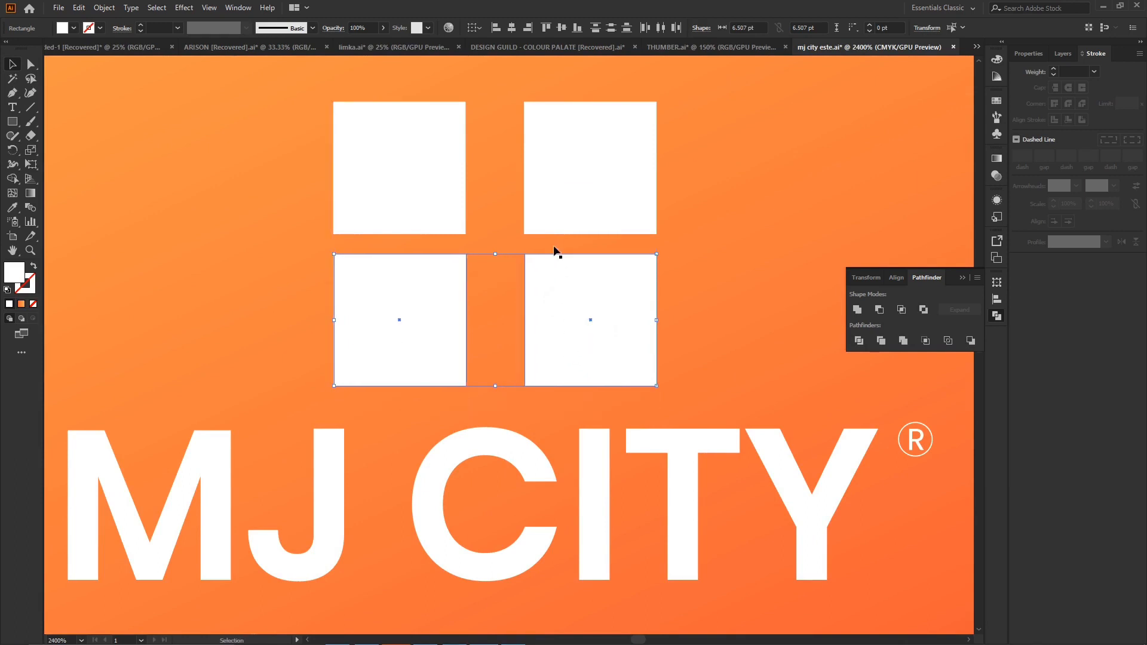
pyautogui.moveTo(701, 123); pyautogui.dragTo(670, 169)
pyautogui.click(618, 186)
pyautogui.keyDown('shift'); pyautogui.click(601, 328); pyautogui.keyUp('shift')
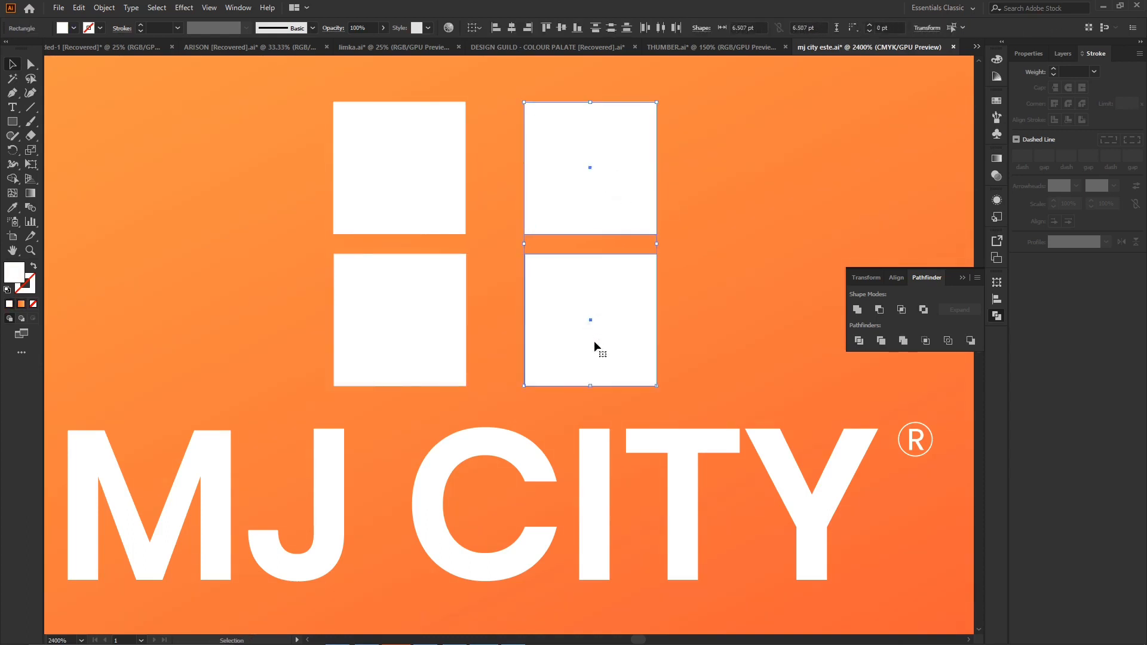
pyautogui.press('Left')
pyautogui.press('Left')
pyautogui.moveTo(552, 320); pyautogui.dragTo(559, 321)
# - Group the four white squares into one window
pyautogui.keyDown('shift'); pyautogui.click(416, 188); pyautogui.keyUp('shift')
pyautogui.keyDown('shift'); pyautogui.click(417, 337); pyautogui.keyUp('shift')
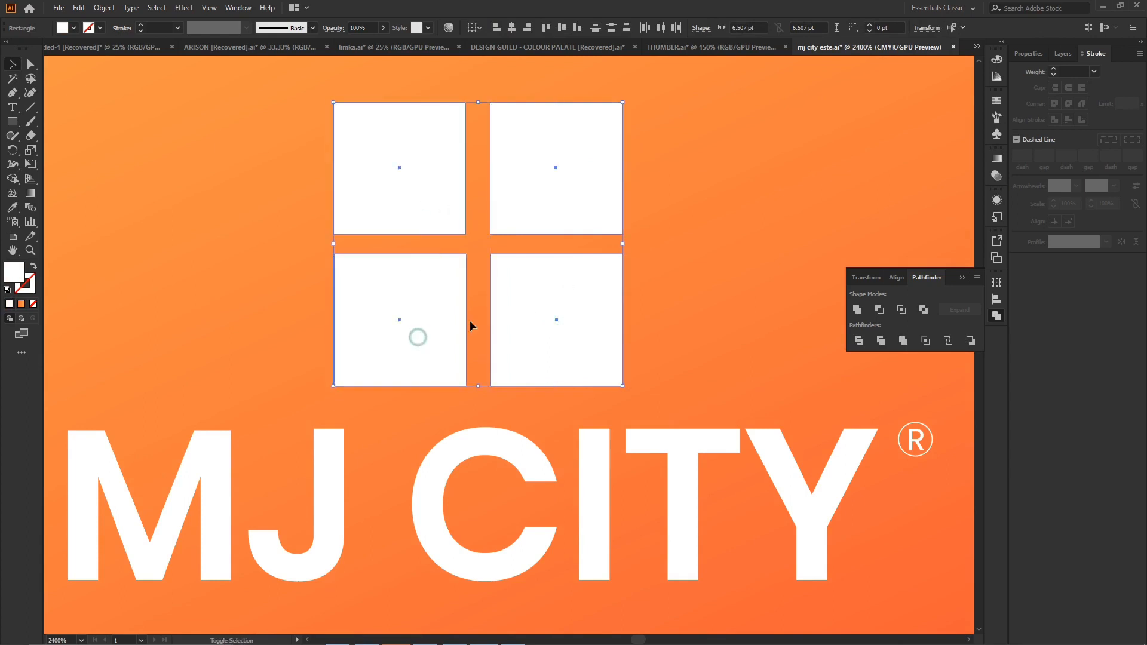
pyautogui.hotkey('ctrl', 'g')
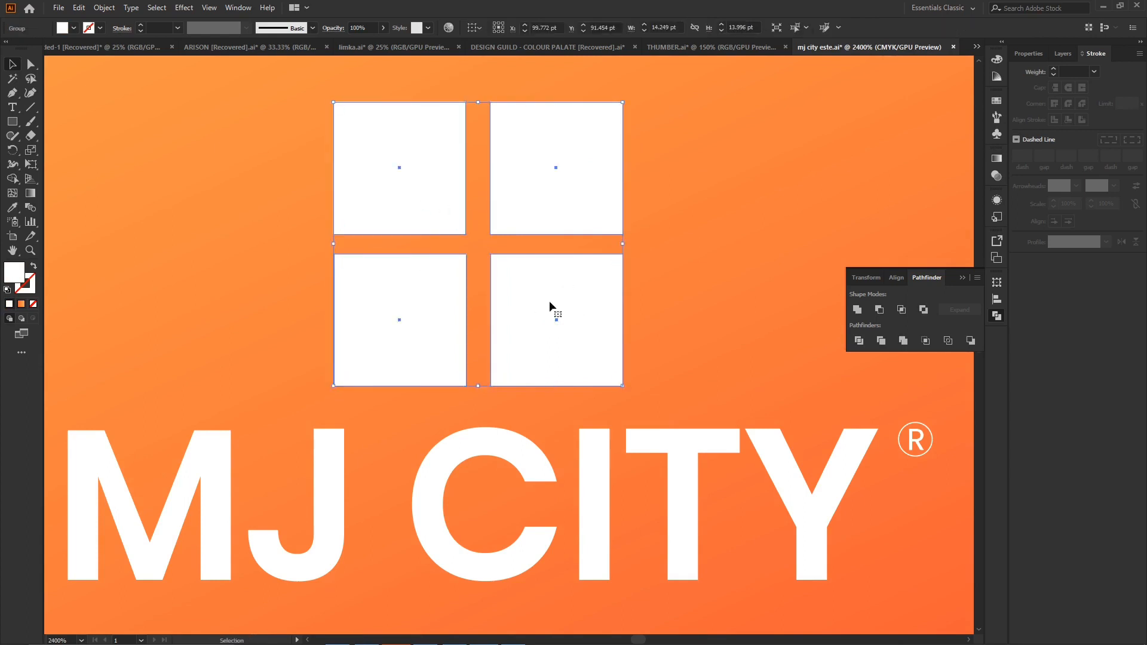
pyautogui.hotkey('ctrl', '-')
pyautogui.hotkey('ctrl', '-')
pyautogui.hotkey('ctrl', '-')
pyautogui.hotkey('ctrl', '-')
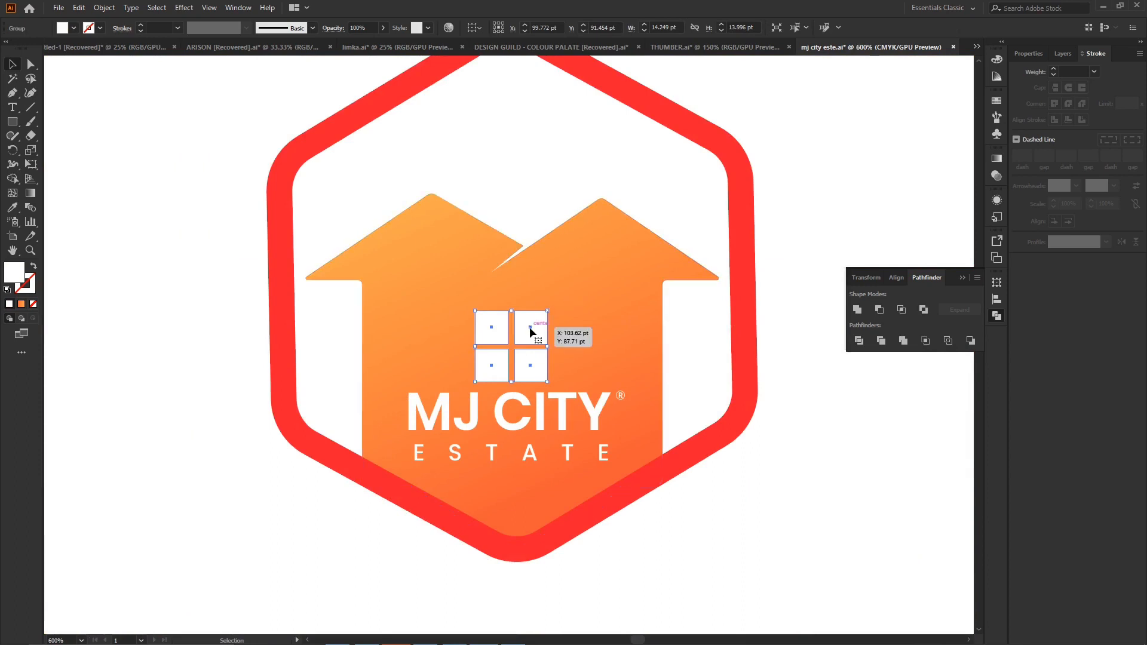
# - Move the four-pane window slightly up and right, and round its pane corners to about 1.33 pt
pyautogui.moveTo(530, 329); pyautogui.dragTo(527, 319)
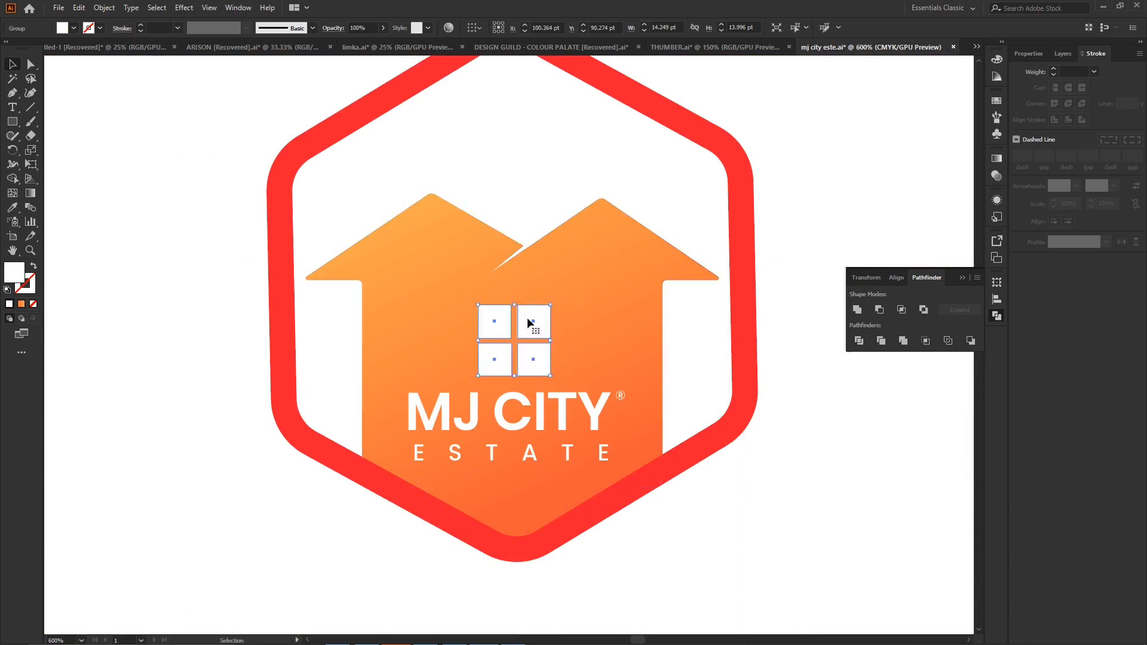
pyautogui.click(30, 63)
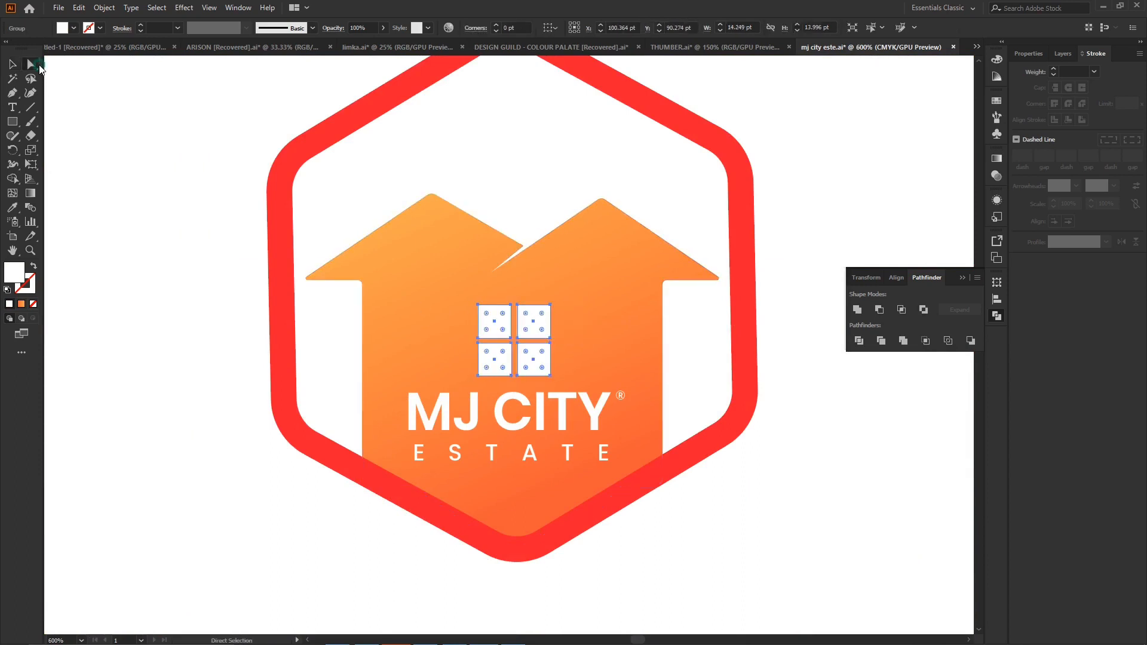
pyautogui.moveTo(546, 310); pyautogui.dragTo(545, 315)
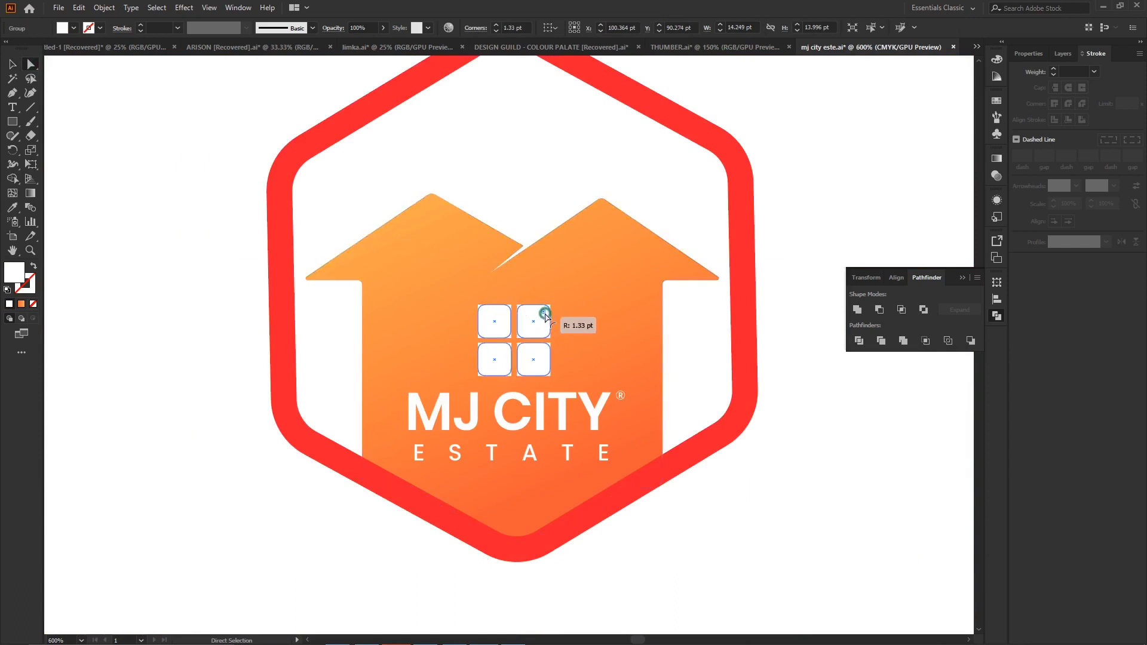
pyautogui.click(858, 502)
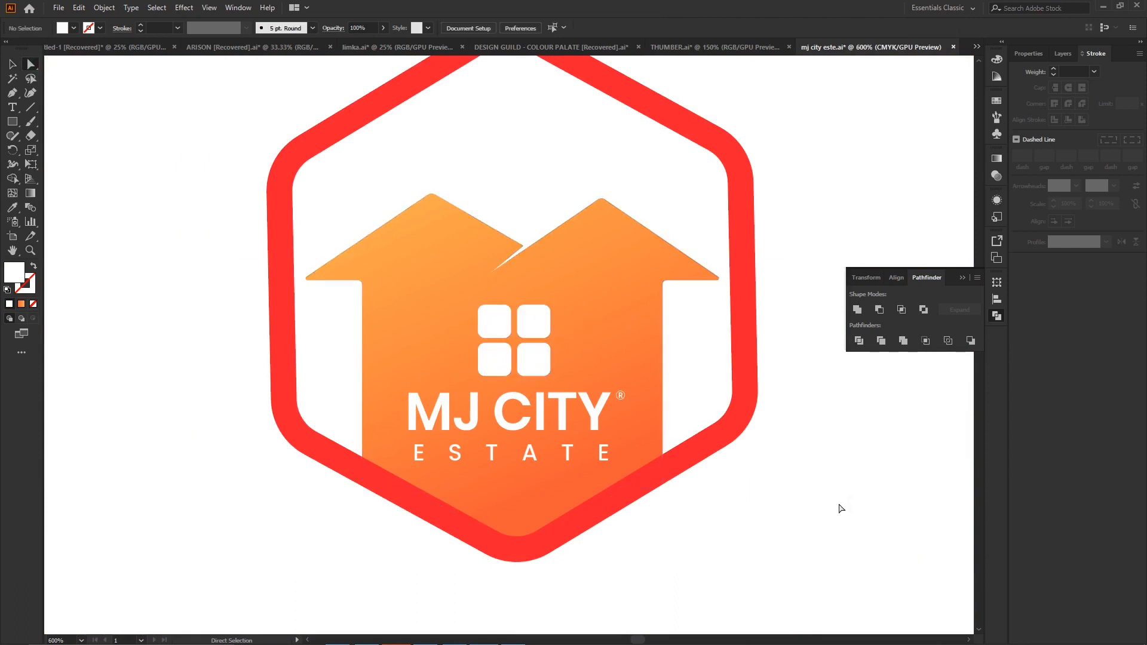
# - Move the right column of window panes about 2 pt to the right to widen the gap between the columns
pyautogui.hotkey('ctrl', '-')
pyautogui.hotkey('ctrl', '-')
pyautogui.hotkey('ctrl', '-')
pyautogui.hotkey('ctrl', '-')
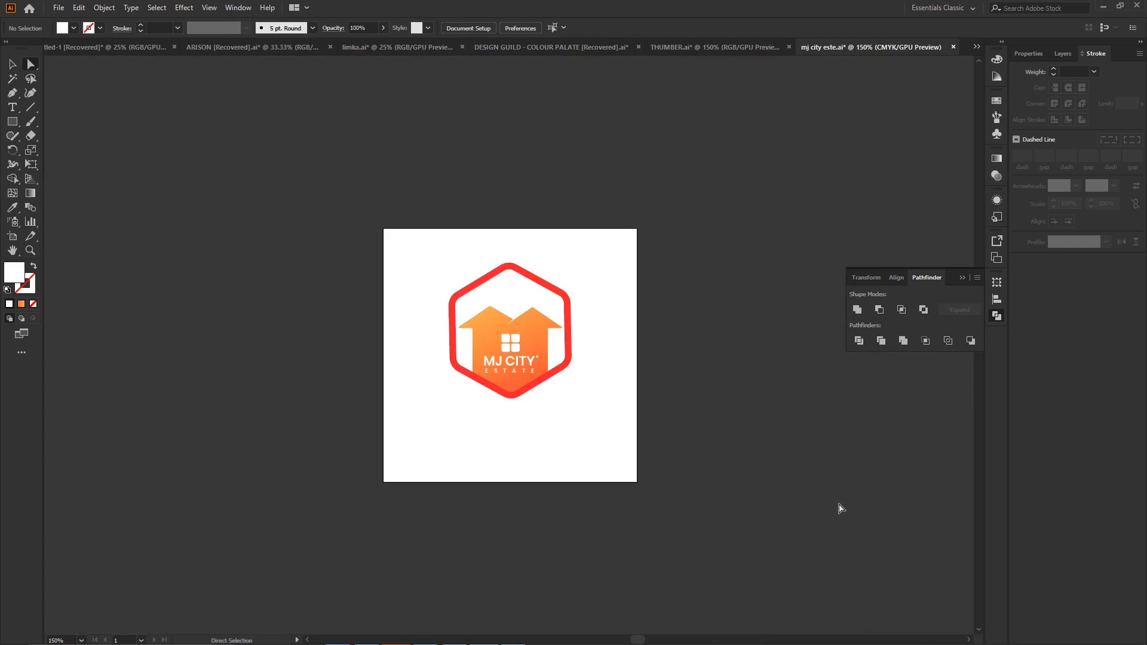
pyautogui.hotkey('ctrl', '+')
pyautogui.hotkey('ctrl', '+')
pyautogui.hotkey('ctrl', '+')
pyautogui.hotkey('ctrl', '+')
pyautogui.hotkey('ctrl', '+')
pyautogui.hotkey('ctrl', '+')
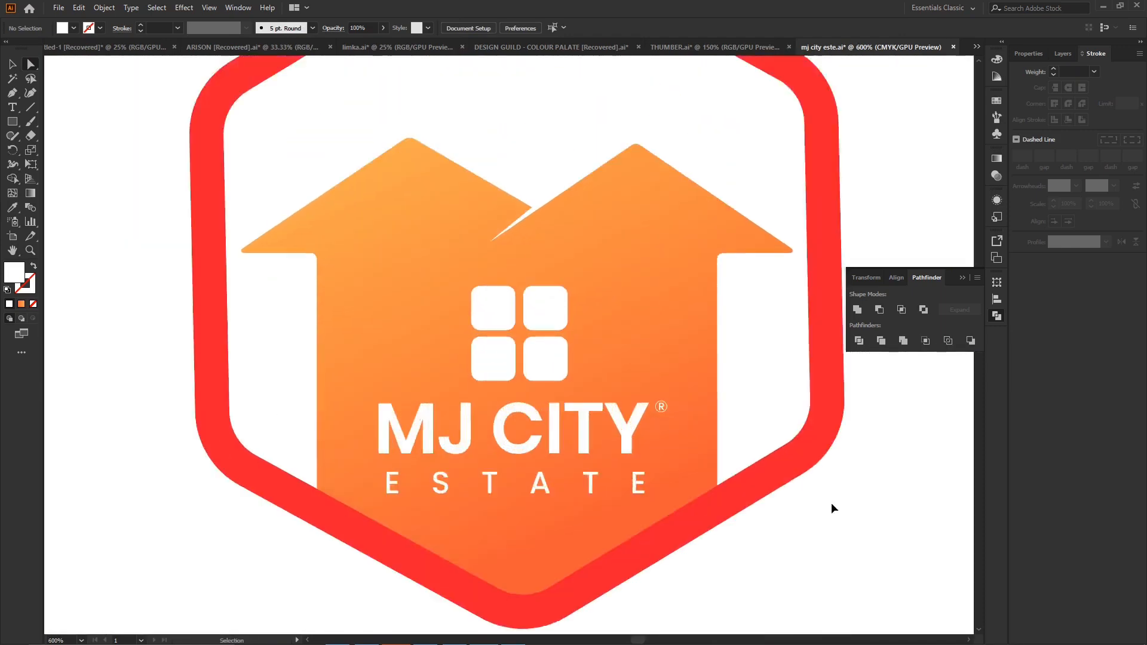
pyautogui.click(559, 293)
pyautogui.keyDown('shift'); pyautogui.click(556, 389); pyautogui.keyUp('shift')
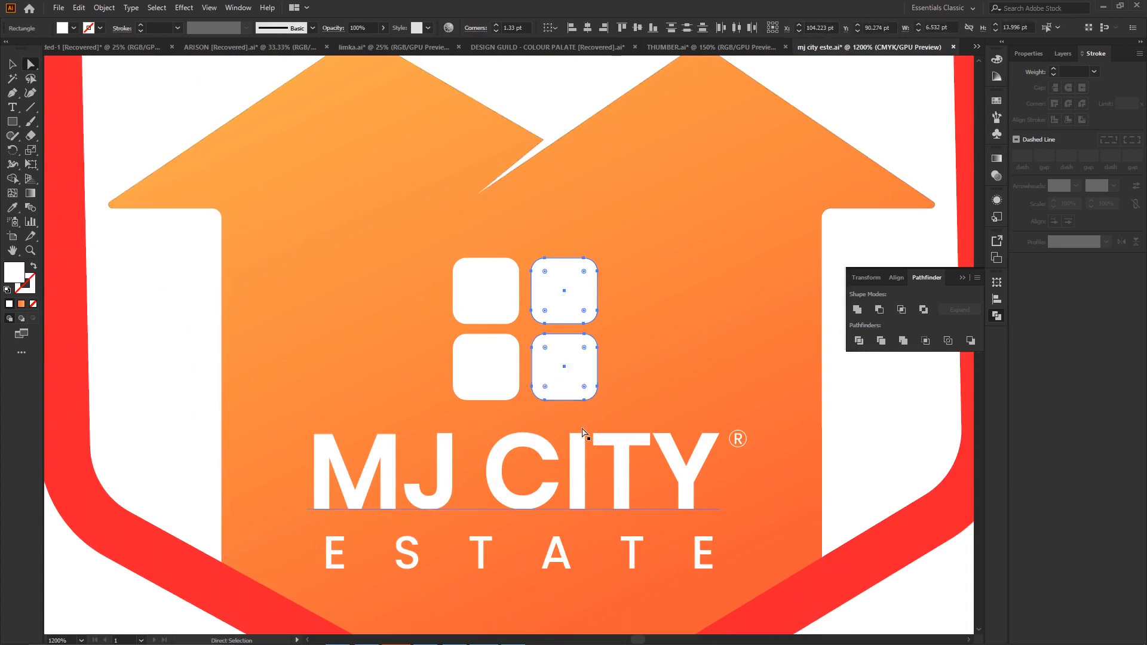
pyautogui.press('Right')
pyautogui.press('Right')
# - Lower the bottom row of window panes by 1 pt to widen the gap between the rows
pyautogui.click(475, 376)
pyautogui.keyDown('shift'); pyautogui.click(574, 375); pyautogui.keyUp('shift')
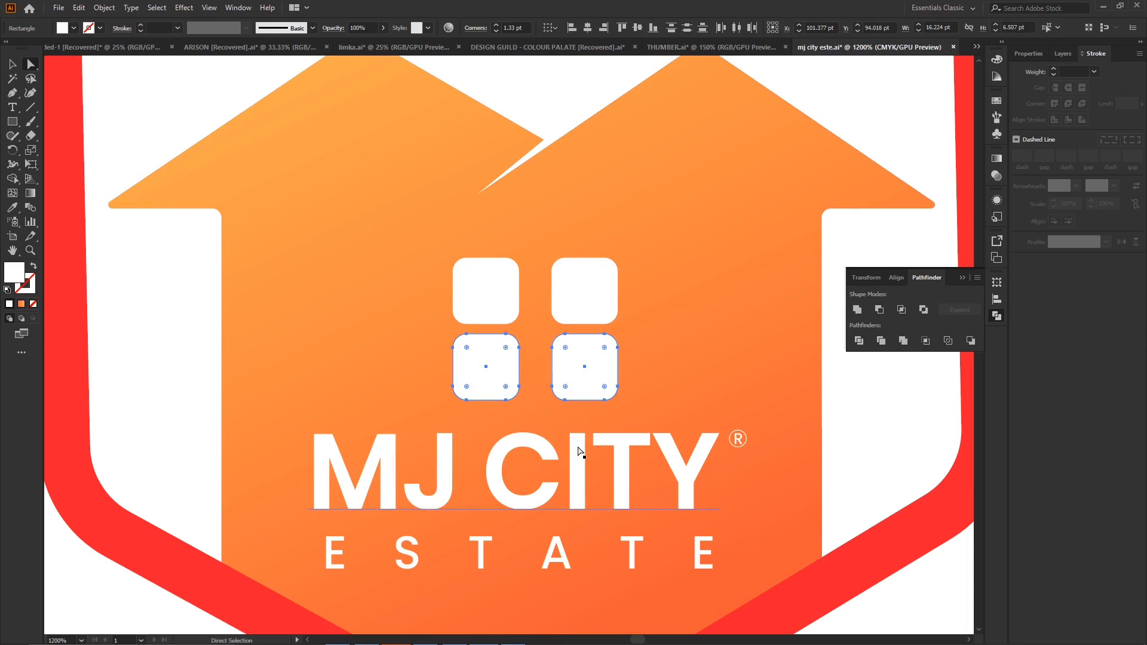
pyautogui.press('Down')
pyautogui.press('Down')
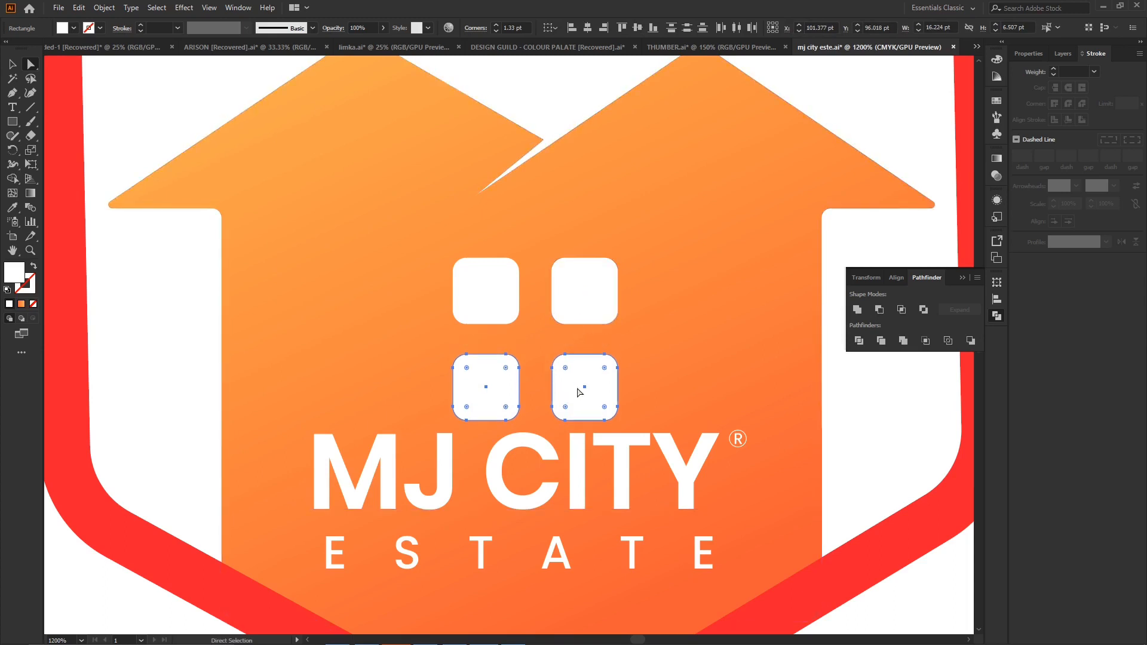
pyautogui.press('Up')
# - Shift the right column of window panes 1 pt back to the left to tighten the column gap
pyautogui.click(575, 297)
pyautogui.keyDown('shift'); pyautogui.click(566, 366); pyautogui.keyUp('shift')
pyautogui.press('Left')
# - Group the four rounded panes and centre the window above the MJ CITY text
pyautogui.keyDown('shift'); pyautogui.click(482, 299); pyautogui.keyUp('shift')
pyautogui.keyDown('shift'); pyautogui.click(484, 387); pyautogui.keyUp('shift')
pyautogui.hotkey('ctrl', 'g')
pyautogui.moveTo(579, 363); pyautogui.dragTo(570, 364)
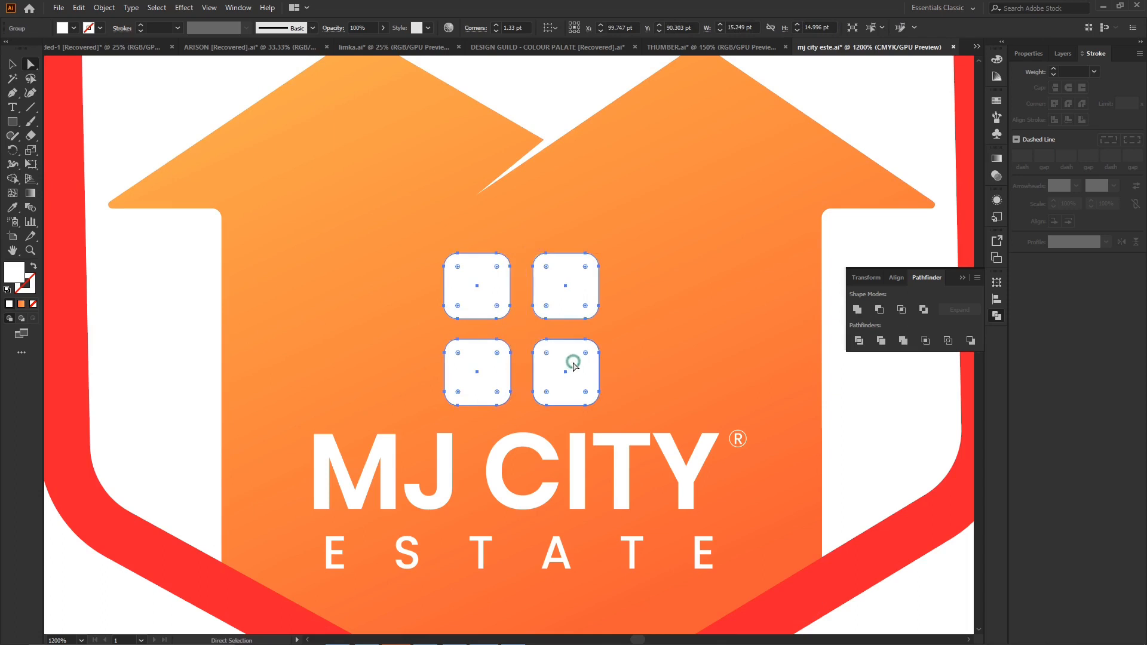
# - Draw a closed V-shaped band with the Pen tool across the house base, following the hexagon's lower inner edge
pyautogui.hotkey('ctrl', '-')
pyautogui.hotkey('ctrl', '-')
pyautogui.hotkey('ctrl', '-')
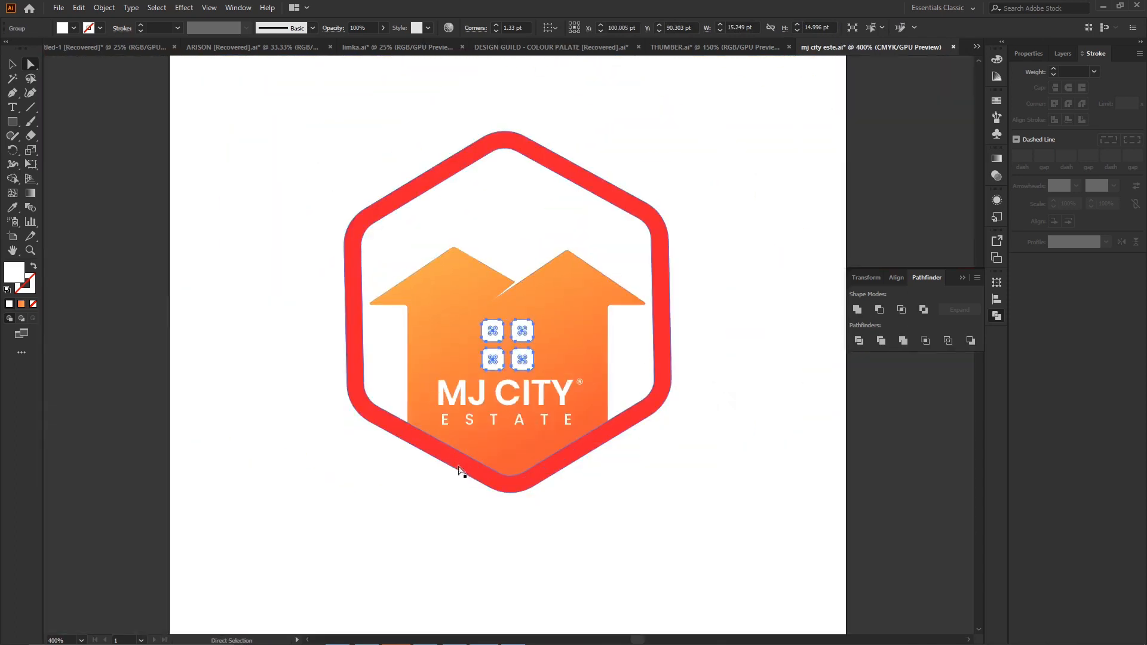
pyautogui.click(358, 375)
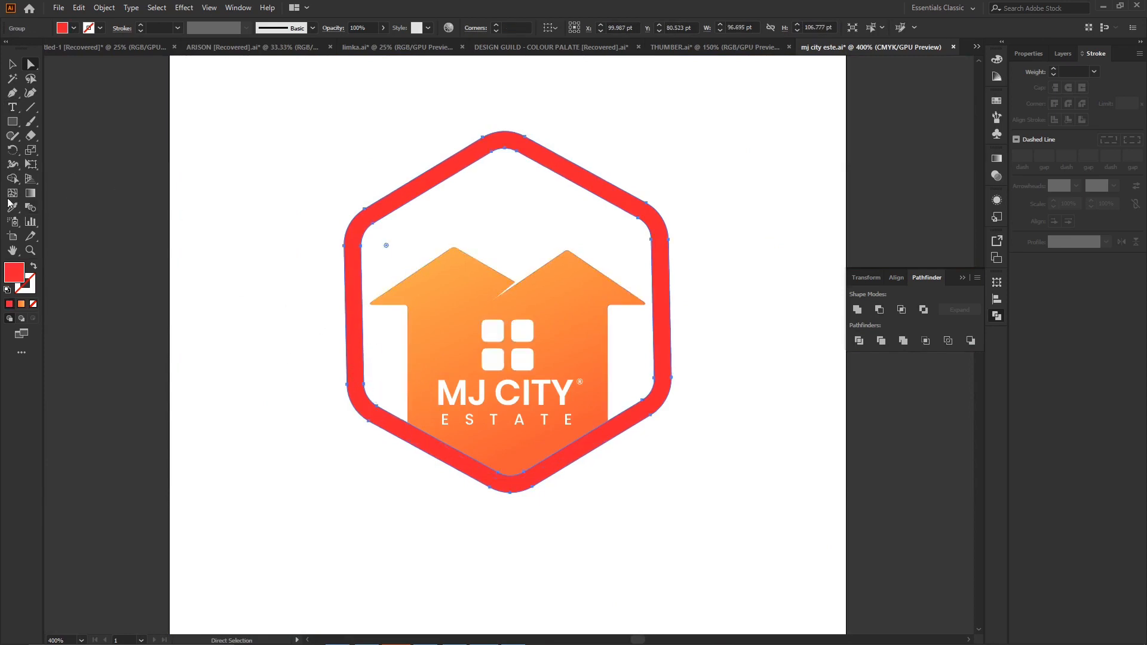
pyautogui.click(11, 95)
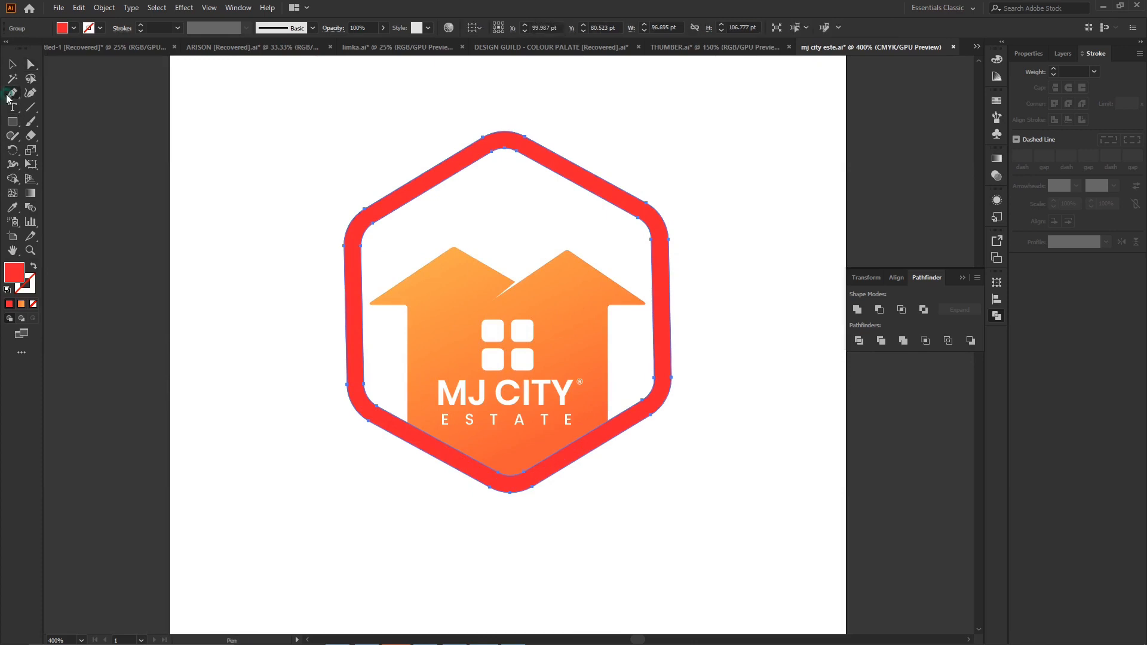
pyautogui.click(403, 430)
pyautogui.click(402, 411)
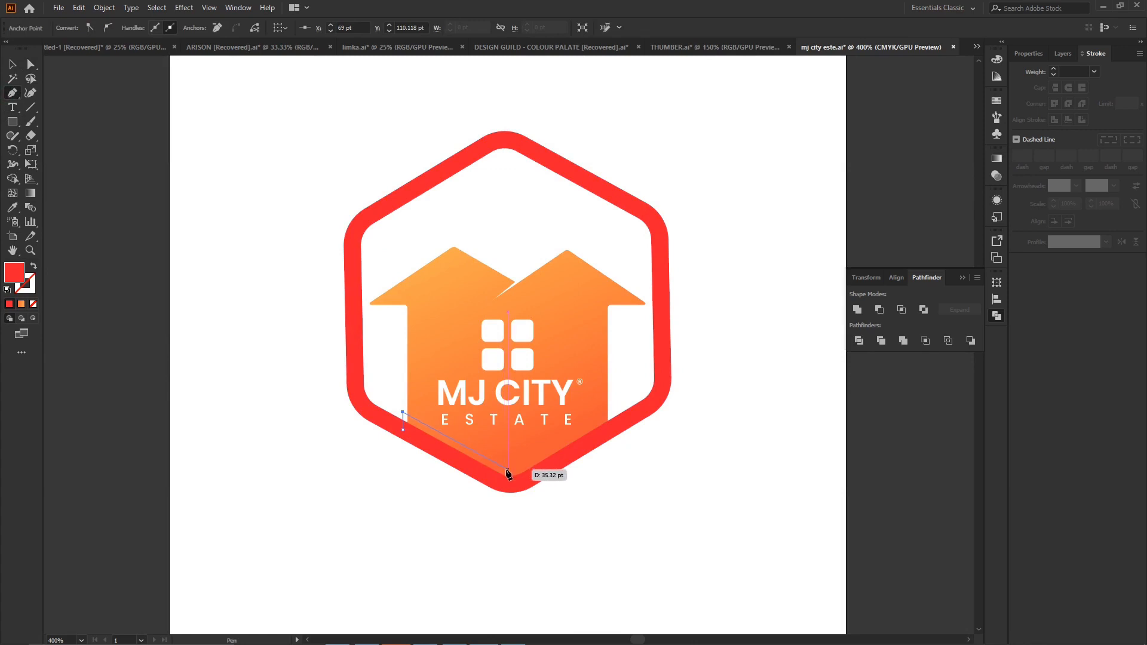
pyautogui.moveTo(506, 469); pyautogui.dragTo(531, 464)
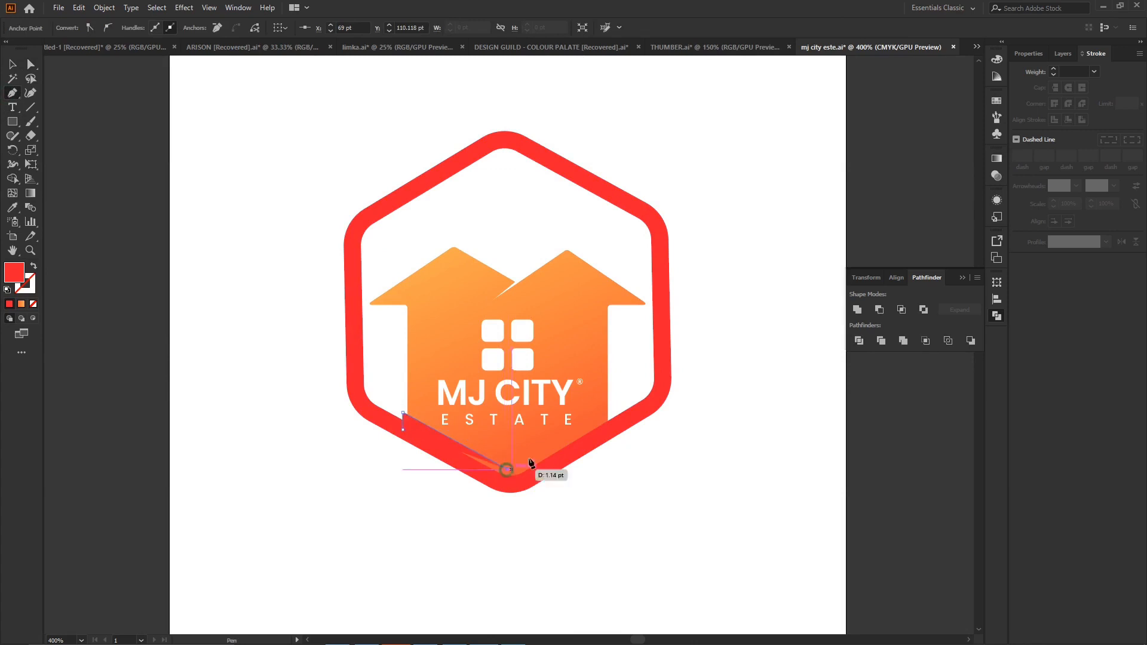
pyautogui.click(610, 413)
pyautogui.click(608, 429)
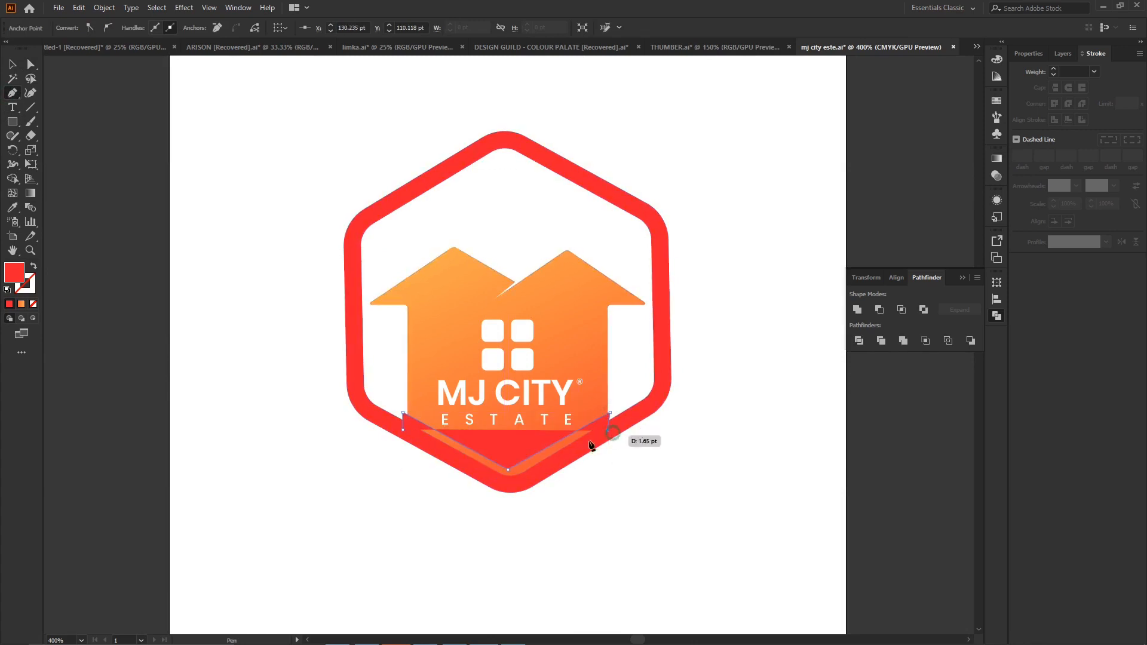
pyautogui.click(508, 470)
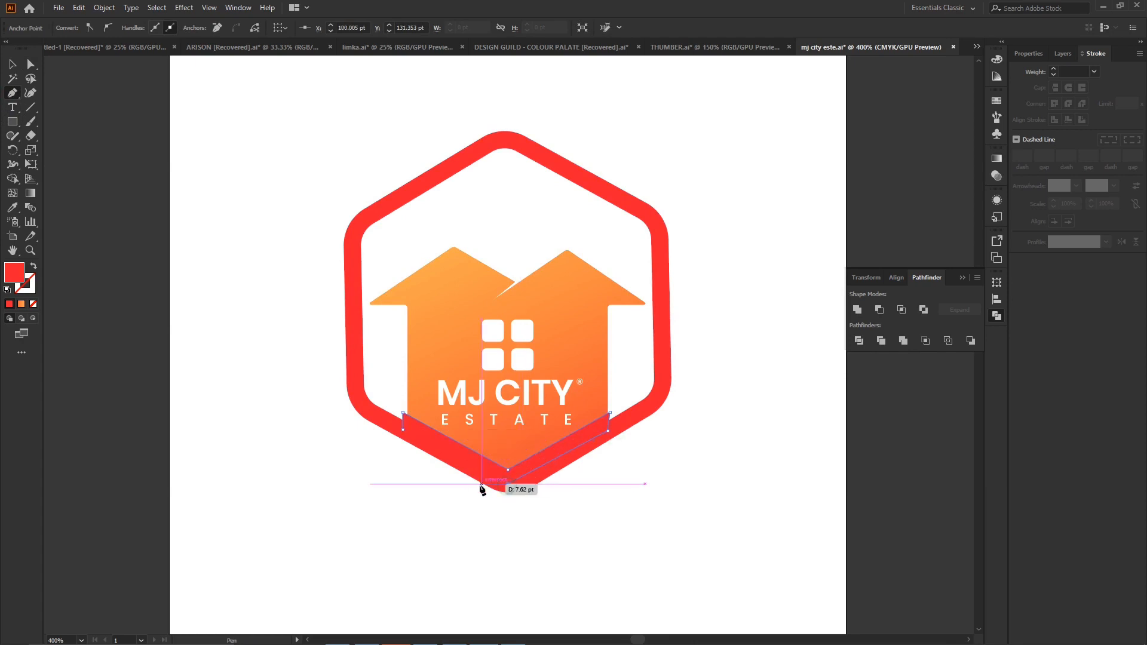
pyautogui.click(460, 465)
pyautogui.click(404, 429)
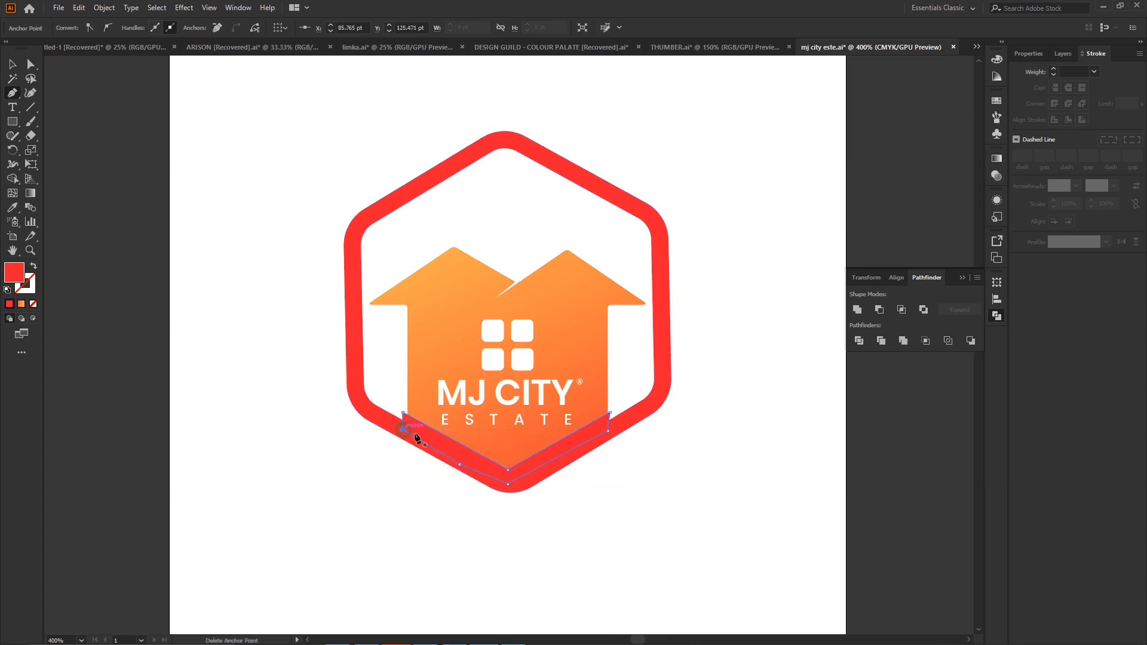
# - Send the V-shaped band backward one level and fill it with near-black #191919
pyautogui.rightClick(557, 451)
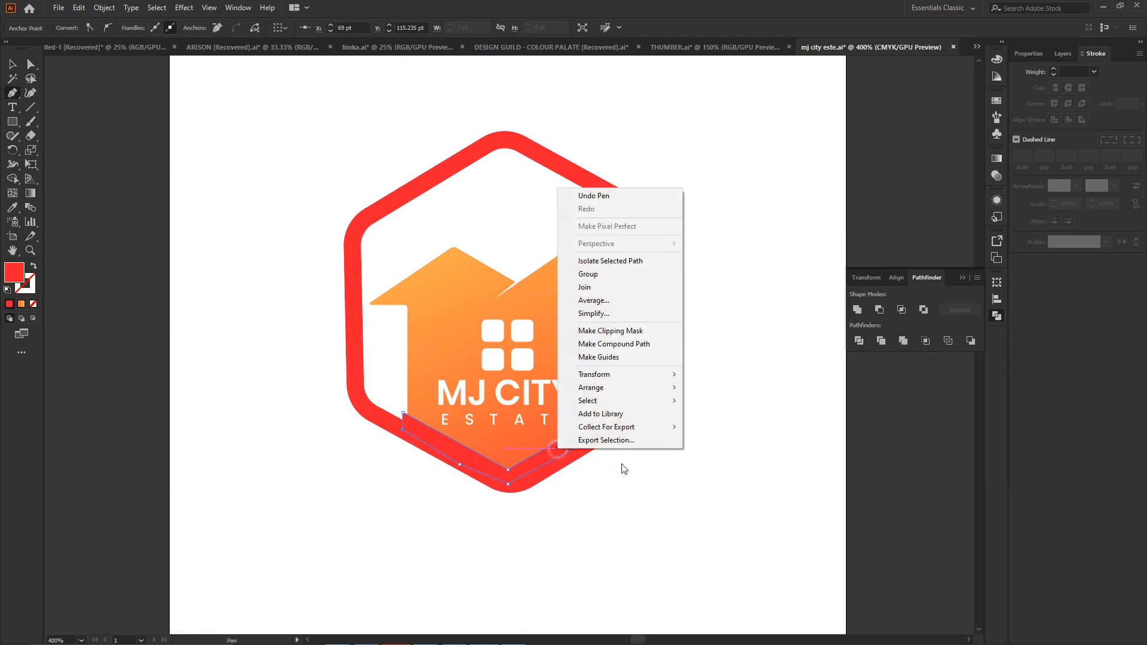
pyautogui.moveTo(635, 388)
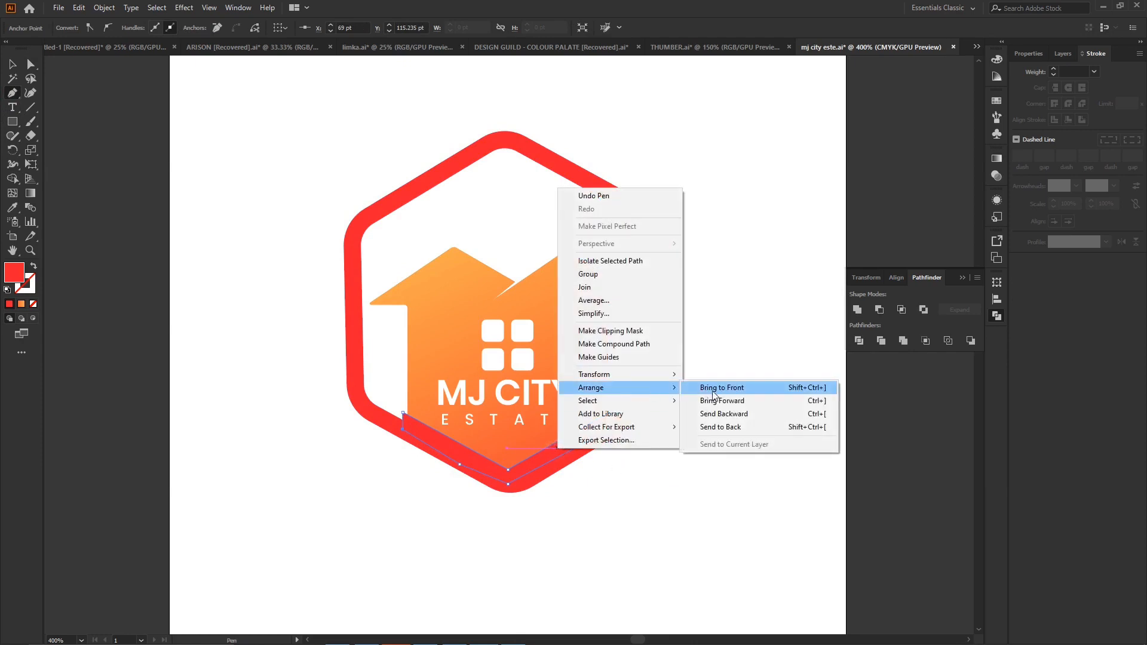
pyautogui.click(736, 415)
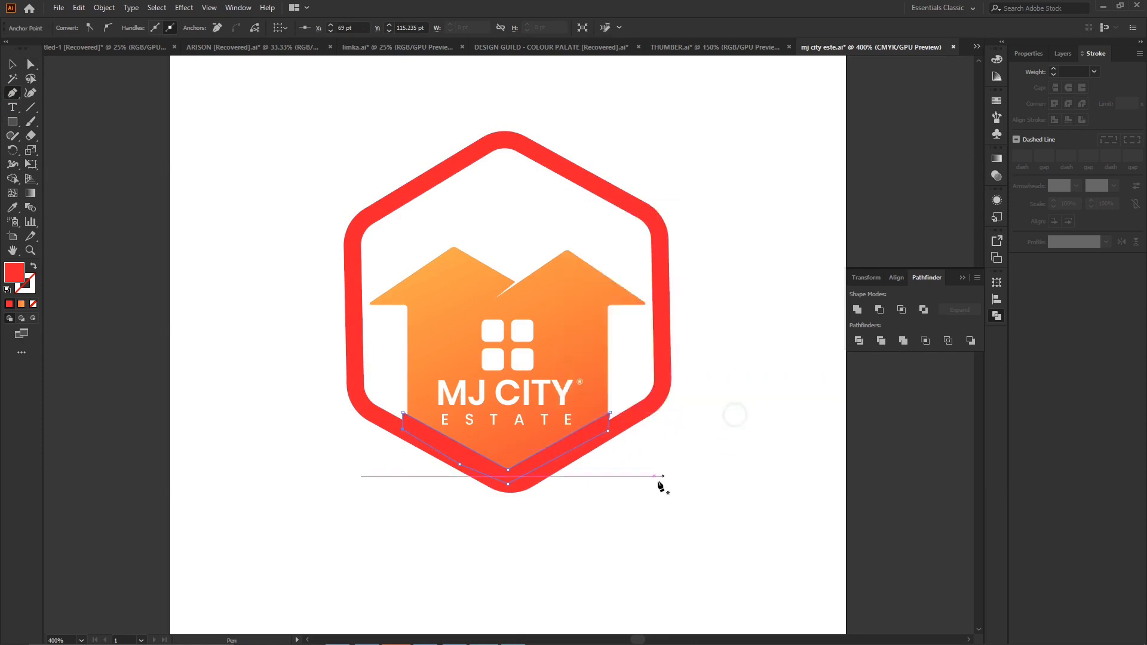
pyautogui.doubleClick(15, 272)
pyautogui.moveTo(437, 384); pyautogui.dragTo(417, 385)
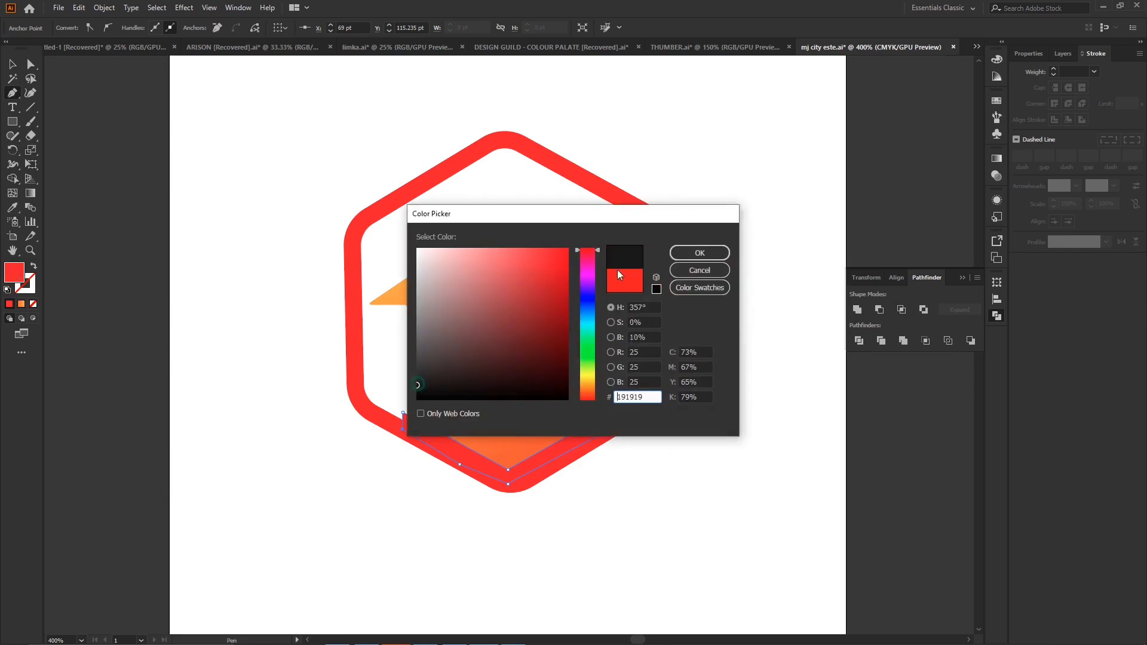
pyautogui.click(687, 252)
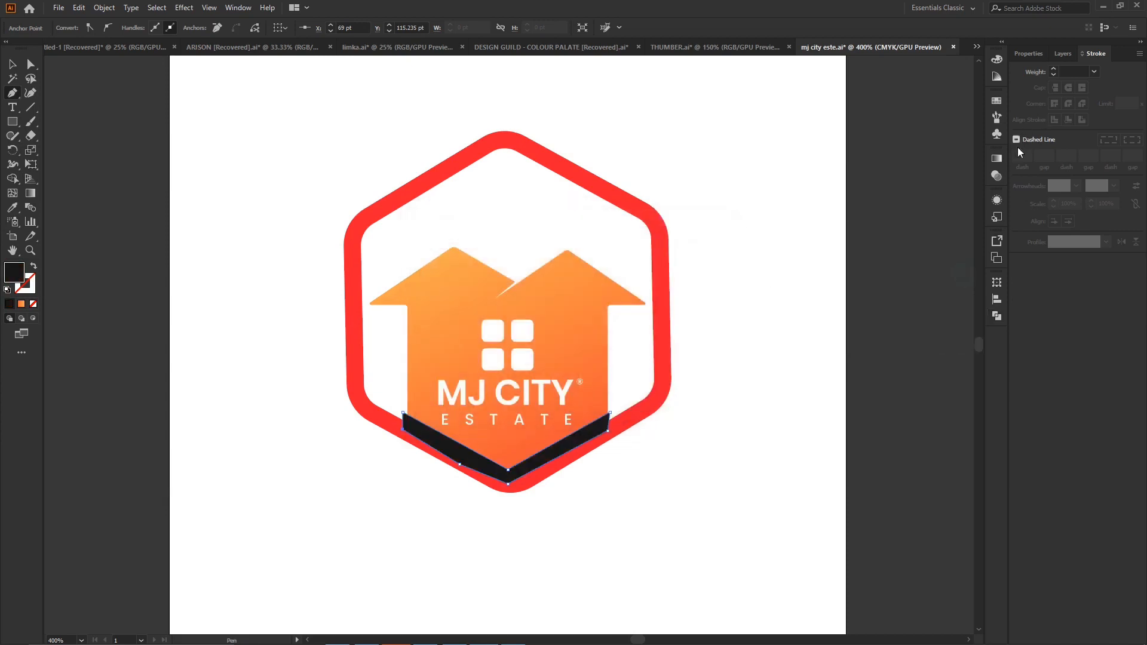
# - Reduce the opacity of the V-shaped band to 10% so it acts as a soft shadow
pyautogui.click(998, 158)
pyautogui.click(996, 176)
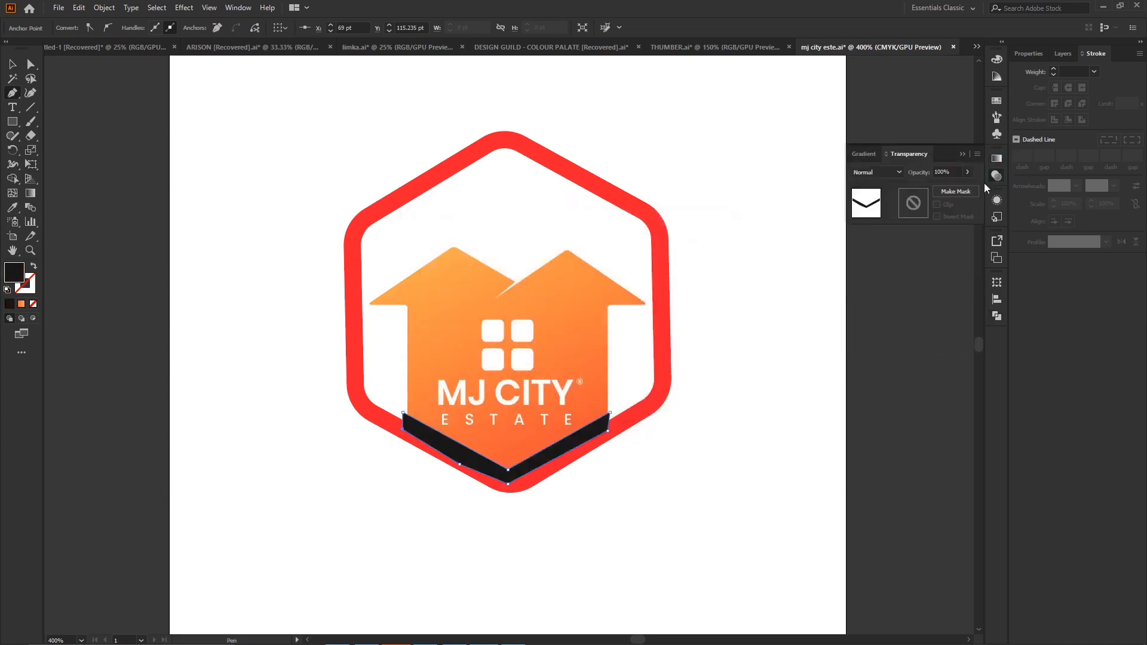
pyautogui.click(935, 188)
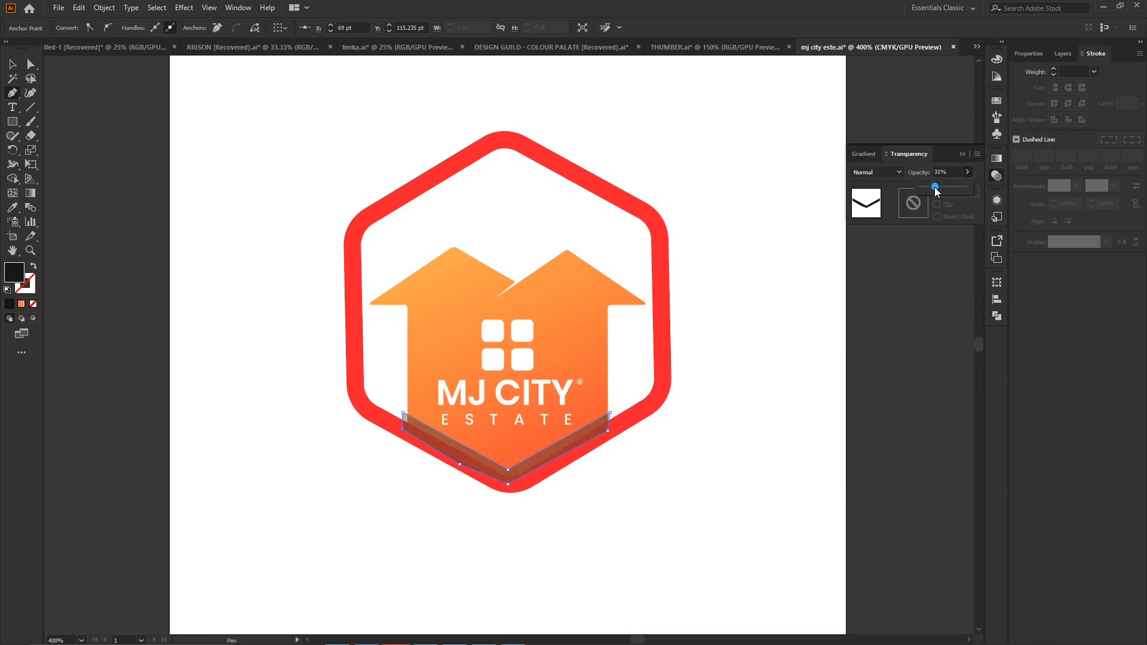
pyautogui.moveTo(930, 187); pyautogui.dragTo(928, 187)
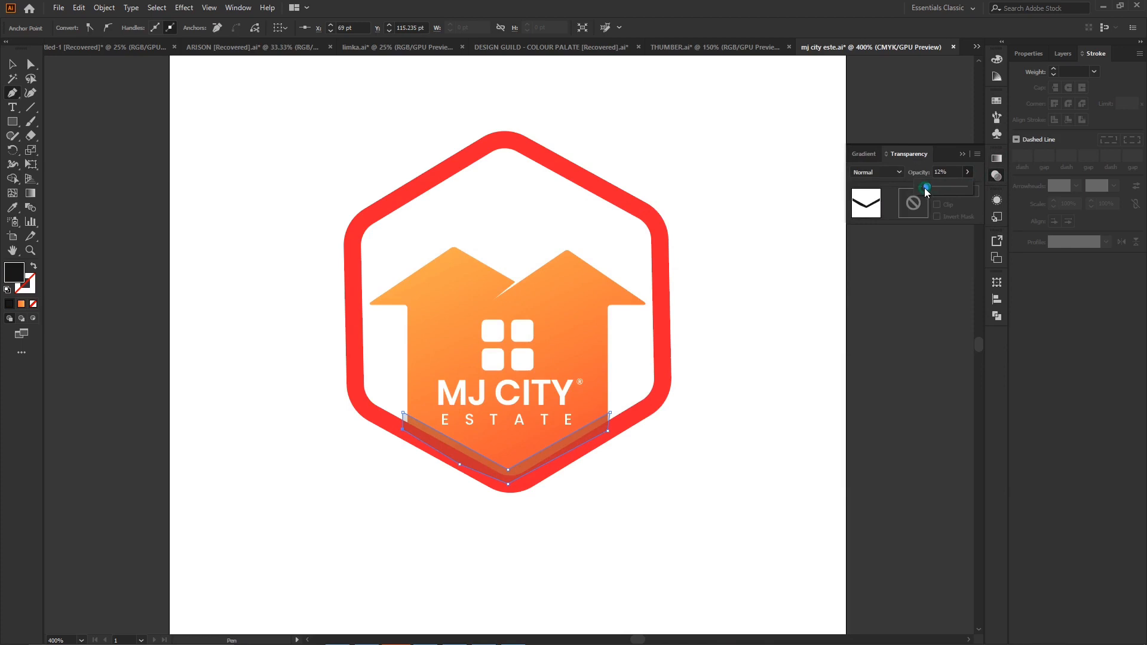
pyautogui.moveTo(924, 192); pyautogui.dragTo(923, 192)
# - Send the shadow band one level backward behind the red hexagon outline and deselect it
pyautogui.rightClick(574, 442)
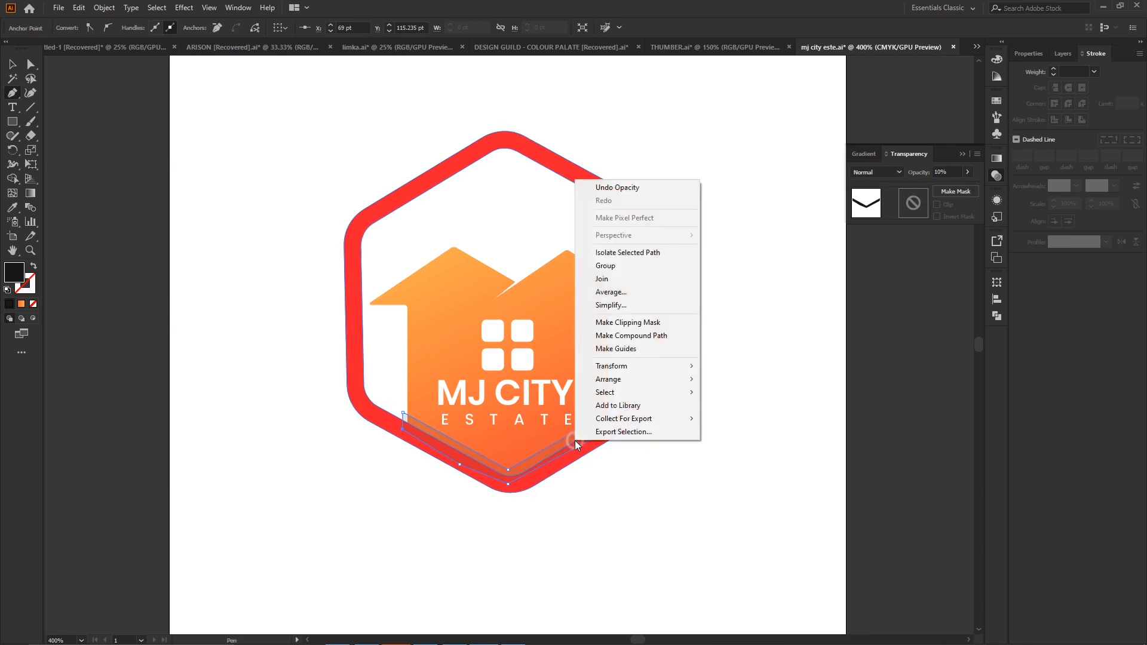
pyautogui.click(648, 379)
pyautogui.click(765, 405)
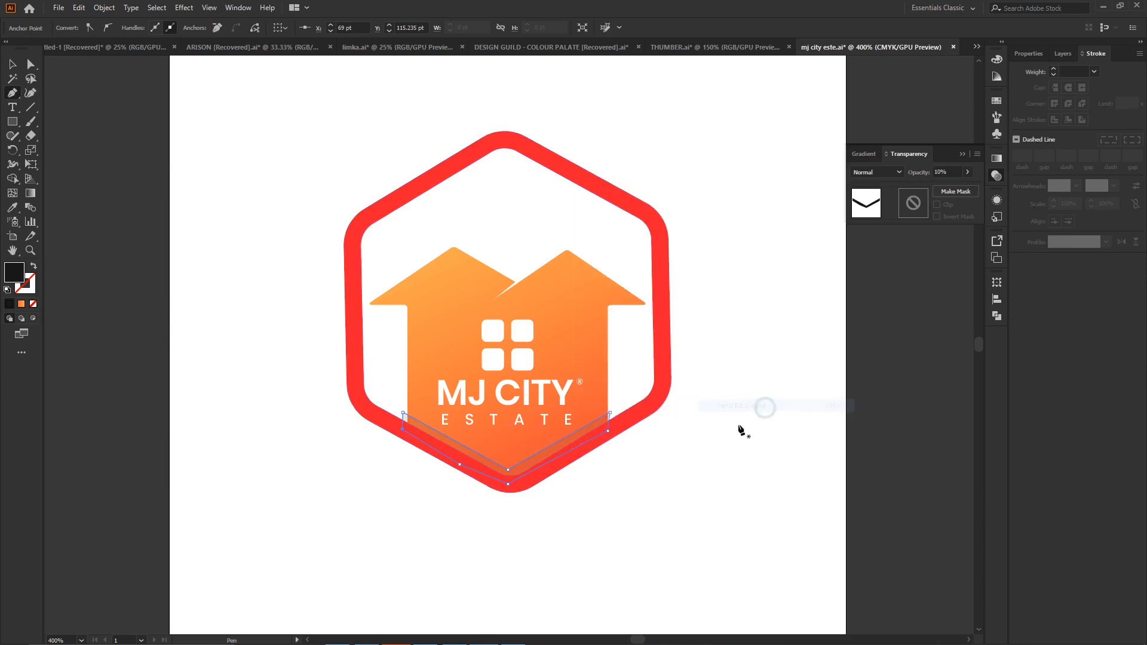
pyautogui.click(13, 65)
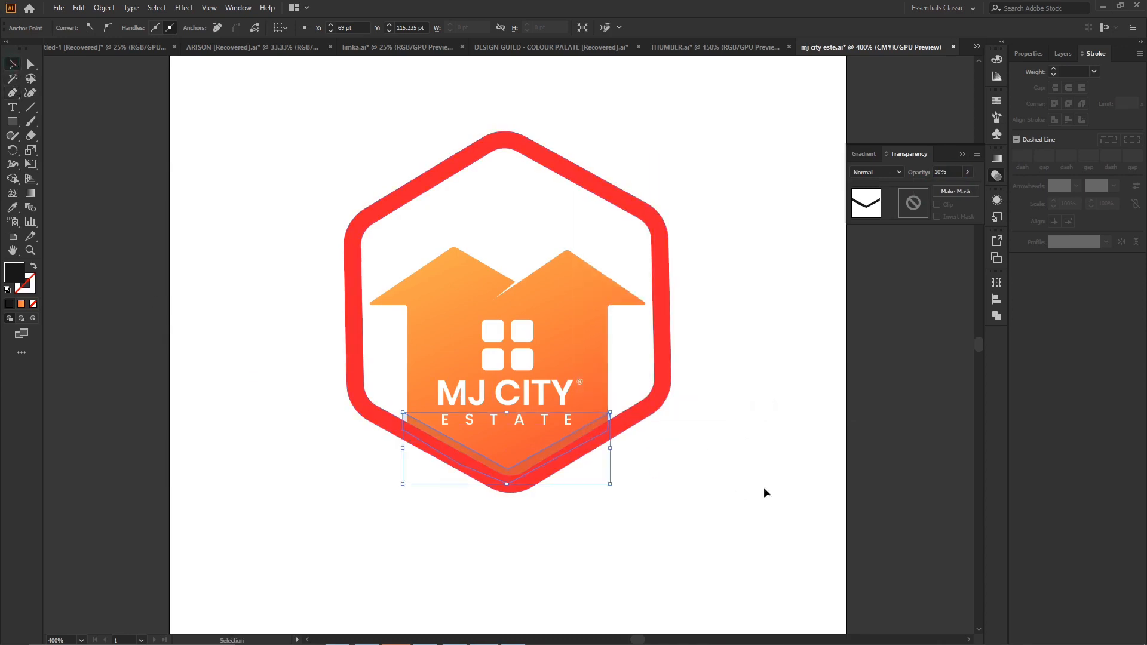
pyautogui.click(759, 439)
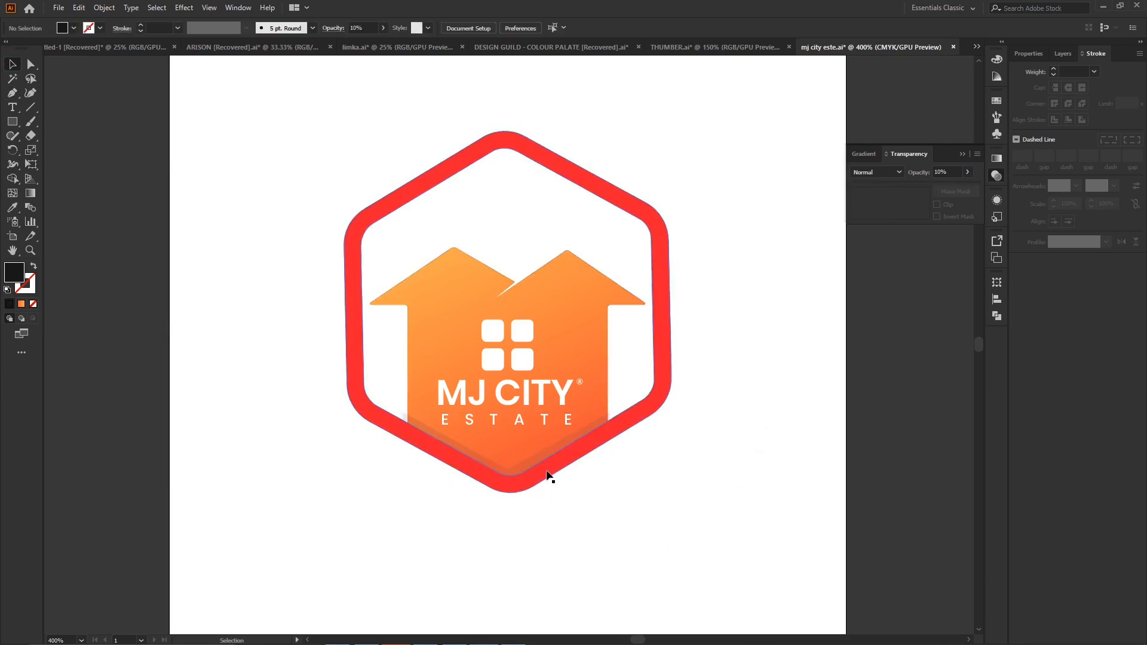
# - Trim away the shadow band's ends that overhang the house walls with Shape Builder and deselect everything
pyautogui.hotkey('ctrl', '=')
pyautogui.hotkey('ctrl', '=')
pyautogui.hotkey('ctrl', '=')
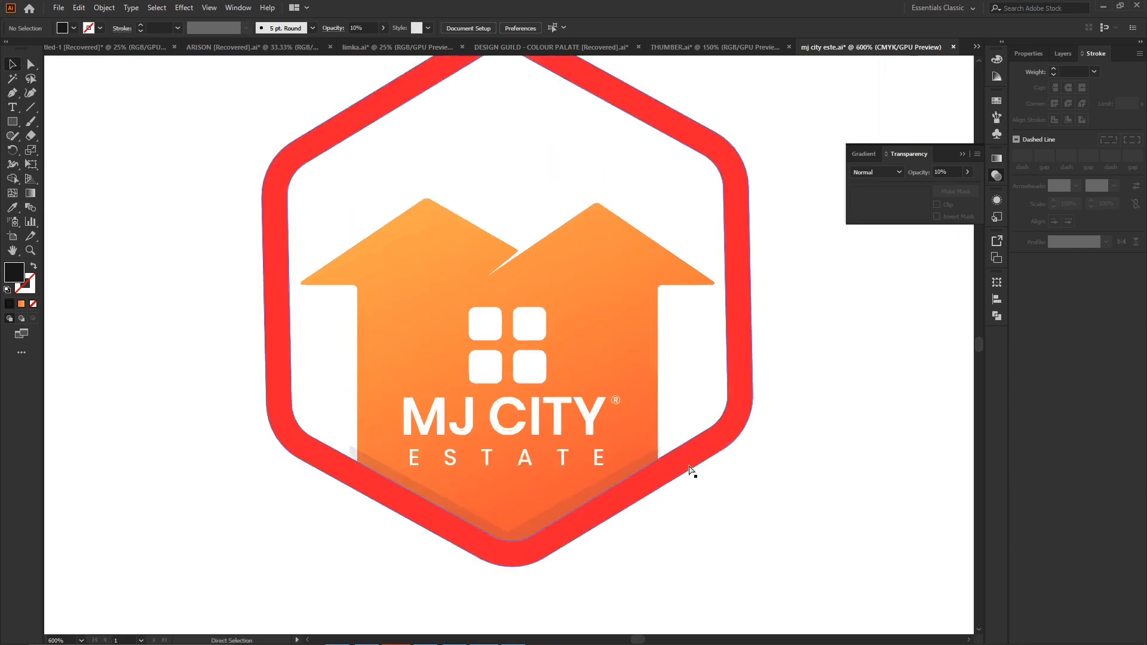
pyautogui.scroll(-3, 403, 473)
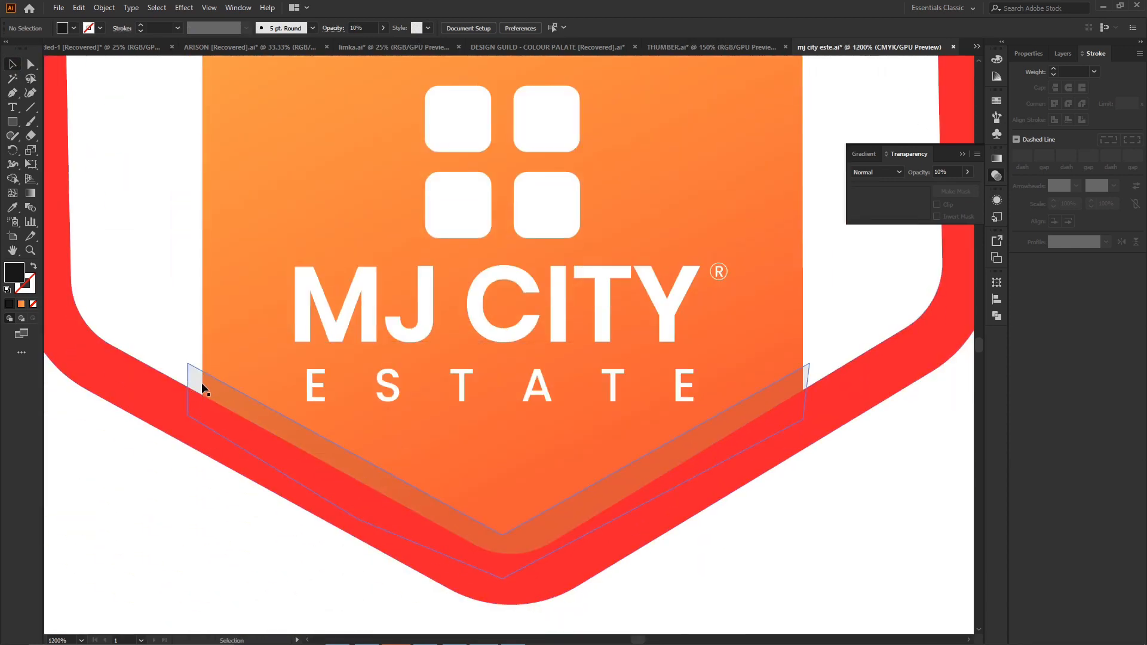
pyautogui.click(249, 367)
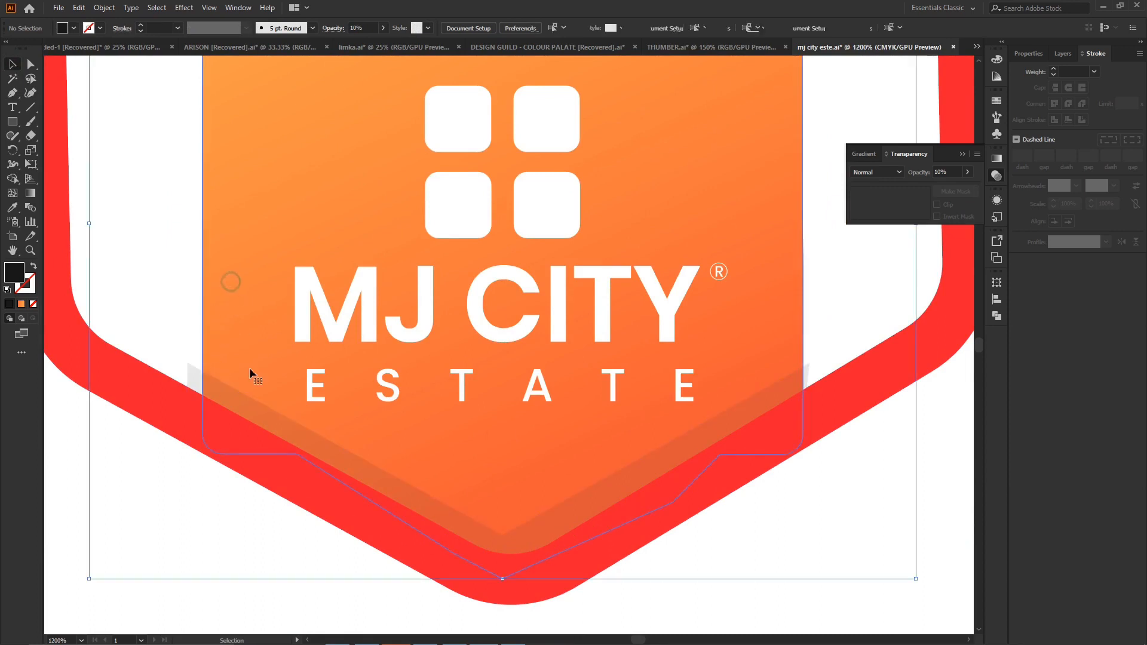
pyautogui.click(12, 178)
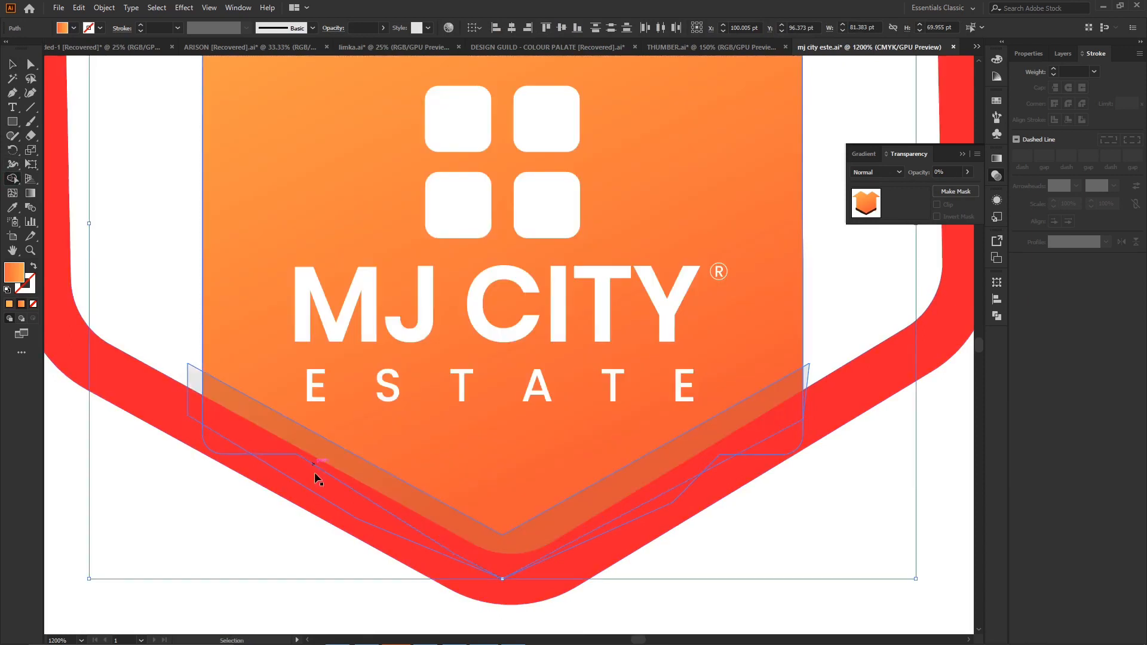
pyautogui.click(192, 380)
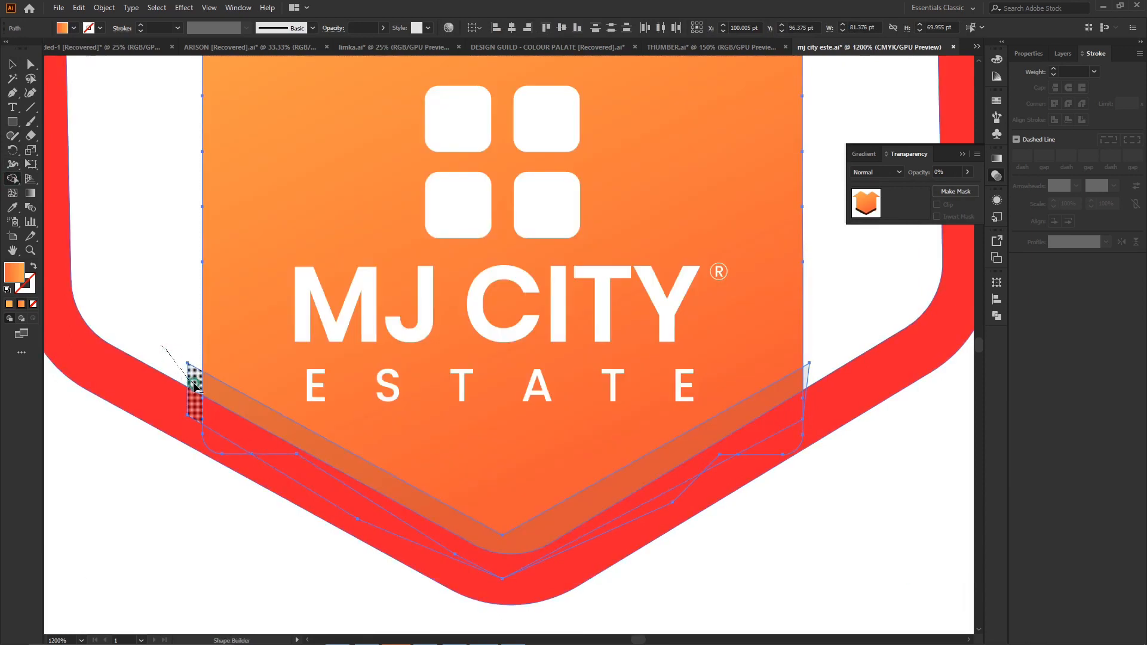
pyautogui.keyDown('alt'); pyautogui.click(807, 377); pyautogui.keyUp('alt')
pyautogui.click(12, 64)
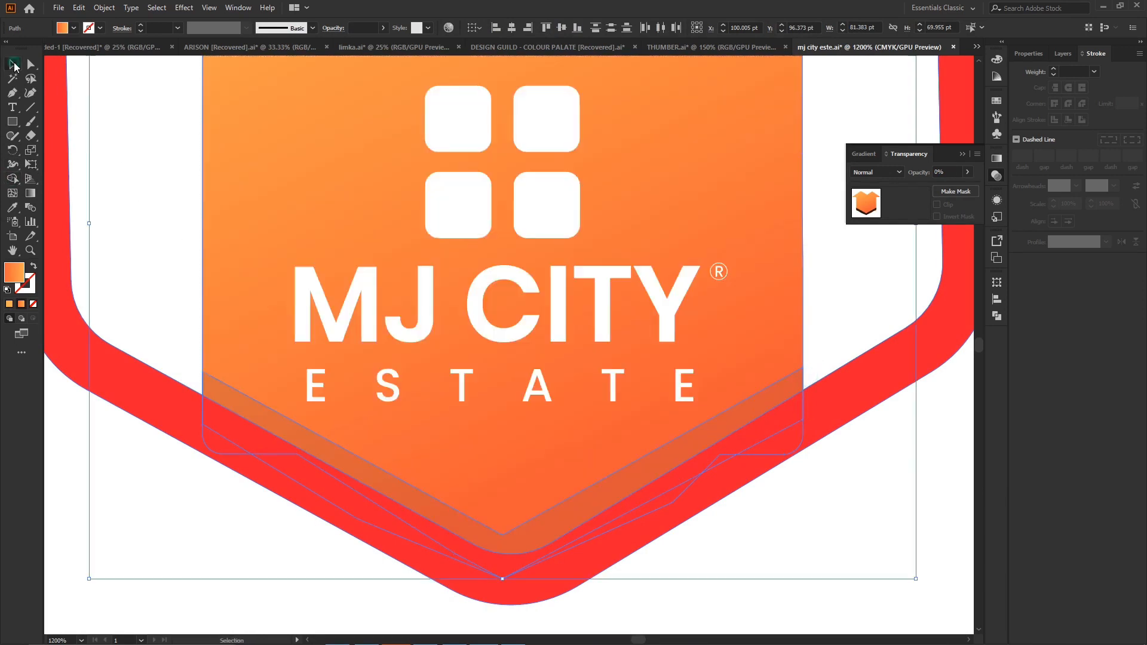
pyautogui.click(30, 64)
pyautogui.click(774, 556)
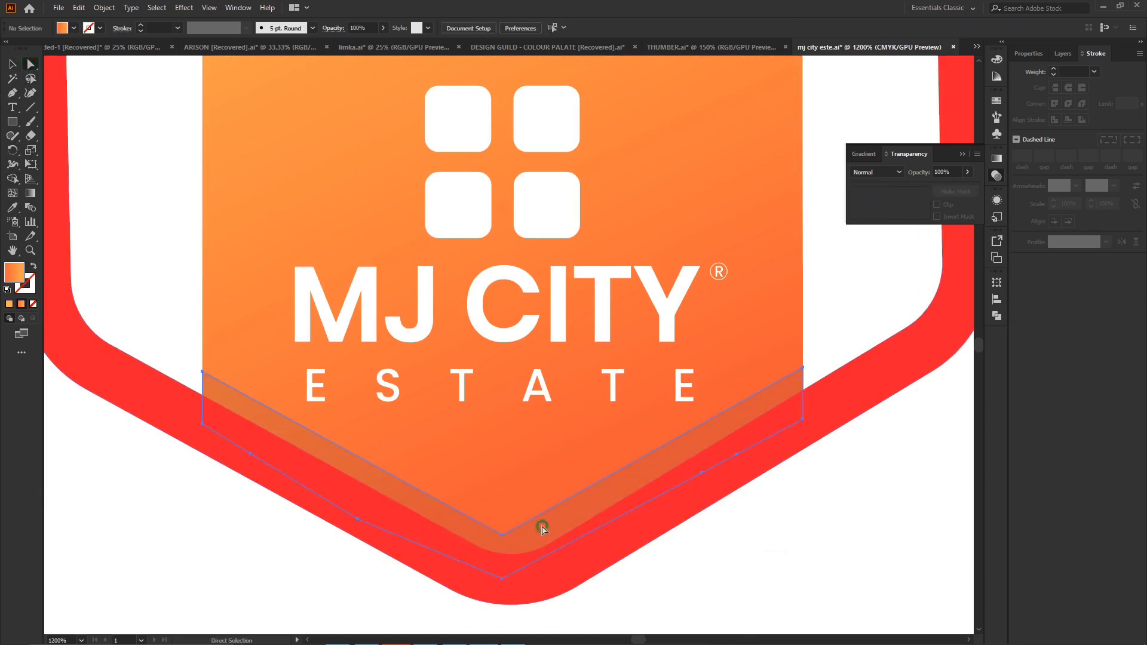
# - Try rounding the band's inner V corner by about 5.35 pt, and undo it together with the end trimming
pyautogui.click(540, 522)
pyautogui.moveTo(501, 523); pyautogui.dragTo(509, 476)
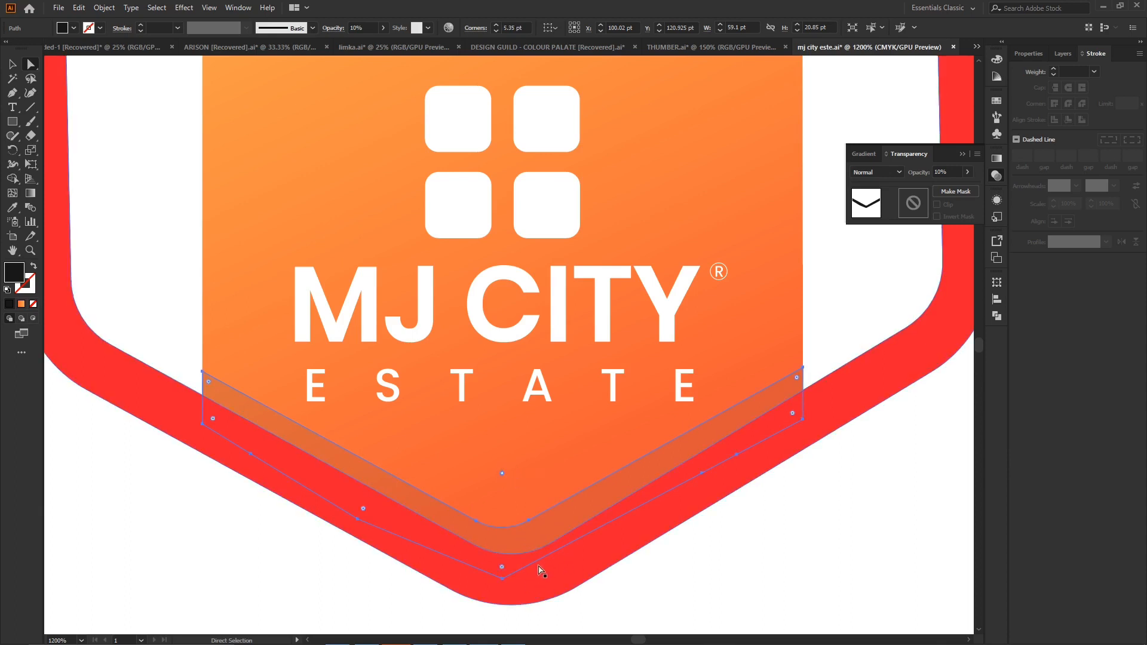
pyautogui.hotkey('ctrl', 'z')
pyautogui.hotkey('ctrl', 'z')
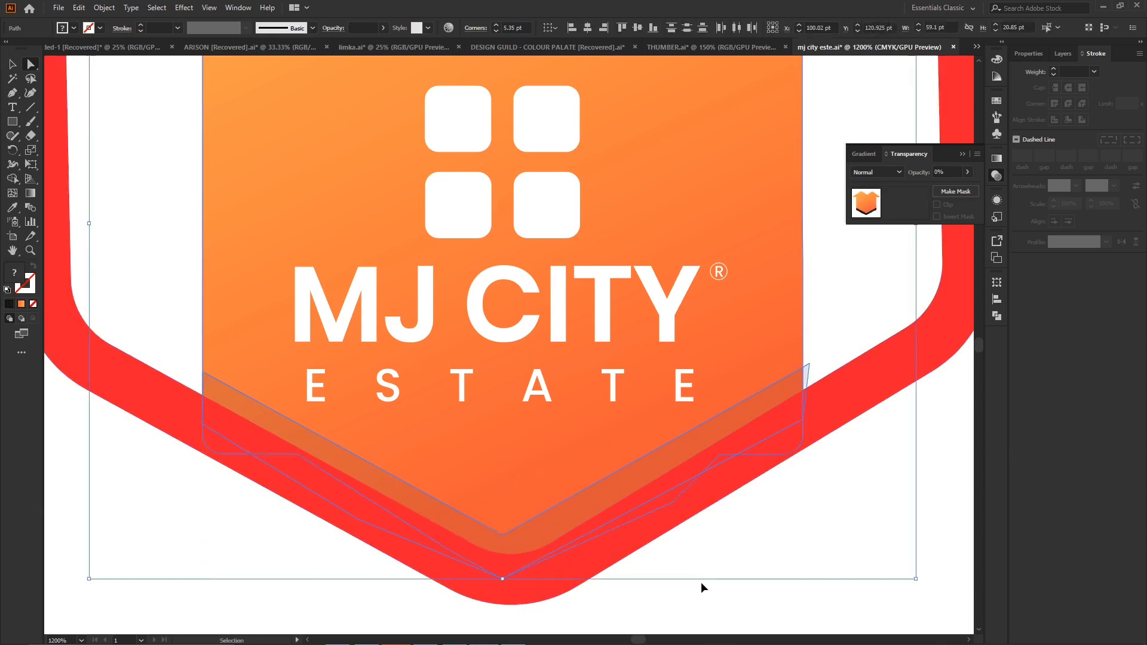
pyautogui.hotkey('ctrl', 'z')
pyautogui.press('a')
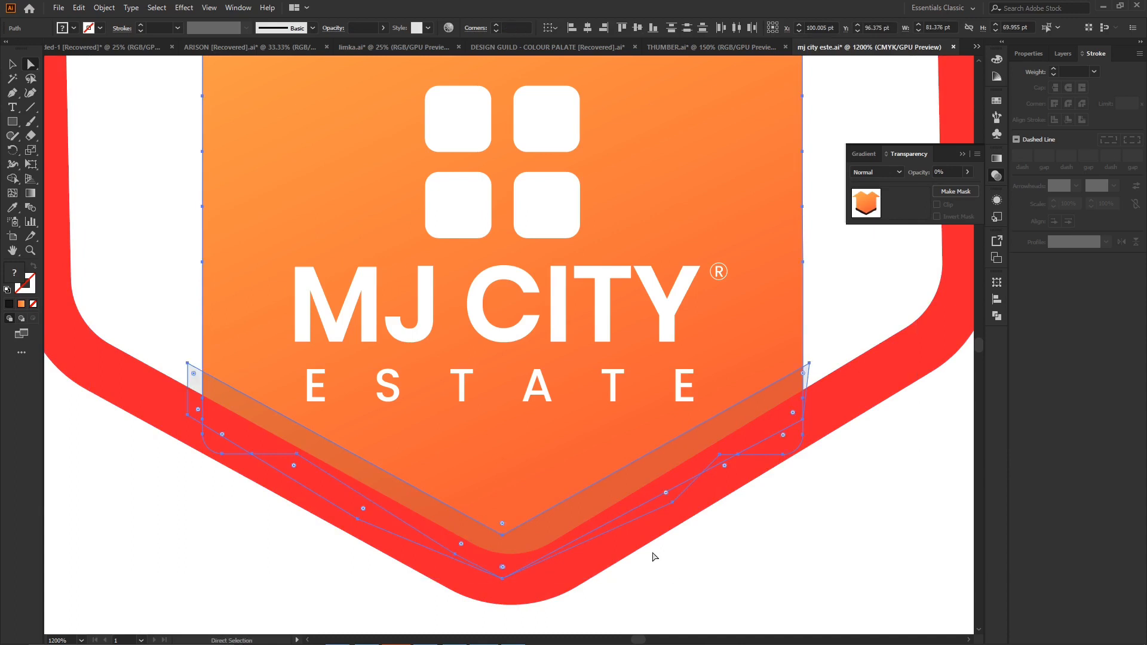
# - Select only the shadow band and nudge it about 1 pt to the right, centring its point over the hexagon's lower tip
pyautogui.click(827, 554)
pyautogui.click(738, 423)
pyautogui.press('Right')
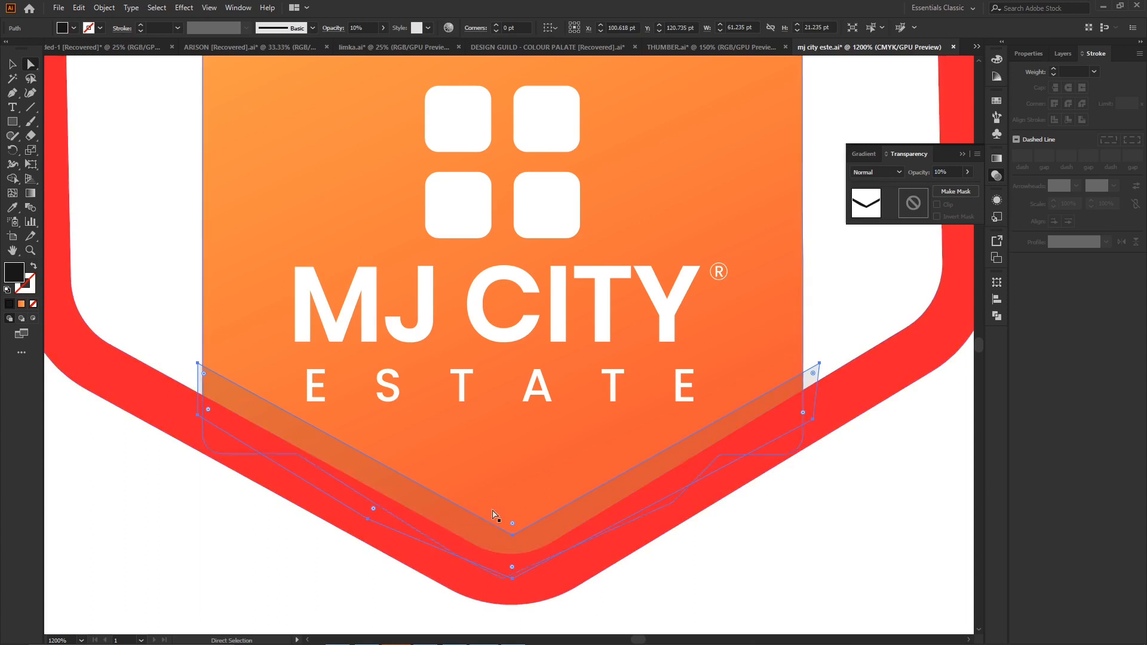
# - Use Shape Builder on the house and shadow band to remove the band's ends outside both house walls, and deselect
pyautogui.keyDown('shift'); pyautogui.click(539, 461); pyautogui.keyUp('shift')
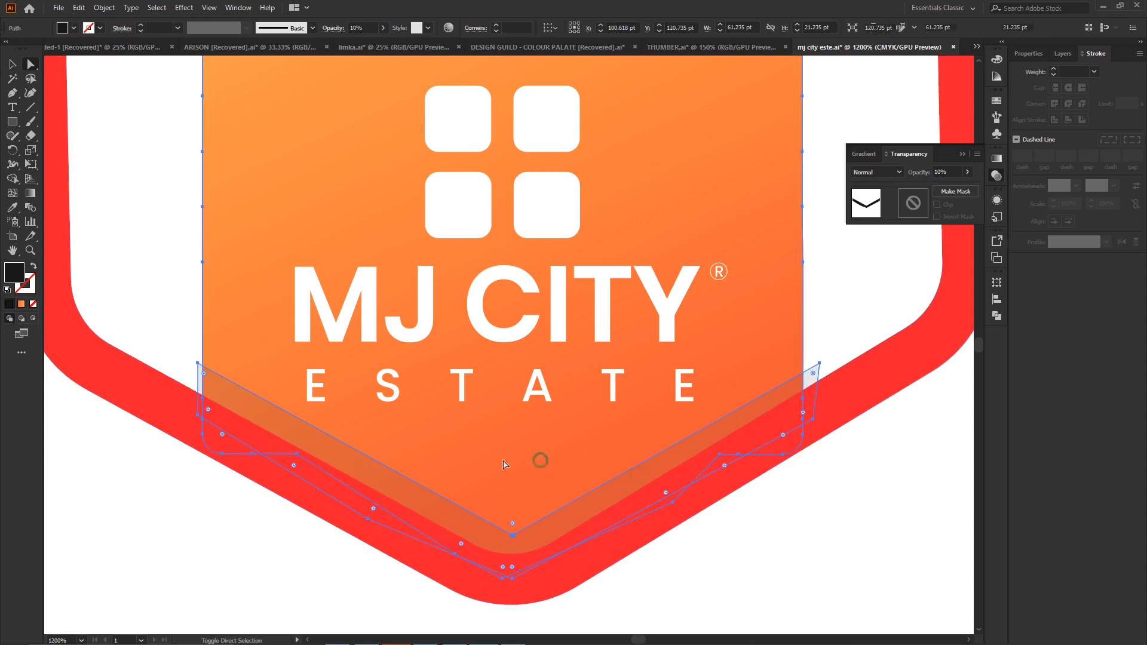
pyautogui.click(12, 179)
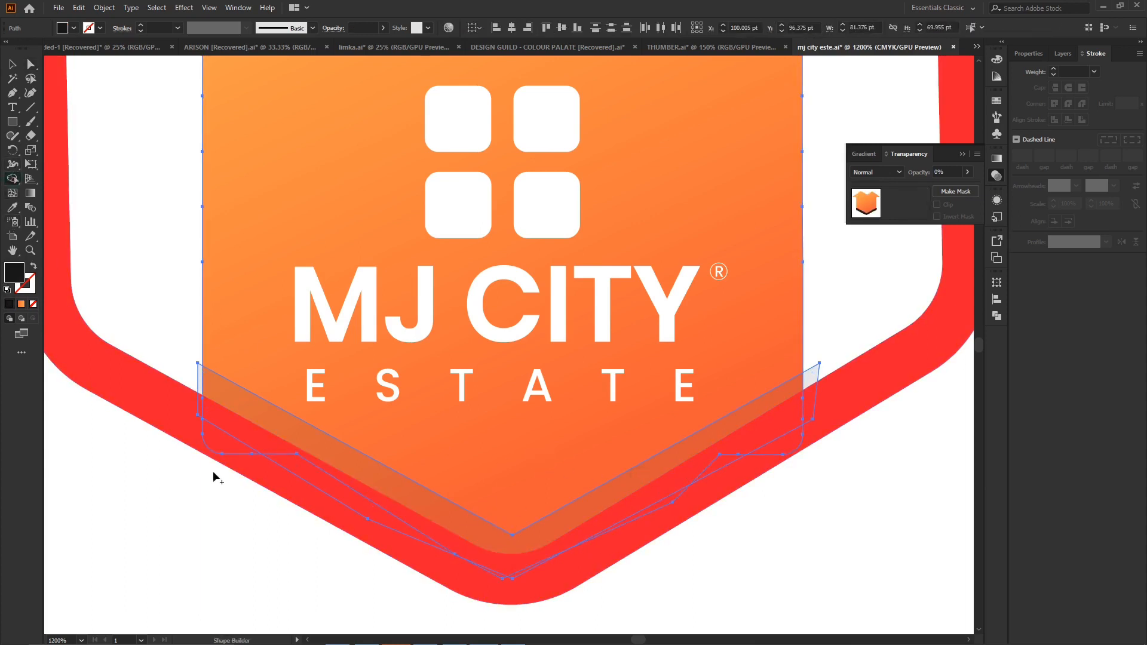
pyautogui.moveTo(198, 385); pyautogui.dragTo(200, 386)
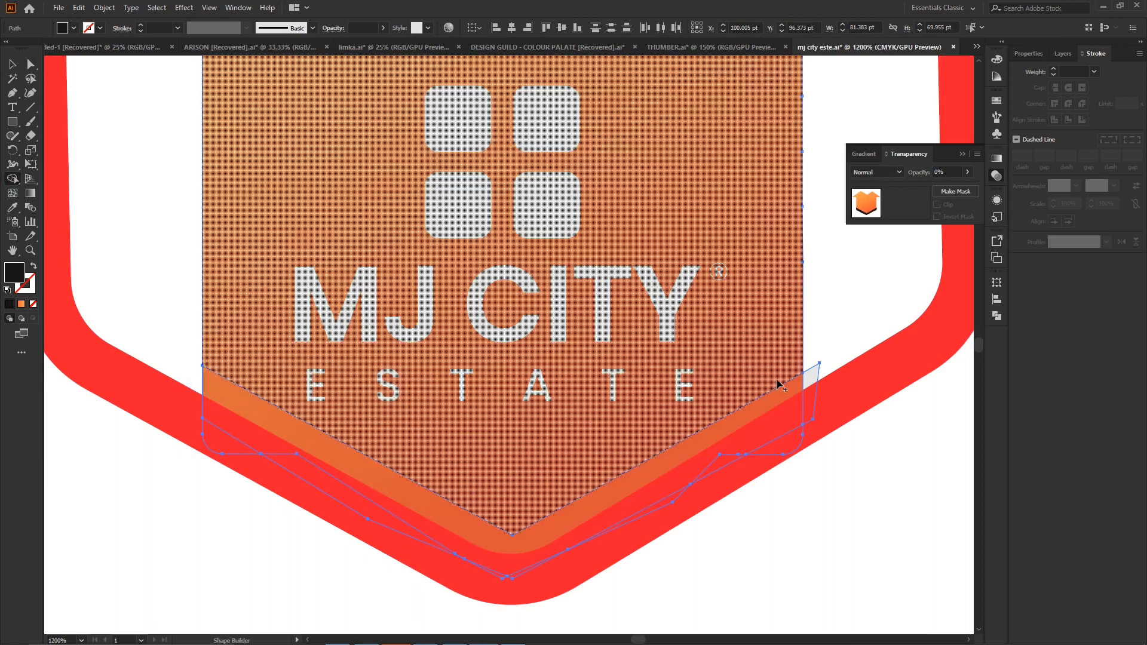
pyautogui.moveTo(826, 361); pyautogui.dragTo(809, 377)
pyautogui.press('a')
pyautogui.click(155, 441)
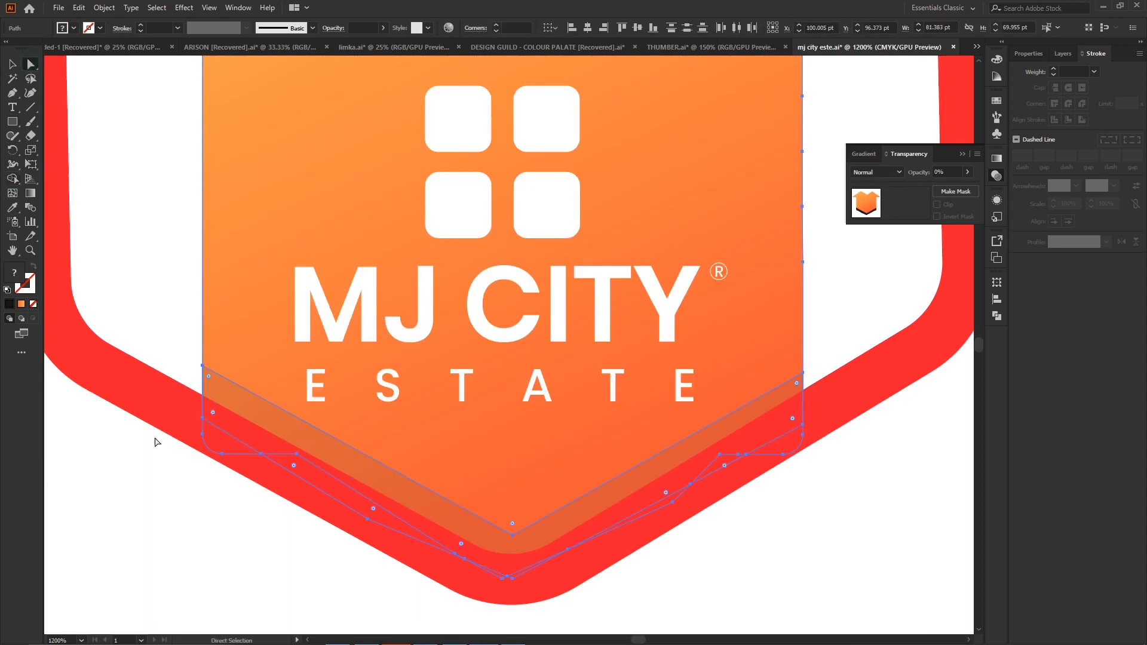
# - Round the shadow band's inner V corner to about 6.64 pt and set the band's opacity to 14%
pyautogui.click(516, 538)
pyautogui.moveTo(513, 511); pyautogui.dragTo(524, 466)
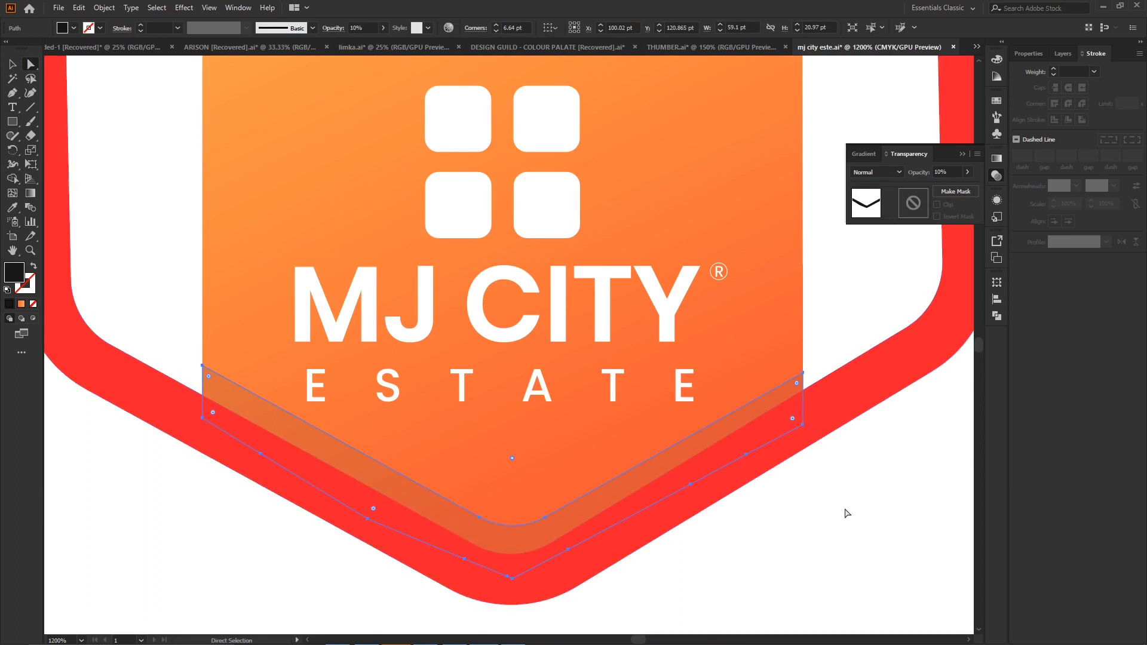
pyautogui.click(939, 172)
pyautogui.click(799, 533)
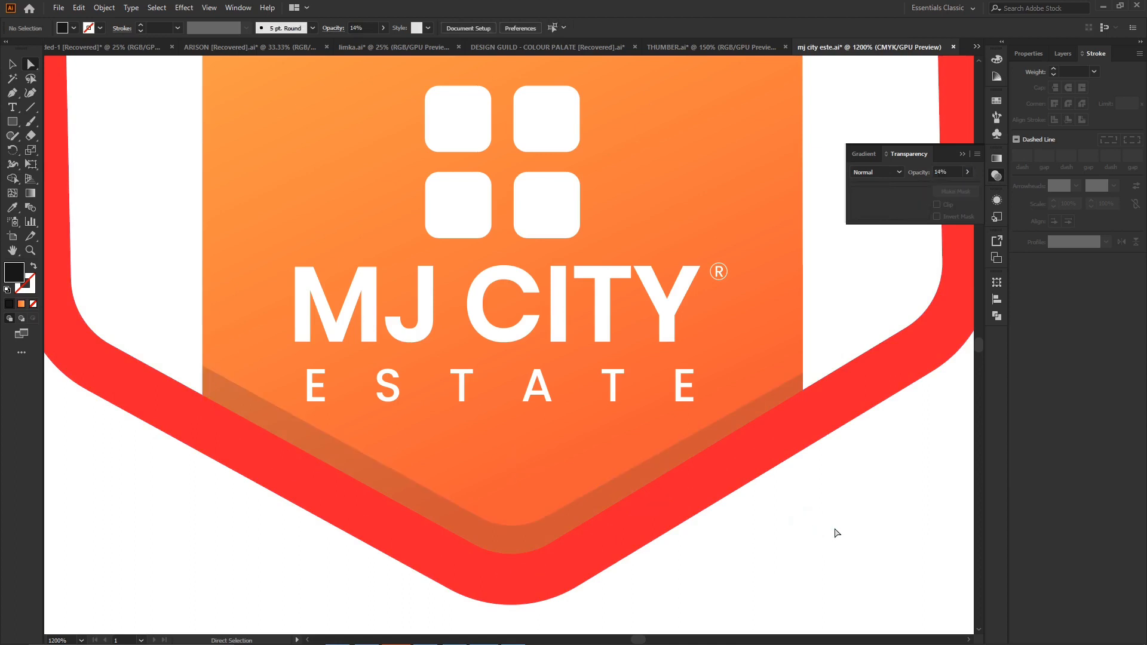
pyautogui.hotkey('ctrl', '-')
pyautogui.hotkey('ctrl', '-')
pyautogui.hotkey('ctrl', '-')
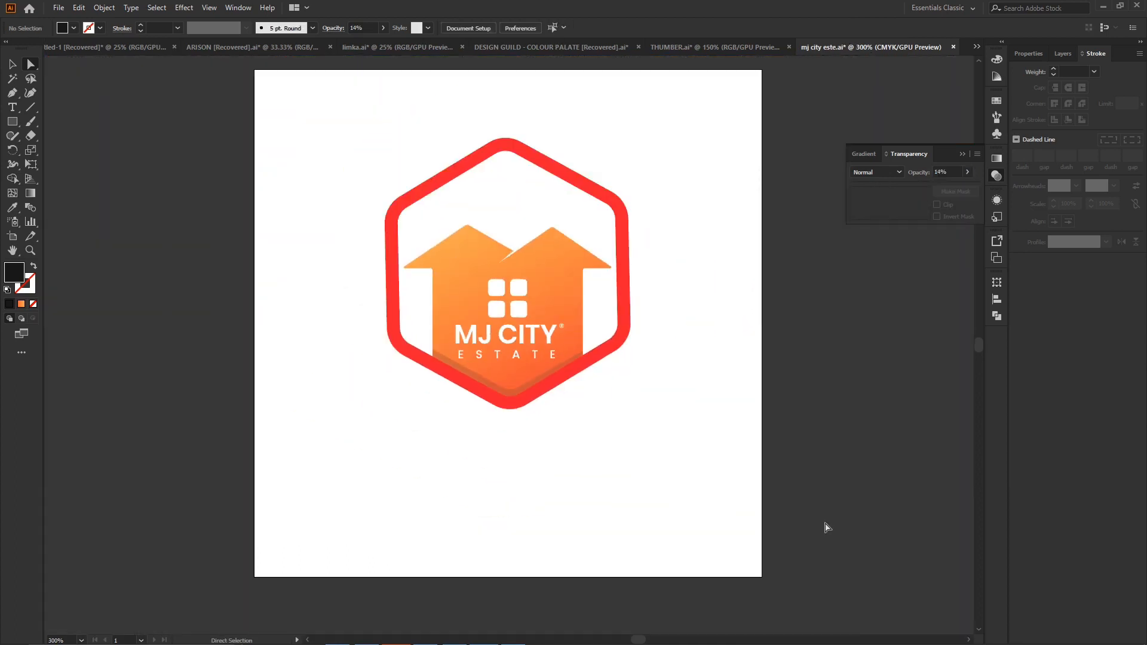
# - Raise the shadow band's upper-right anchor slightly along the house wall with the Curvature tool, and deselect the band
pyautogui.click(472, 380)
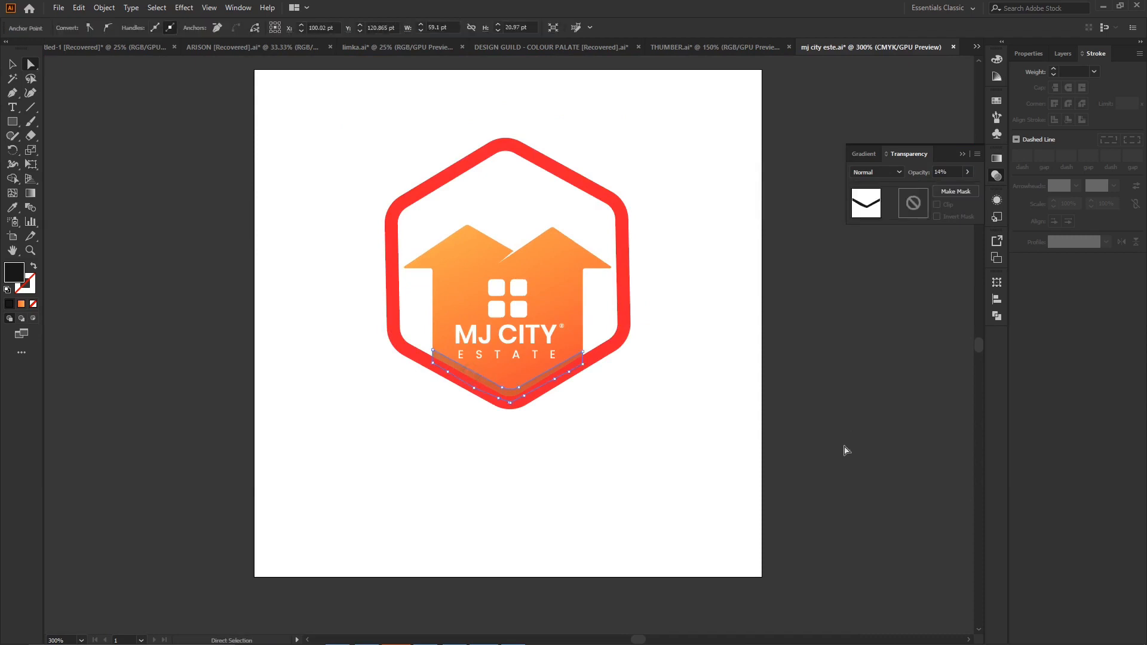
pyautogui.hotkey('ctrl', '+')
pyautogui.hotkey('ctrl', '+')
pyautogui.hotkey('ctrl', '+')
pyautogui.hotkey('ctrl', '+')
pyautogui.hscroll(-6, 830, 430)
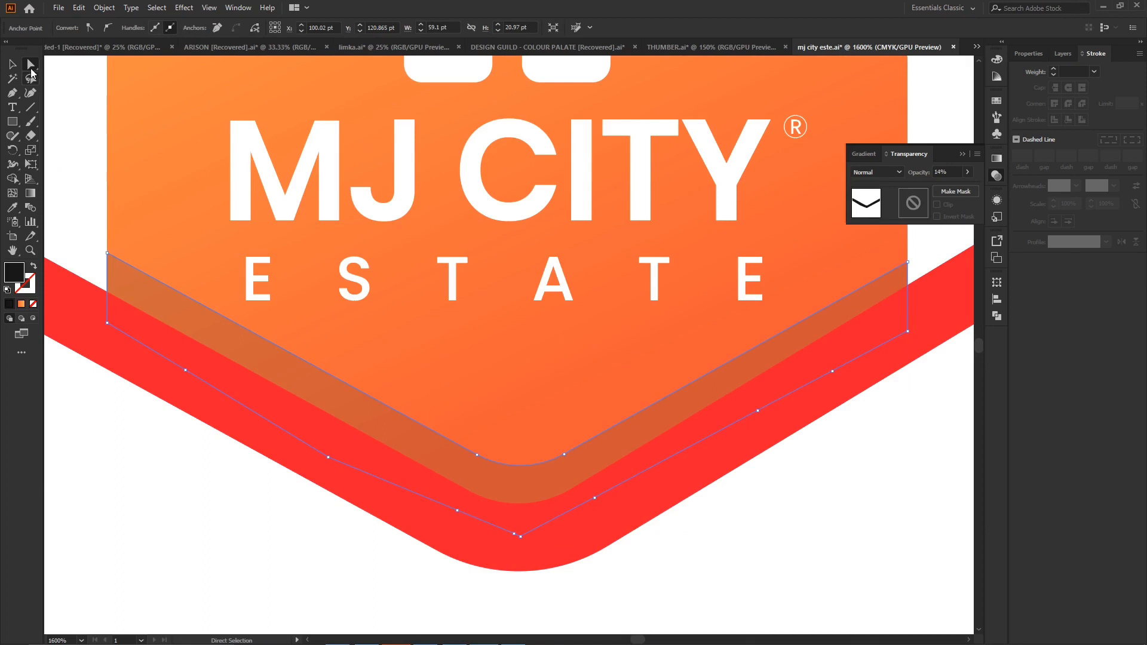
pyautogui.click(32, 94)
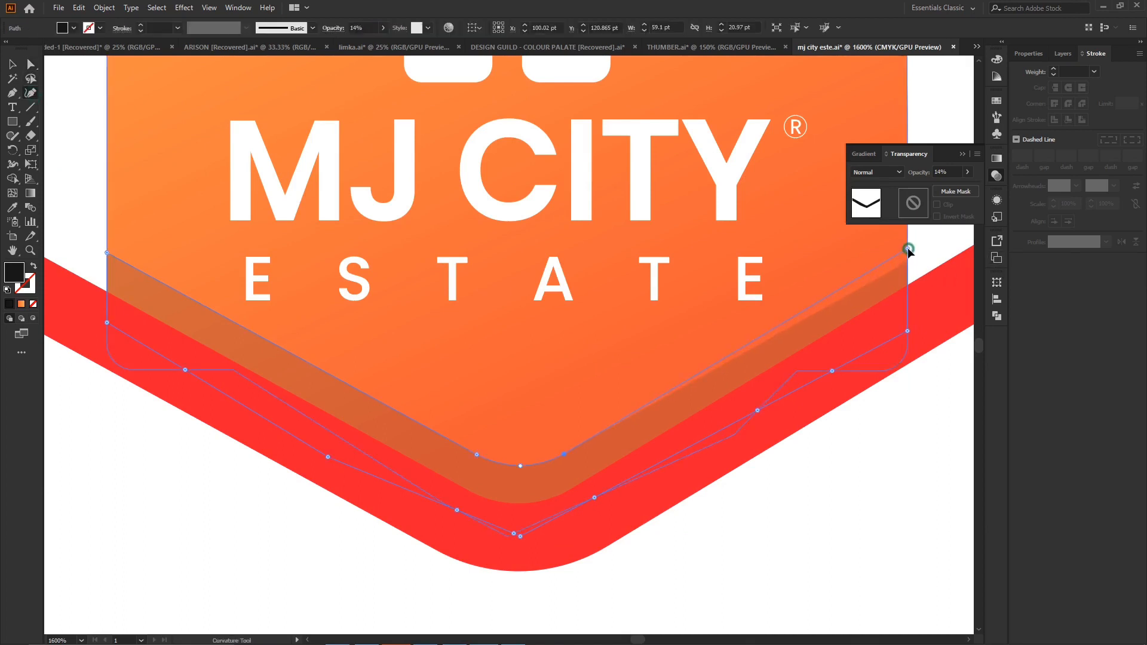
pyautogui.click(908, 248)
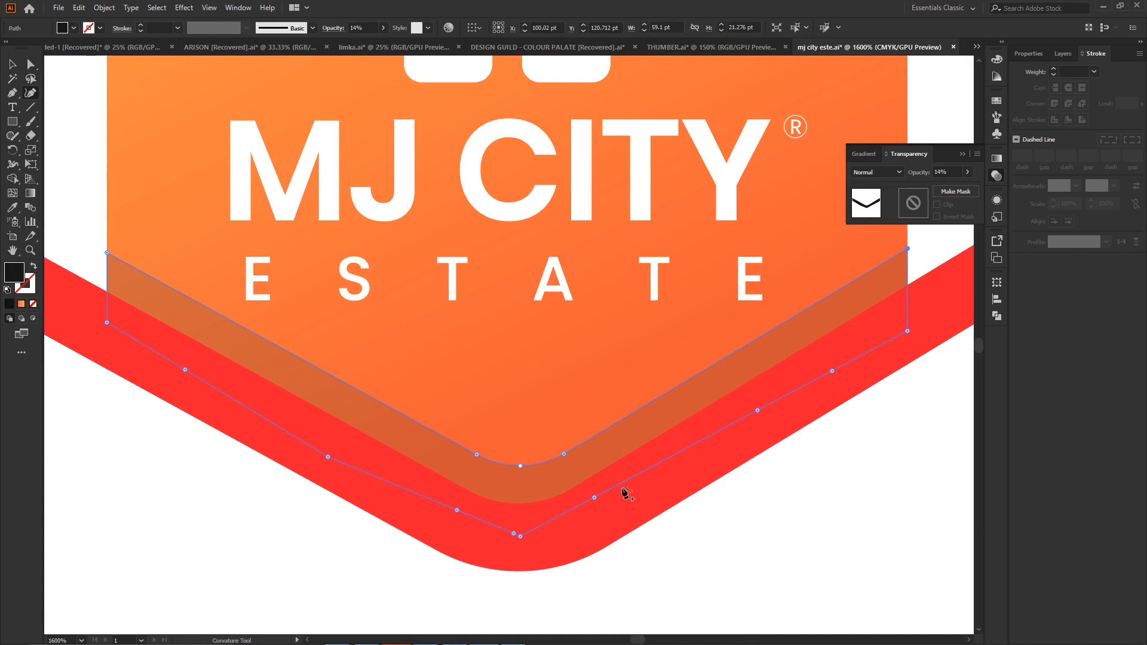
pyautogui.scroll(-2, 625, 493)
pyautogui.click(10, 64)
pyautogui.click(75, 425)
# - Change the shadow band's fill to dark red #AF000D
pyautogui.click(274, 306)
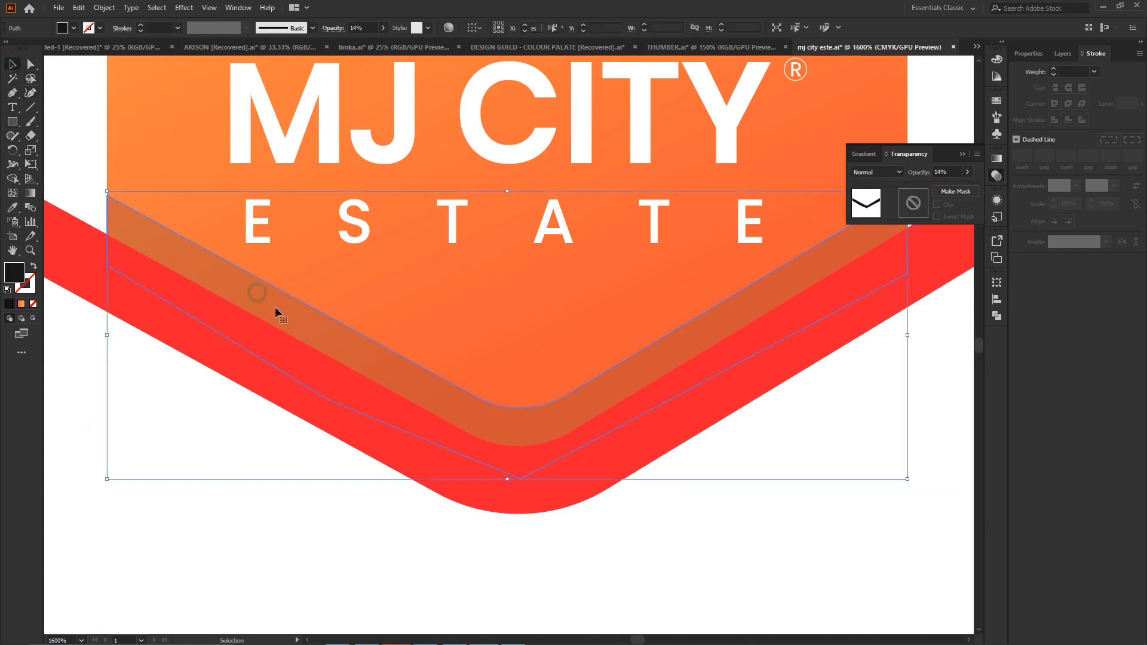
pyautogui.doubleClick(12, 272)
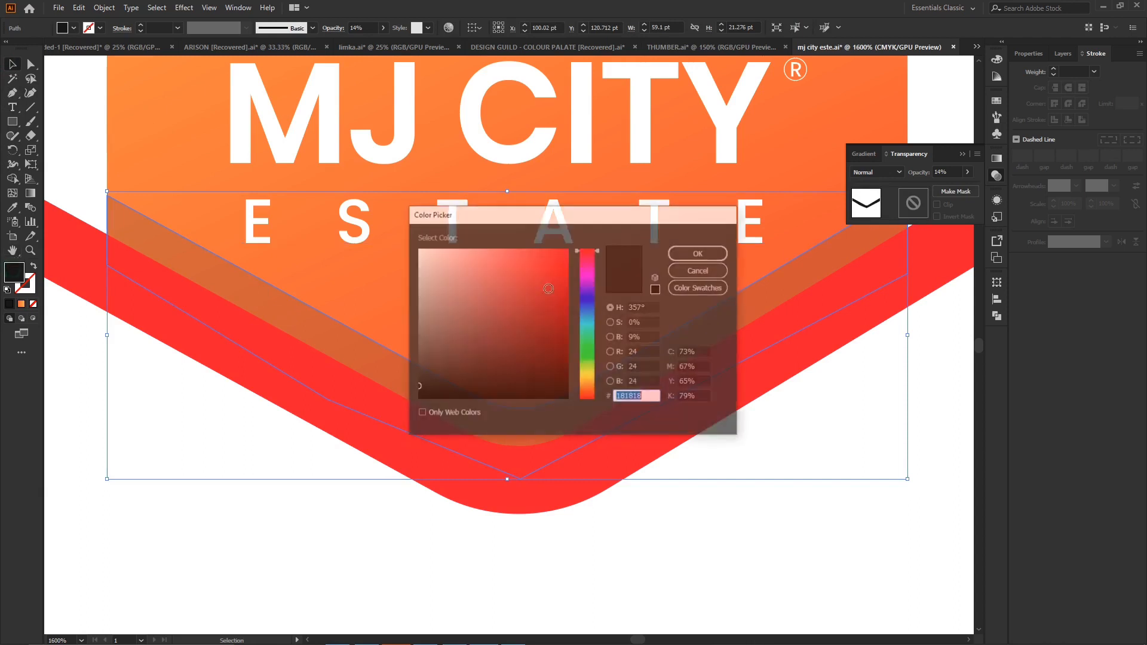
pyautogui.click(560, 291)
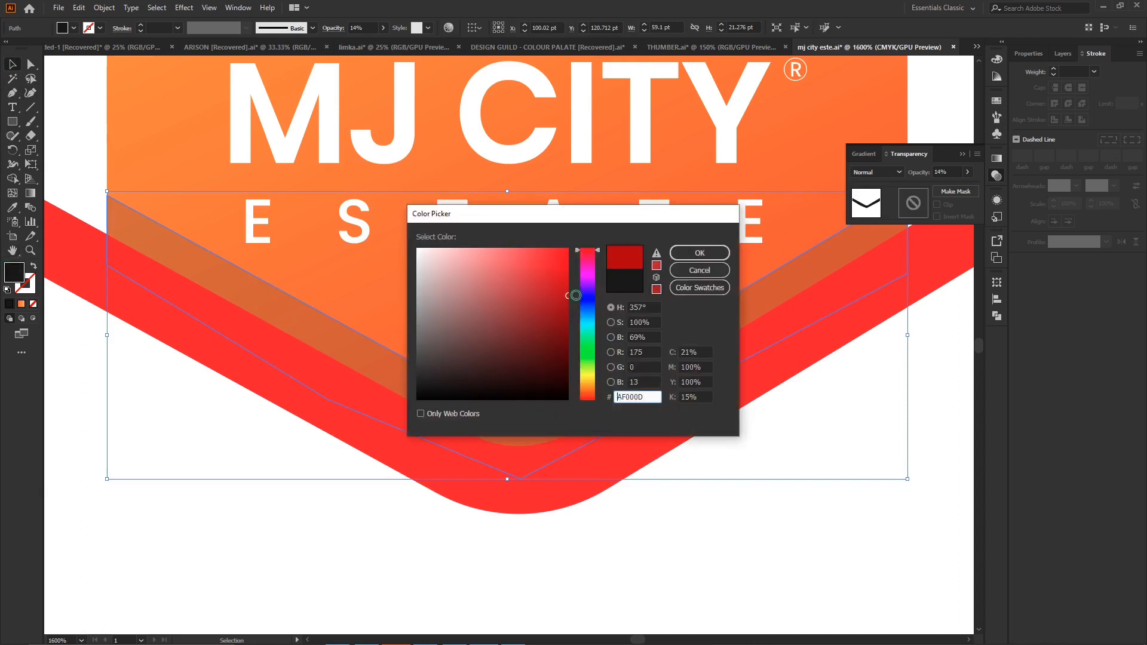
pyautogui.click(699, 253)
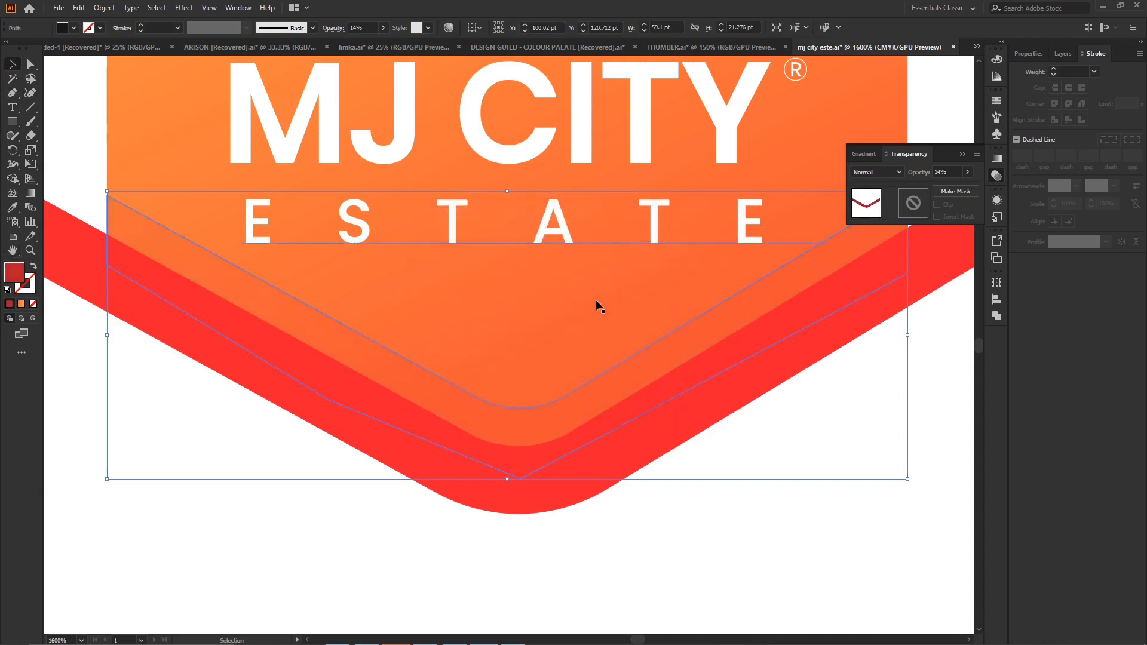
# - Set the dark red shadow band's opacity to 40%, deselect it and check the whole logo
pyautogui.click(942, 172)
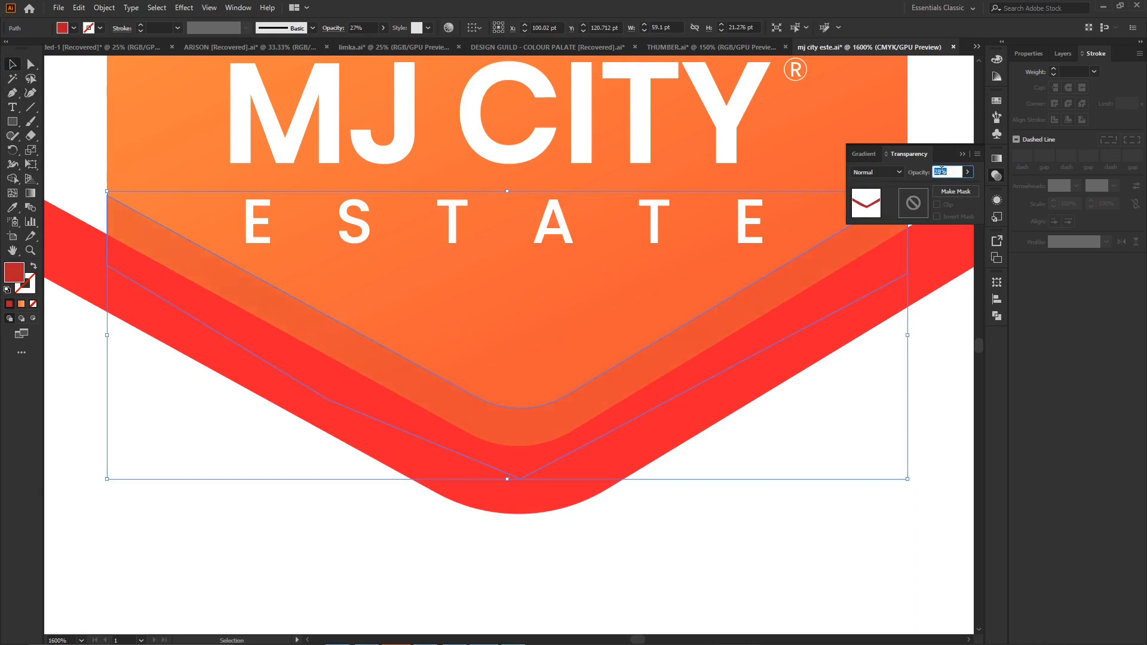
pyautogui.click(769, 552)
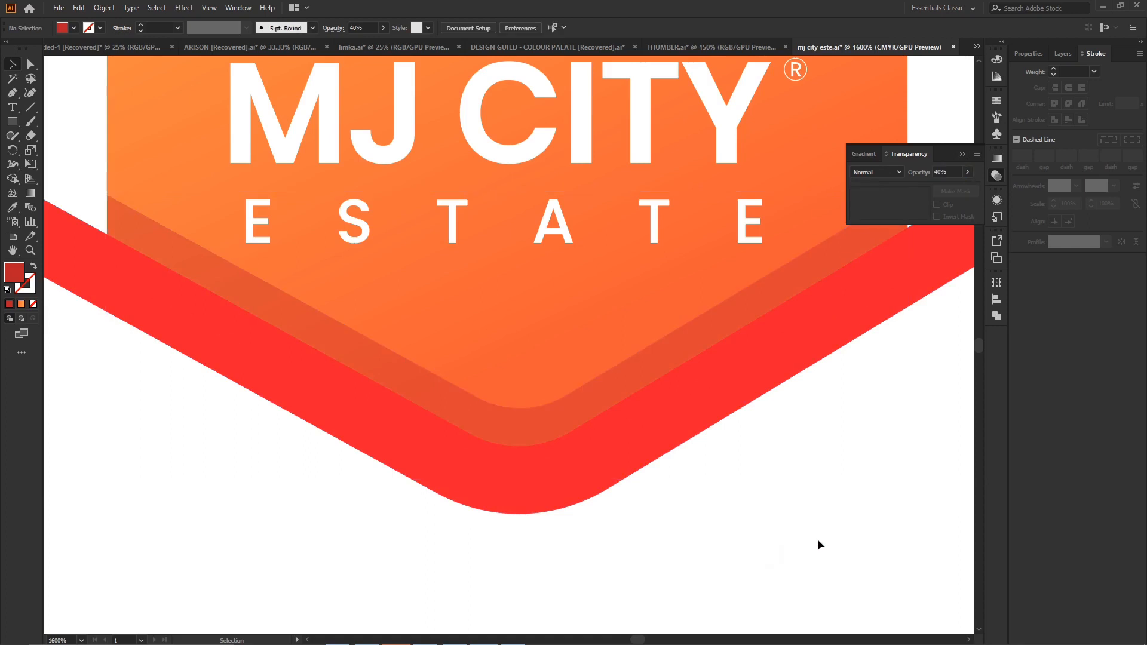
pyautogui.hotkey('ctrl', '-')
pyautogui.hotkey('ctrl', '-')
pyautogui.hotkey('ctrl', '-')
pyautogui.hotkey('ctrl', '-')
pyautogui.hotkey('ctrl', '-')
pyautogui.hotkey('ctrl', '-')
pyautogui.hotkey('ctrl', '-')
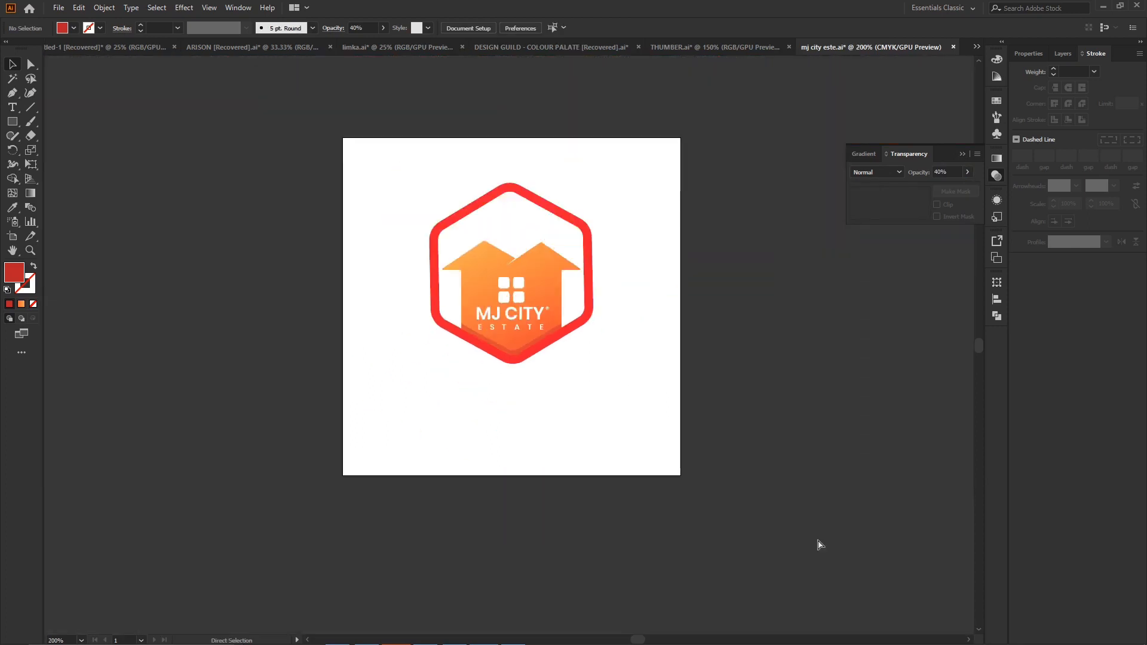
pyautogui.hotkey('ctrl', '+')
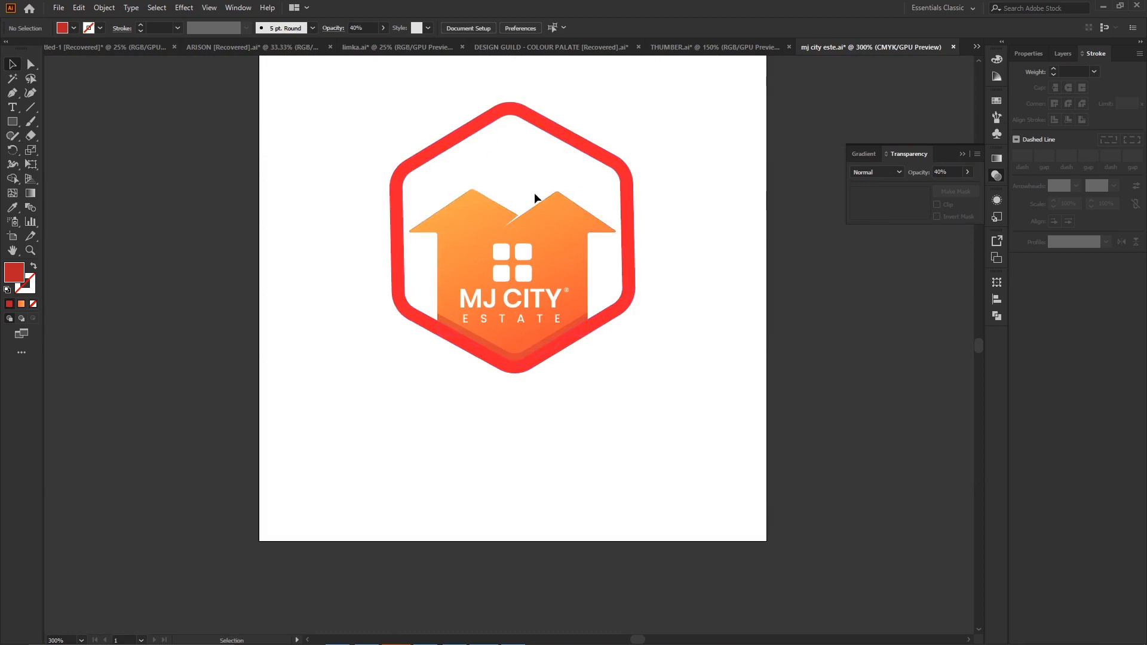
# - Scale the four-pane window down to about 13.8 by 13.6 pt above the MJ CITY text
pyautogui.click(497, 274)
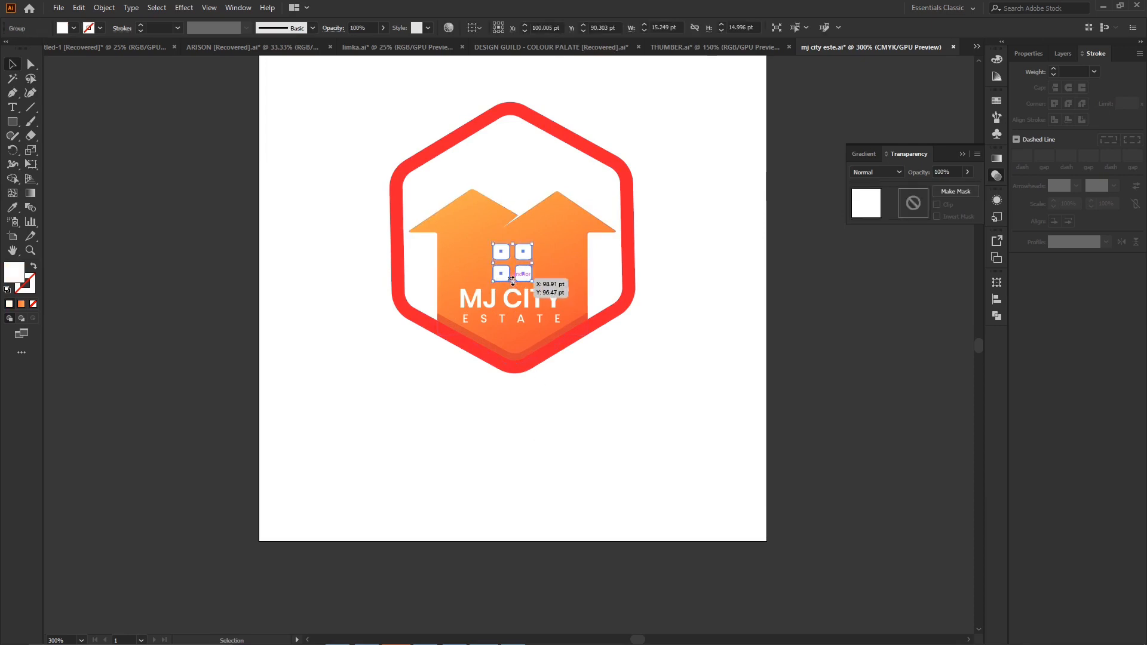
pyautogui.moveTo(513, 280); pyautogui.dragTo(513, 279)
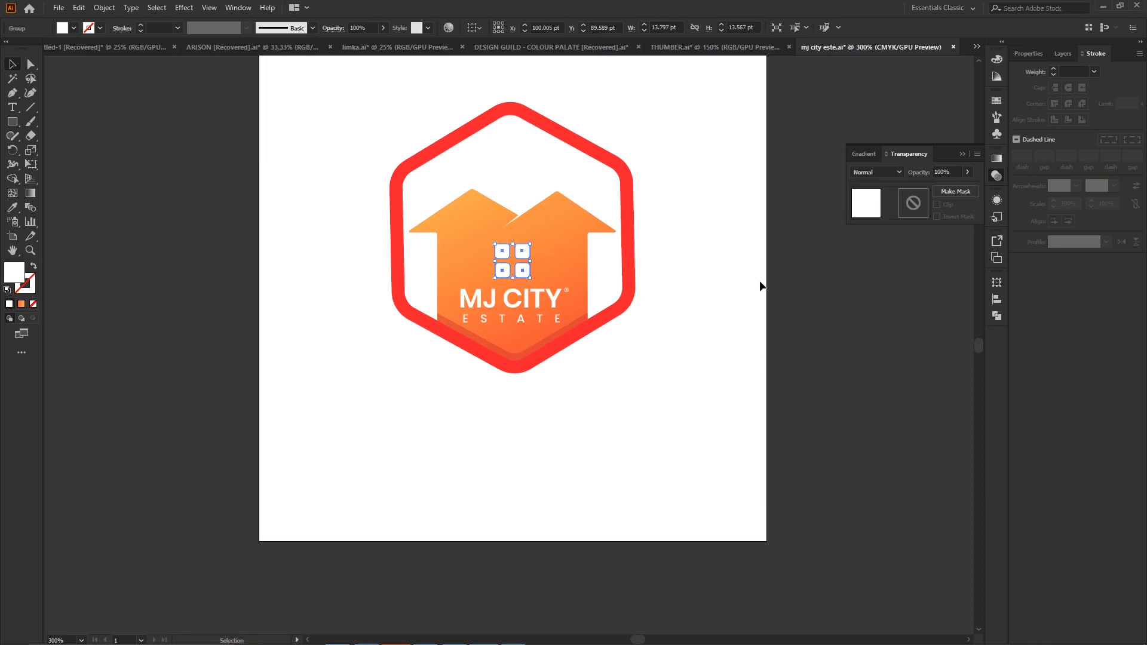
pyautogui.click(840, 302)
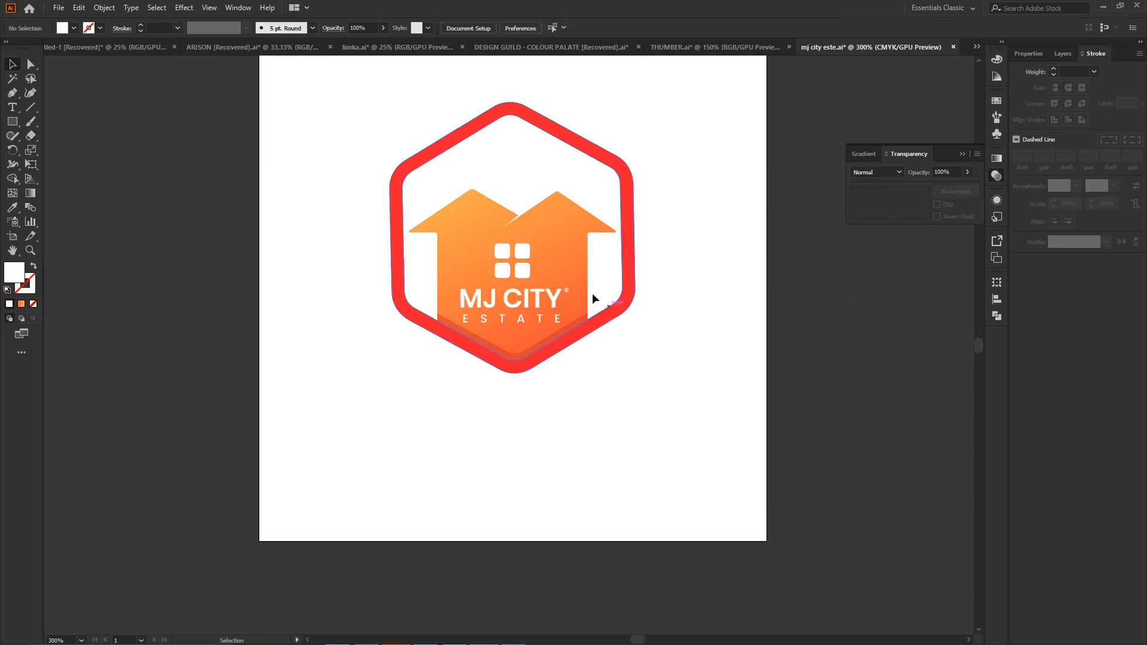
# - Try placing two copies of the four-pane window side by side above the MJ CITY text, and undo it
pyautogui.click(521, 254)
pyautogui.moveTo(523, 252); pyautogui.dragTo(491, 253)
pyautogui.click(707, 274)
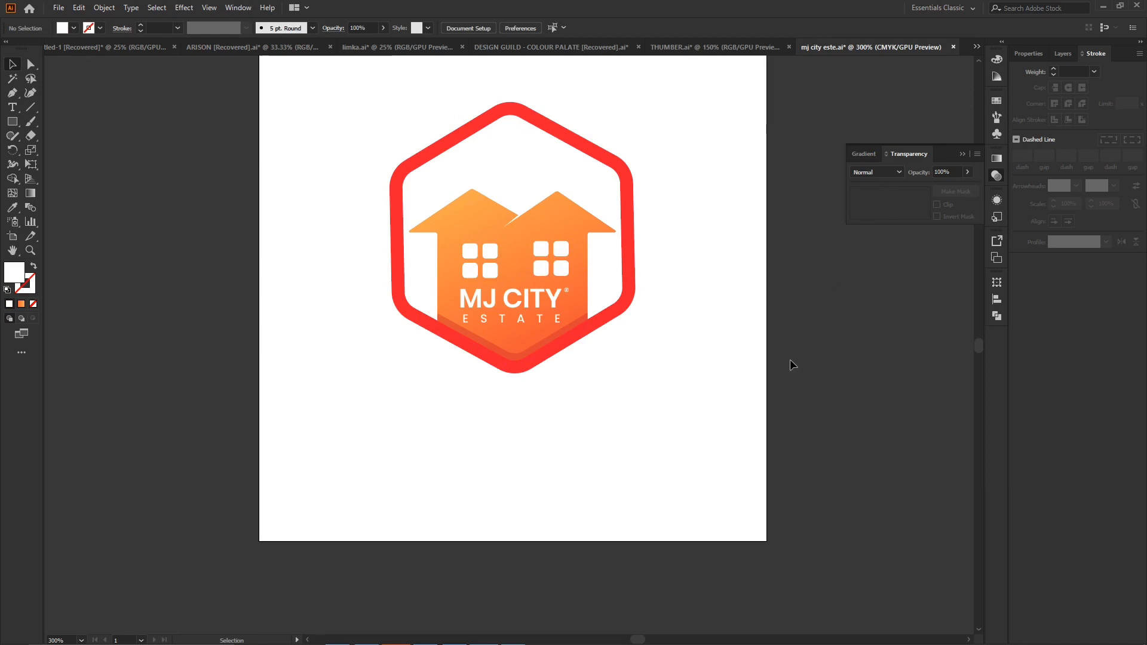
pyautogui.hotkey('ctrl', 'z')
pyautogui.hotkey('ctrl', 'z')
pyautogui.hotkey('ctrl', 'z')
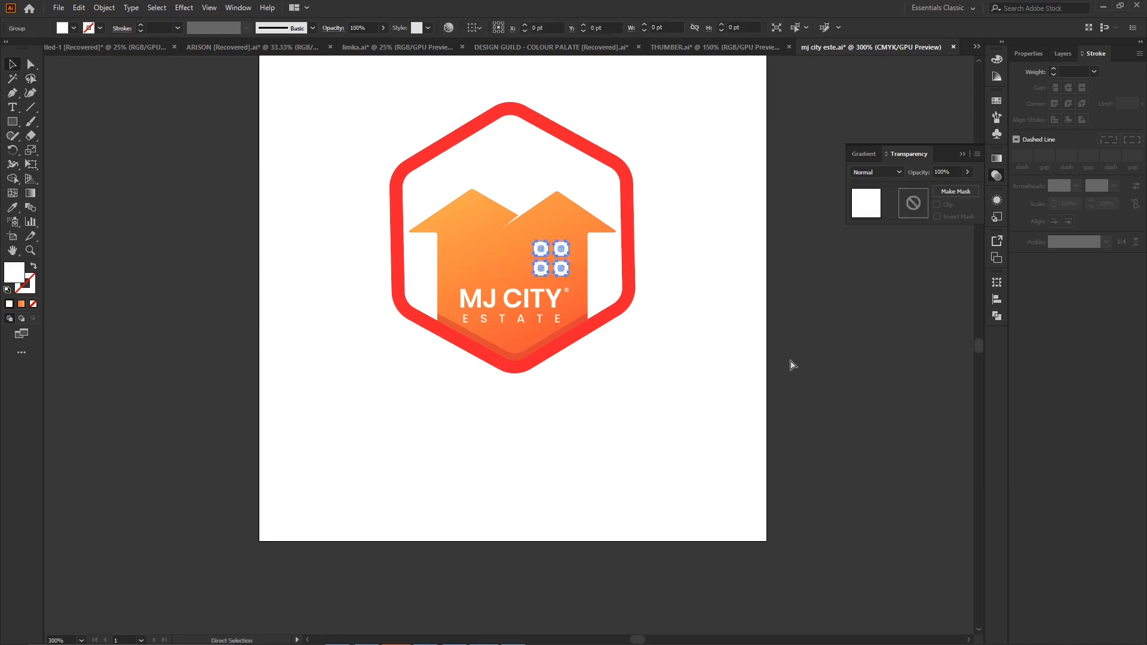
# - Group the MJ CITY, ESTATE and ® texts, move the group up 2 pt, and raise the four-pane window by 1 pt
pyautogui.click(518, 318)
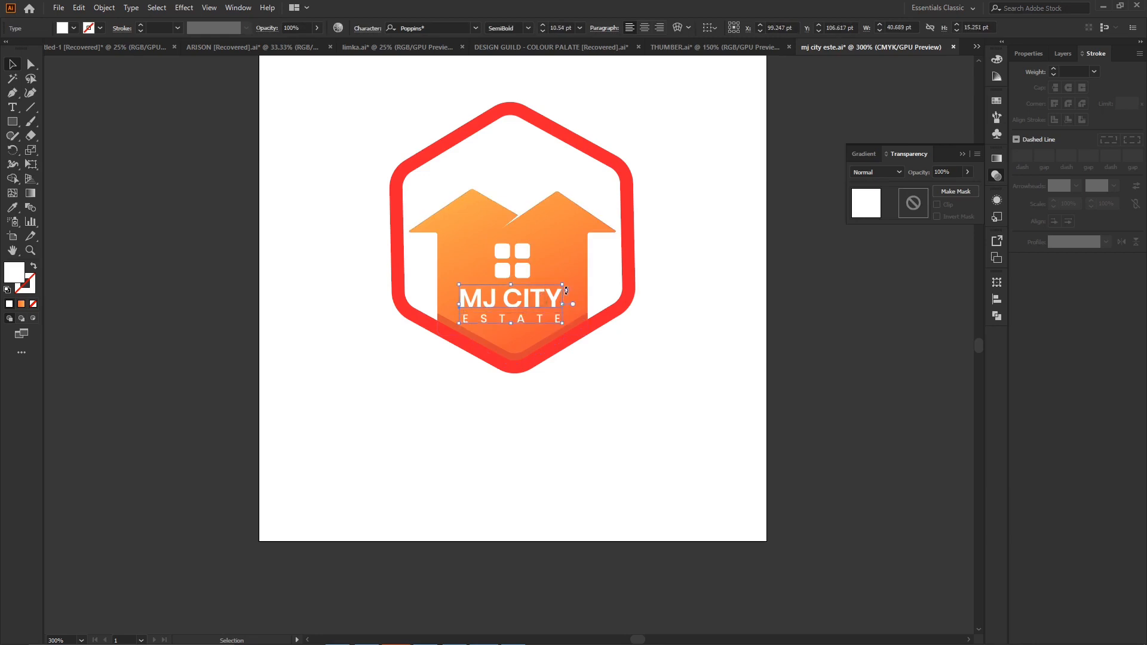
pyautogui.click(726, 296)
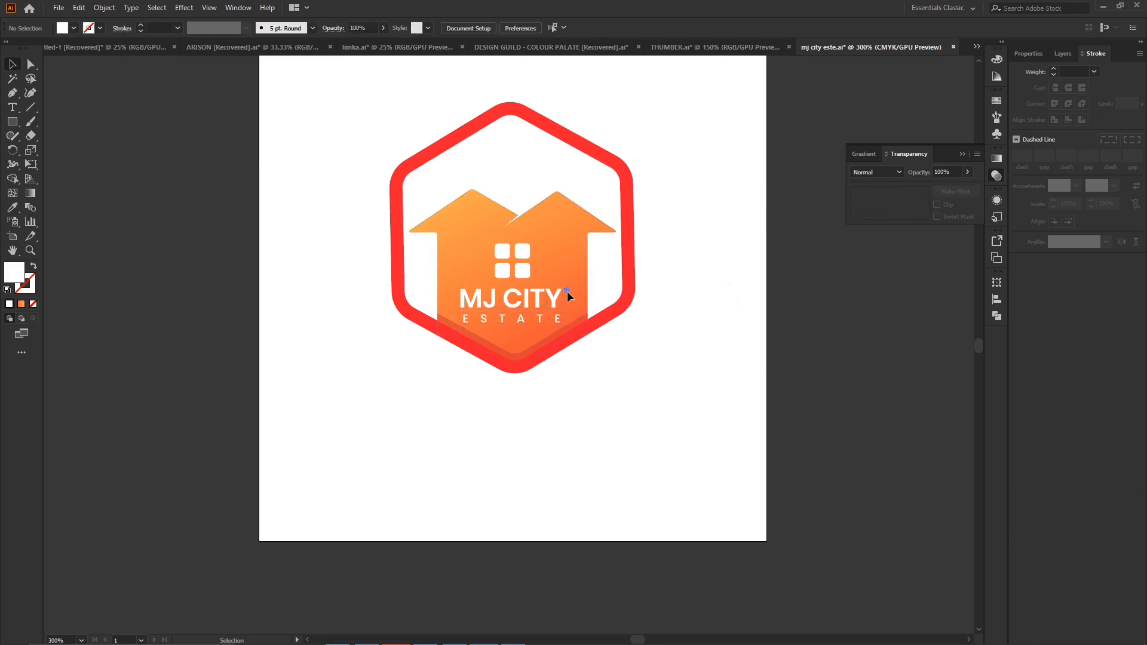
pyautogui.click(533, 319)
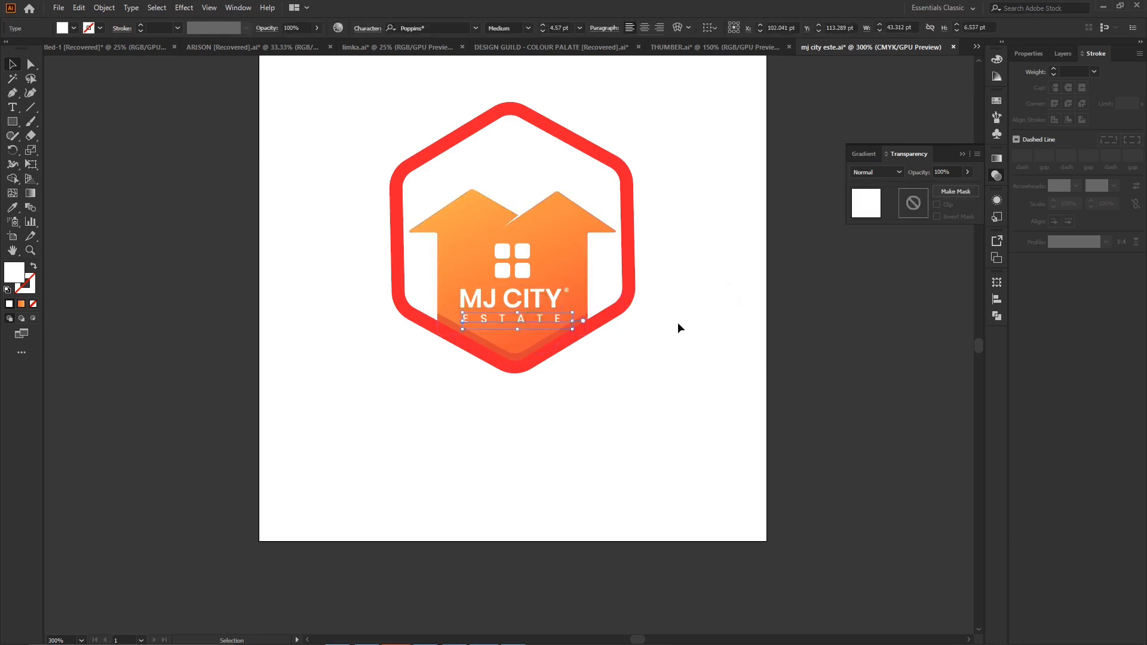
pyautogui.keyDown('shift'); pyautogui.click(527, 303); pyautogui.keyUp('shift')
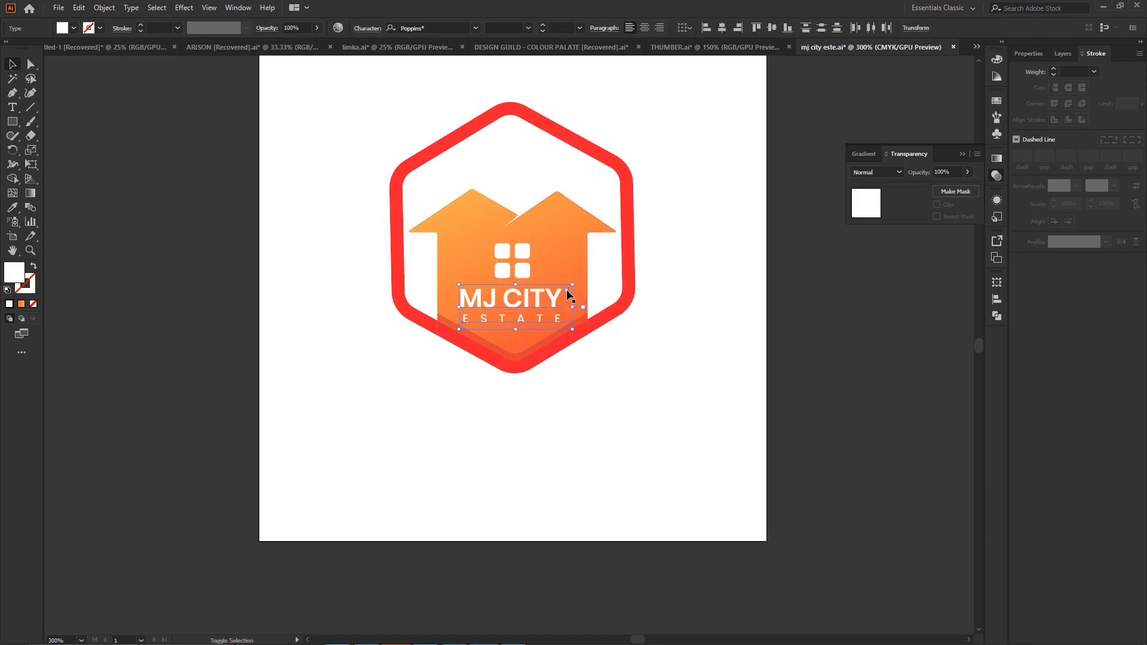
pyautogui.hotkey('ctrl', 'g')
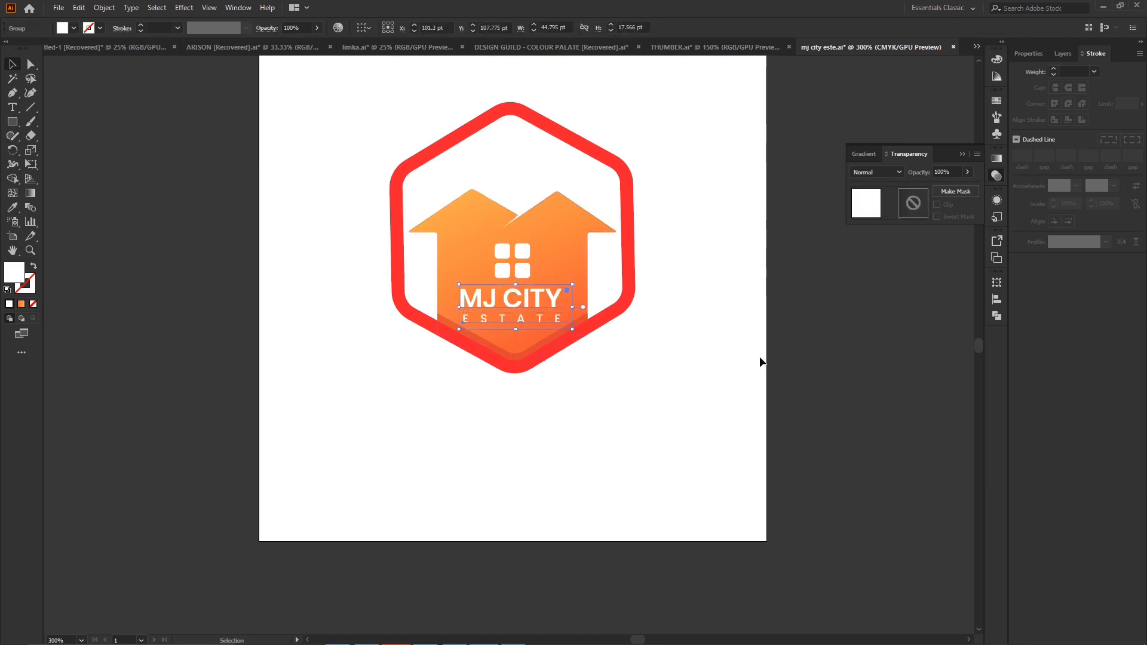
pyautogui.press('Up')
pyautogui.press('Up')
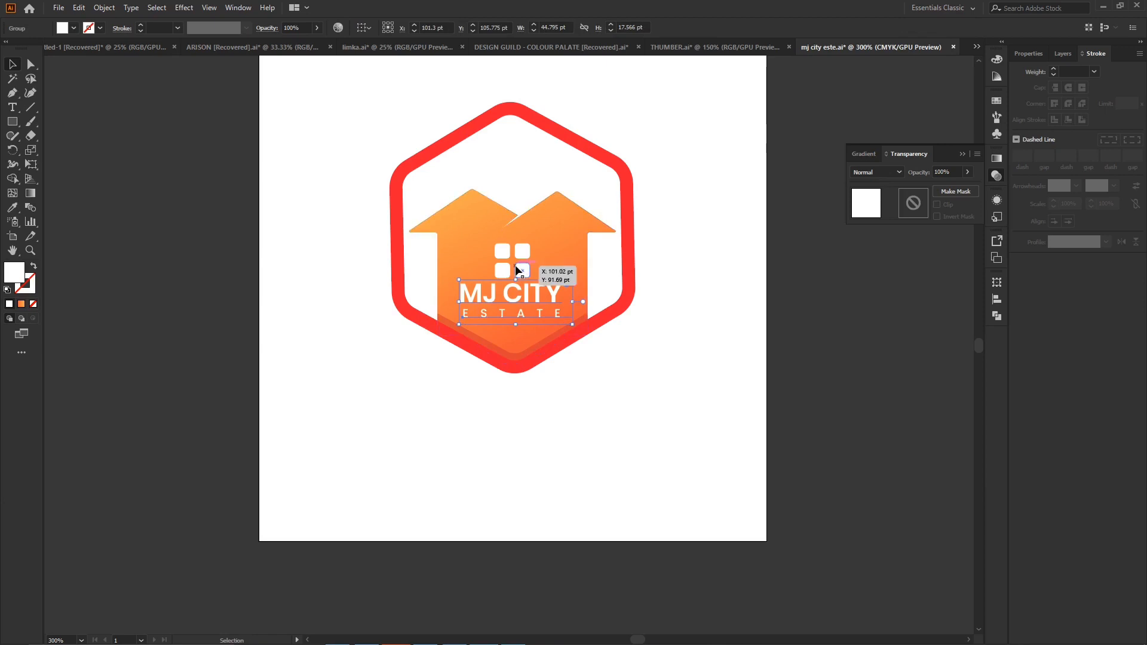
pyautogui.click(501, 251)
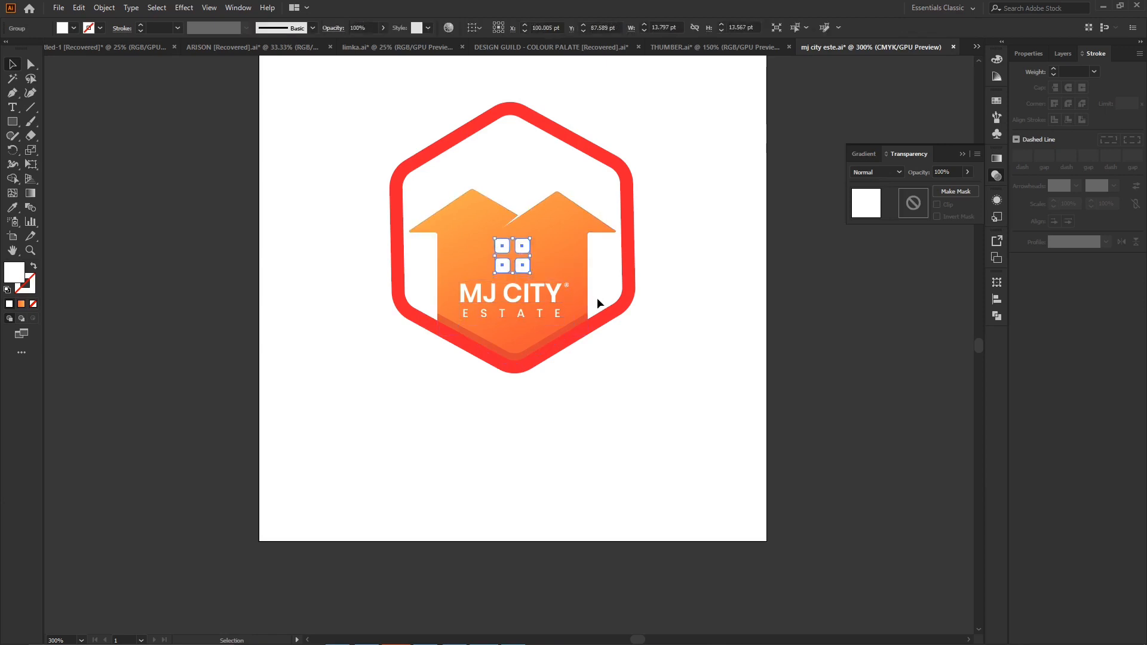
pyautogui.click(636, 332)
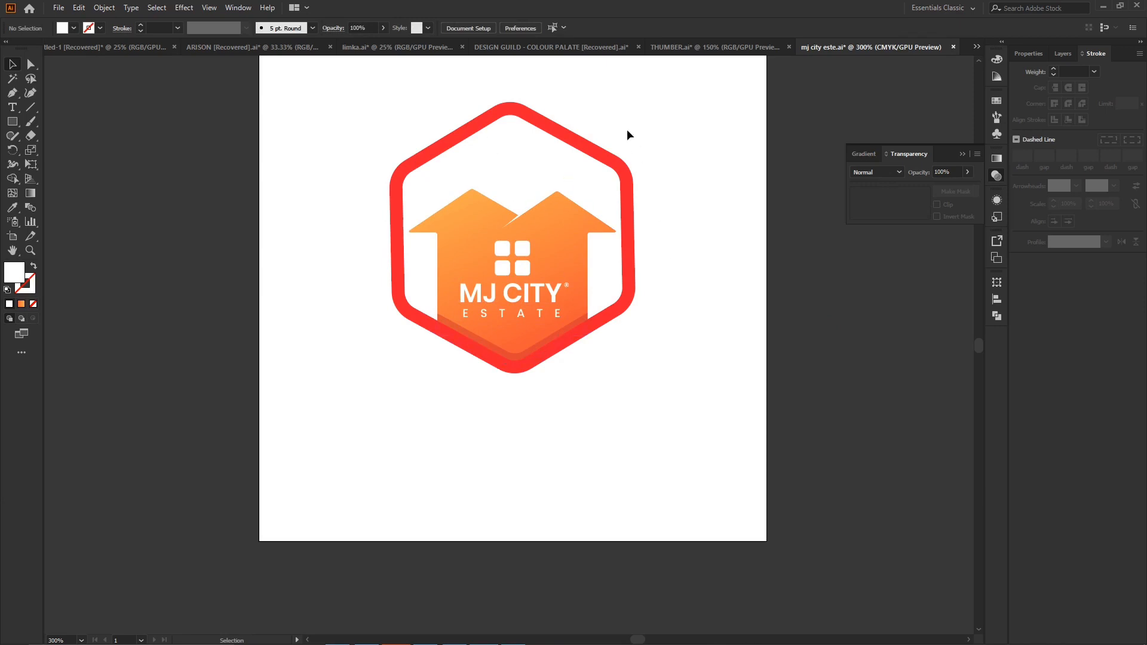
# - Fill the hexagon frame with the orange linear gradient and angle it to about -126.2° across the frame
pyautogui.click(595, 150)
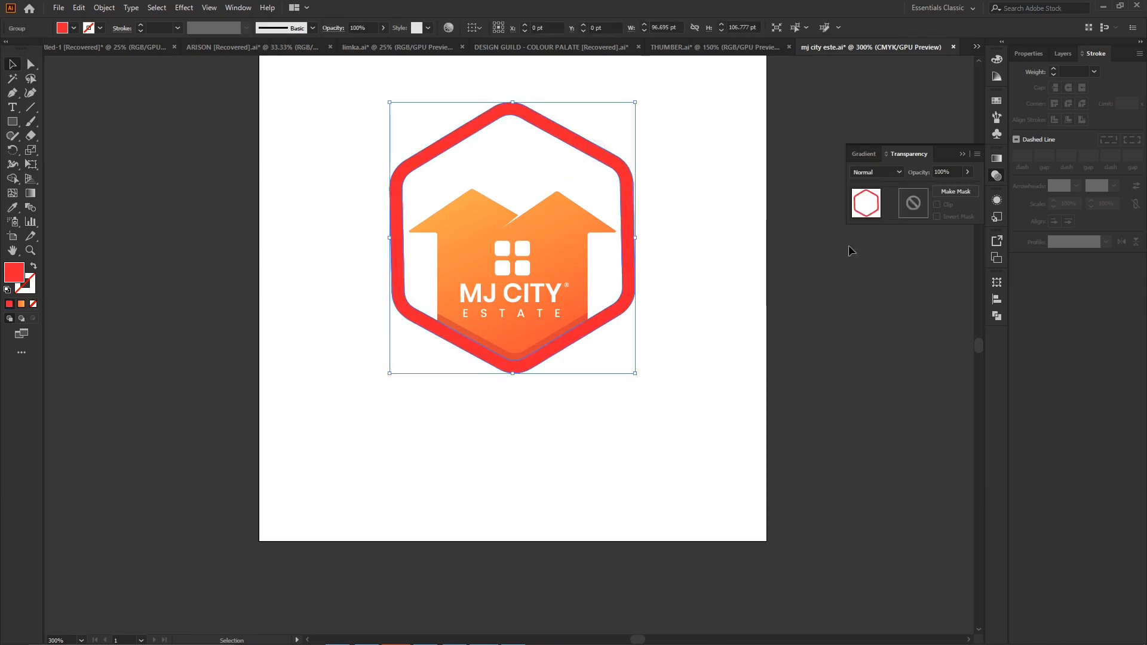
pyautogui.click(960, 154)
pyautogui.click(998, 166)
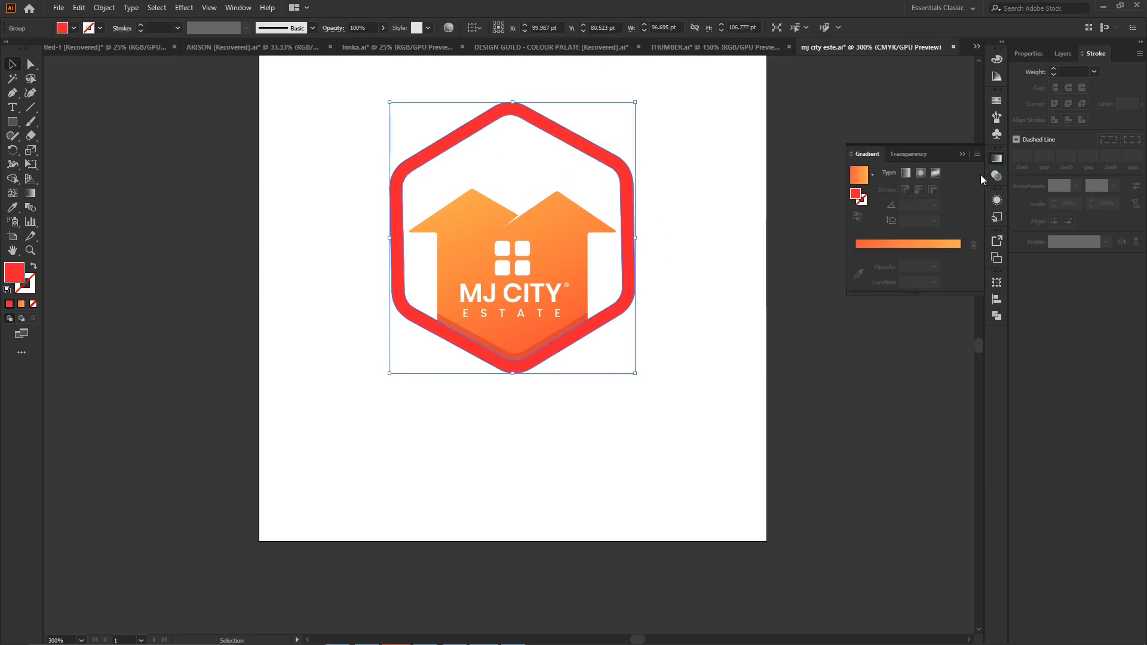
pyautogui.click(894, 249)
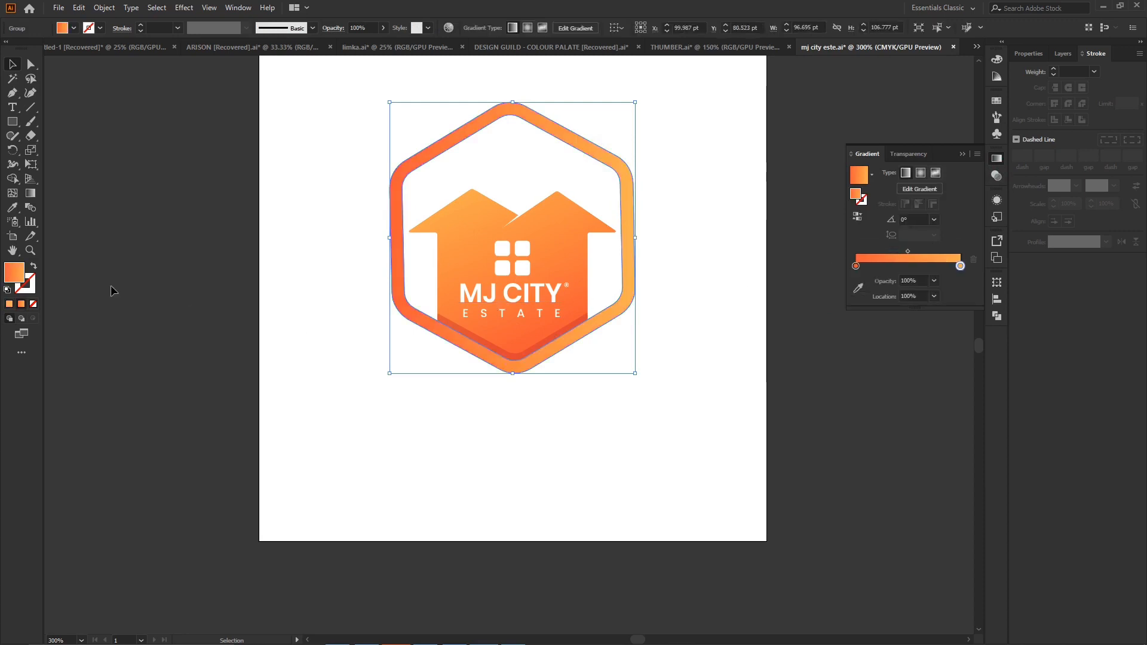
pyautogui.click(30, 193)
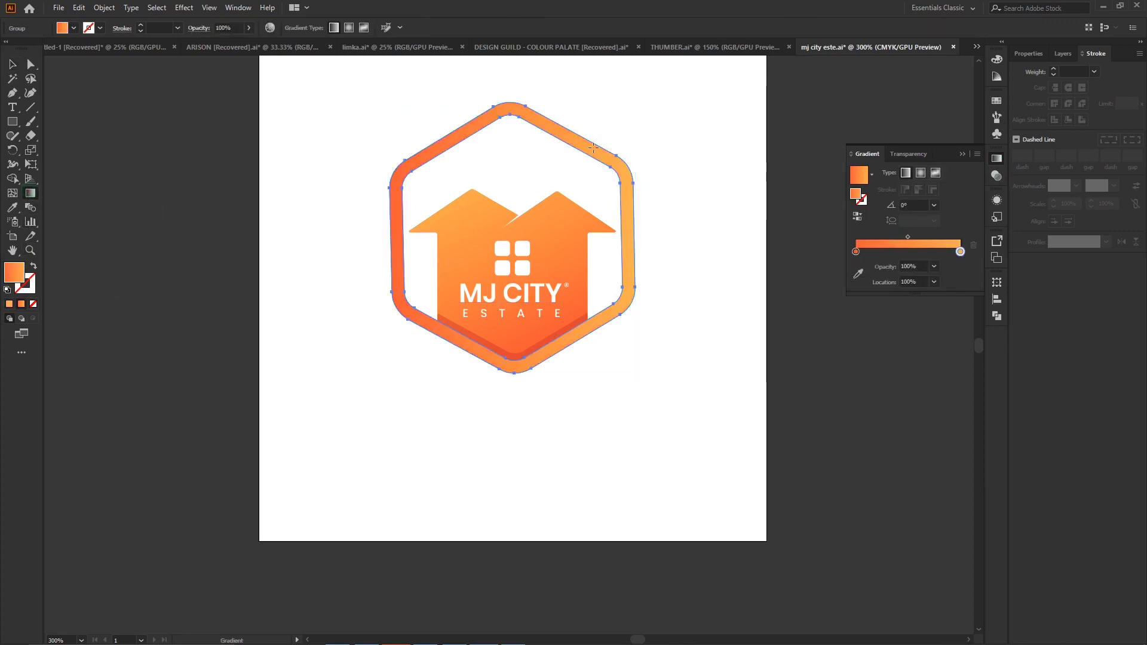
pyautogui.moveTo(613, 125); pyautogui.dragTo(428, 377)
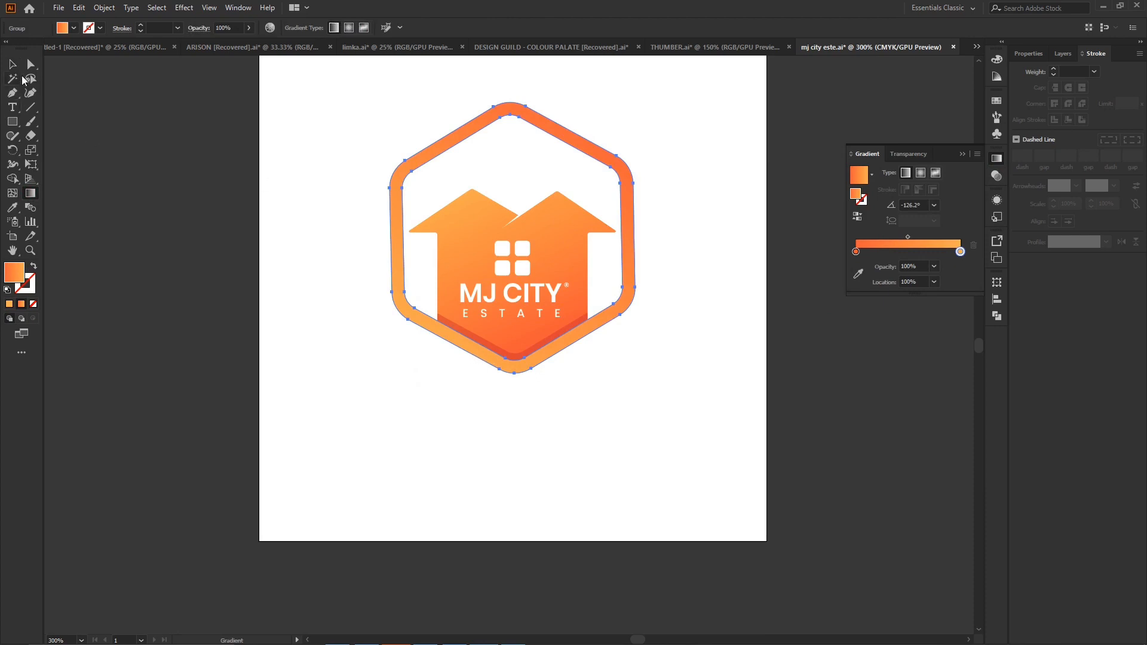
pyautogui.click(12, 64)
pyautogui.click(687, 295)
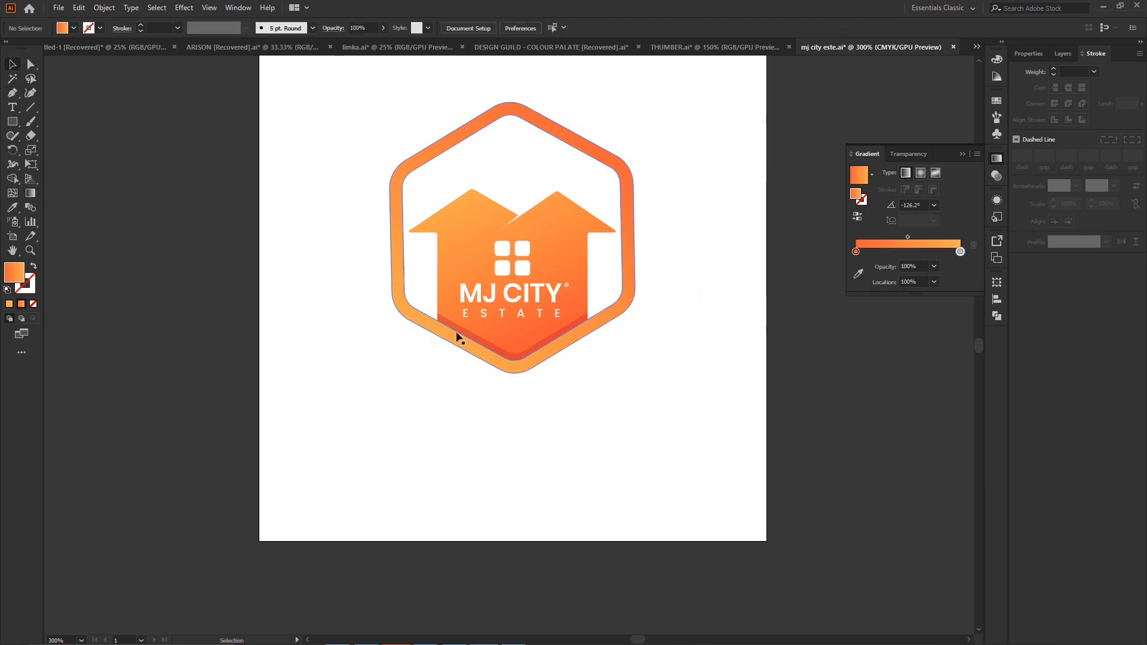
# - Draw a closed Pen shape over the house's left roof and wall, with its last anchor on the left roof's inner tip
pyautogui.click(553, 247)
pyautogui.hotkey('ctrl', '=')
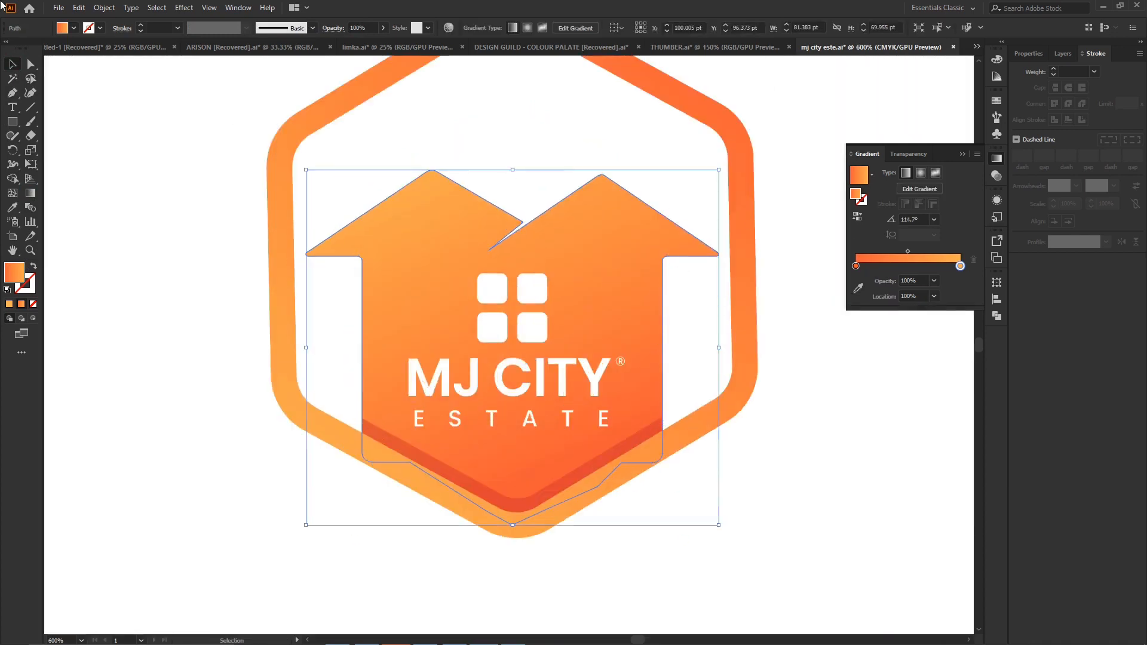
pyautogui.click(30, 93)
pyautogui.click(12, 93)
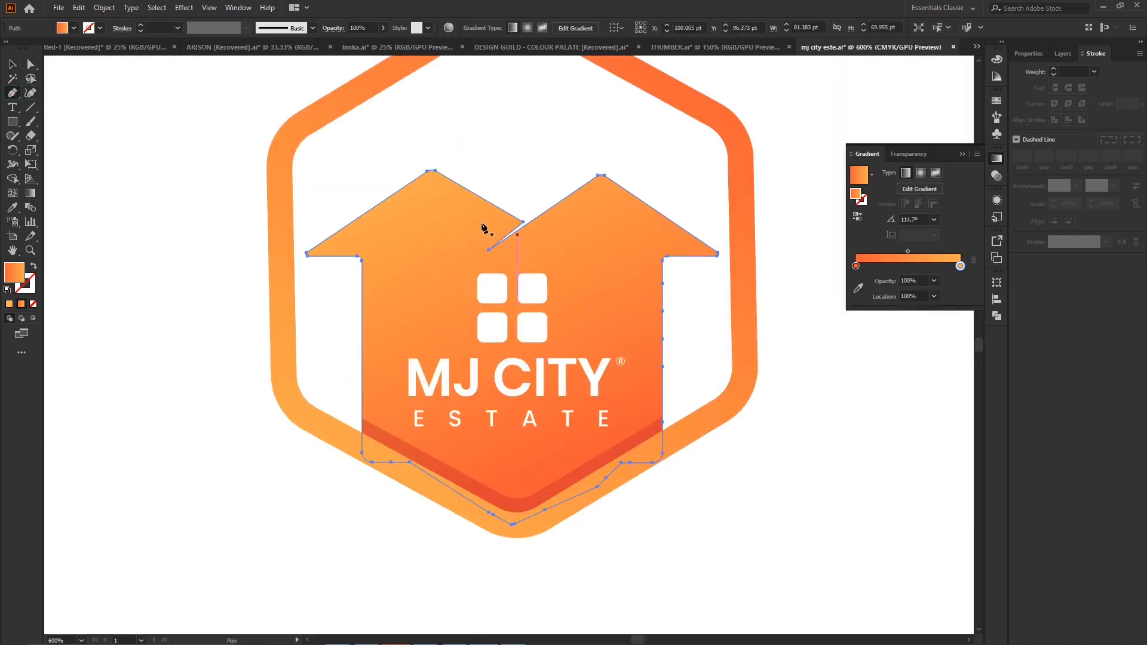
pyautogui.click(524, 222)
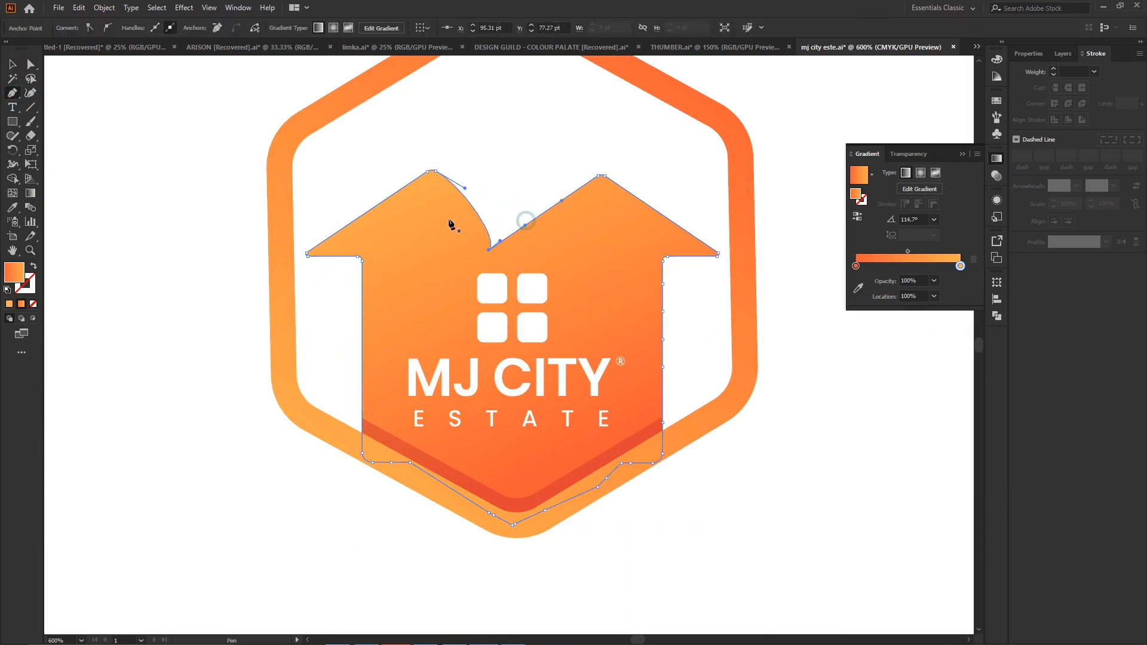
pyautogui.hotkey('ctrl', 'z')
pyautogui.moveTo(529, 222); pyautogui.dragTo(414, 251)
pyautogui.click(415, 247)
pyautogui.click(388, 342)
pyautogui.click(360, 438)
pyautogui.click(176, 289)
pyautogui.click(233, 179)
pyautogui.click(477, 139)
pyautogui.click(525, 187)
pyautogui.click(529, 219)
pyautogui.press('a')
pyautogui.moveTo(531, 219); pyautogui.dragTo(523, 222)
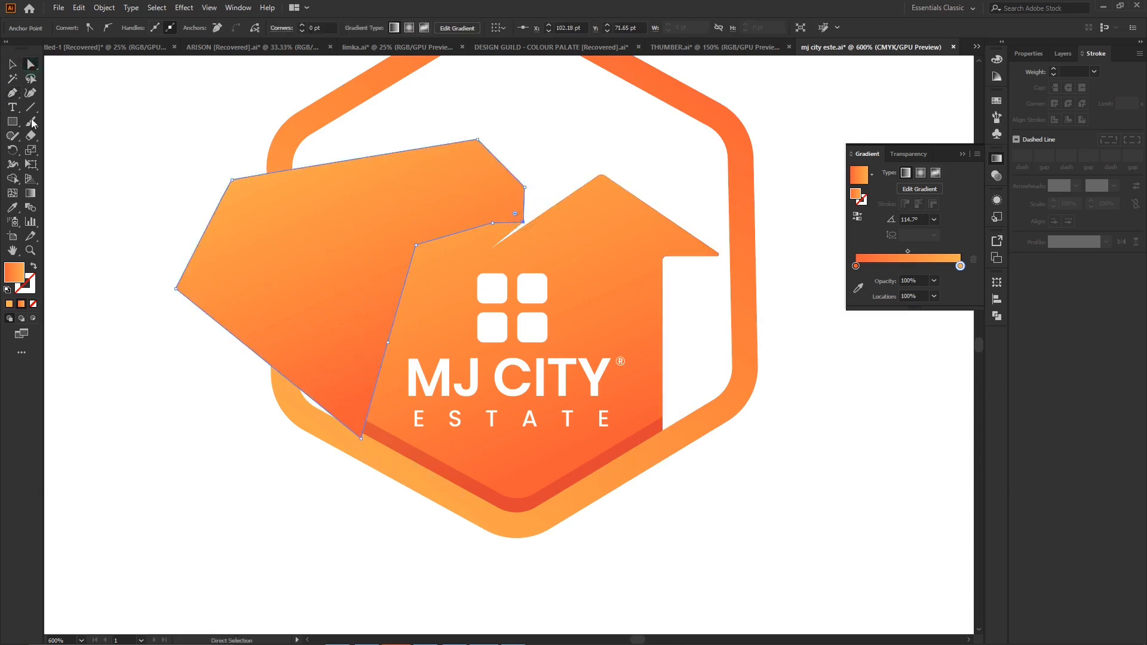
# - Trim the drawn shape to the house outline by removing its outside part with Shape Builder
pyautogui.click(12, 65)
pyautogui.keyDown('shift'); pyautogui.click(374, 267); pyautogui.keyUp('shift')
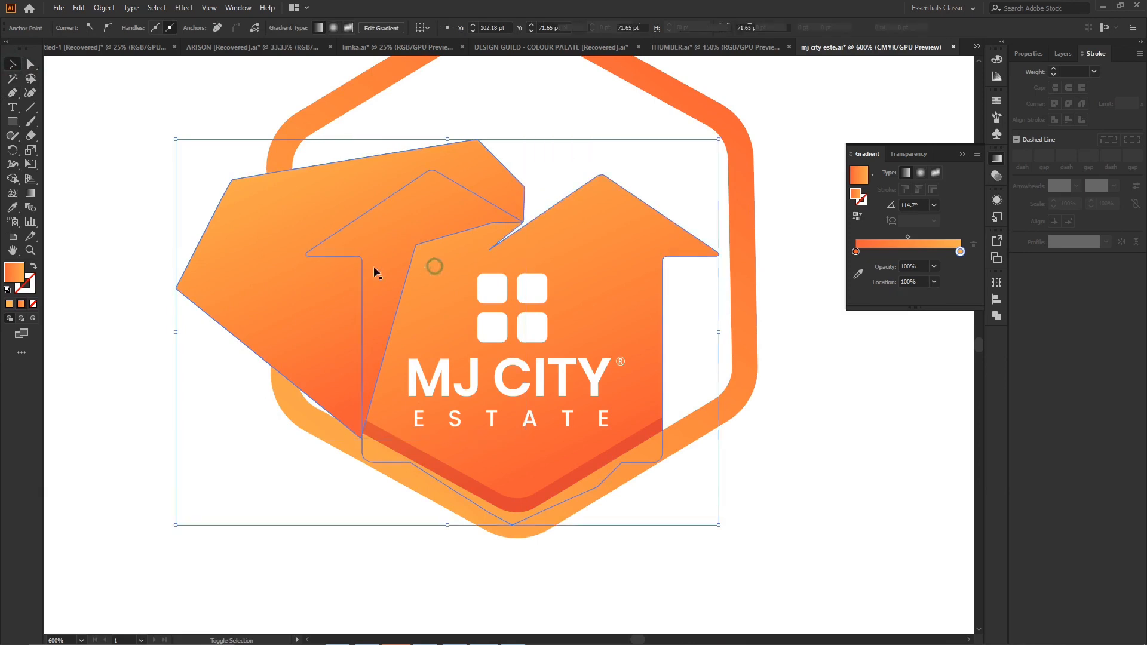
pyautogui.click(11, 181)
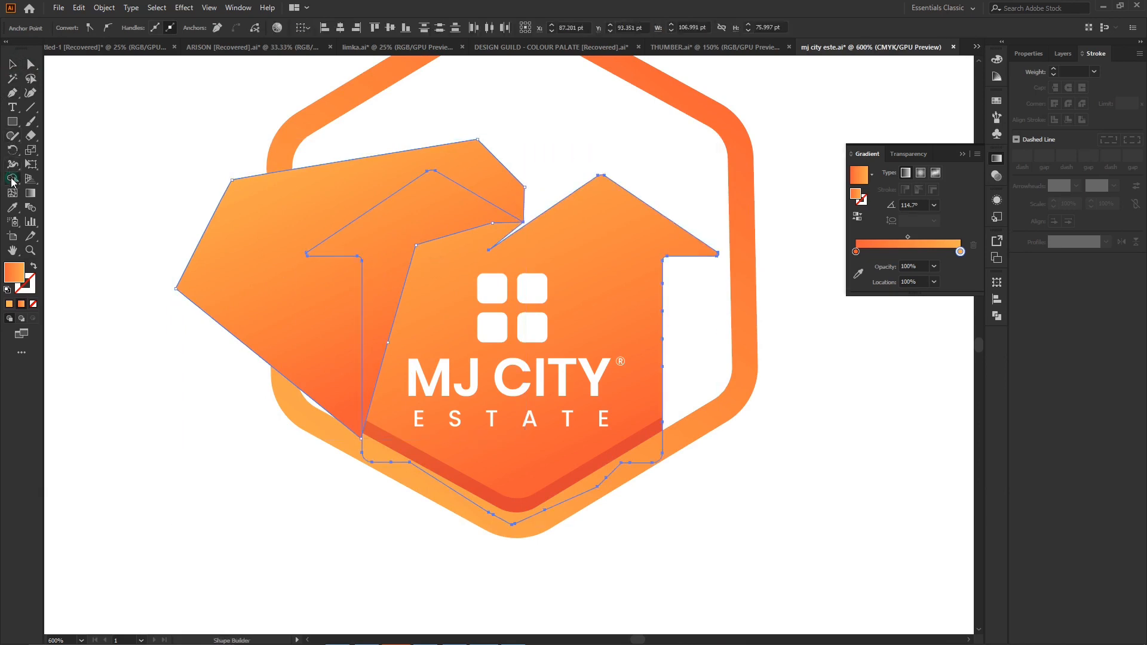
pyautogui.keyDown('alt'); pyautogui.click(280, 202); pyautogui.keyUp('alt')
pyautogui.click(12, 64)
pyautogui.click(204, 173)
# - Reshape the left overlay's inner edge into a smooth curve from roof tip to wall base with the Curvature tool
pyautogui.click(398, 226)
pyautogui.click(28, 94)
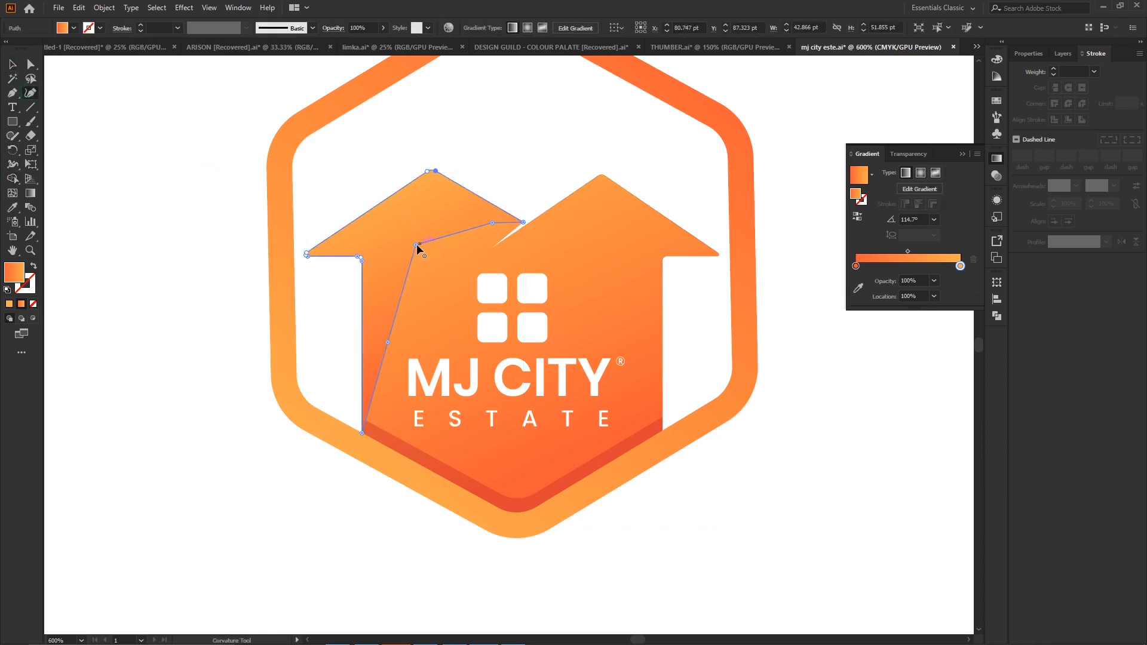
pyautogui.doubleClick(416, 244)
pyautogui.click(493, 224)
pyautogui.doubleClick(389, 342)
pyautogui.moveTo(388, 342); pyautogui.dragTo(396, 354)
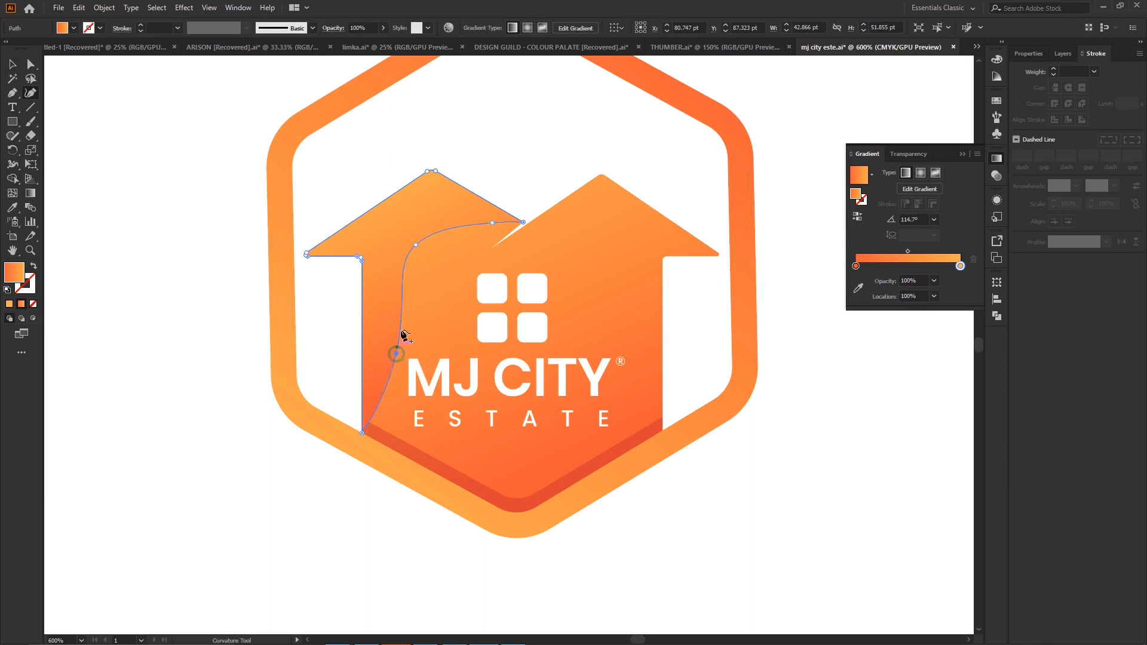
pyautogui.click(416, 245)
pyautogui.moveTo(491, 224); pyautogui.dragTo(480, 236)
pyautogui.moveTo(414, 240)
pyautogui.mouseDown()
pyautogui.moveTo(396, 255)
pyautogui.moveTo(404, 250)
pyautogui.mouseUp()
pyautogui.press('Delete')
pyautogui.click(12, 64)
pyautogui.click(792, 320)
# - Redirect the left overlay's orange gradient from lower left to upper right at about 50.3°, and deselect it
pyautogui.click(425, 206)
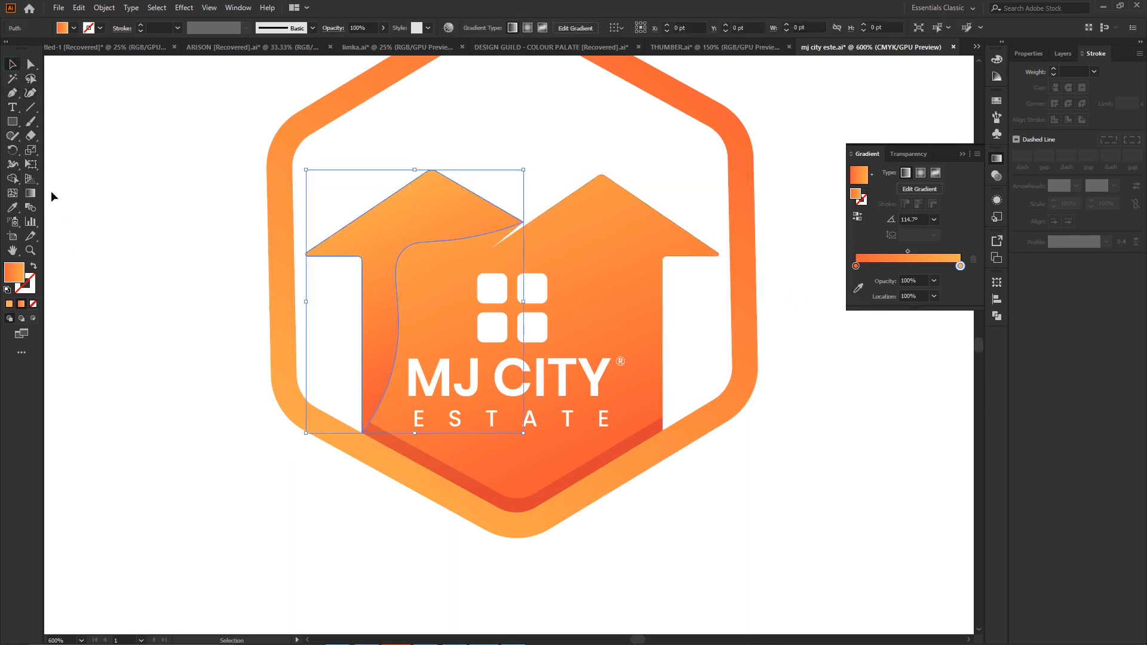
pyautogui.click(30, 193)
pyautogui.moveTo(461, 174); pyautogui.dragTo(367, 300)
pyautogui.moveTo(504, 136); pyautogui.dragTo(335, 474)
pyautogui.moveTo(416, 431); pyautogui.dragTo(416, 167)
pyautogui.moveTo(311, 358); pyautogui.dragTo(493, 151)
pyautogui.click(12, 64)
pyautogui.click(129, 221)
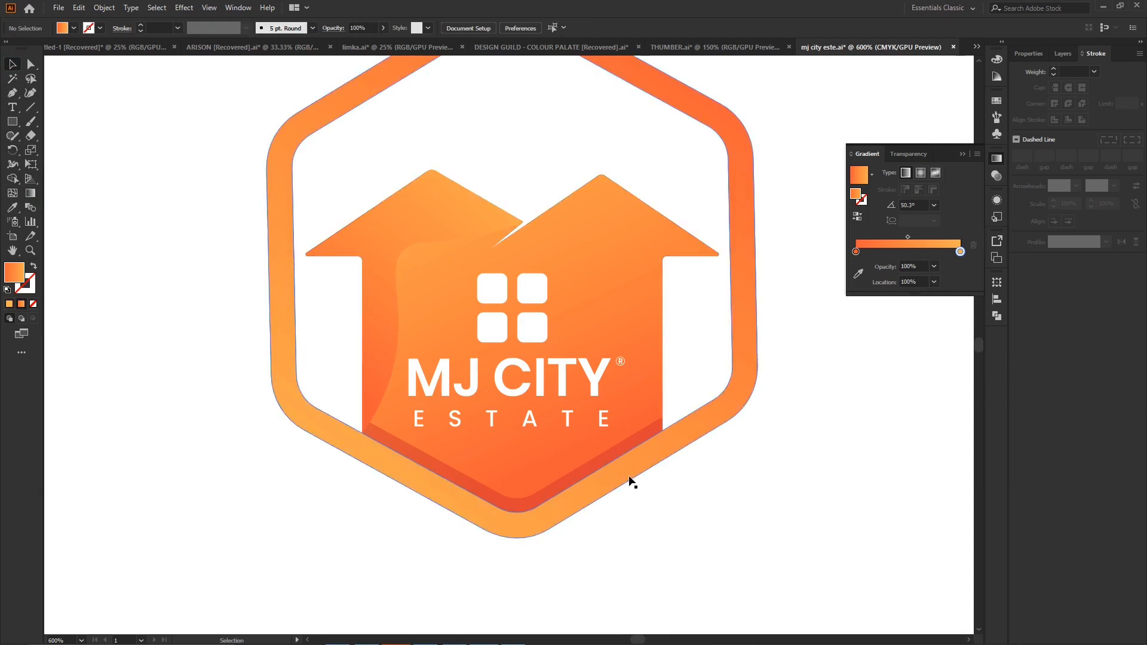
# - Draw a closed Pen shape that cuts diagonally across the window's upper-right pane and extends beyond its outer corner
pyautogui.click(529, 301)
pyautogui.hotkey('ctrl', '=')
pyautogui.hotkey('ctrl', '=')
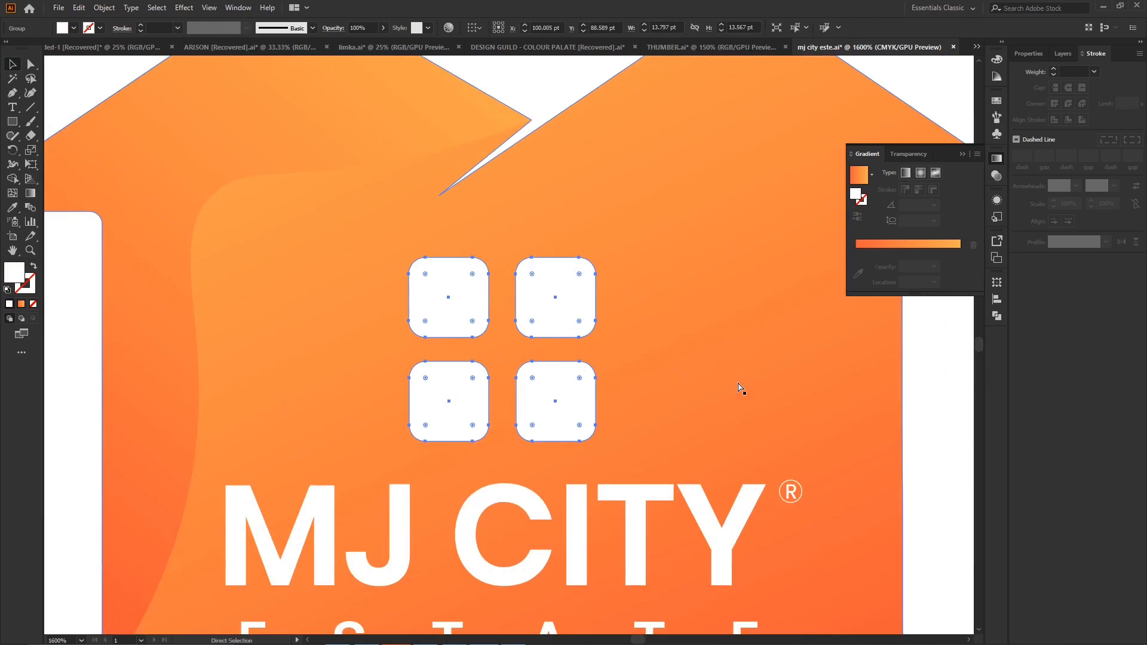
pyautogui.hscroll(2, 686, 346)
pyautogui.click(31, 94)
pyautogui.click(12, 92)
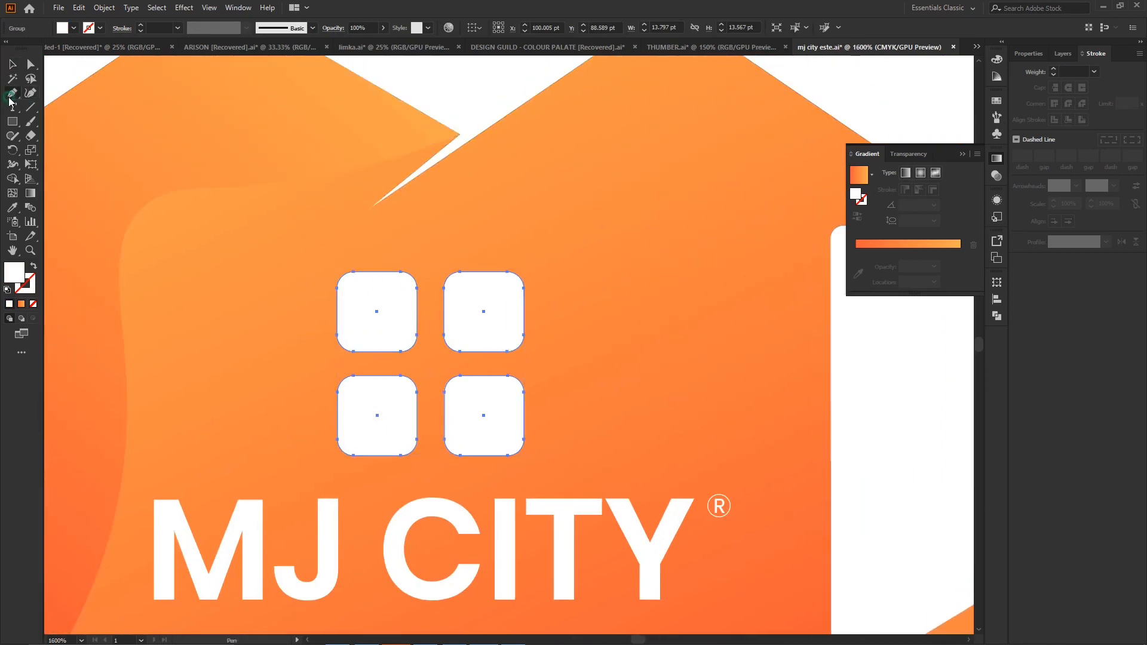
pyautogui.click(448, 272)
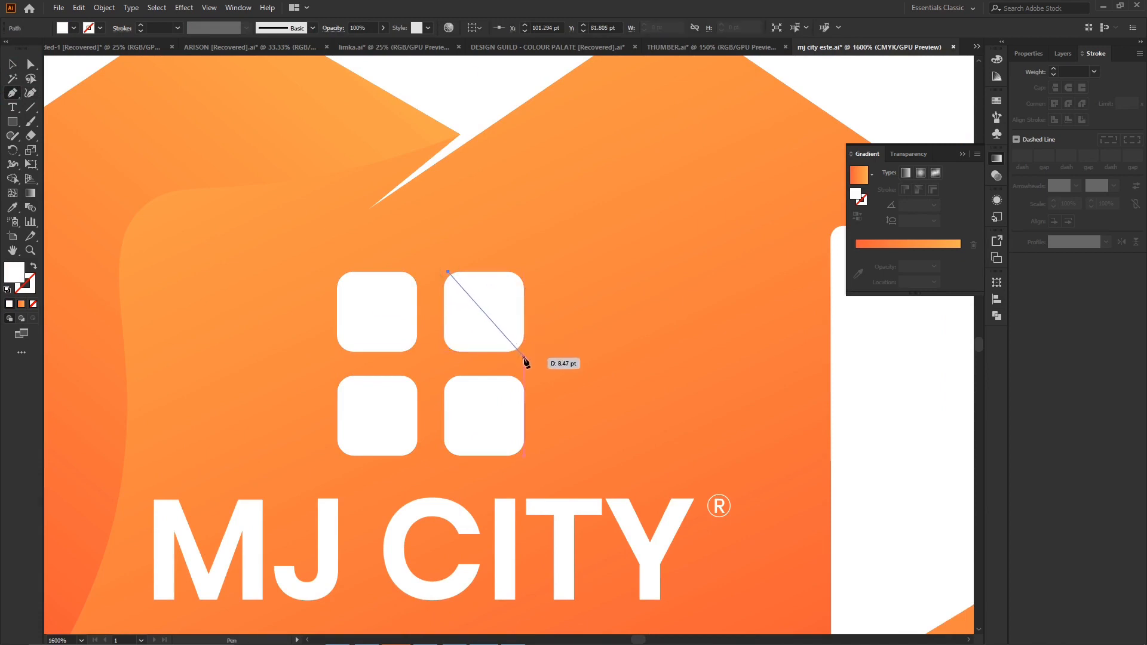
pyautogui.moveTo(523, 357); pyautogui.dragTo(549, 302)
pyautogui.click(547, 254)
pyautogui.click(480, 245)
pyautogui.click(448, 272)
# - Remove the part of the Pen shape outside the upper-right pane with Shape Builder
pyautogui.click(10, 65)
pyautogui.keyDown('shift'); pyautogui.click(460, 322); pyautogui.keyUp('shift')
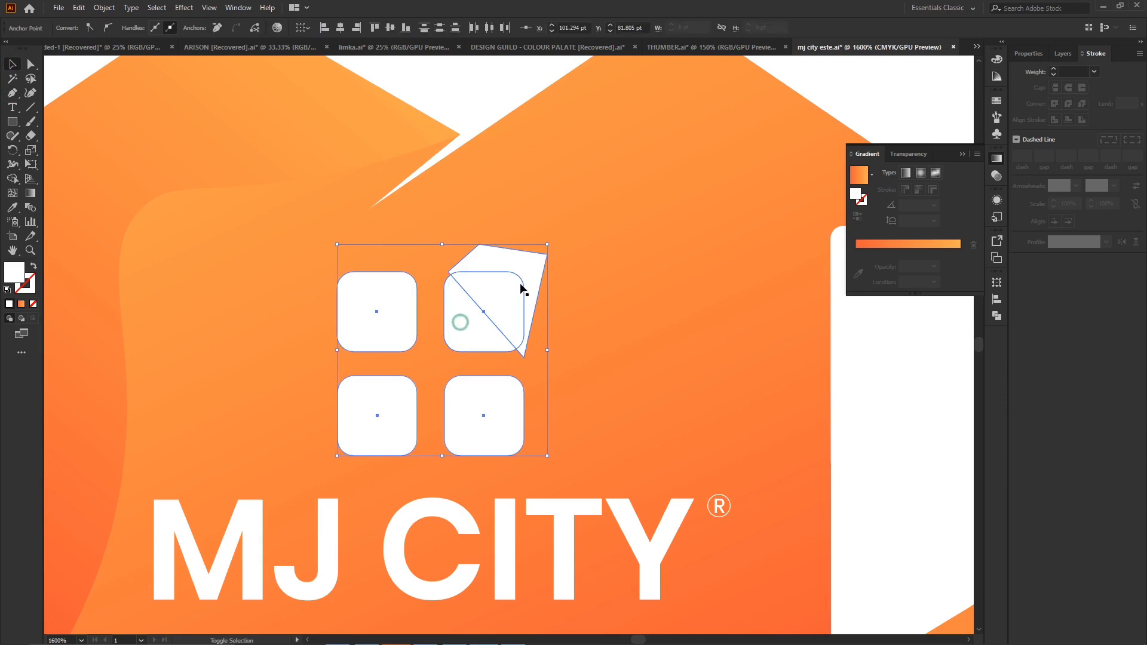
pyautogui.click(13, 179)
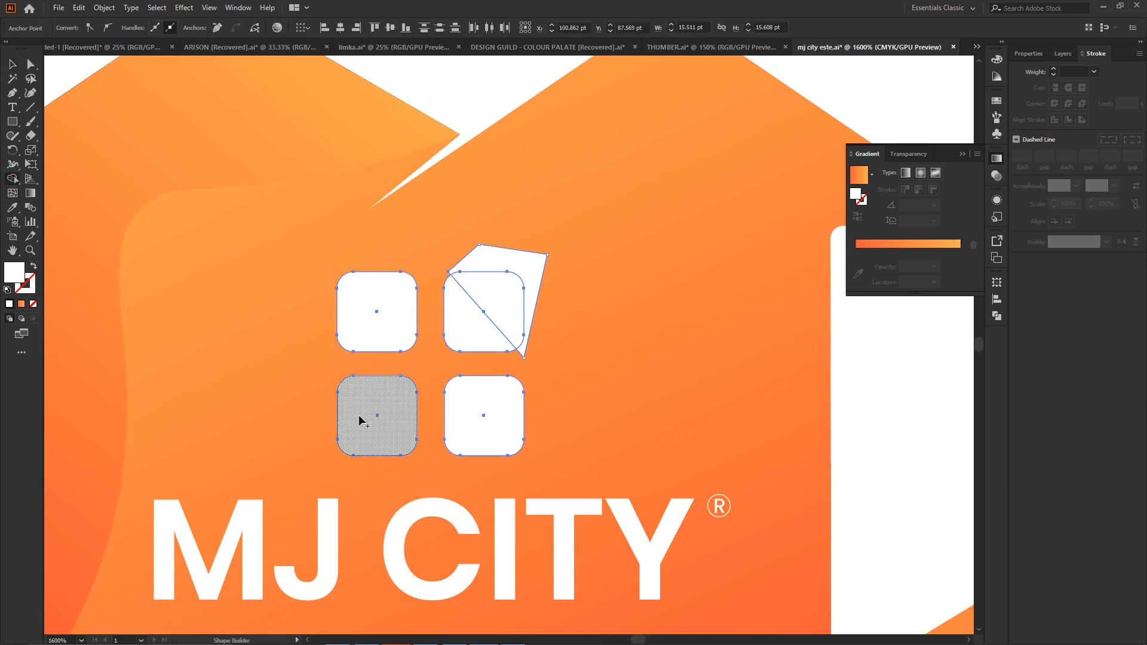
pyautogui.keyDown('alt'); pyautogui.click(525, 265); pyautogui.keyUp('alt')
# - Bend the diagonal edge of the upper-right pane's corner piece into an arc toward the outer corner with the Curvature tool
pyautogui.click(31, 92)
pyautogui.click(13, 64)
pyautogui.click(526, 301)
pyautogui.click(515, 303)
pyautogui.click(31, 92)
pyautogui.moveTo(477, 307); pyautogui.dragTo(490, 299)
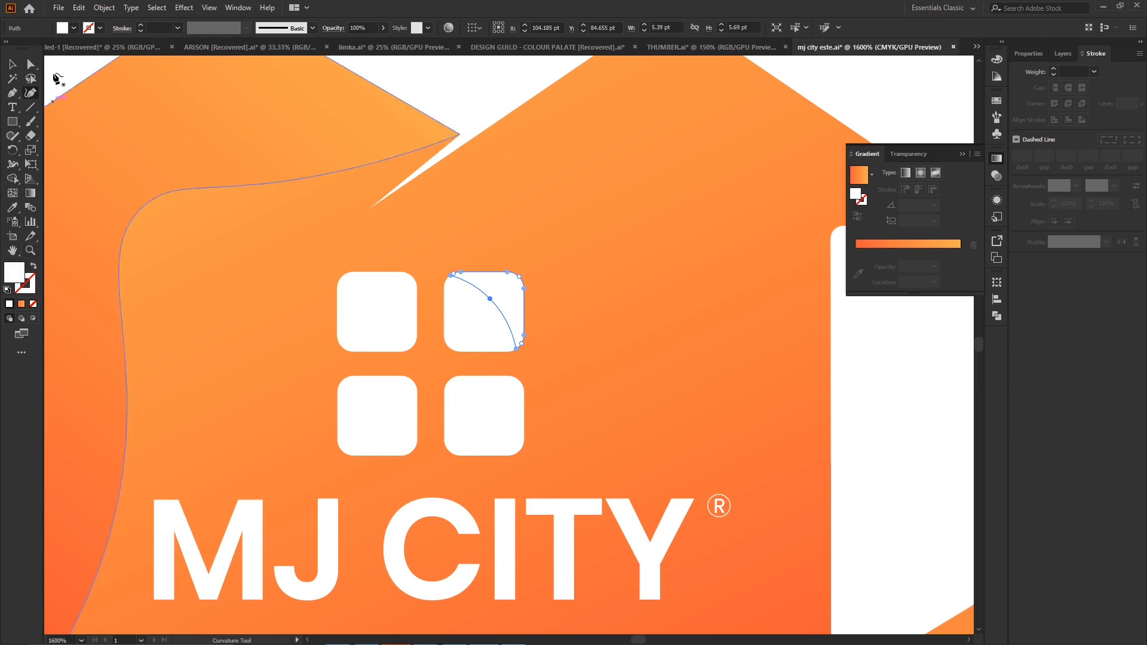
# - Fill the upper-right pane's curved corner piece with a very light gray swatch and deselect it
pyautogui.click(74, 28)
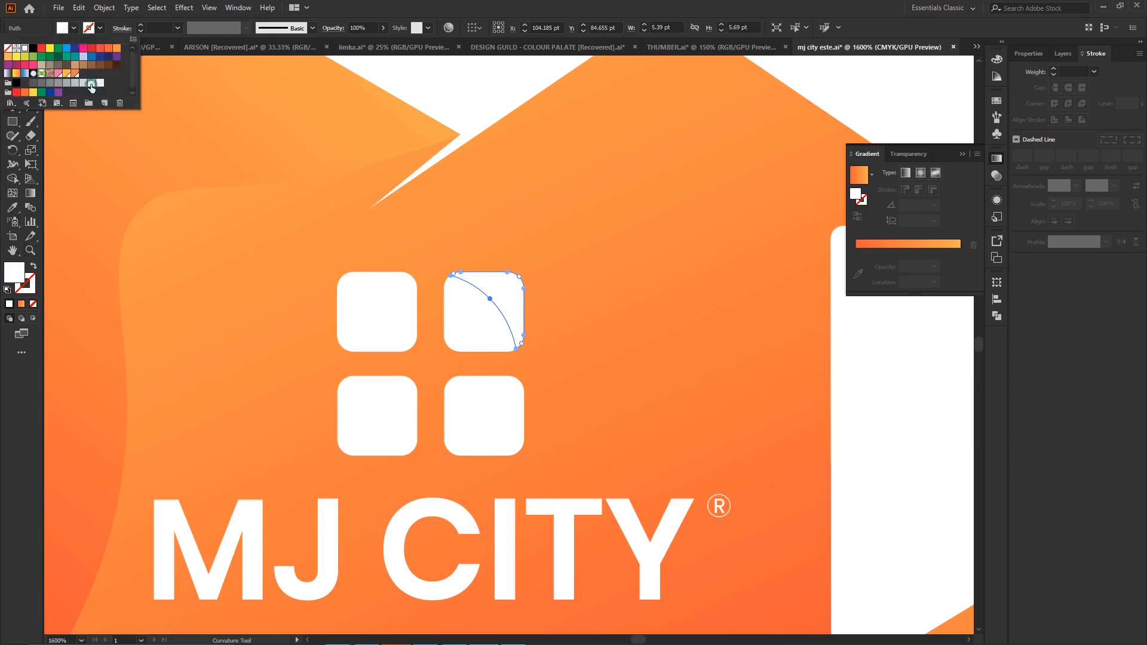
pyautogui.click(91, 84)
pyautogui.click(101, 83)
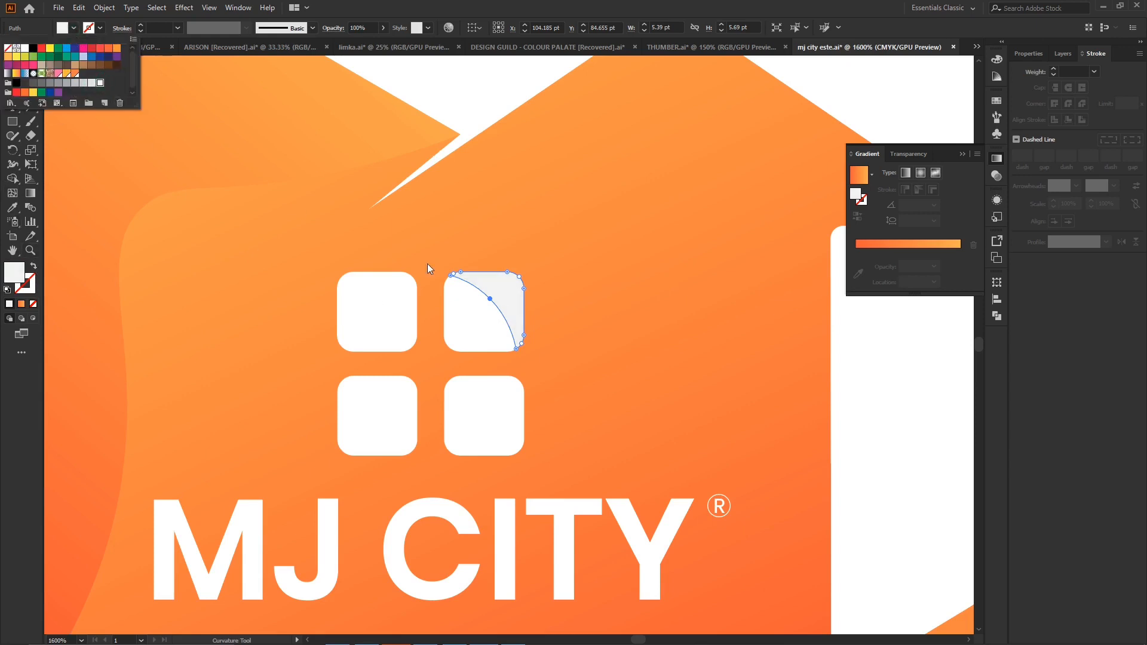
pyautogui.click(837, 3)
pyautogui.click(751, 249)
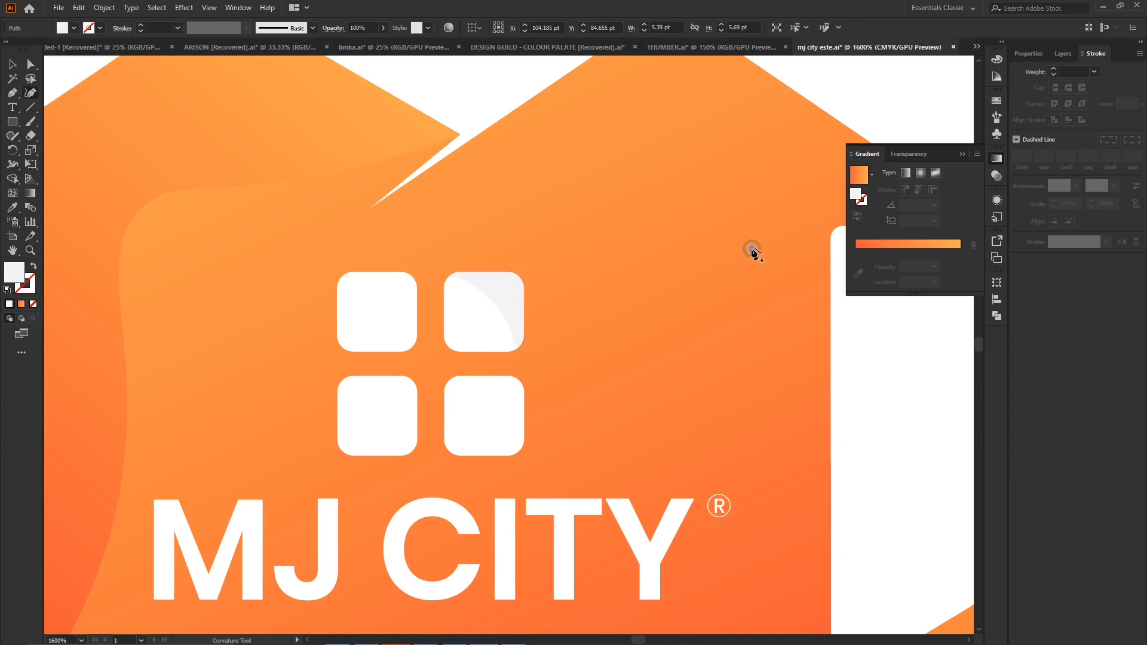
pyautogui.hotkey('ctrl', 'z')
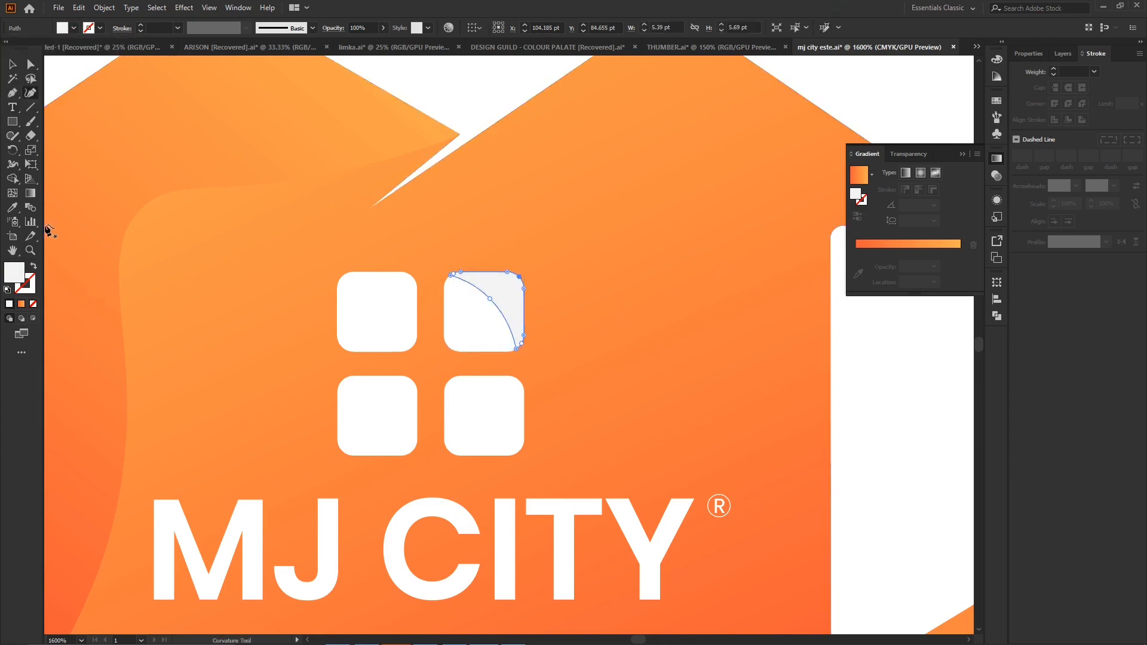
pyautogui.click(19, 63)
pyautogui.click(851, 403)
pyautogui.hotkey('ctrl', '0')
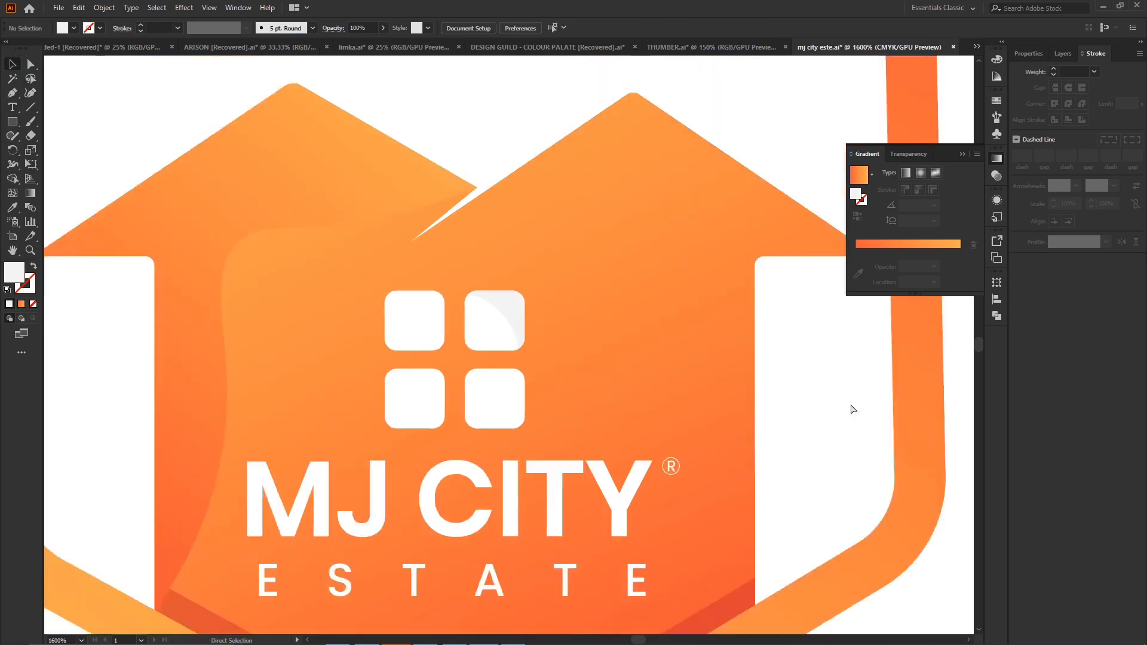
# - Recolor the upper-right pane's corner piece with a slightly darker light gray swatch and deselect it
pyautogui.hotkey('ctrl', '-')
pyautogui.hotkey('ctrl', '+')
pyautogui.hotkey('ctrl', '+')
pyautogui.hotkey('ctrl', '+')
pyautogui.hotkey('ctrl', '+')
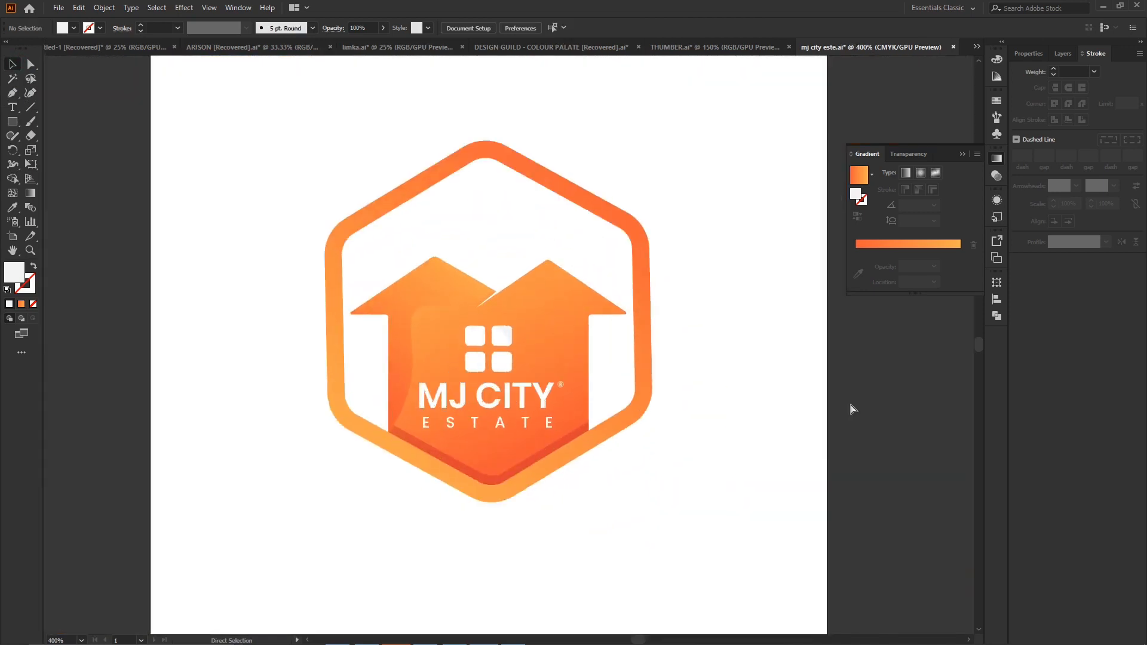
pyautogui.click(471, 292)
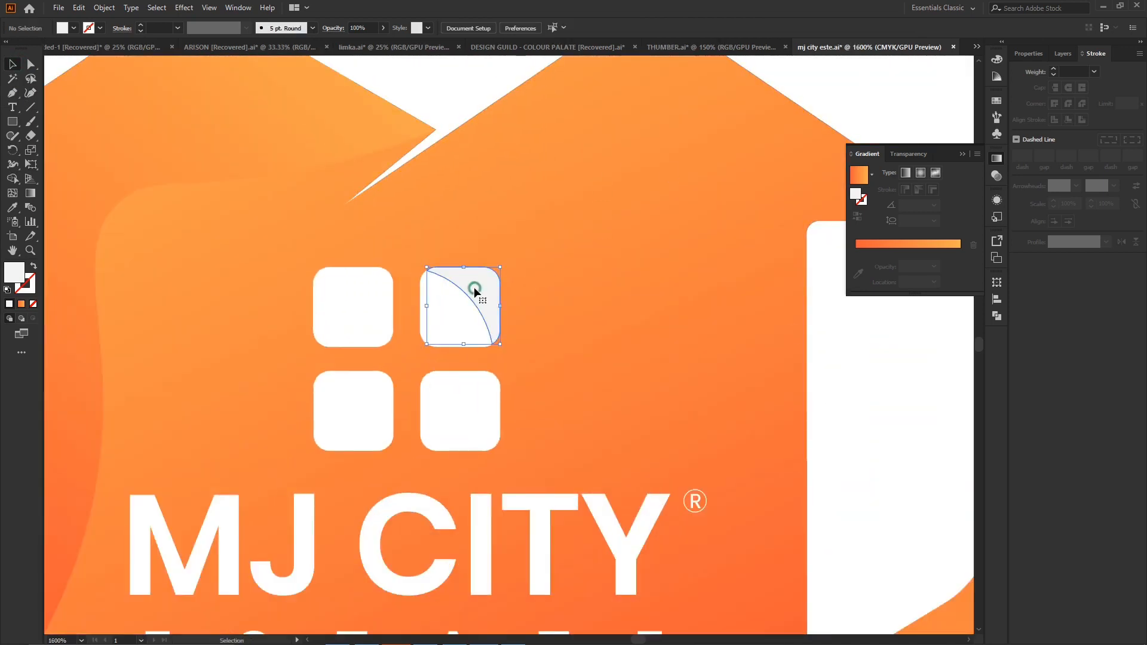
pyautogui.click(73, 28)
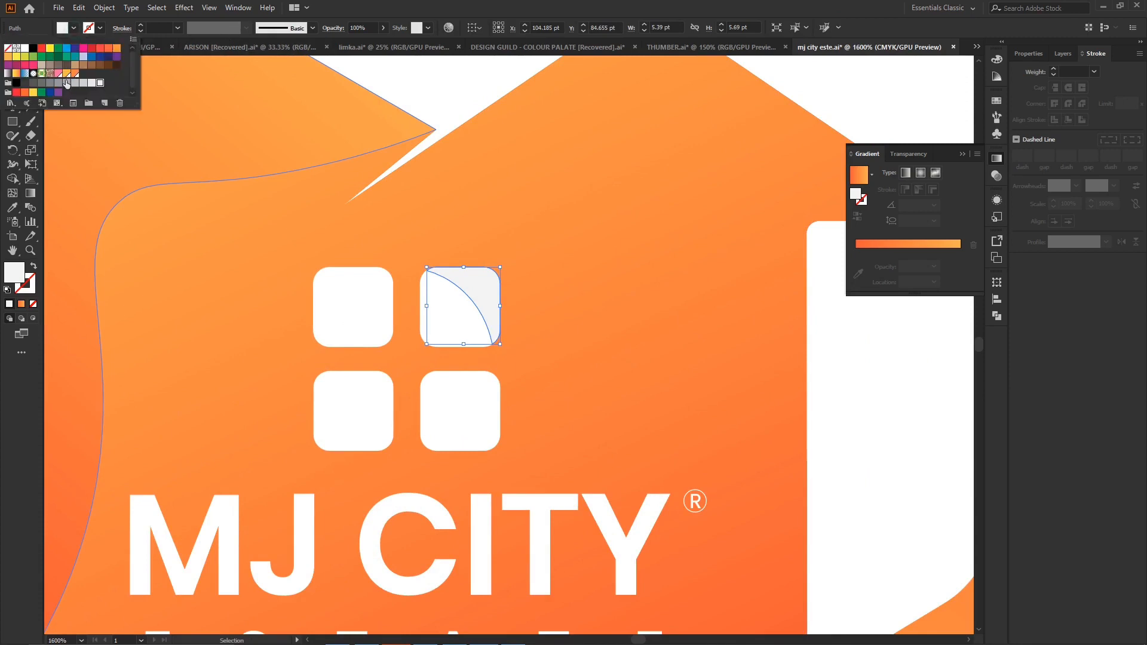
pyautogui.click(91, 84)
pyautogui.click(745, 323)
pyautogui.click(886, 360)
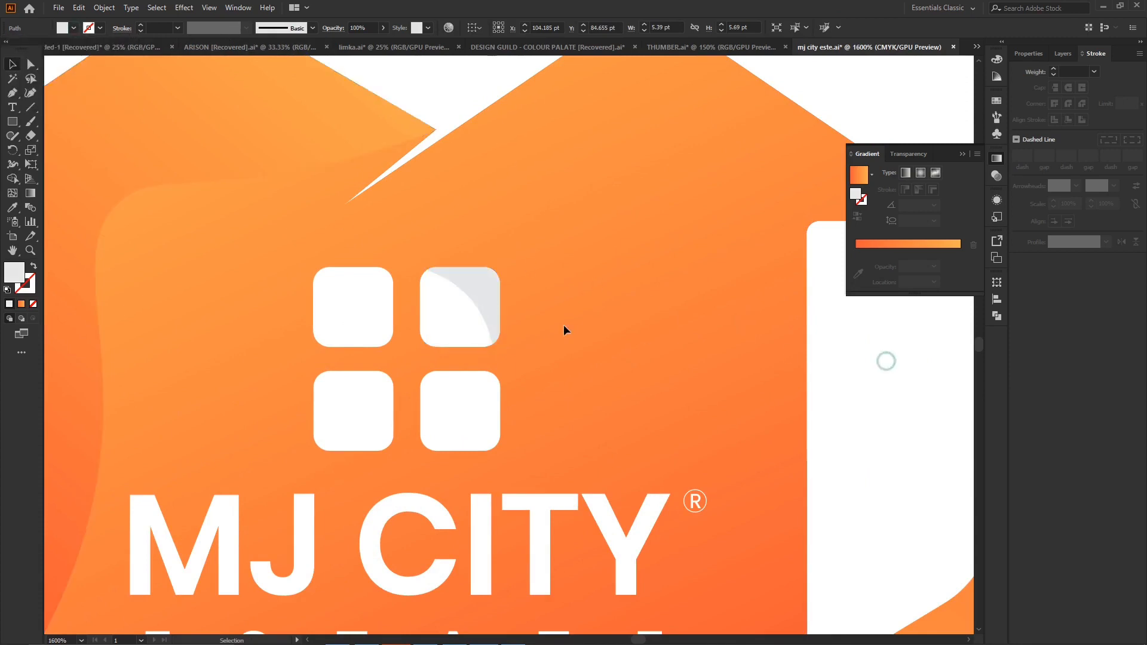
# - Copy the gray corner piece onto the window's lower-left pane, rotated to shade that pane's outer corner
pyautogui.moveTo(488, 294); pyautogui.dragTo(264, 465)
pyautogui.moveTo(331, 435); pyautogui.dragTo(349, 427)
pyautogui.click(689, 385)
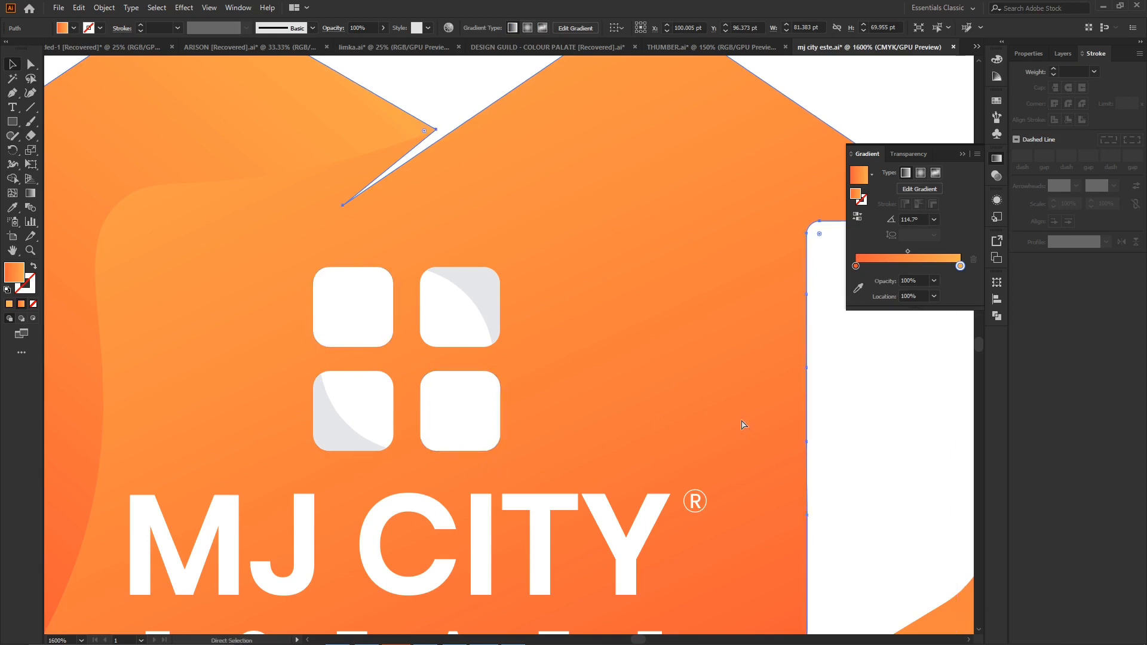
# - Draw a closed, gradient-filled Pen shape across the house's lower-right part, running from under the right eave past the bottom of the hexagon
pyautogui.hotkey('ctrl', '-')
pyautogui.hotkey('ctrl', '-')
pyautogui.hotkey('ctrl', '-')
pyautogui.hotkey('ctrl', '-')
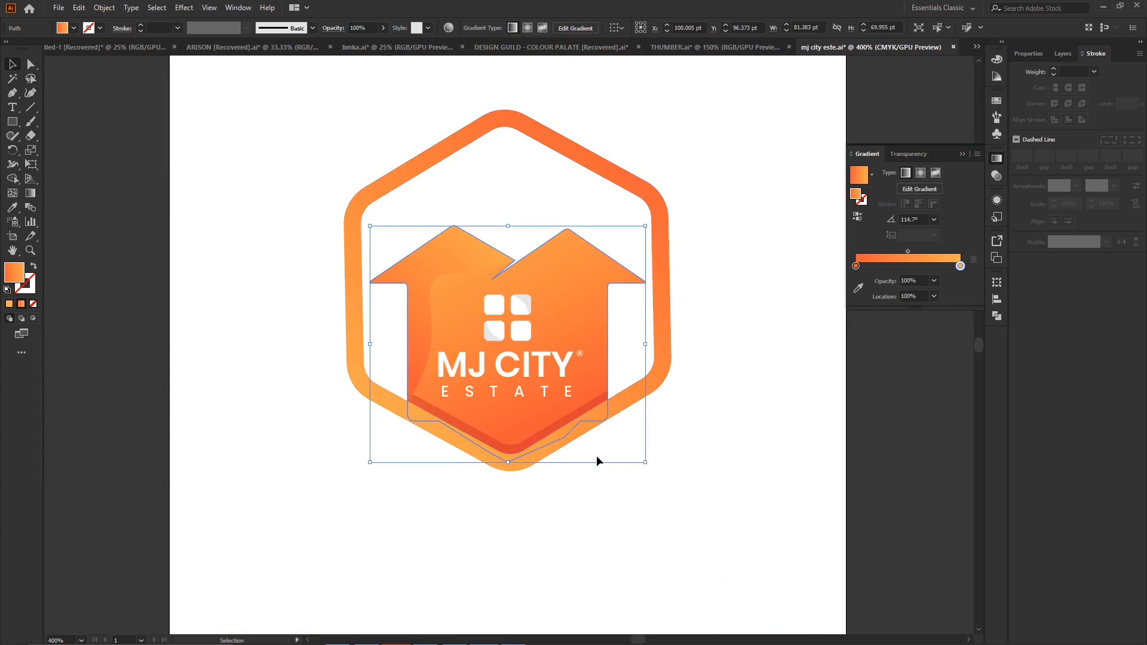
pyautogui.click(13, 94)
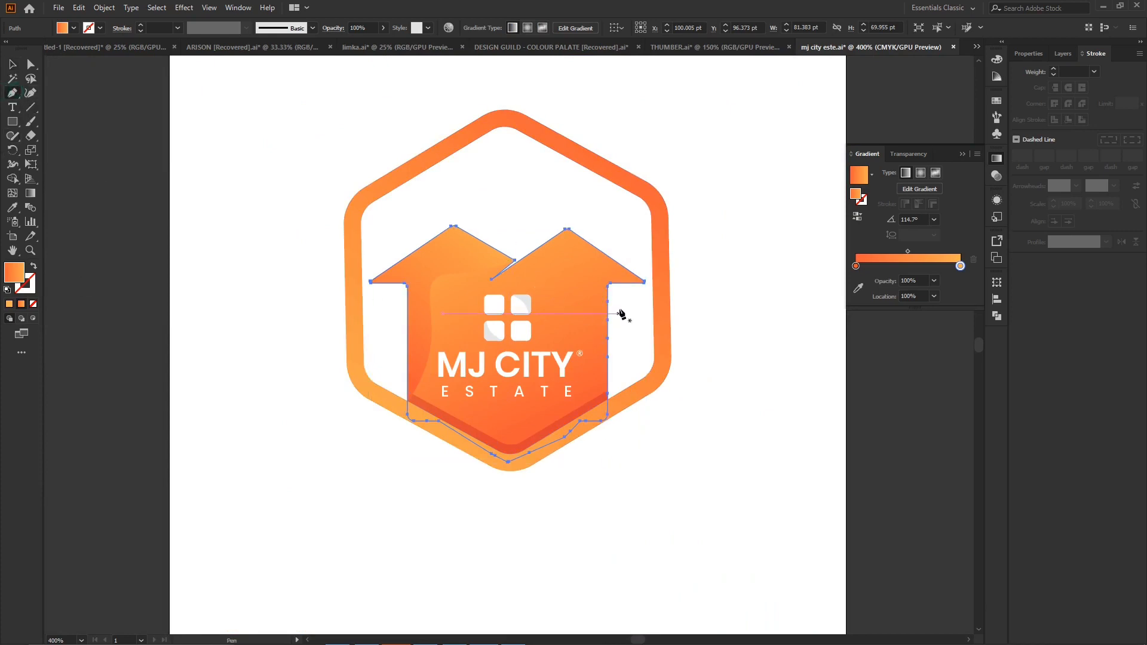
pyautogui.click(610, 291)
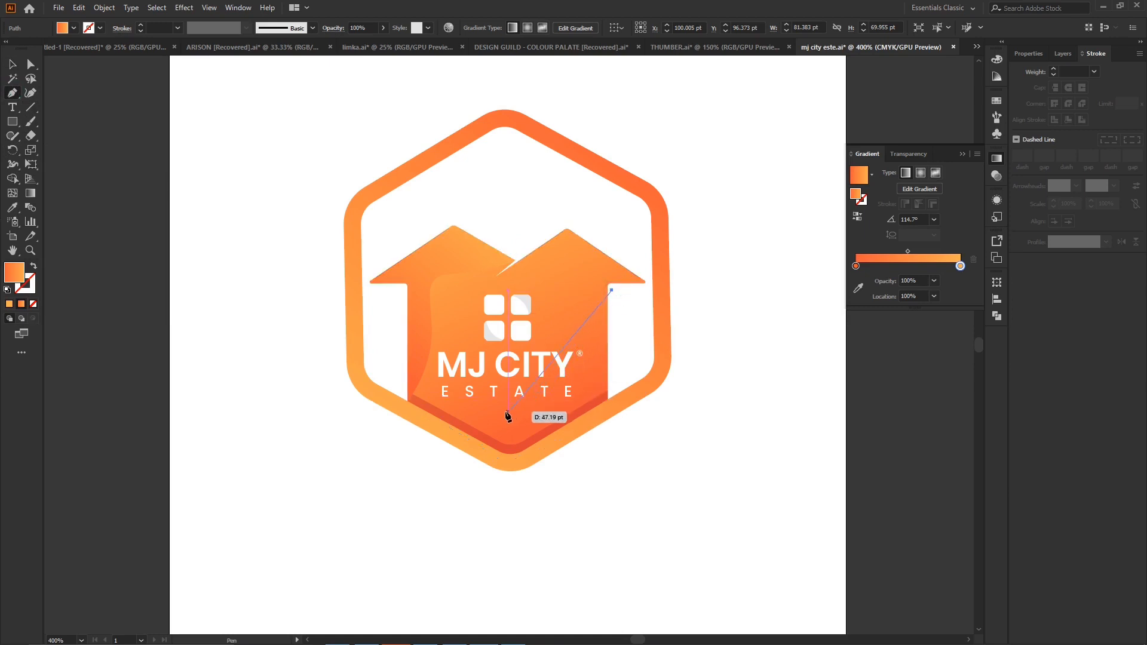
pyautogui.moveTo(429, 426); pyautogui.dragTo(528, 553)
pyautogui.click(531, 551)
pyautogui.click(684, 418)
pyautogui.click(611, 291)
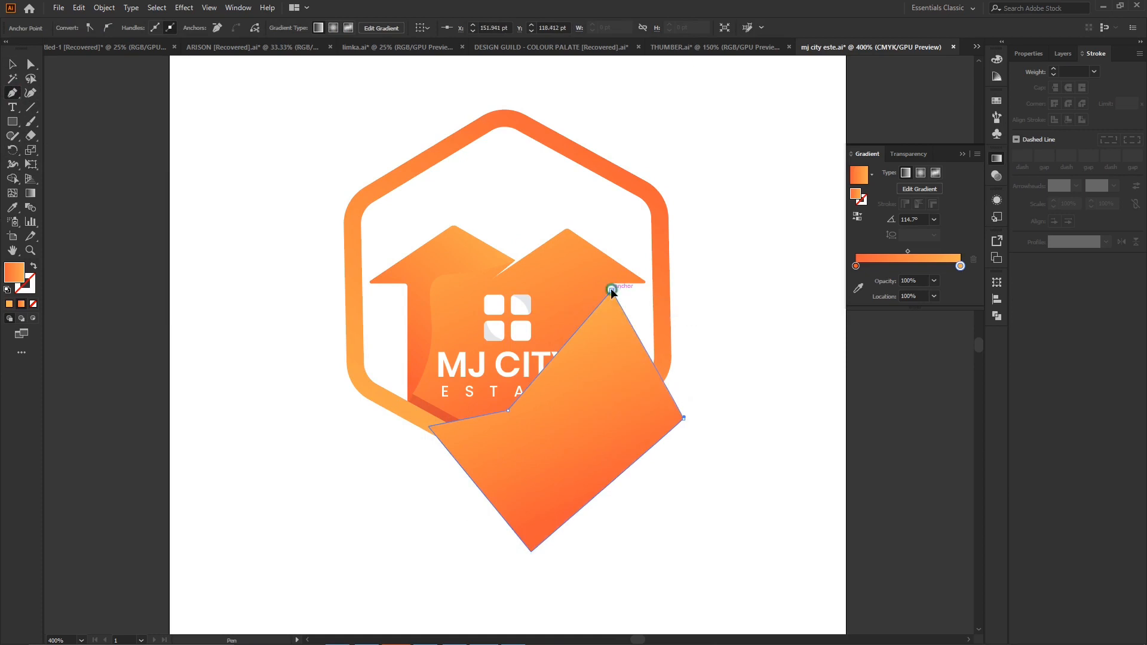
# - Remove the part of the new Pen shape outside the house outline with Shape Builder
pyautogui.click(10, 66)
pyautogui.keyDown('shift'); pyautogui.click(562, 280); pyautogui.keyUp('shift')
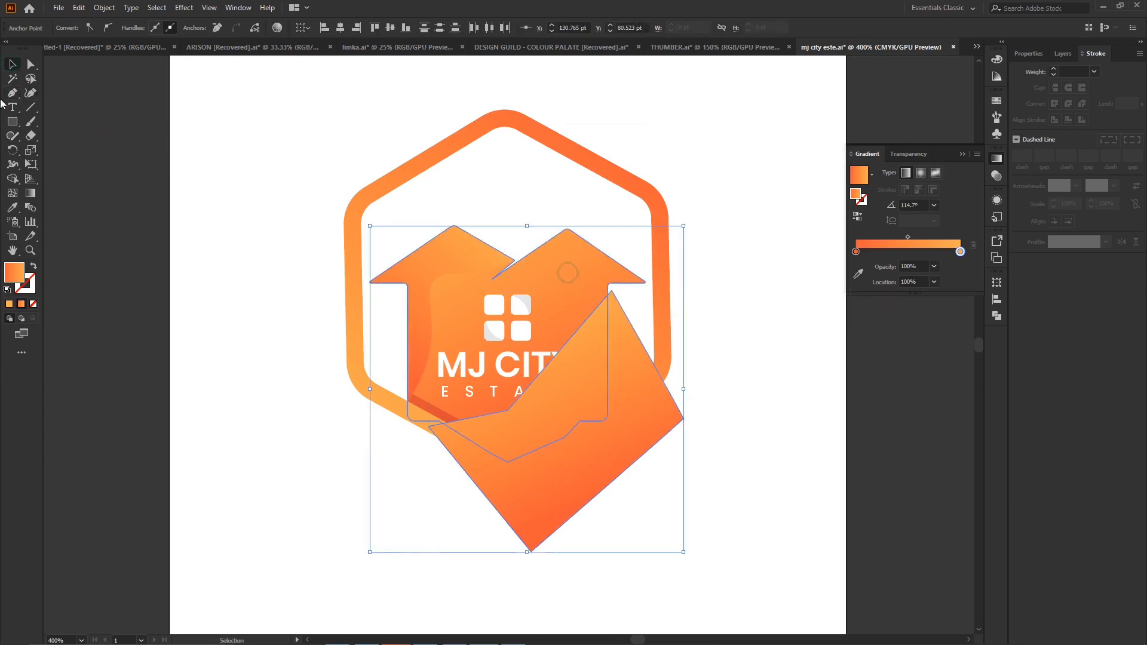
pyautogui.click(12, 178)
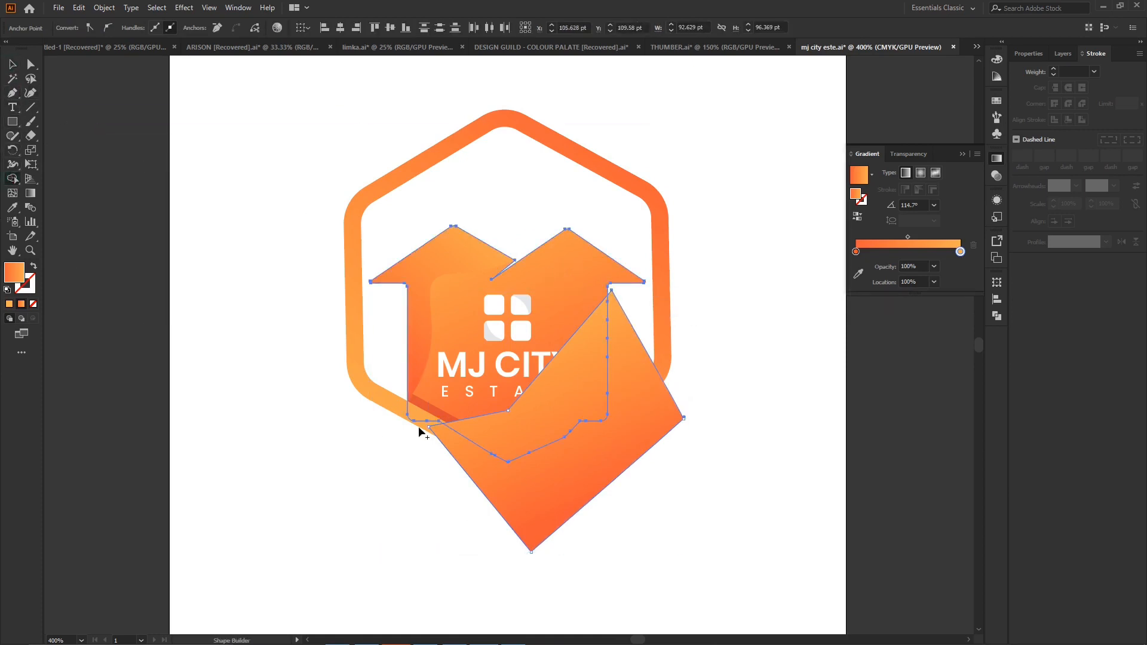
pyautogui.keyDown('alt'); pyautogui.click(623, 405); pyautogui.keyUp('alt')
pyautogui.click(14, 67)
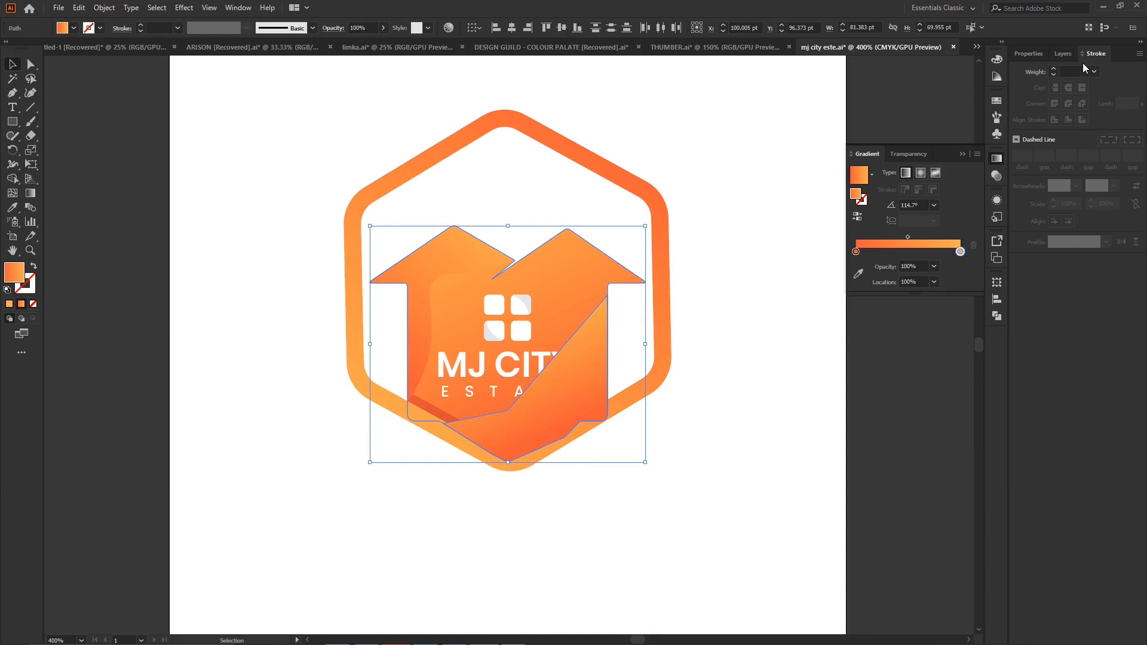
# - Move the trimmed lower-right piece down the layer stack to just above the house shape, beneath the lettering
pyautogui.click(1036, 54)
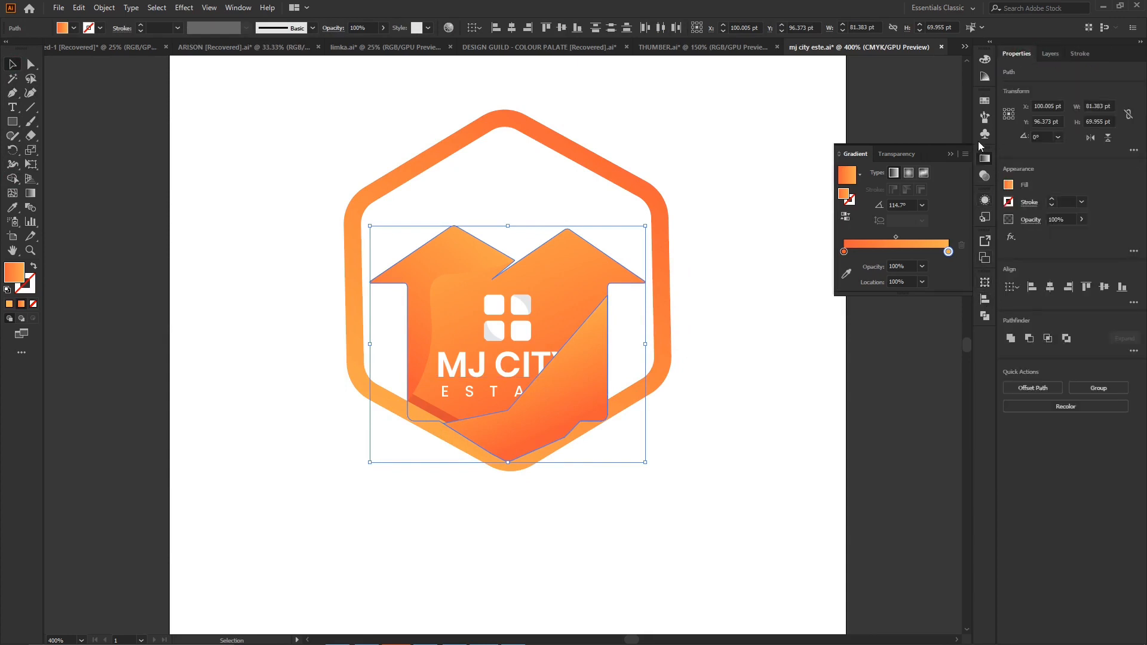
pyautogui.click(951, 155)
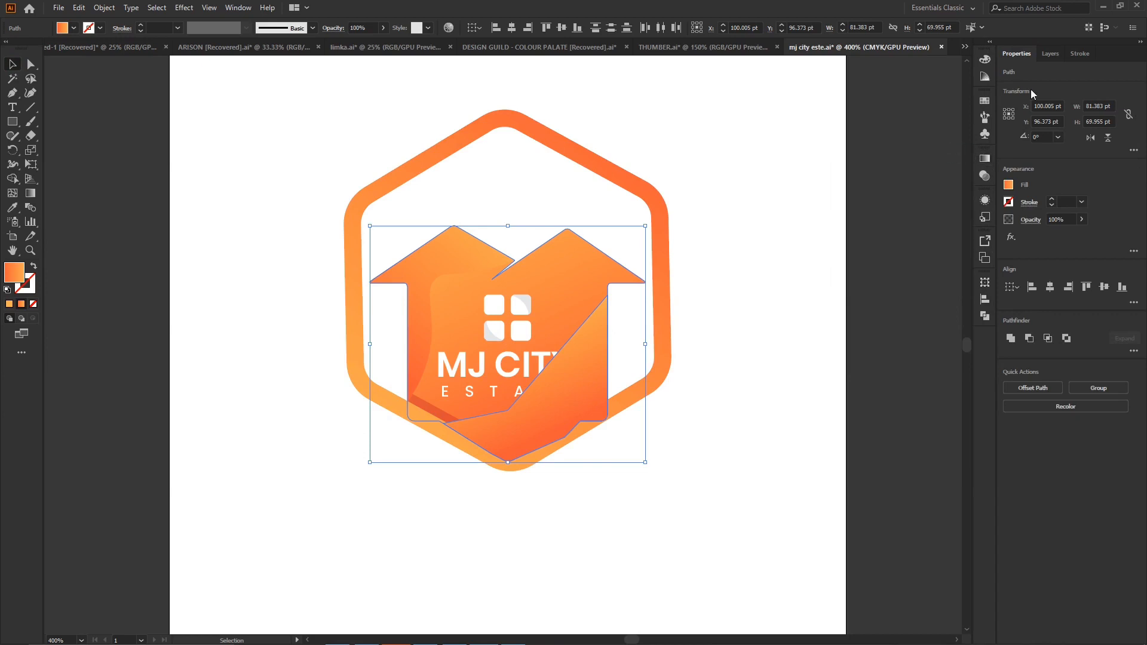
pyautogui.click(1050, 54)
pyautogui.moveTo(1095, 90); pyautogui.dragTo(1090, 202)
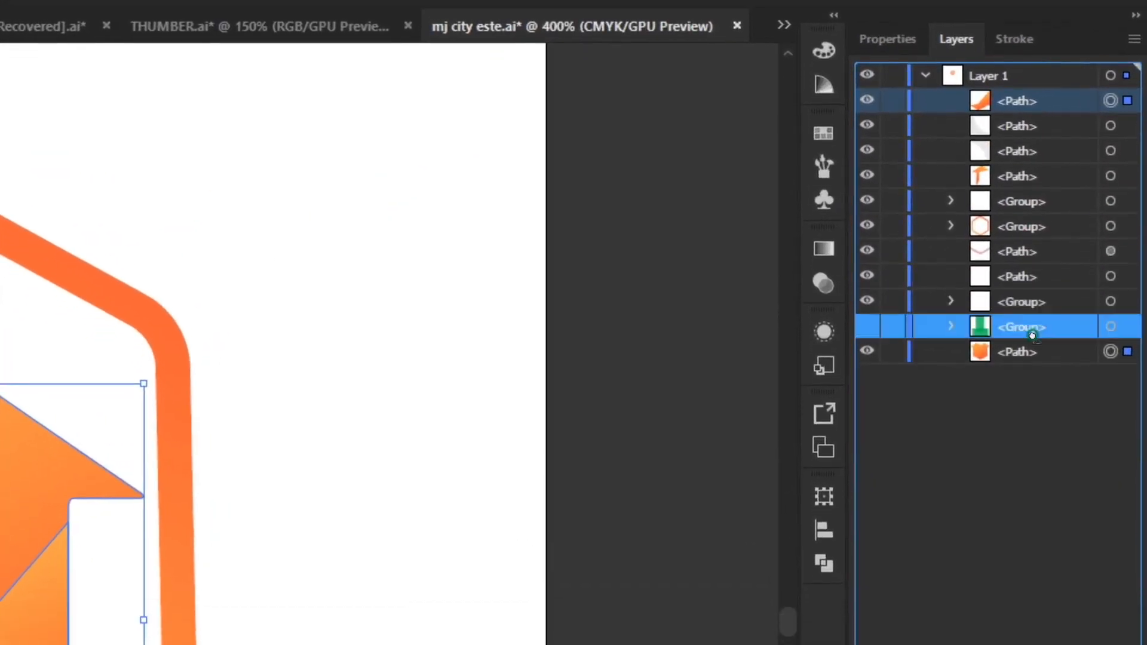
pyautogui.moveTo(1032, 336); pyautogui.dragTo(1018, 328)
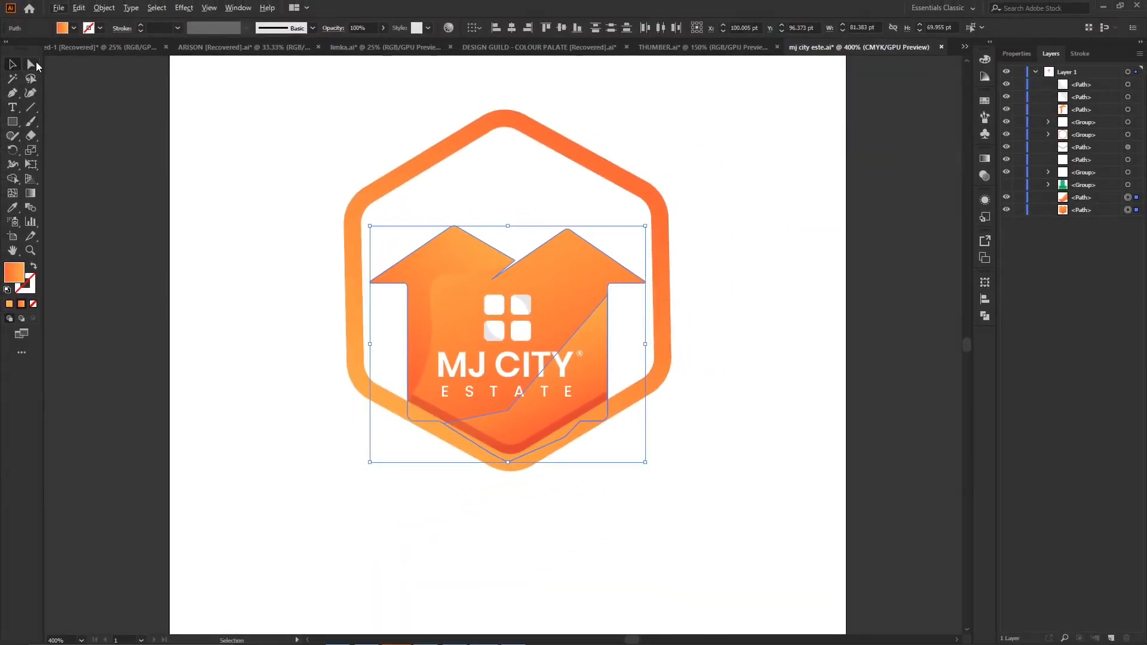
# - Smooth the lower-right overlay's angled upper edge into one continuous curve by converting its middle anchor with the Curvature tool
pyautogui.click(30, 64)
pyautogui.click(29, 93)
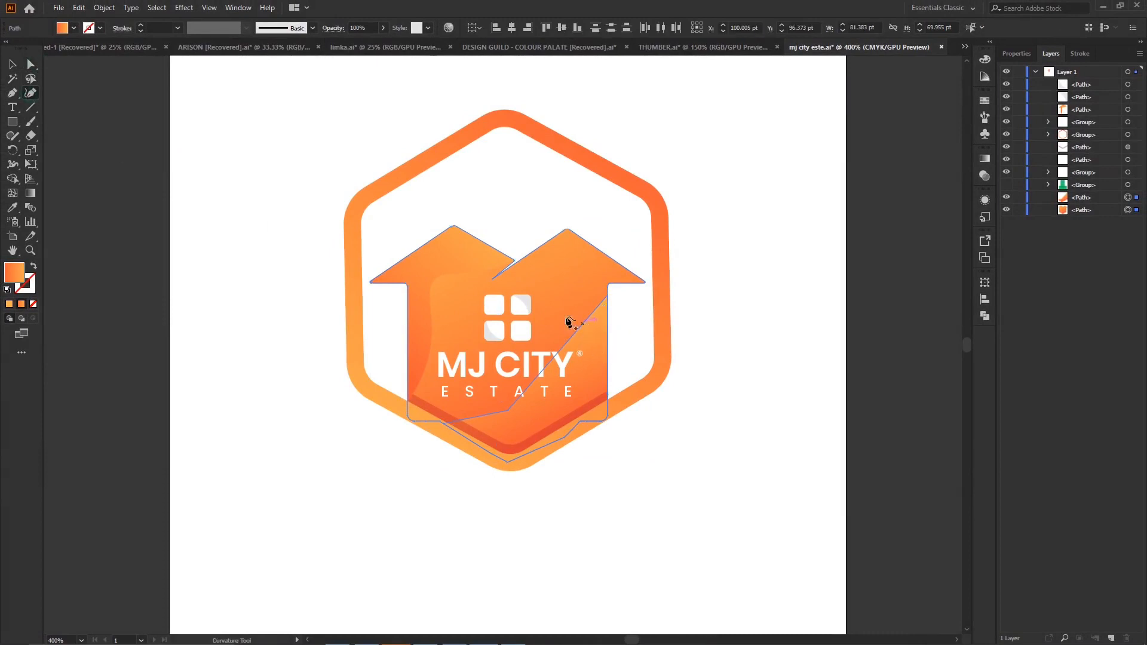
pyautogui.click(31, 64)
pyautogui.click(704, 238)
pyautogui.click(588, 337)
pyautogui.click(30, 92)
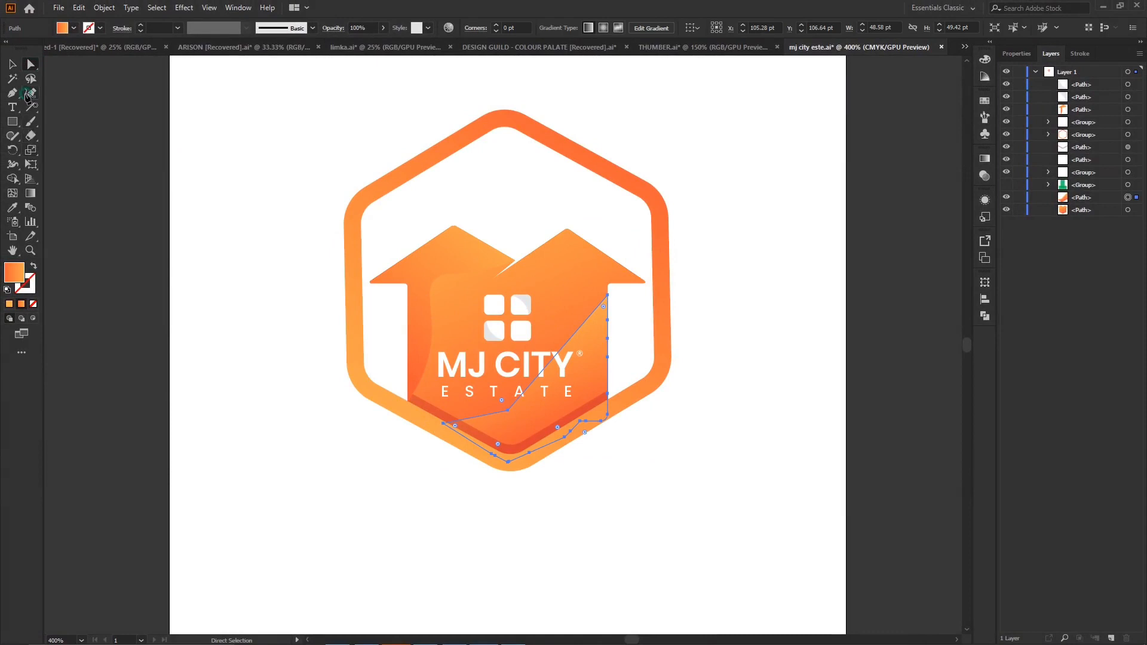
pyautogui.doubleClick(507, 410)
pyautogui.moveTo(507, 410); pyautogui.dragTo(506, 405)
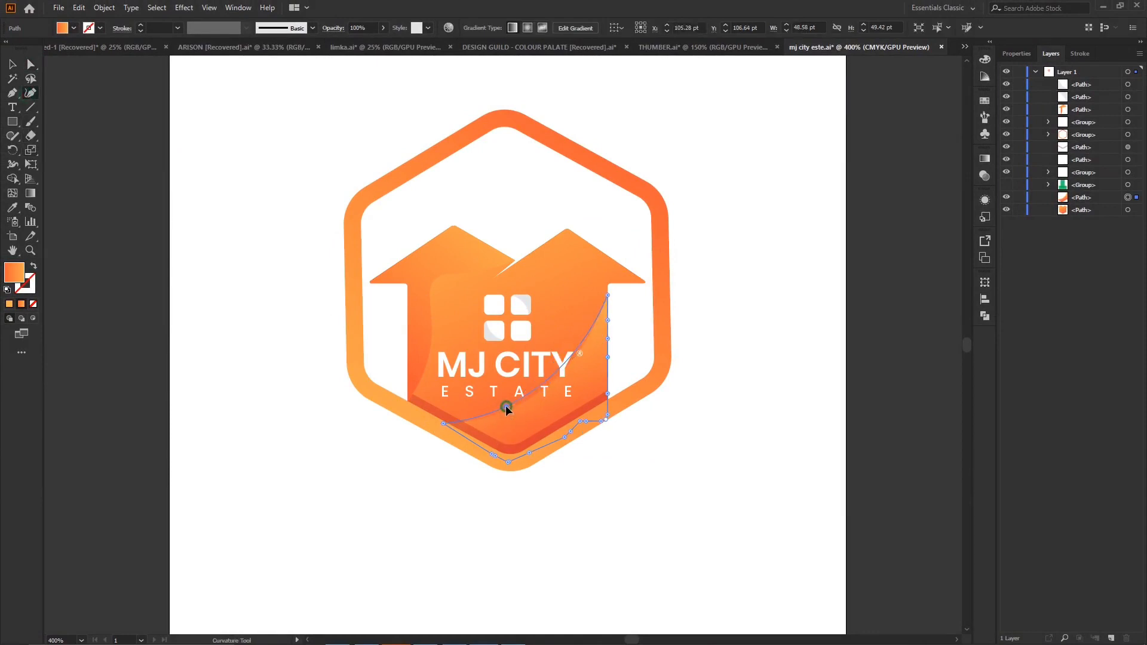
# - Extend the lower-right overlay's upper tip to just beneath the right eave, and delete the stray anchor point beside the hexagon
pyautogui.click(30, 64)
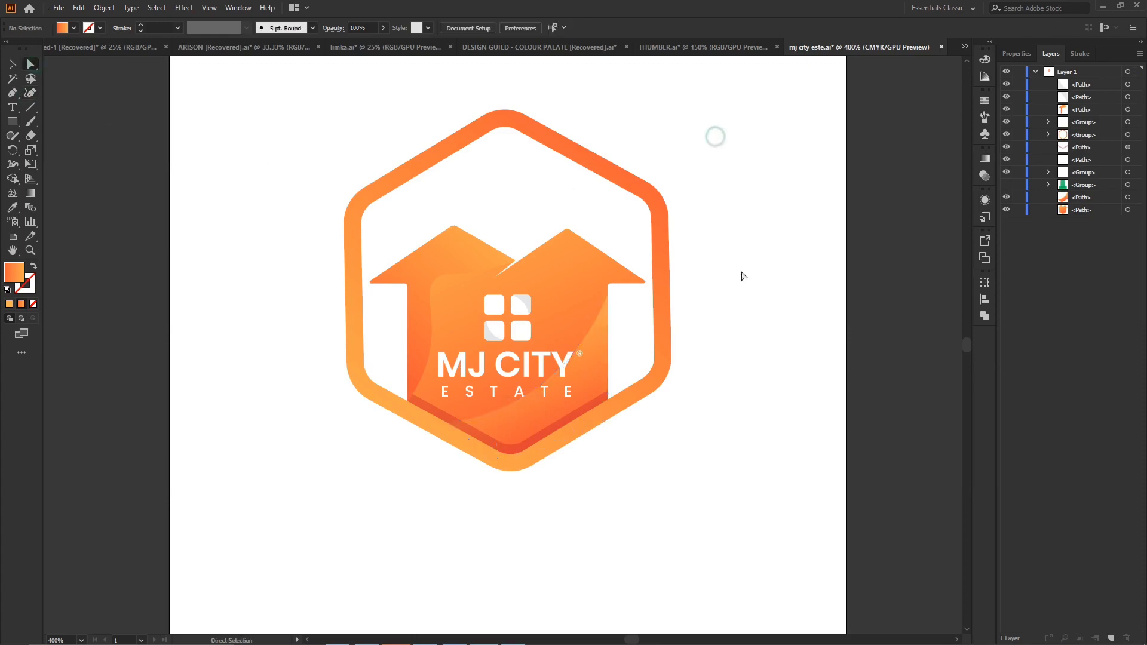
pyautogui.click(602, 309)
pyautogui.click(31, 92)
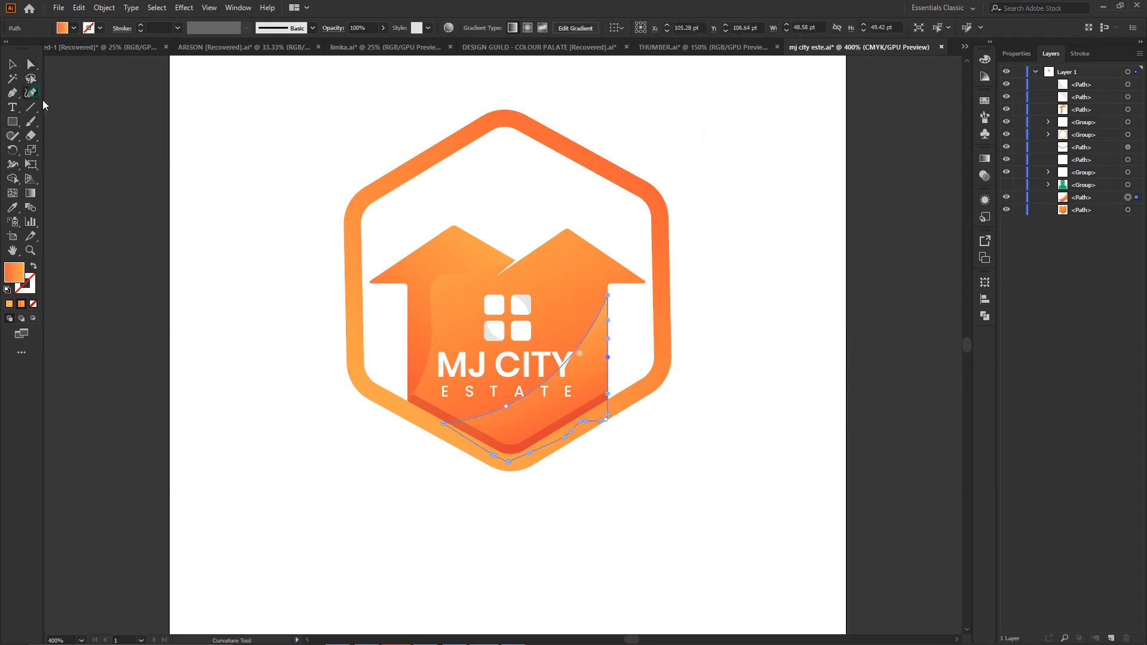
pyautogui.click(745, 230)
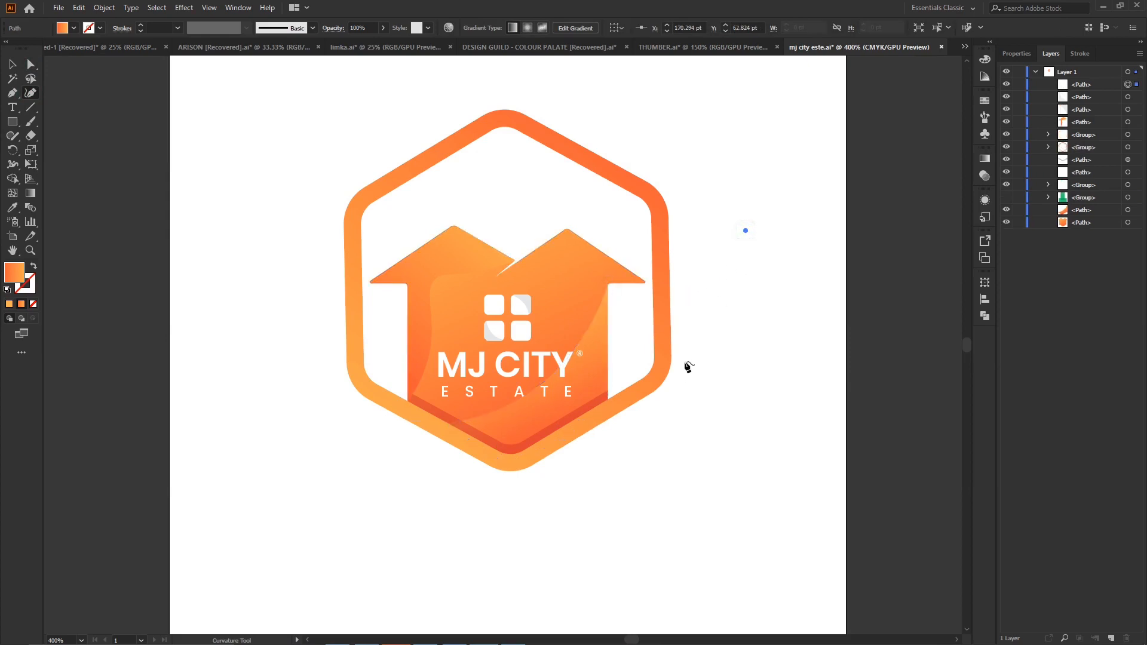
pyautogui.press('Delete')
pyautogui.click(12, 64)
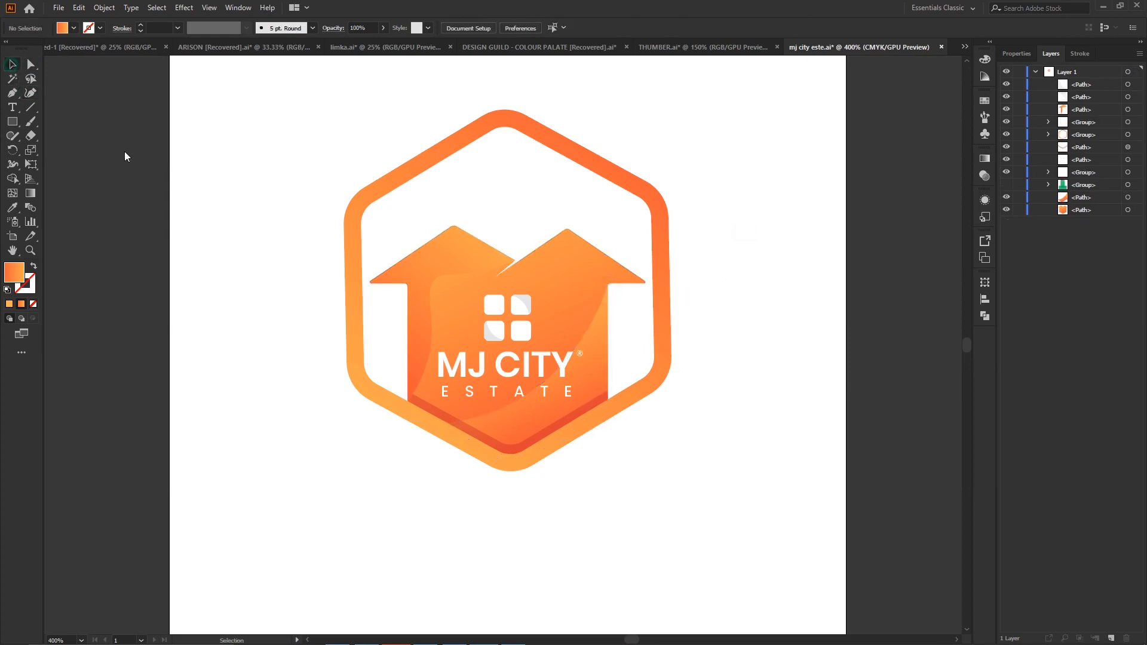
# - Redirect the lower-right overlay's orange gradient from upper right to lower left, and deselect it
pyautogui.click(599, 354)
pyautogui.click(31, 196)
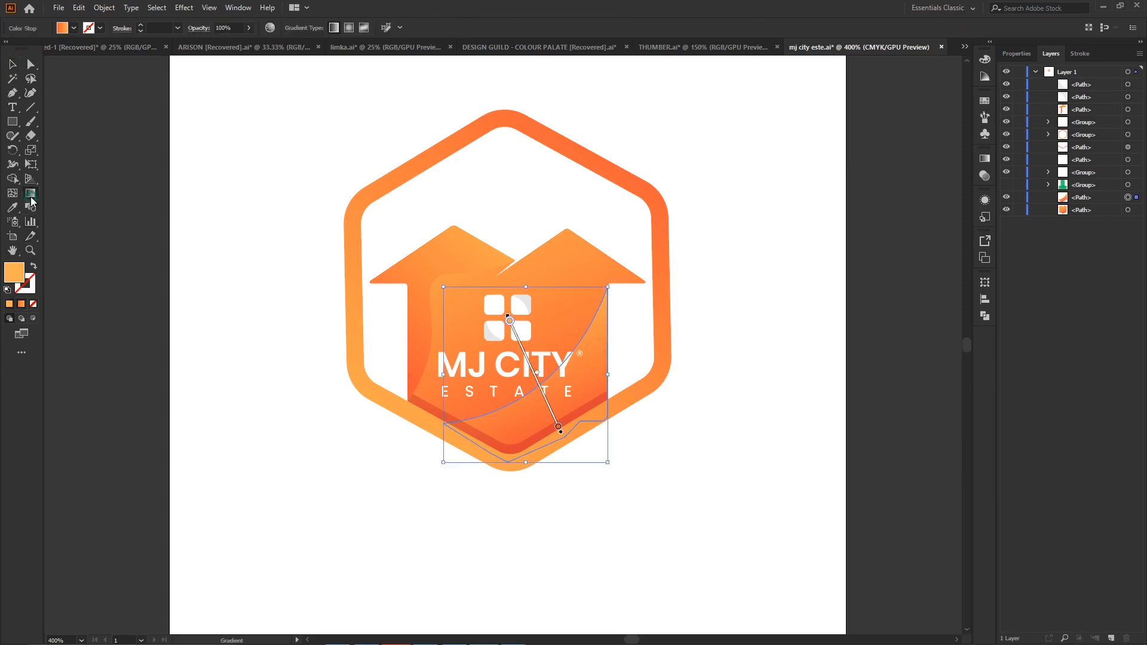
pyautogui.moveTo(612, 305); pyautogui.dragTo(512, 520)
pyautogui.moveTo(665, 261); pyautogui.dragTo(363, 606)
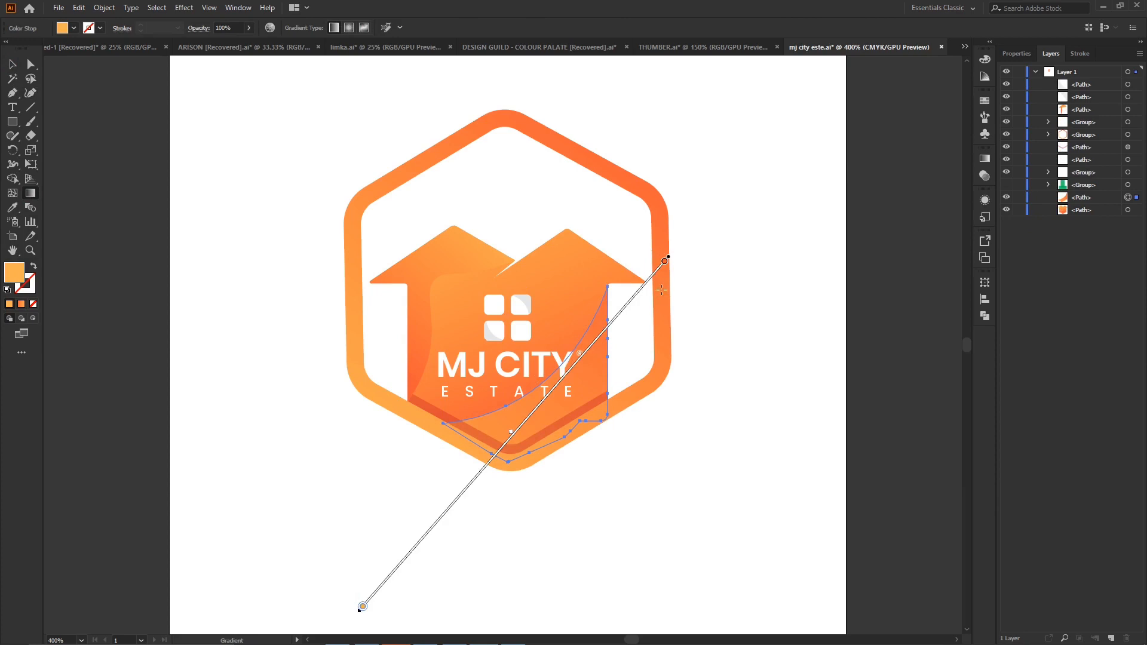
pyautogui.moveTo(681, 239); pyautogui.dragTo(389, 579)
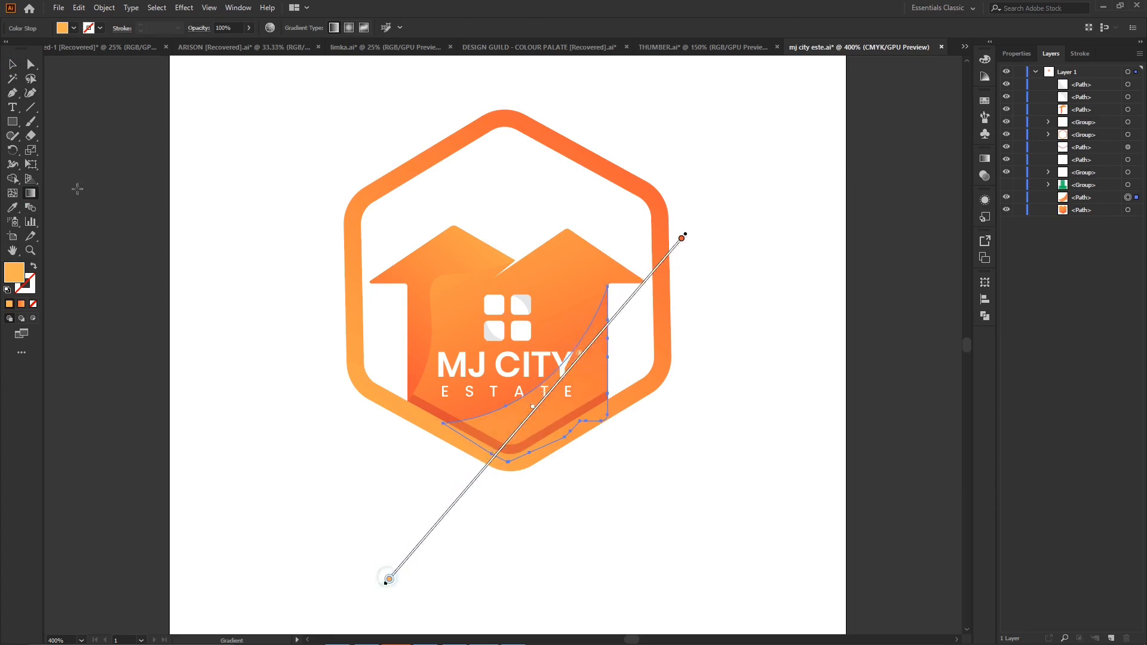
pyautogui.click(12, 64)
pyautogui.click(776, 418)
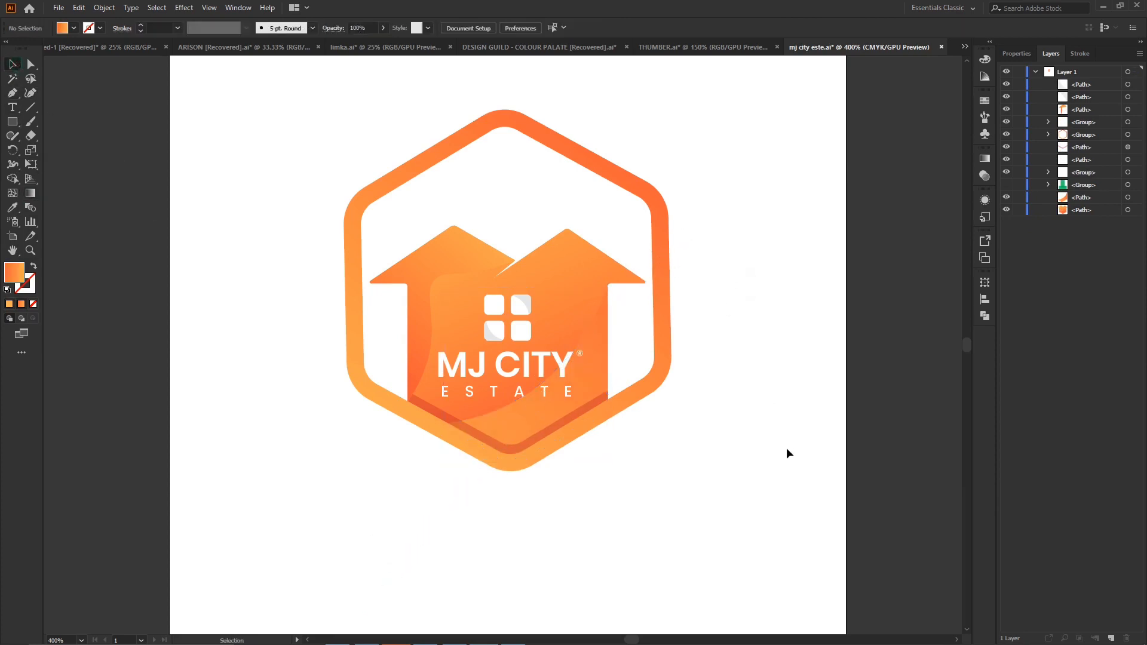
# - Redirect the lower-right overlay's gradient from upper left to lower right, running from the roof valley to below the hexagon, and deselect it
pyautogui.click(600, 378)
pyautogui.press('g')
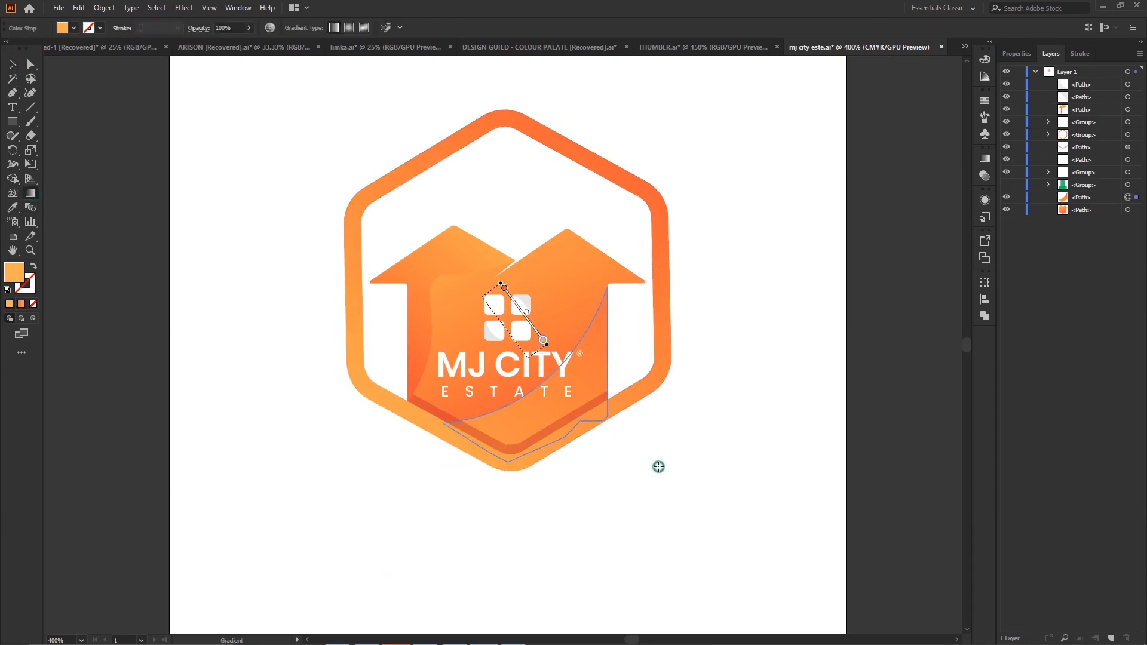
pyautogui.moveTo(480, 301); pyautogui.dragTo(741, 611)
pyautogui.moveTo(433, 266); pyautogui.dragTo(585, 448)
pyautogui.moveTo(482, 261); pyautogui.dragTo(583, 478)
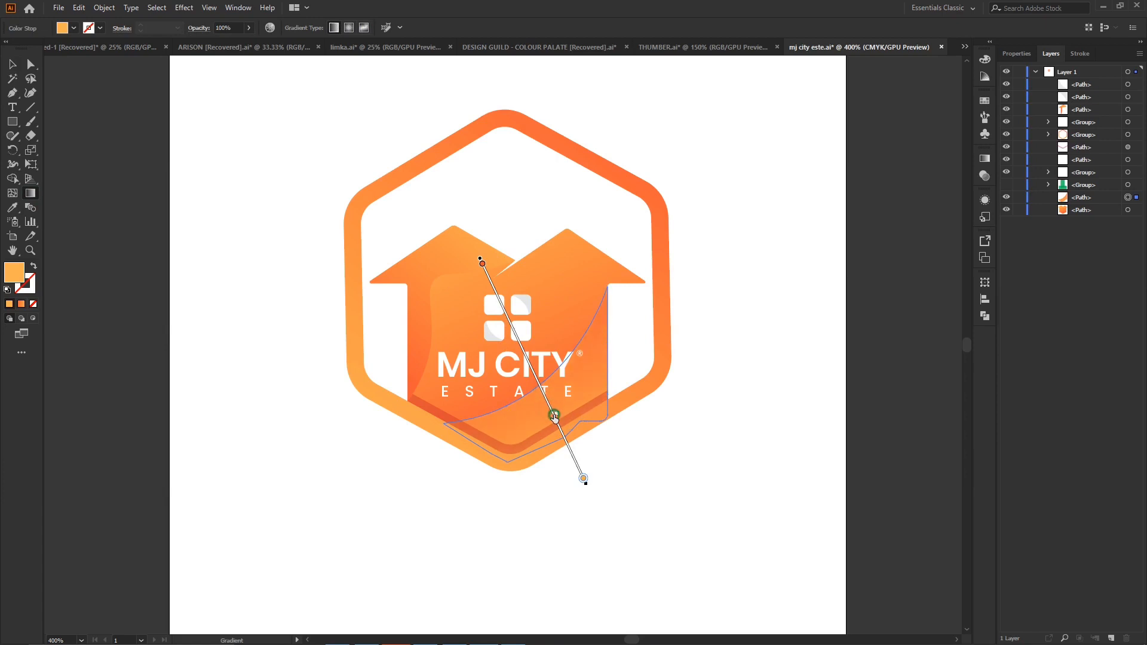
pyautogui.click(5, 69)
pyautogui.click(774, 337)
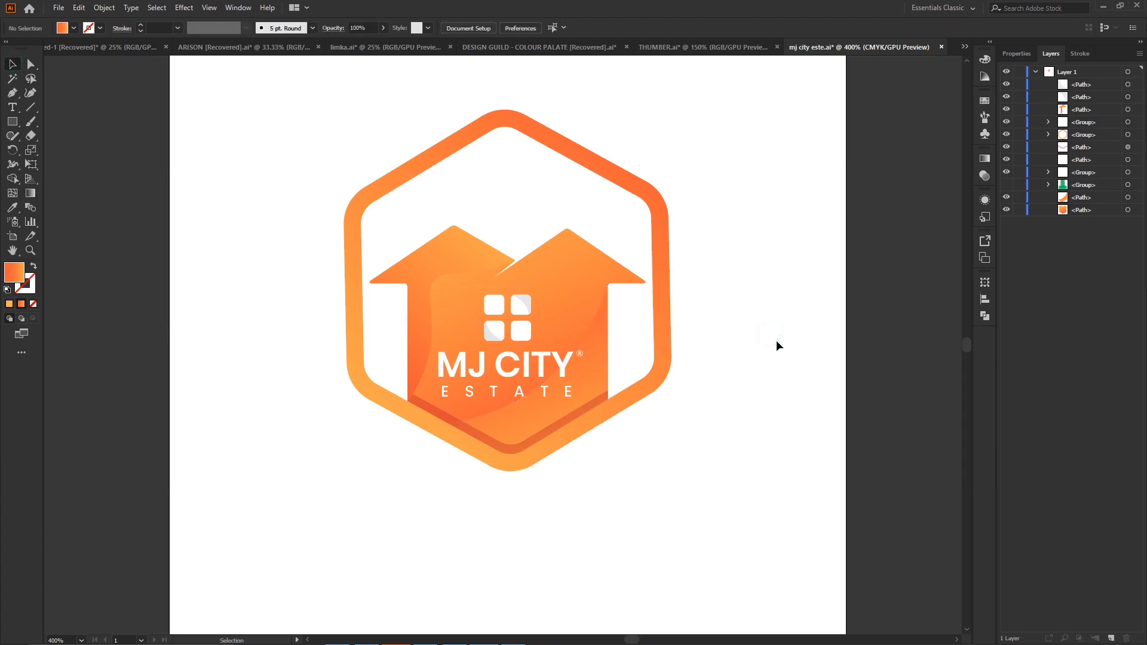
pyautogui.hotkey('ctrl', '-')
pyautogui.hotkey('ctrl', '-')
pyautogui.hotkey('ctrl', '-')
pyautogui.hotkey('ctrl', '+')
pyautogui.hotkey('ctrl', '+')
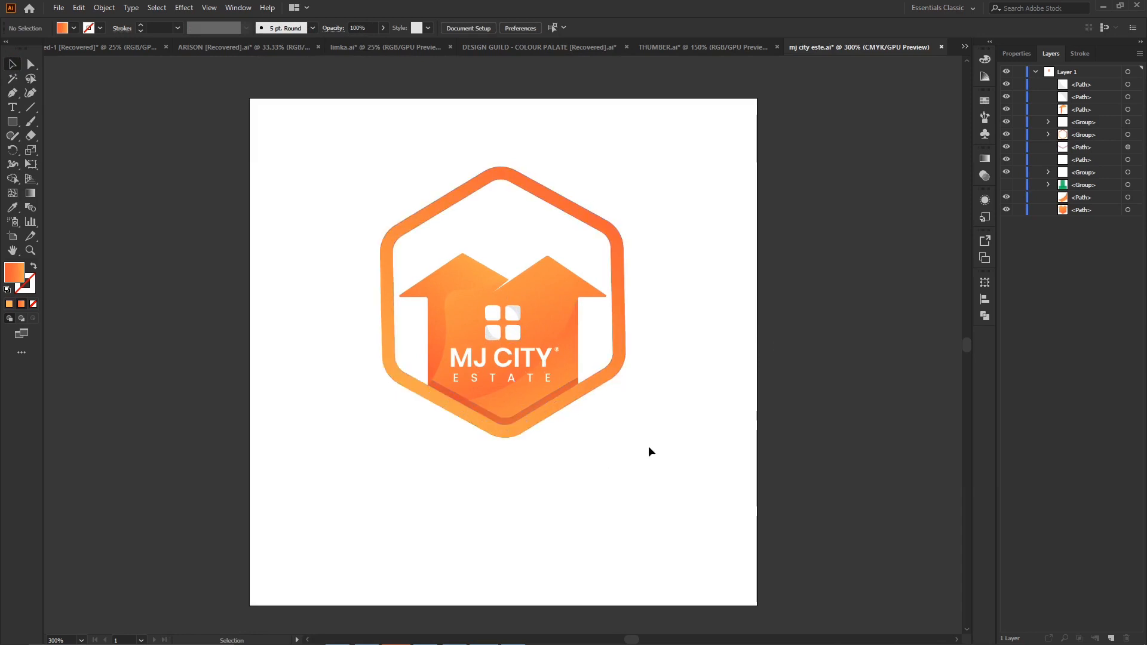
# - Nudge the hexagon frame down and thicken it with a 2 pt red stroke
pyautogui.click(452, 201)
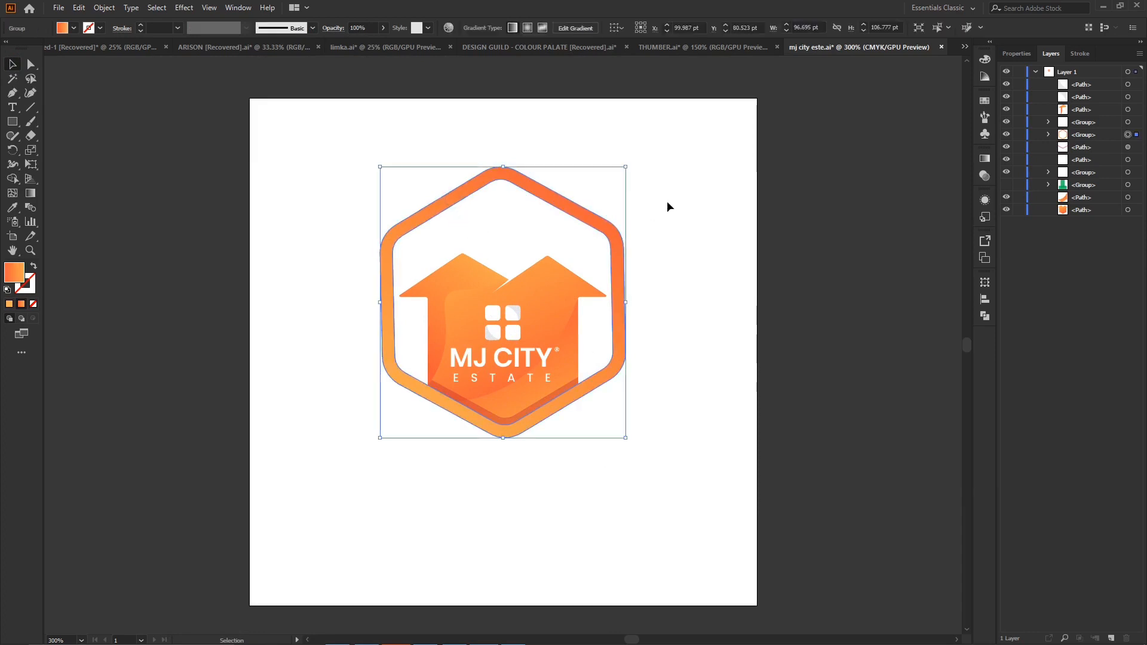
pyautogui.press('Down')
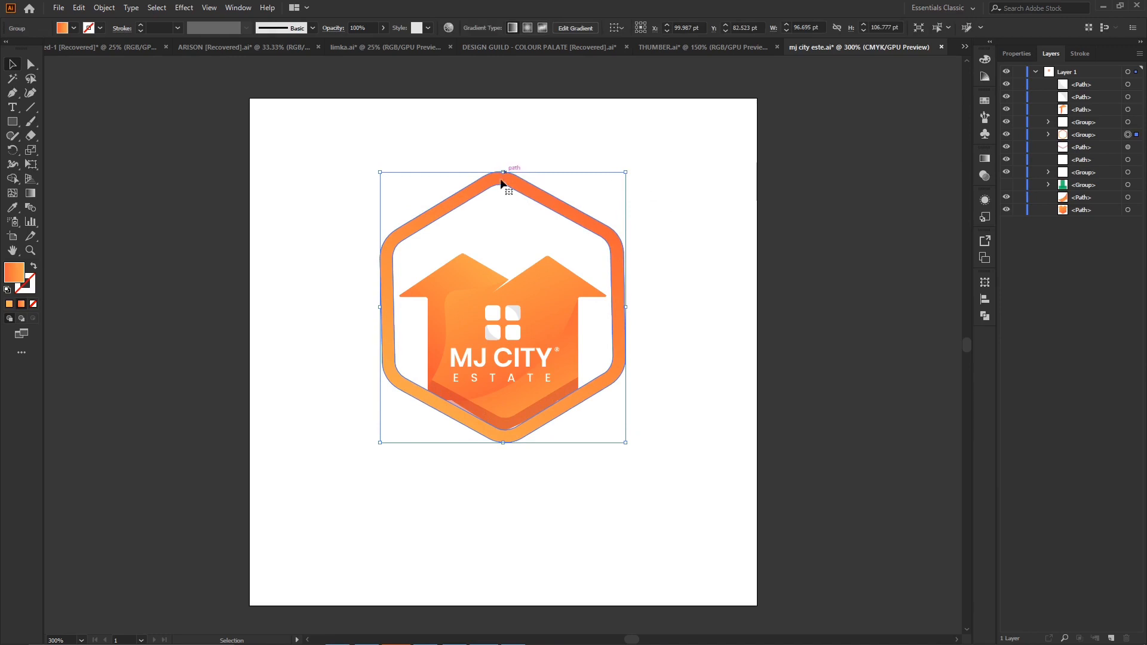
pyautogui.click(1082, 55)
pyautogui.click(1073, 73)
pyautogui.press('Up')
pyautogui.press('Up')
pyautogui.press('Up')
pyautogui.press('Up')
pyautogui.press('Up')
pyautogui.press('Up')
pyautogui.press('Down')
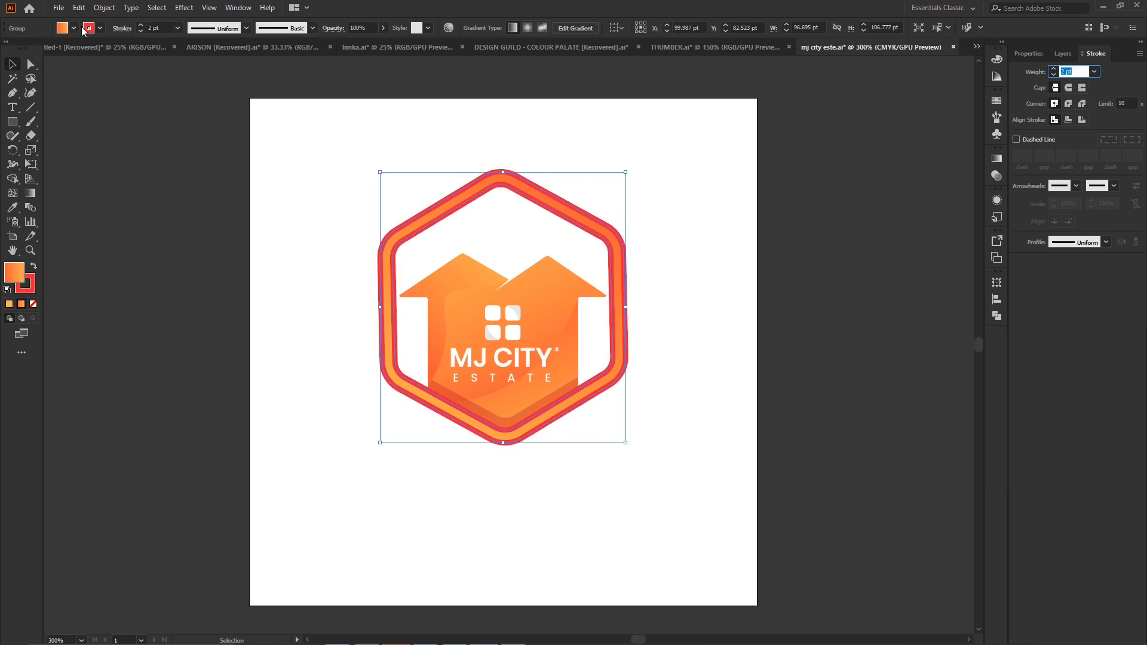
# - Expand the hexagon frame's fill and stroke, try to unite the resulting pieces, and undo the unite
pyautogui.click(105, 8)
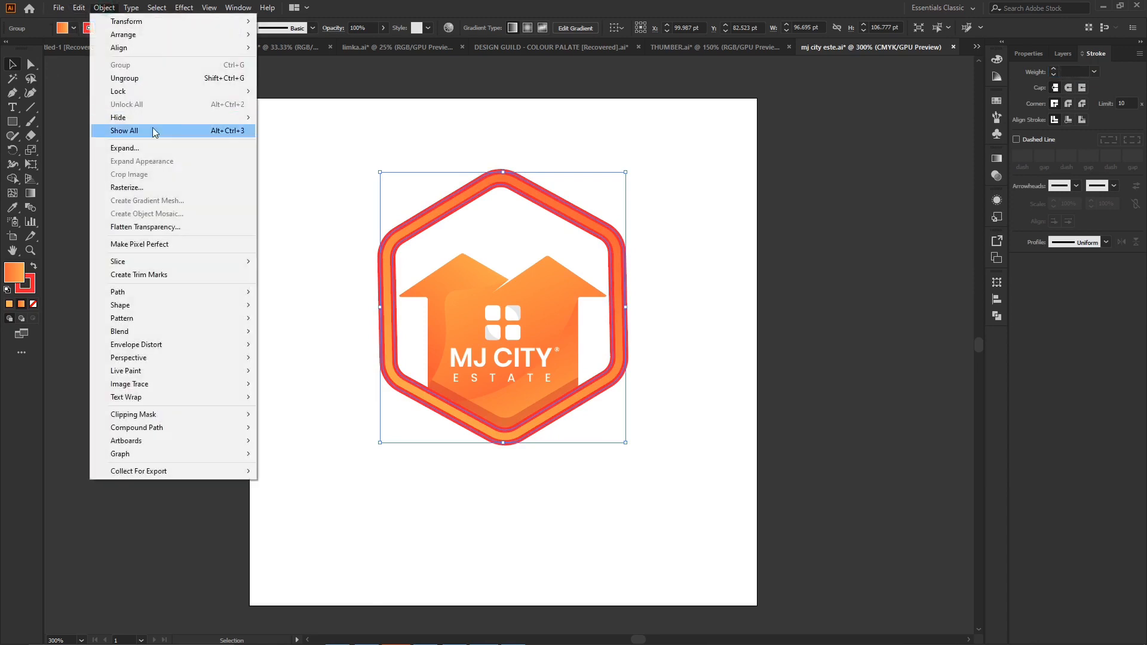
pyautogui.click(125, 147)
pyautogui.click(545, 397)
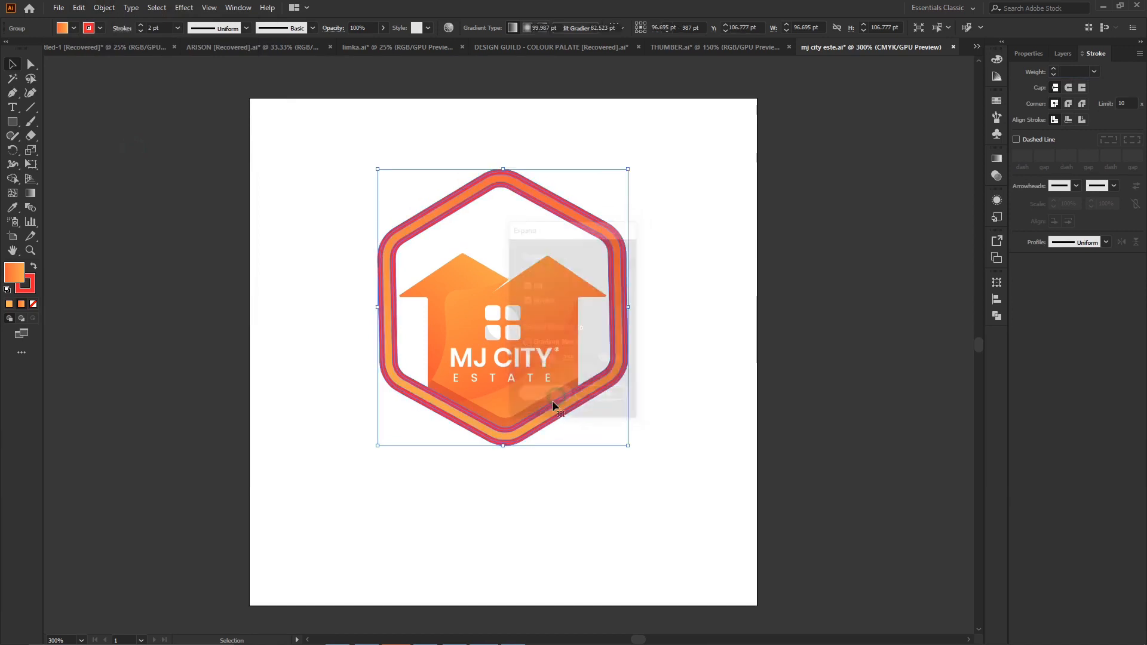
pyautogui.click(997, 315)
pyautogui.click(859, 309)
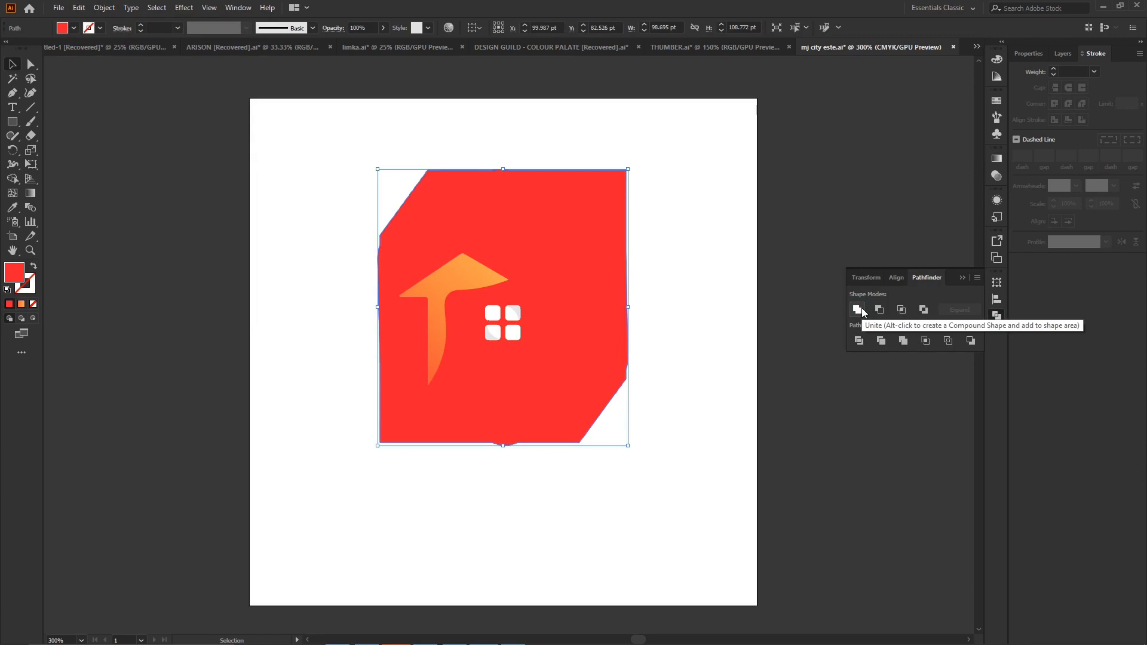
pyautogui.hotkey('ctrl', 'z')
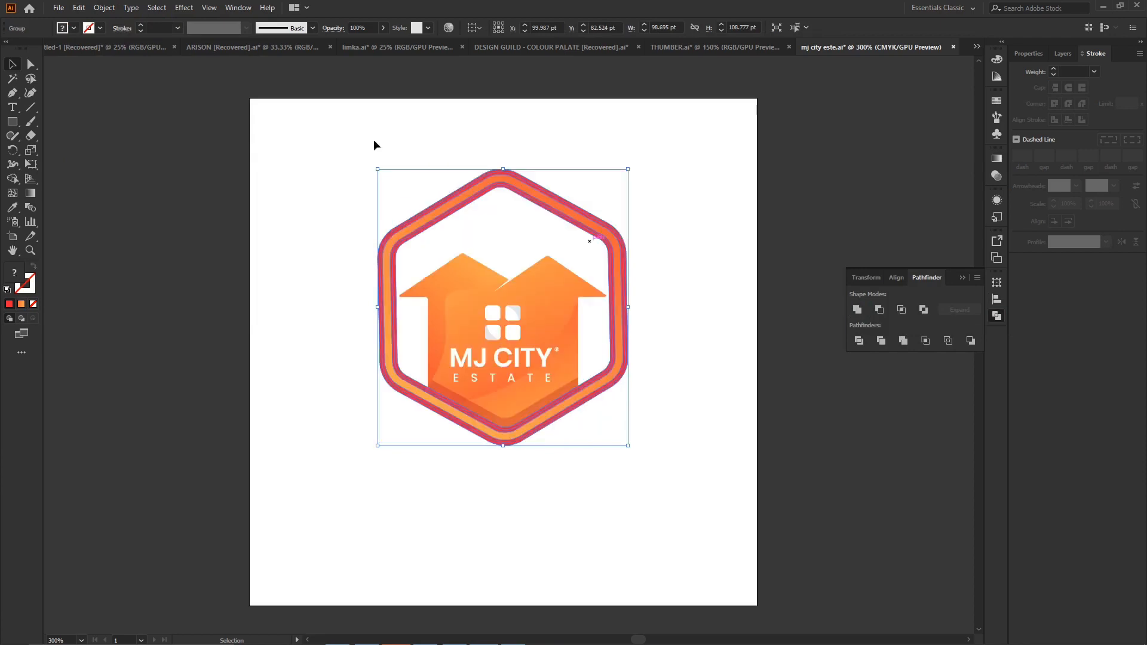
# - Retry expanding and uniting the hexagon frame's pieces twice, undoing each unite
pyautogui.click(109, 13)
pyautogui.click(148, 146)
pyautogui.click(857, 309)
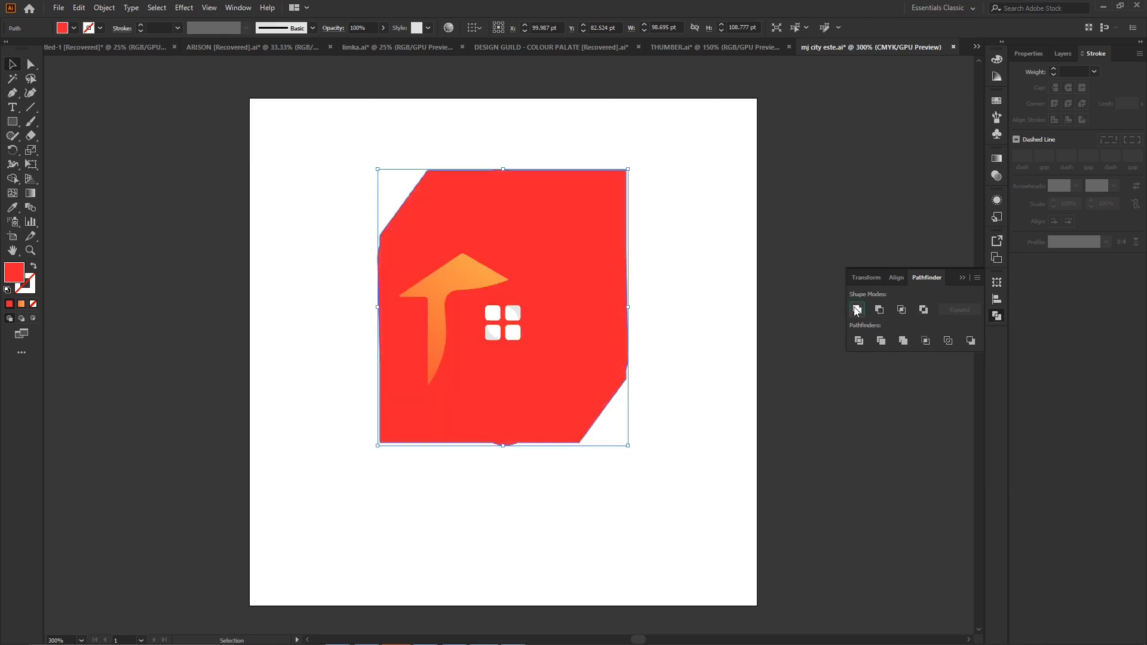
pyautogui.hotkey('ctrl', 'z')
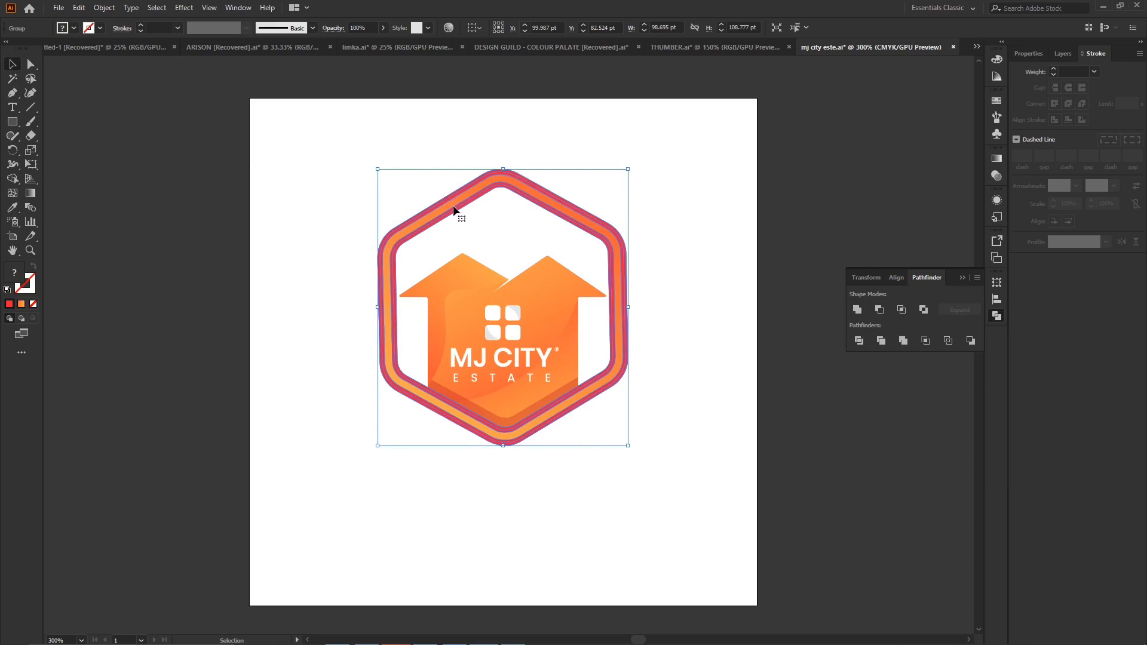
pyautogui.click(274, 271)
pyautogui.click(386, 249)
pyautogui.click(106, 12)
pyautogui.click(148, 148)
pyautogui.click(857, 311)
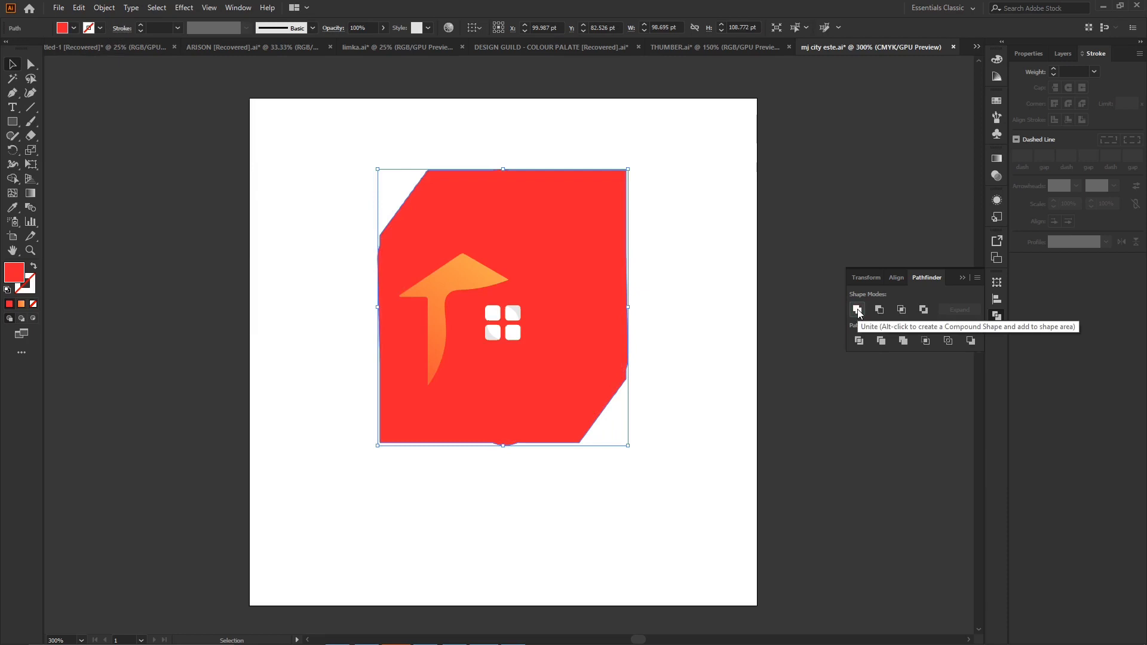
pyautogui.hotkey('ctrl', 'z')
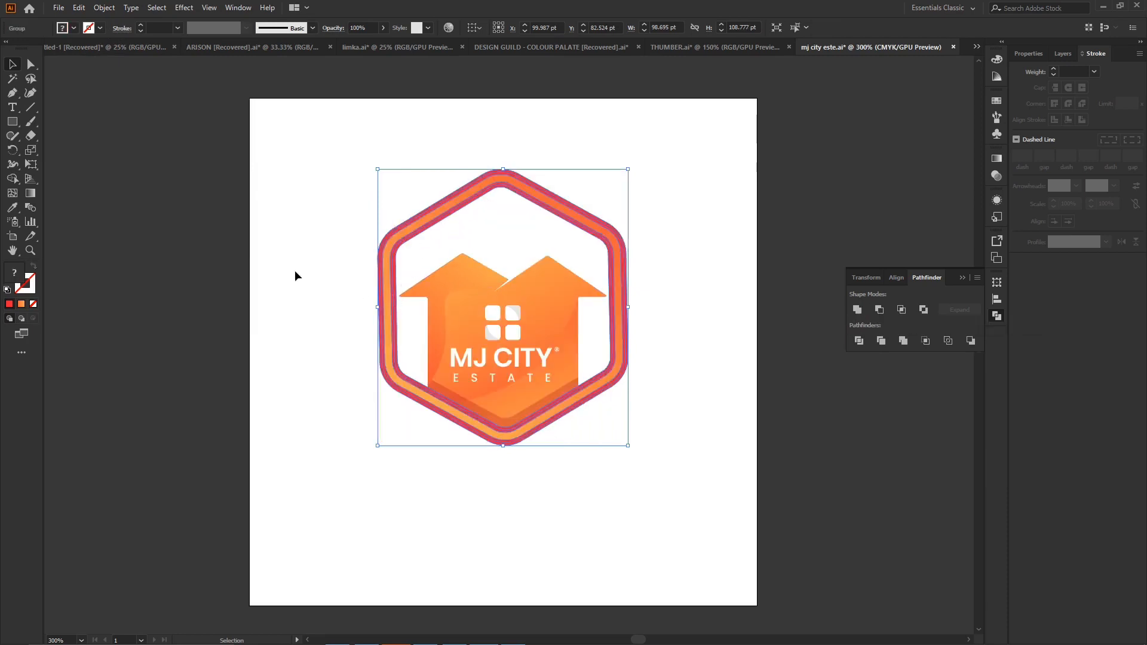
# - Move the old hexagon frame off the artboard, clear of the house logo
pyautogui.click(250, 249)
pyautogui.click(398, 243)
pyautogui.press('a')
pyautogui.hotkey('ctrl', '=')
pyautogui.press('v')
pyautogui.hotkey('ctrl', '=')
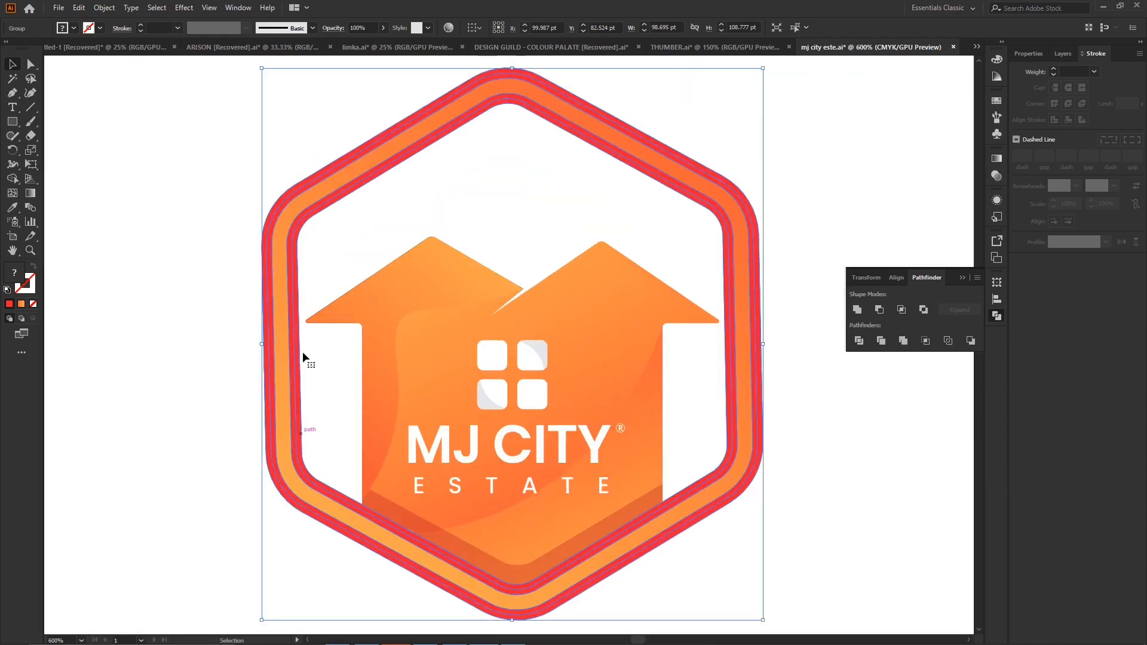
pyautogui.hotkey('ctrl', '-')
pyautogui.hotkey('ctrl', '-')
pyautogui.hotkey('ctrl', '-')
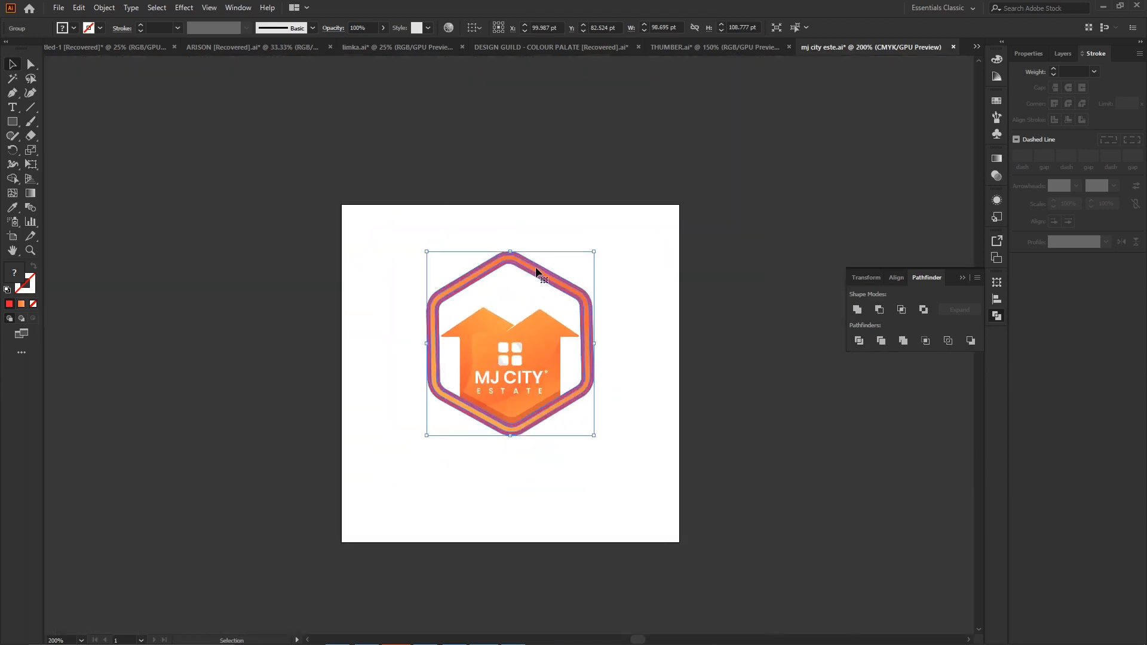
pyautogui.moveTo(537, 275); pyautogui.dragTo(235, 220)
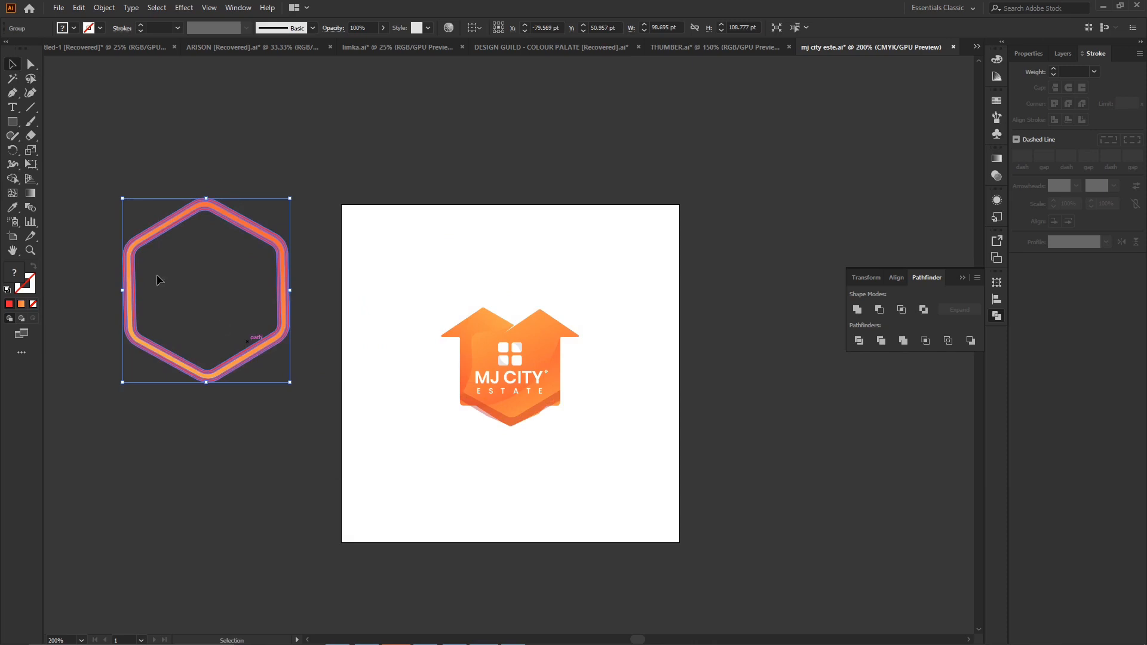
# - Draw a new hexagon about 114 × 132 pt with the Polygon tool, with a red stroke and no fill
pyautogui.moveTo(10, 128); pyautogui.dragTo(47, 163)
pyautogui.moveTo(565, 222); pyautogui.dragTo(655, 273)
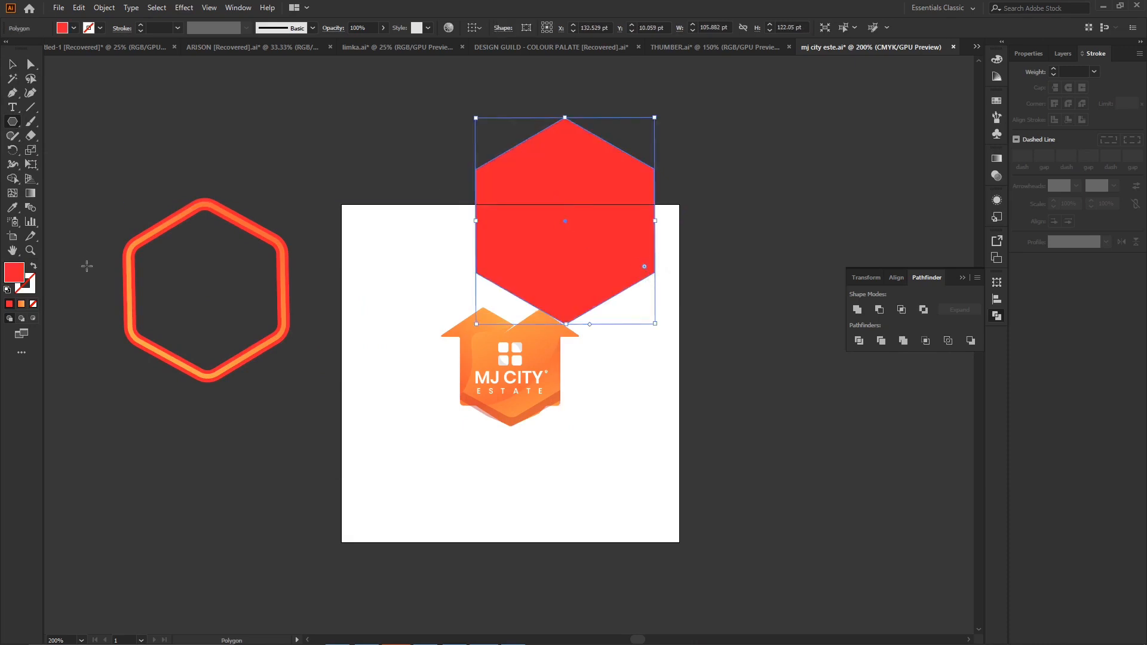
pyautogui.click(32, 270)
pyautogui.moveTo(565, 117)
pyautogui.mouseDown()
pyautogui.moveTo(563, 159)
pyautogui.moveTo(565, 100)
pyautogui.mouseUp()
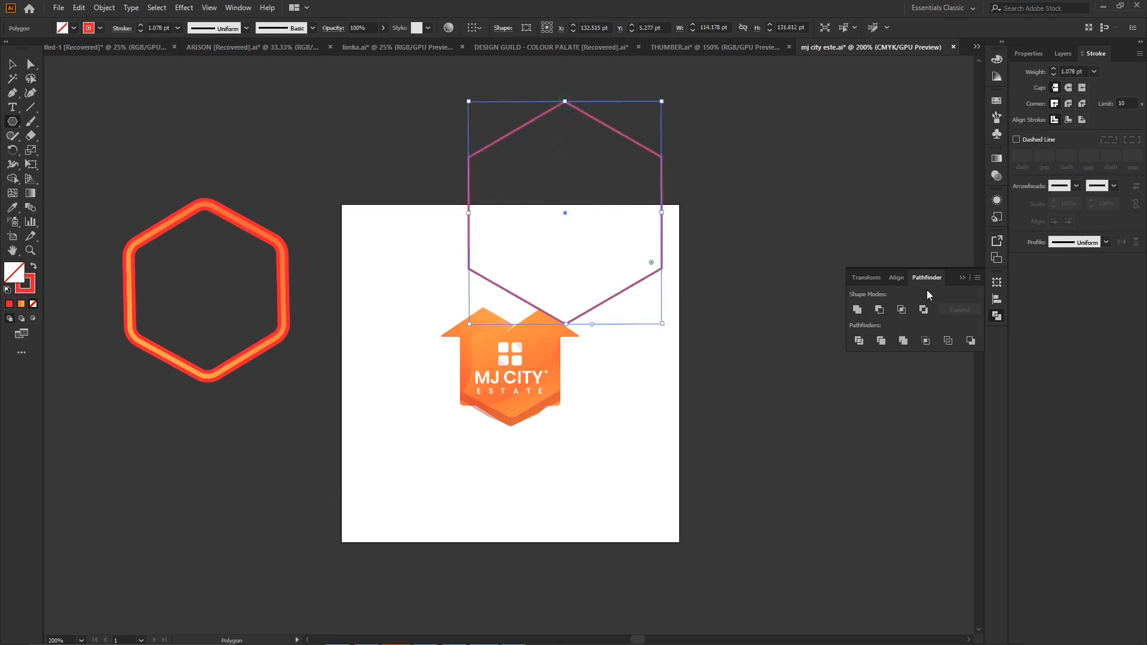
# - Set the new hexagon's stroke weight to 9 pt and round all its corners by about 16.5 pt
pyautogui.click(1063, 71)
pyautogui.press('Up')
pyautogui.press('Up')
pyautogui.press('Up')
pyautogui.press('Up')
pyautogui.press('Up')
pyautogui.press('Up')
pyautogui.press('Up')
pyautogui.press('Up')
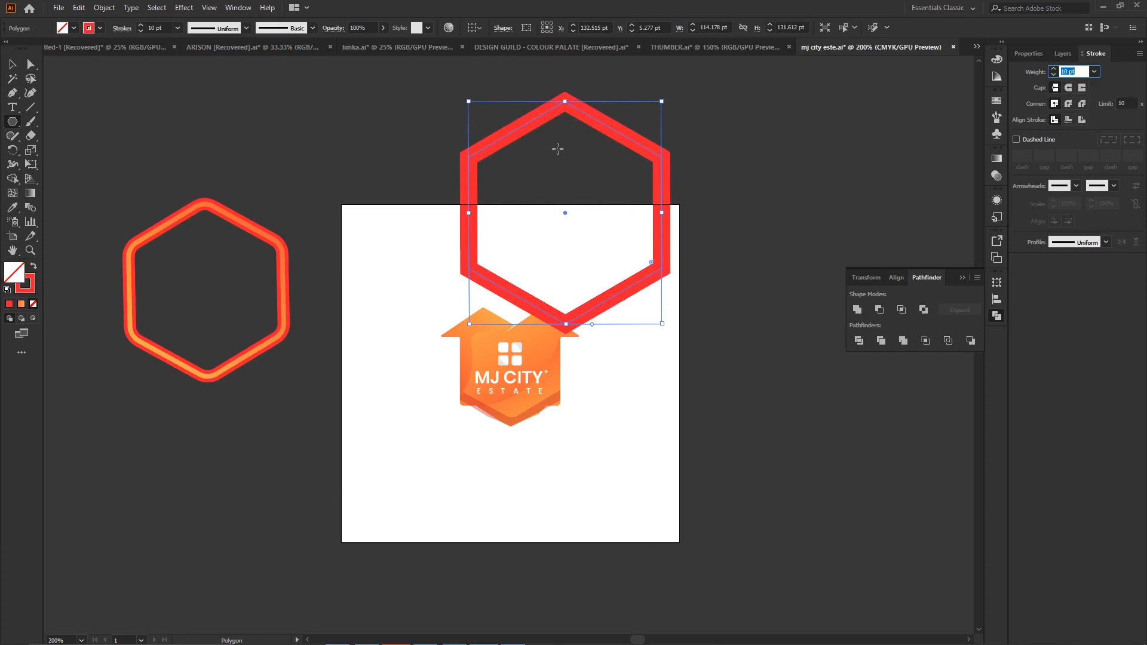
pyautogui.click(30, 64)
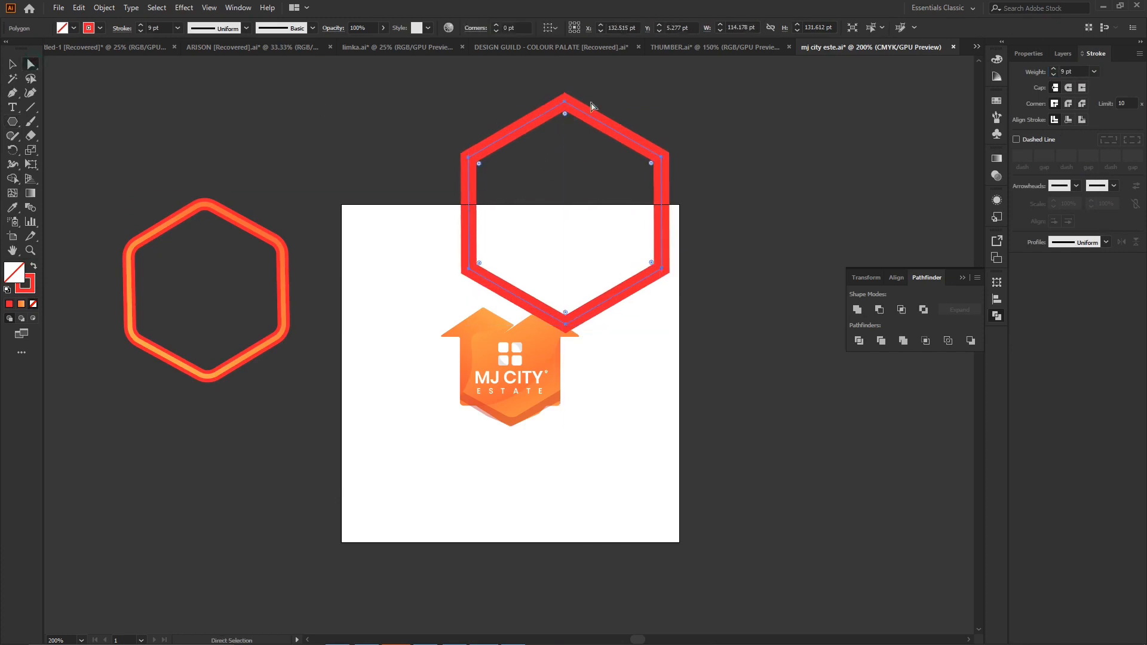
pyautogui.moveTo(565, 116)
pyautogui.mouseDown()
pyautogui.moveTo(568, 174)
pyautogui.moveTo(565, 134)
pyautogui.mouseUp()
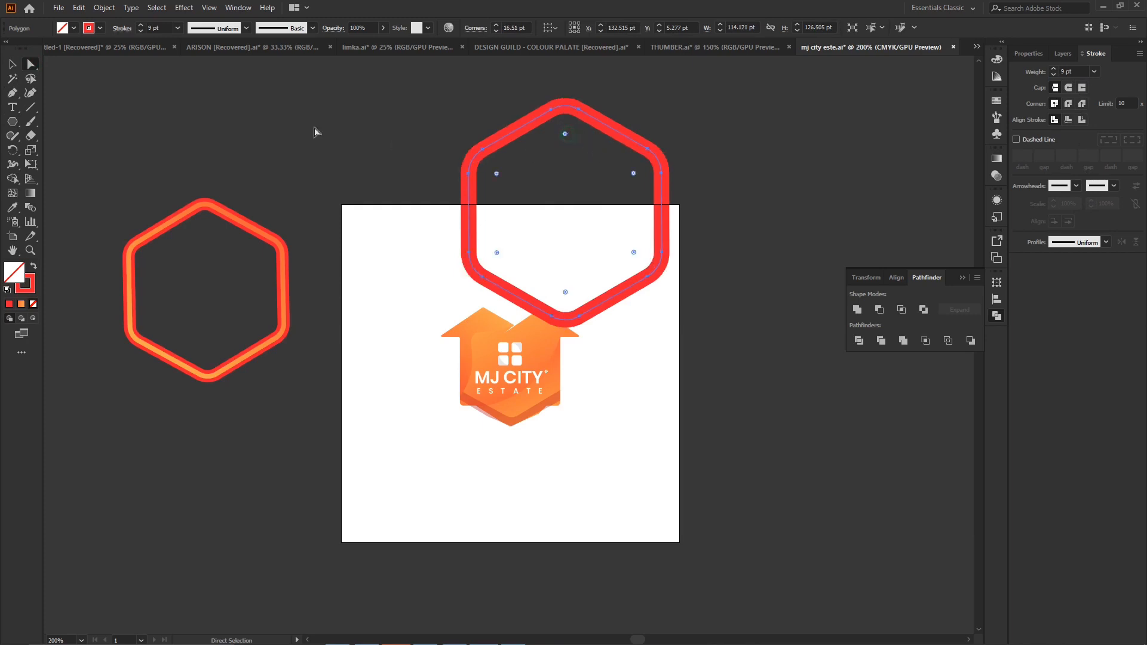
# - Scale the rounded hexagon to about 92 × 102 pt and position it around the house on the artboard
pyautogui.moveTo(643, 148)
pyautogui.mouseDown()
pyautogui.moveTo(361, 264)
pyautogui.moveTo(305, 221)
pyautogui.moveTo(252, 206)
pyautogui.moveTo(212, 235)
pyautogui.mouseUp()
pyautogui.press('v')
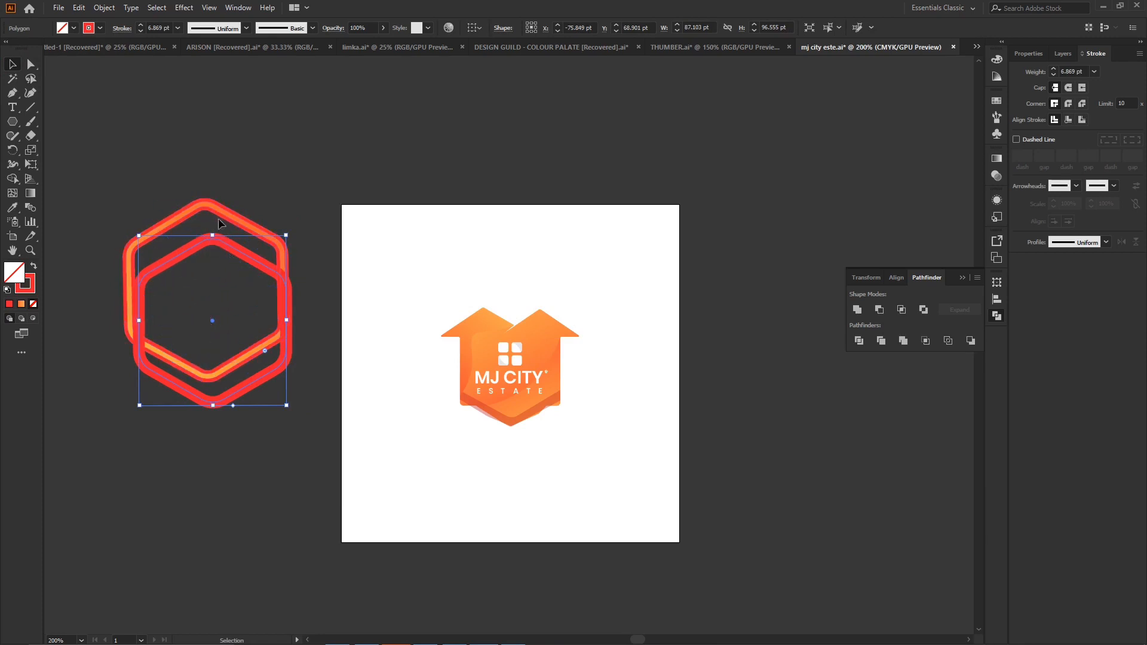
pyautogui.hotkey('ctrl', 'shift', 'a')
pyautogui.moveTo(272, 365); pyautogui.dragTo(562, 399)
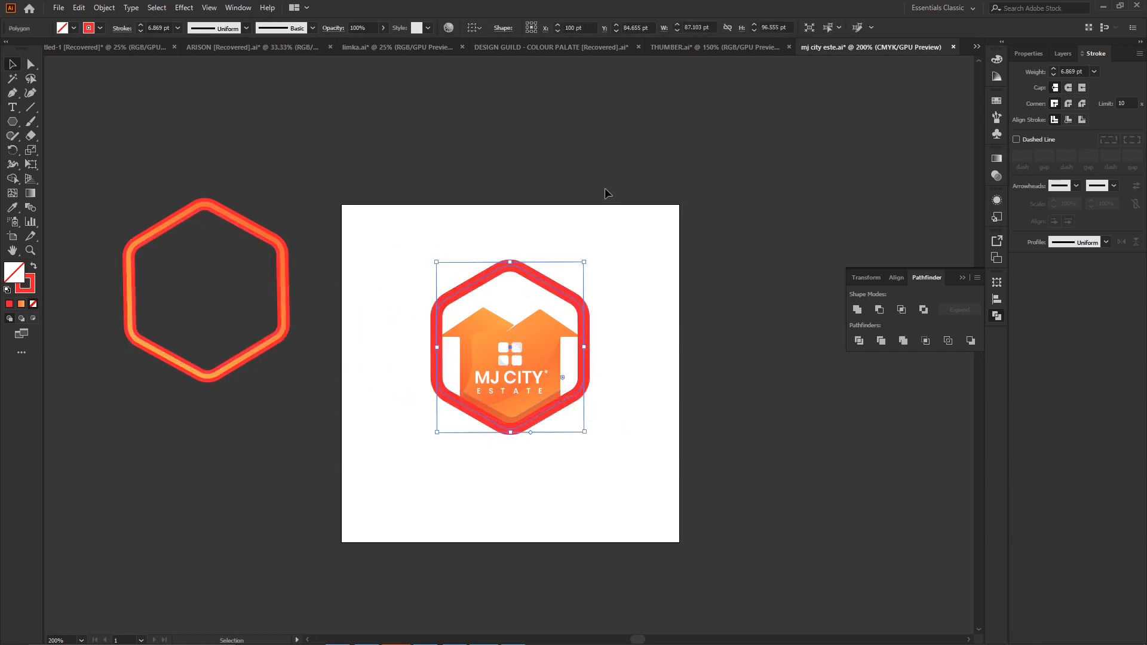
pyautogui.moveTo(512, 261); pyautogui.dragTo(512, 250)
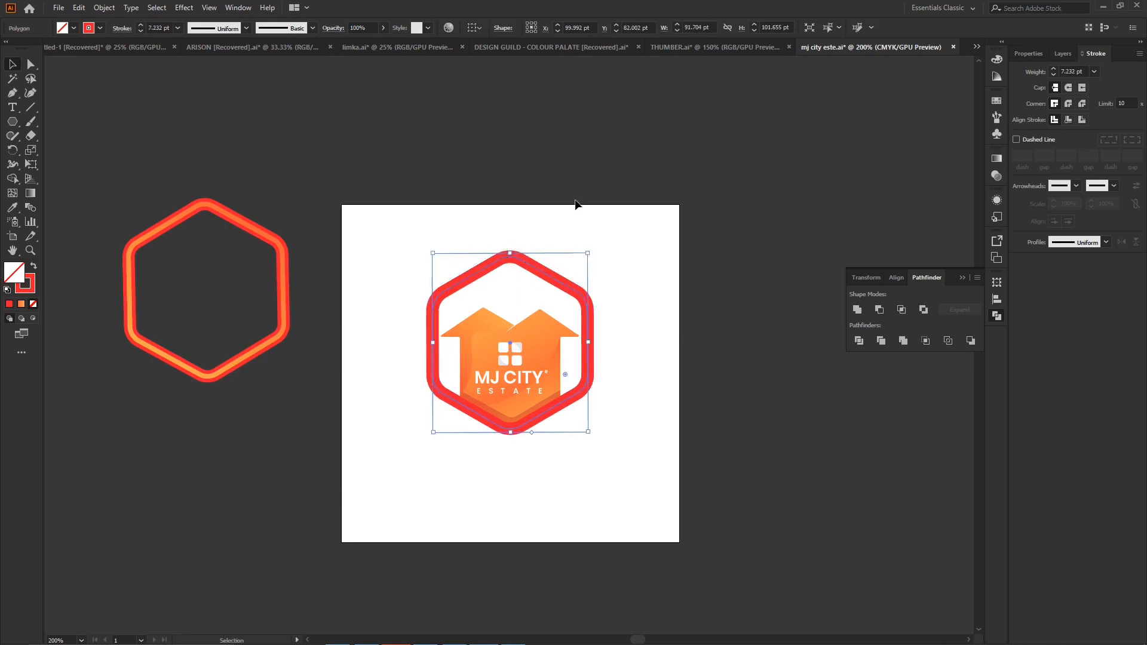
# - Set the new hexagon's stroke weight to 6 pt and expand its fill and stroke into a filled shape
pyautogui.doubleClick(1067, 71)
pyautogui.write('6')
pyautogui.press('Return')
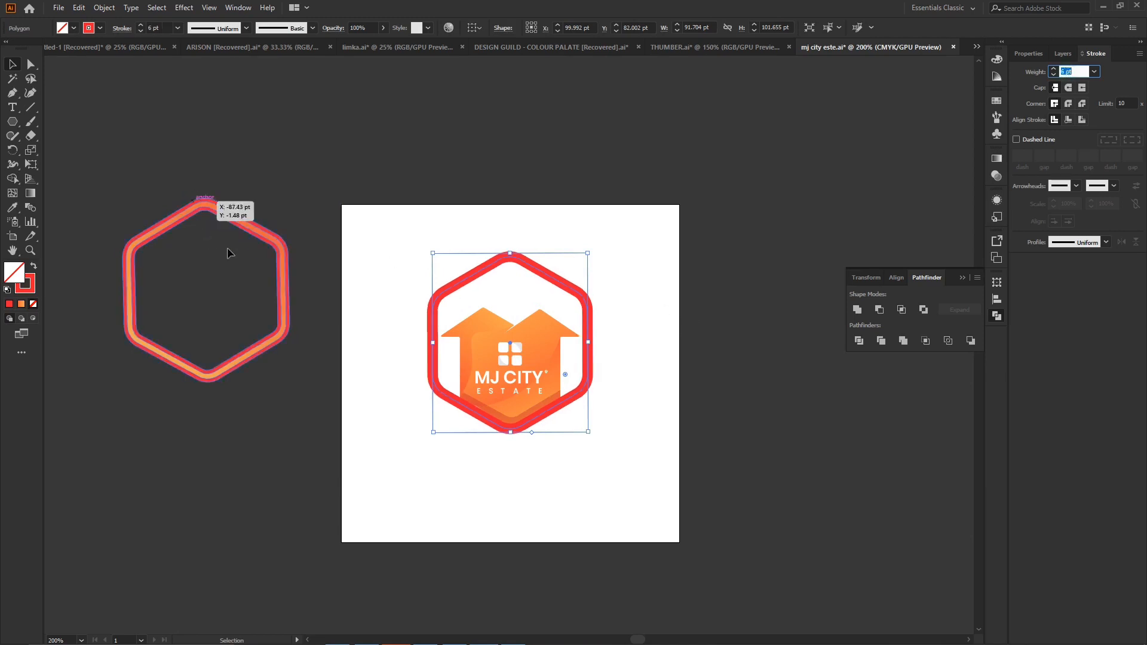
pyautogui.click(104, 8)
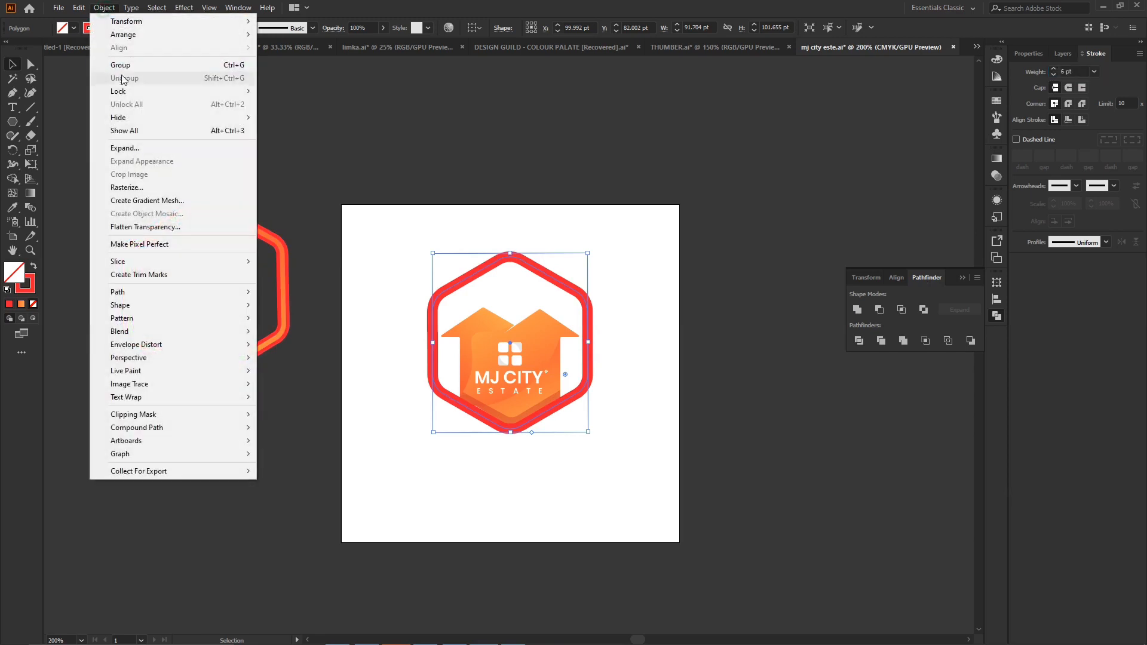
pyautogui.click(128, 151)
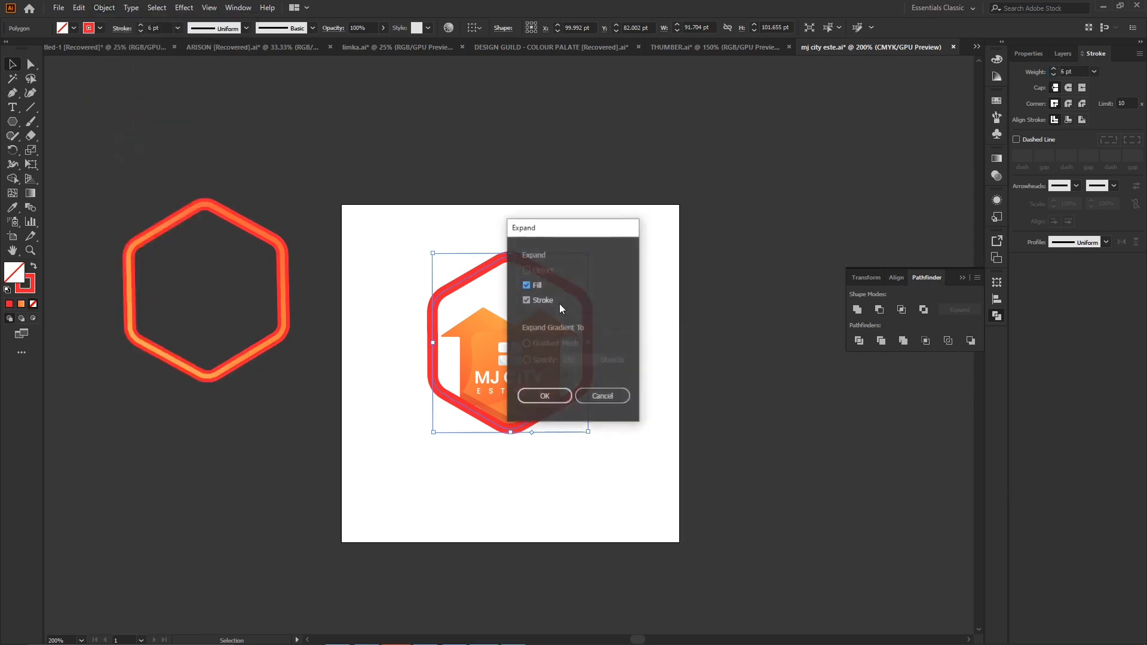
pyautogui.click(536, 398)
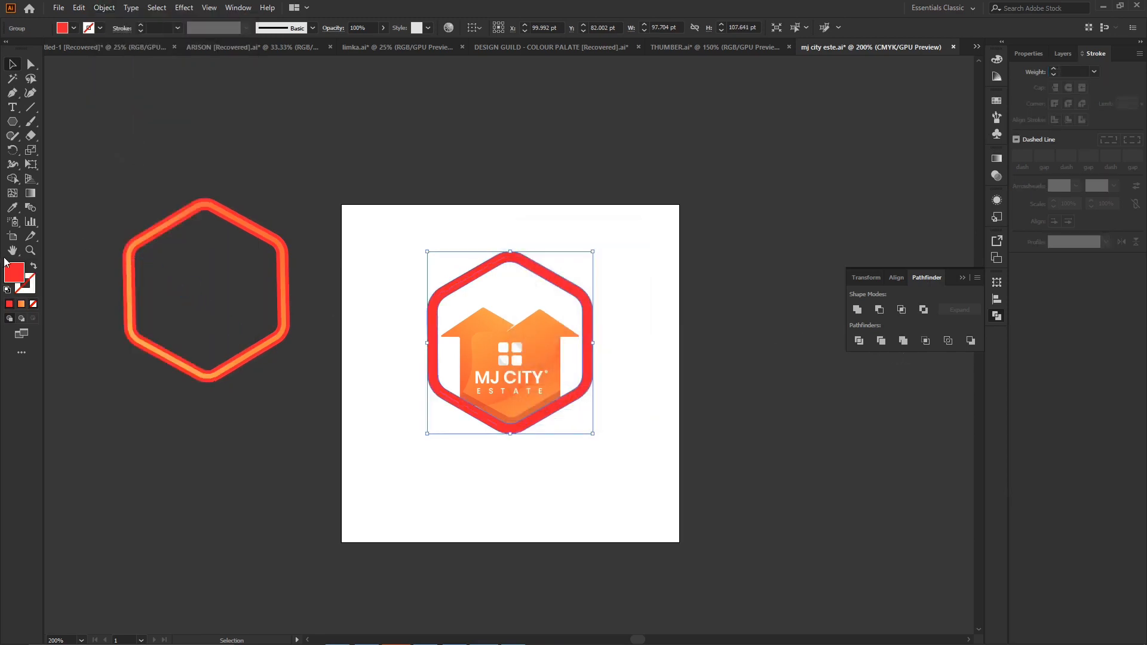
# - Fill the new hexagon frame with the orange gradient and delete the old frame beside the artboard
pyautogui.click(22, 304)
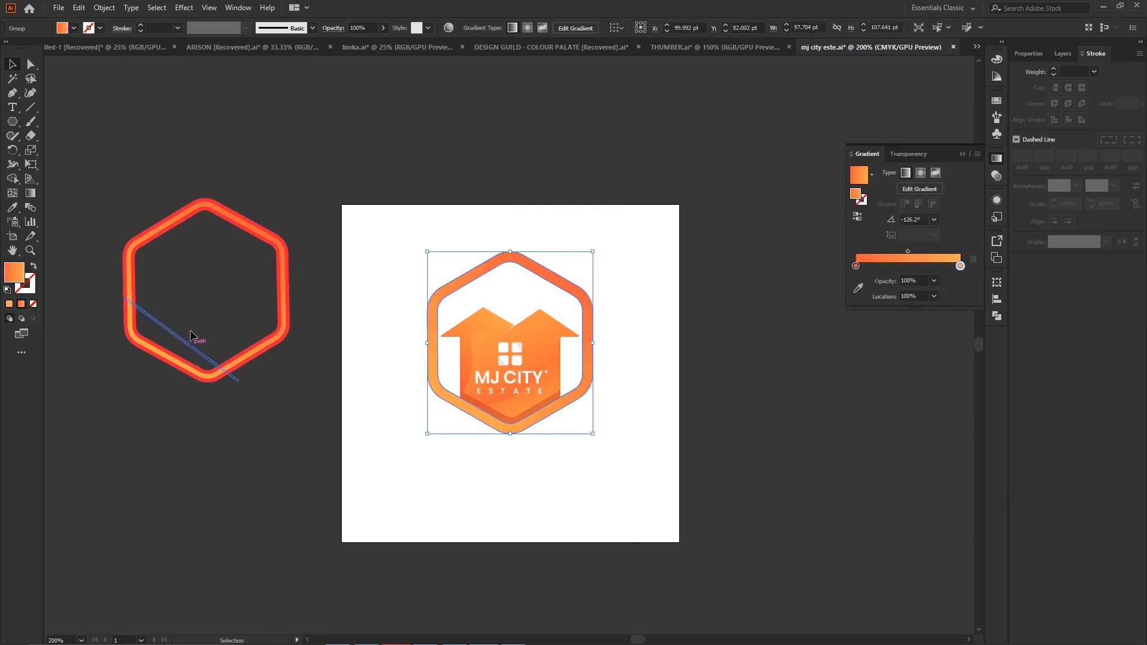
pyautogui.click(243, 224)
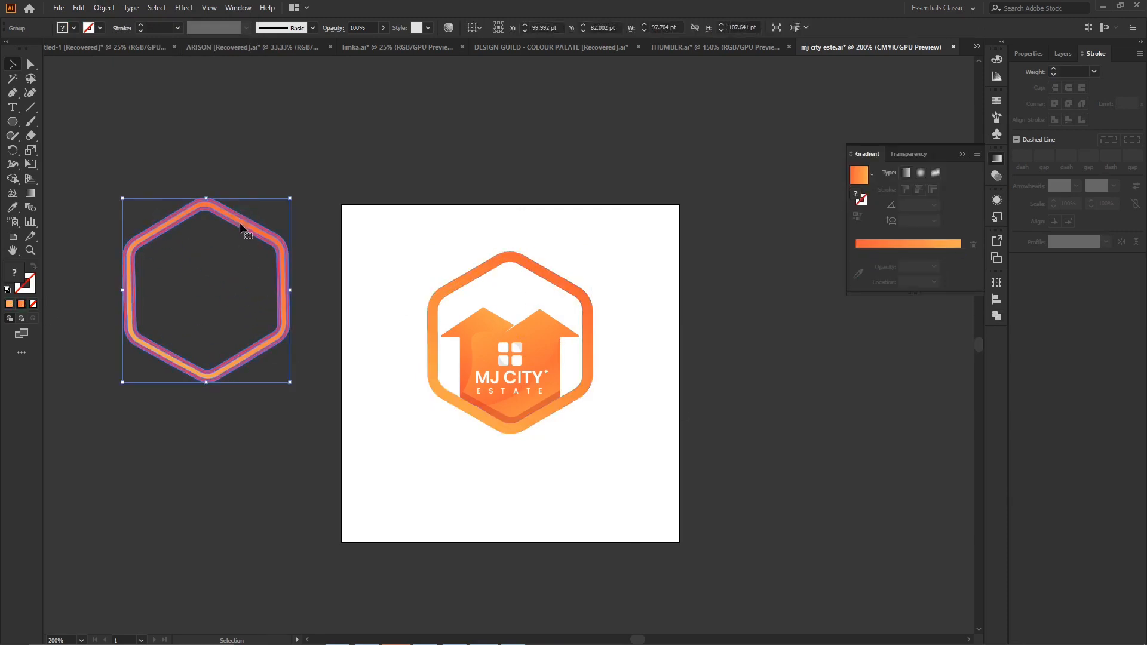
pyautogui.press('Delete')
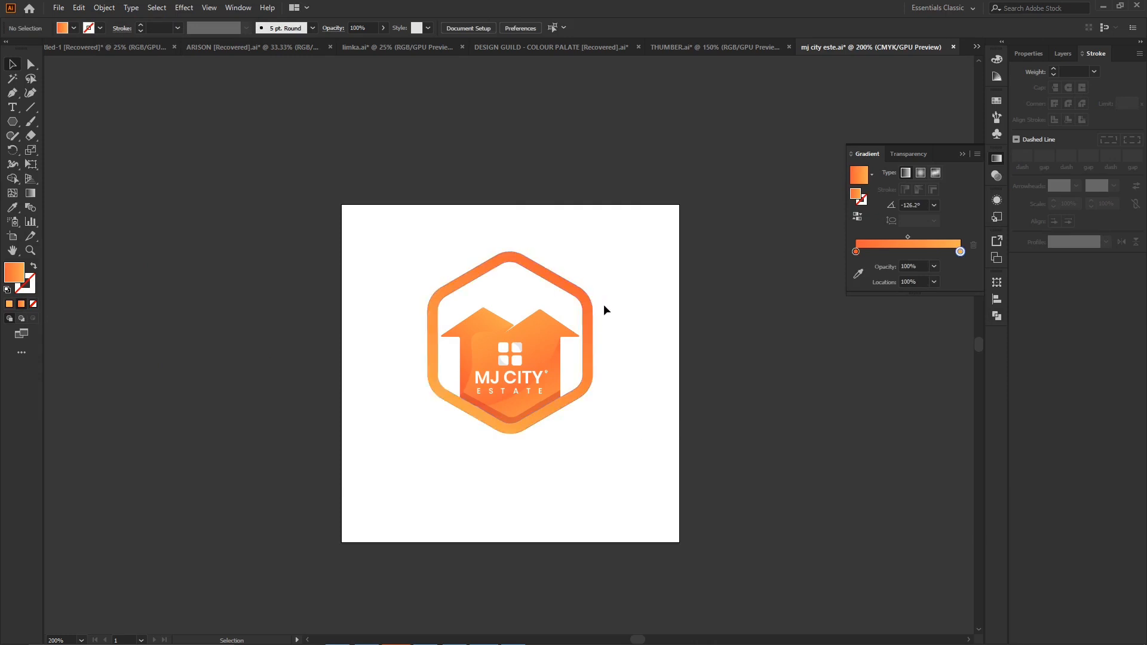
# - Select the whole MJ CITY ESTATE logo and move it up about 9 pt on the artboard
pyautogui.click(546, 374)
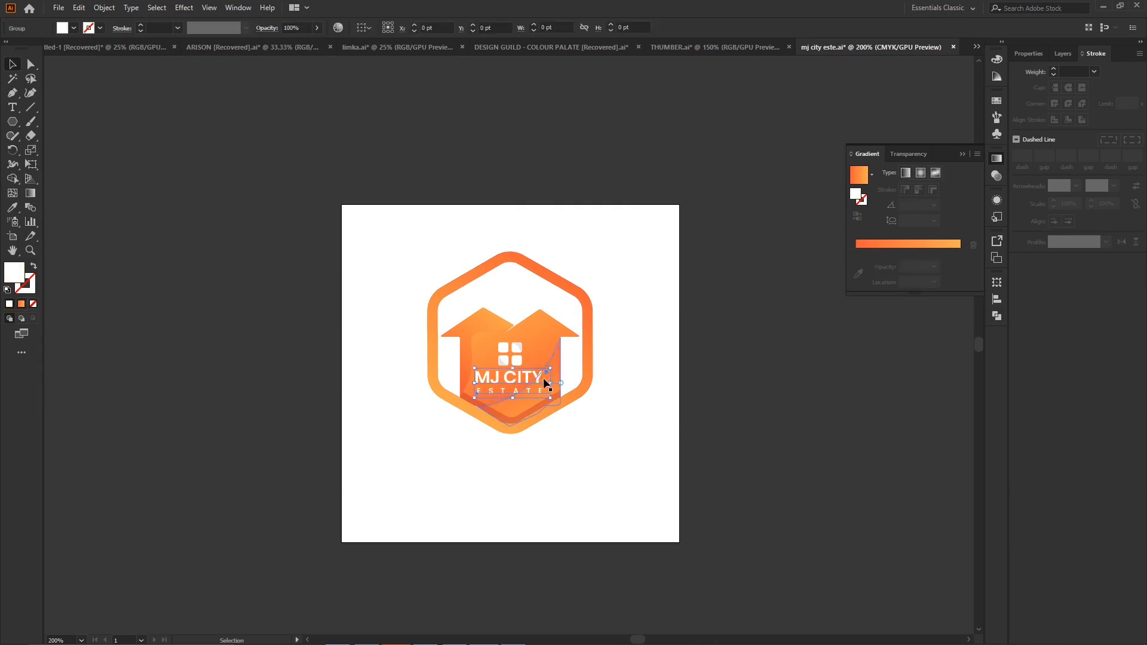
pyautogui.click(643, 337)
pyautogui.hotkey('ctrl', '=')
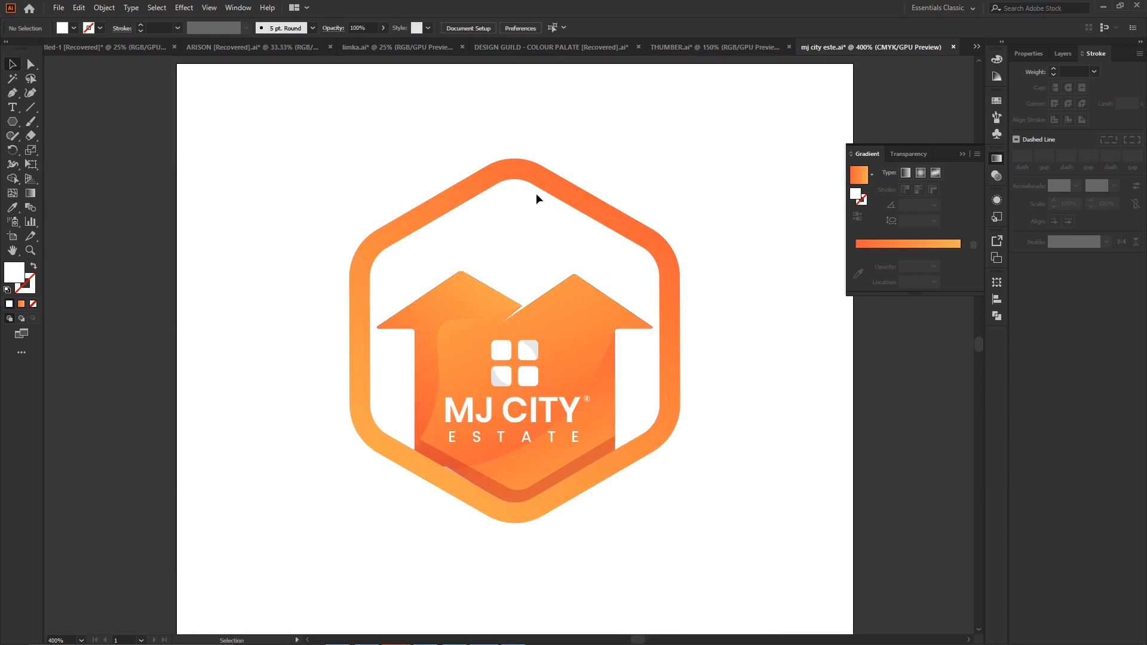
pyautogui.click(963, 154)
pyautogui.moveTo(296, 134); pyautogui.dragTo(775, 560)
pyautogui.moveTo(552, 339); pyautogui.dragTo(546, 312)
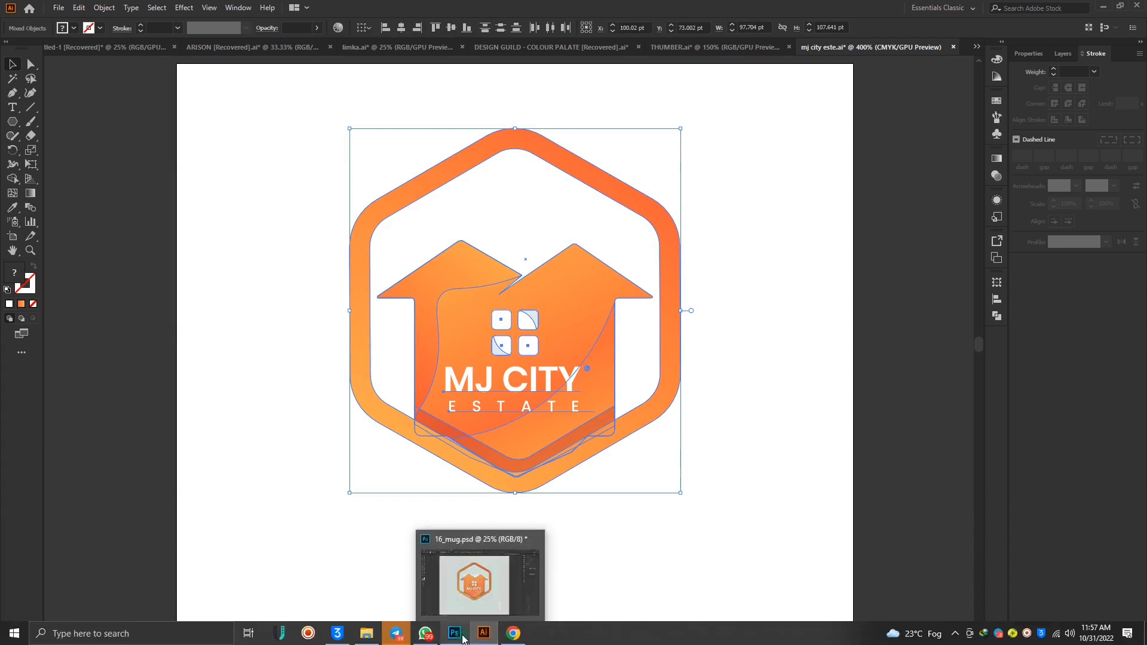
# - Bring the MJ CITY ESTATE logo from Illustrator into the mug's design smart object in Photoshop and position it centrally over the LIMKA logo
pyautogui.click(466, 635)
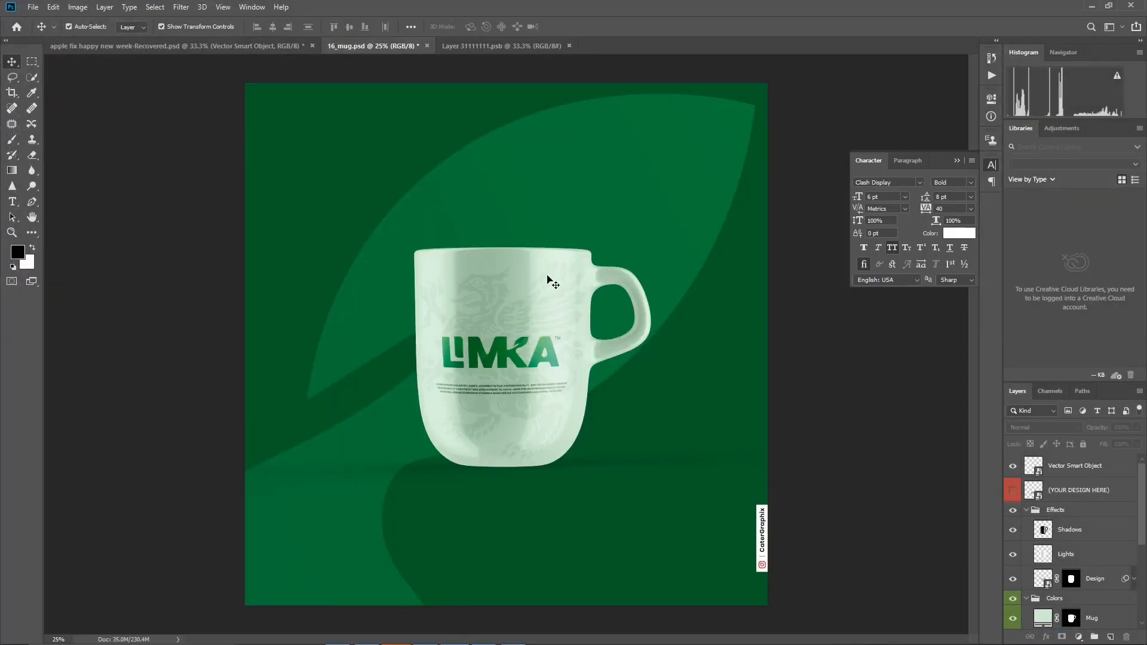
pyautogui.click(526, 46)
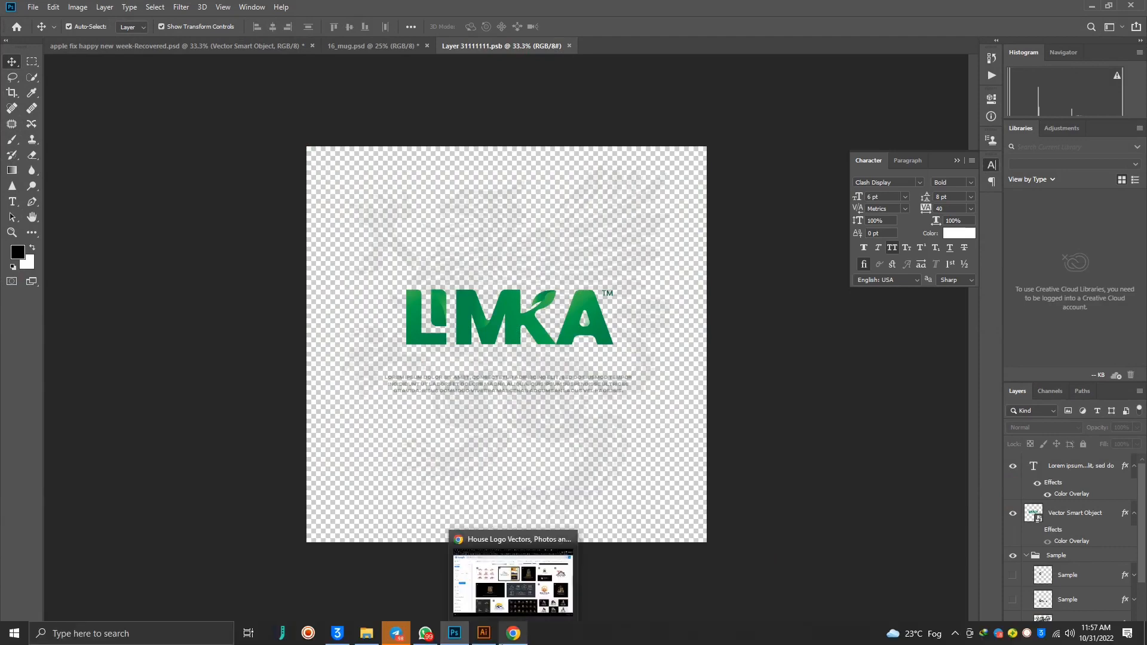
pyautogui.click(478, 636)
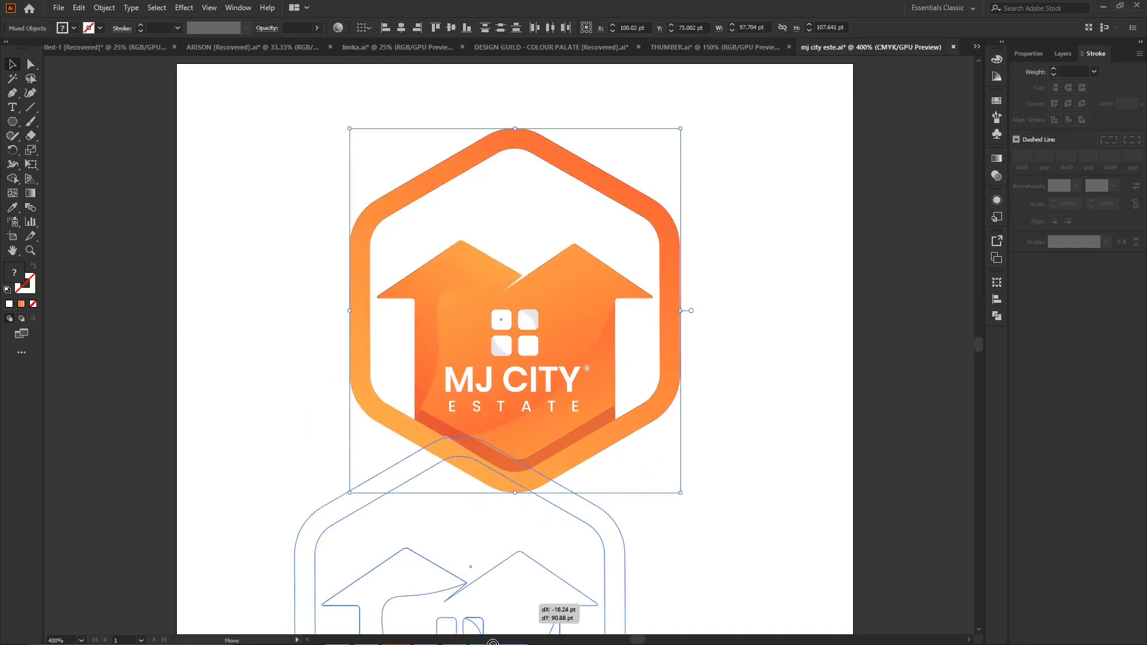
pyautogui.hotkey('alt', 'Tab')
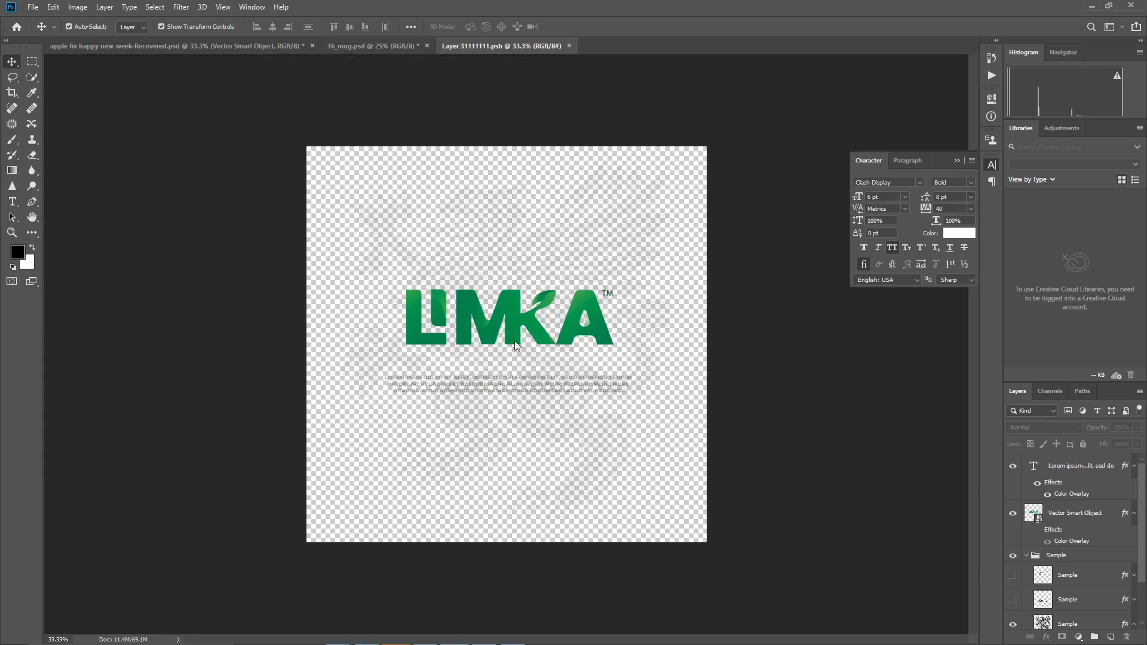
pyautogui.hotkey('ctrl', 'v')
pyautogui.moveTo(545, 231); pyautogui.dragTo(544, 225)
pyautogui.moveTo(546, 304); pyautogui.dragTo(502, 347)
pyautogui.moveTo(508, 272); pyautogui.dragTo(509, 252)
pyautogui.moveTo(519, 356); pyautogui.dragTo(533, 367)
# - Hide the lorem ipsum text and LIMKA logo layers, save the smart object, and return to 16_mug.psd
pyautogui.click(1013, 490)
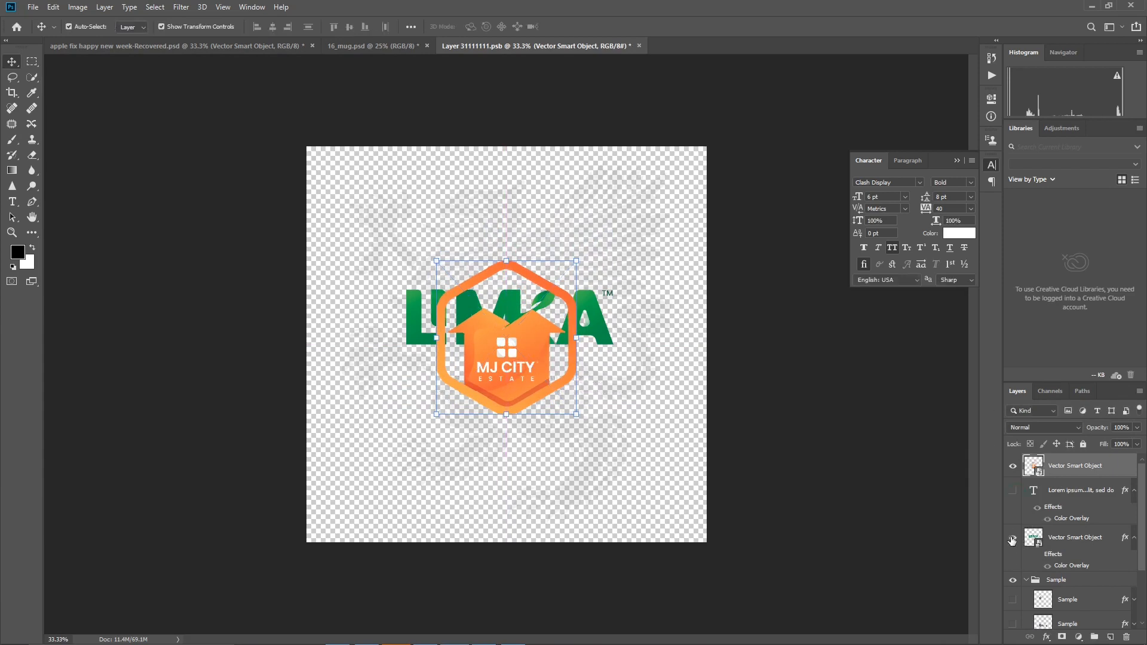
pyautogui.click(1013, 537)
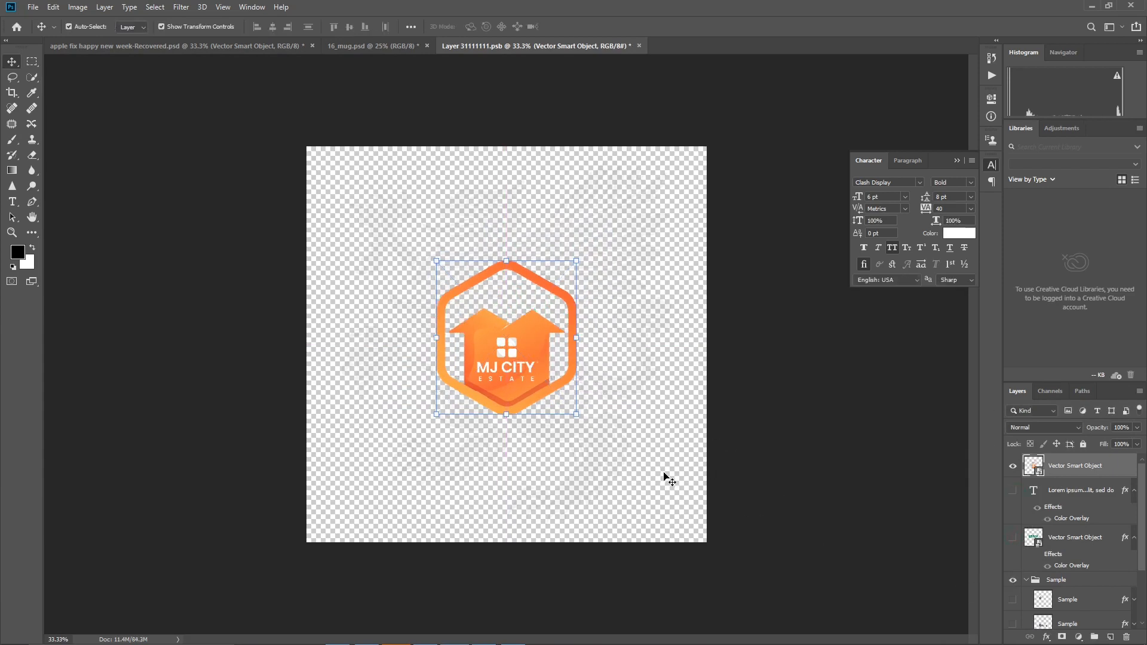
pyautogui.hotkey('ctrl', 's')
pyautogui.click(386, 47)
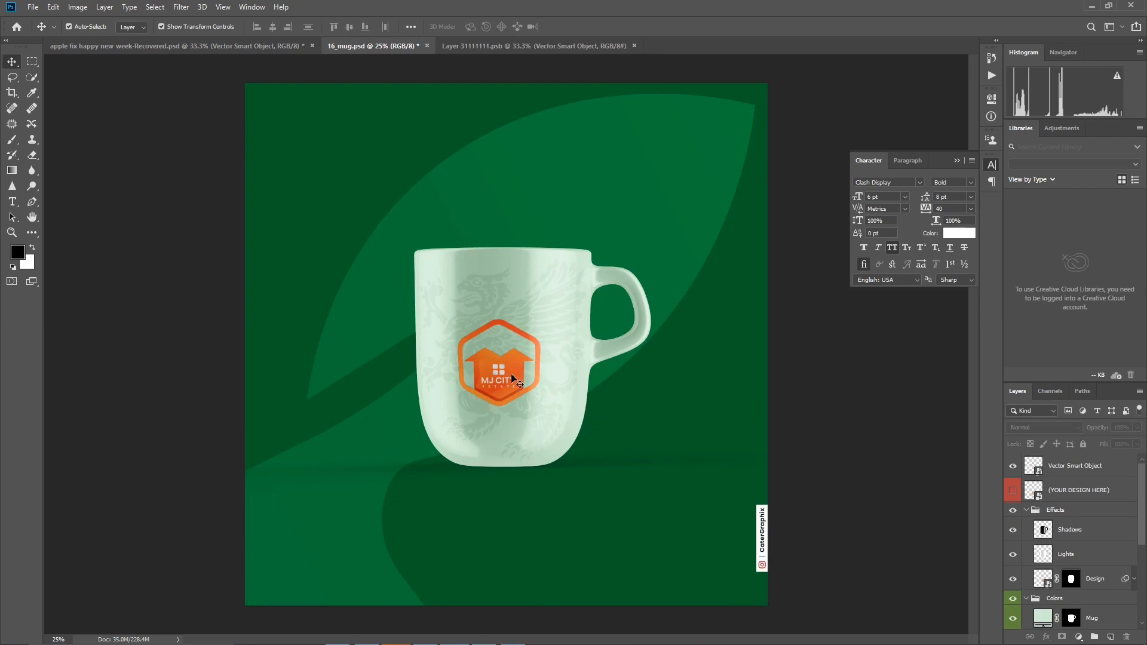
# - Hide the green leaf smart object and the green Layer 1 behind the mug
pyautogui.click(632, 130)
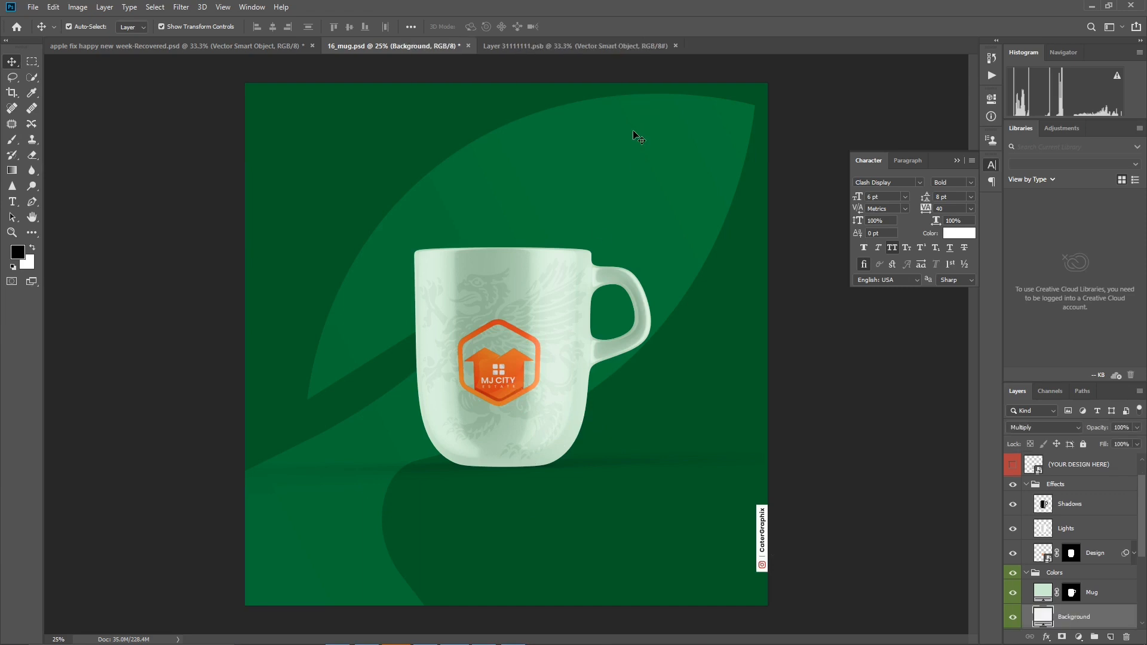
pyautogui.scroll(-5, 1086, 592)
pyautogui.click(1086, 582)
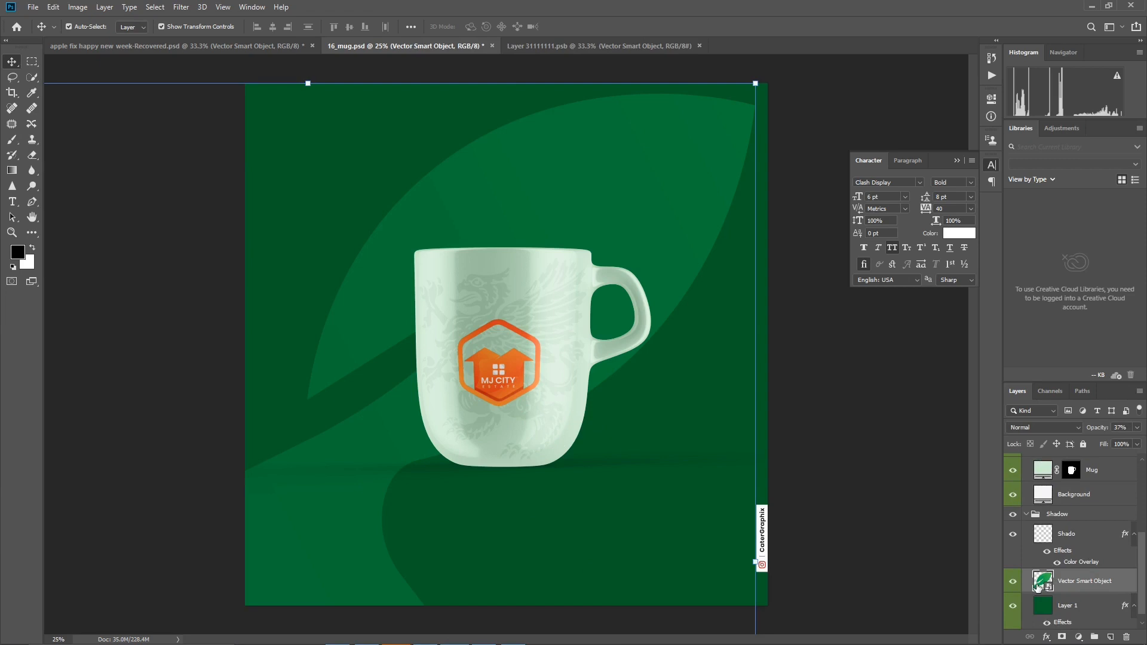
pyautogui.moveTo(1010, 585); pyautogui.dragTo(1012, 606)
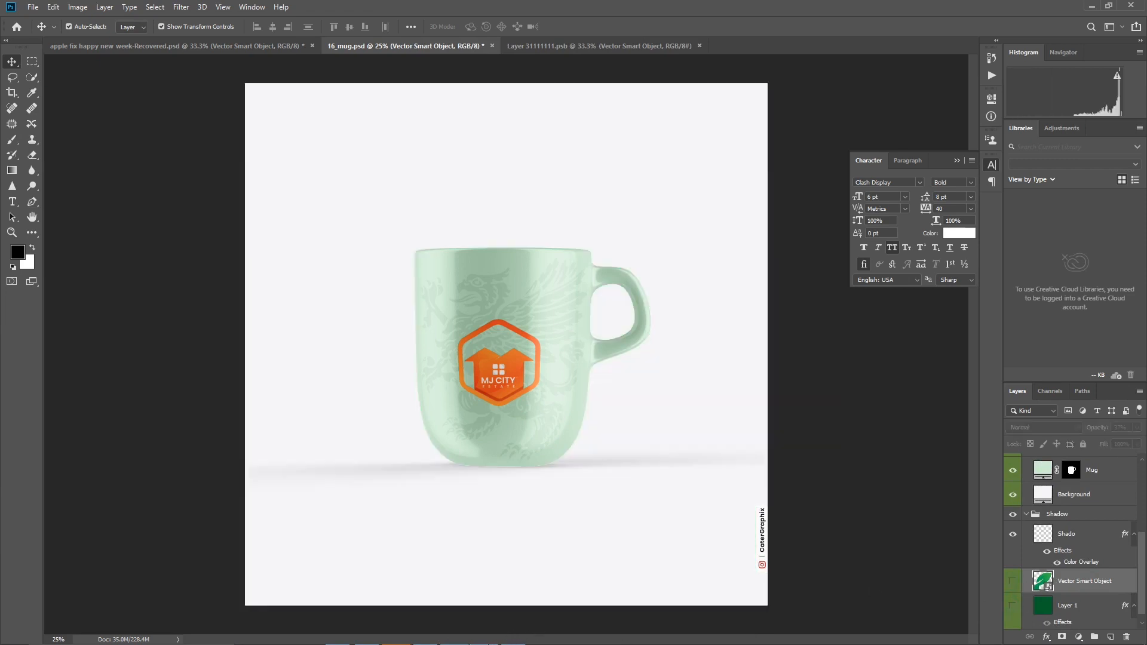
# - Bring the MJ CITY ESTATE logo from Illustrator into the mug document above the hidden leaf layer
pyautogui.click(469, 634)
pyautogui.moveTo(513, 338); pyautogui.dragTo(456, 375)
pyautogui.moveTo(458, 306); pyautogui.dragTo(457, 306)
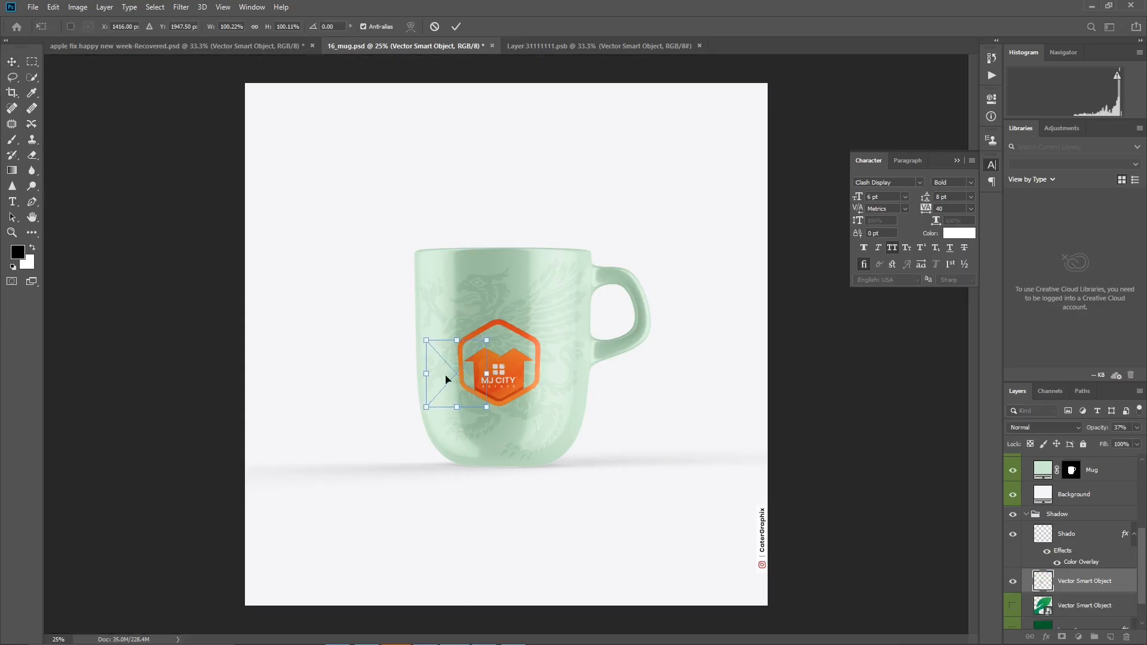
# - Enlarge the placed logo to about 1214% as a cropped background graphic behind the mug and set its opacity to 28%
pyautogui.moveTo(426, 407); pyautogui.dragTo(175, 627)
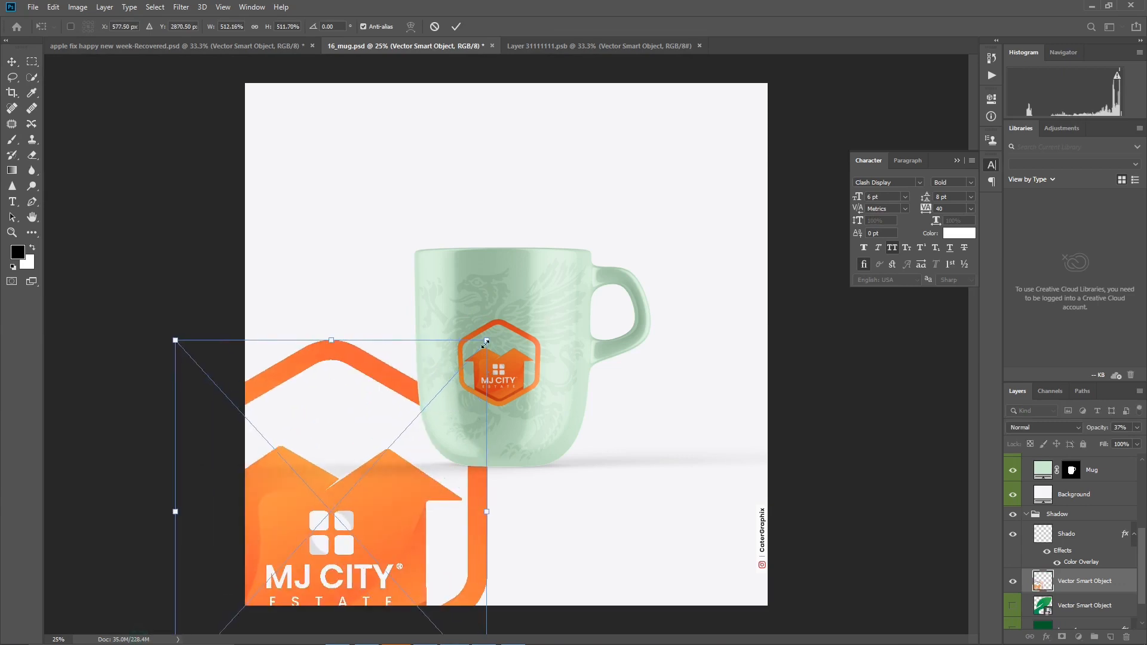
pyautogui.moveTo(487, 341); pyautogui.dragTo(600, 325)
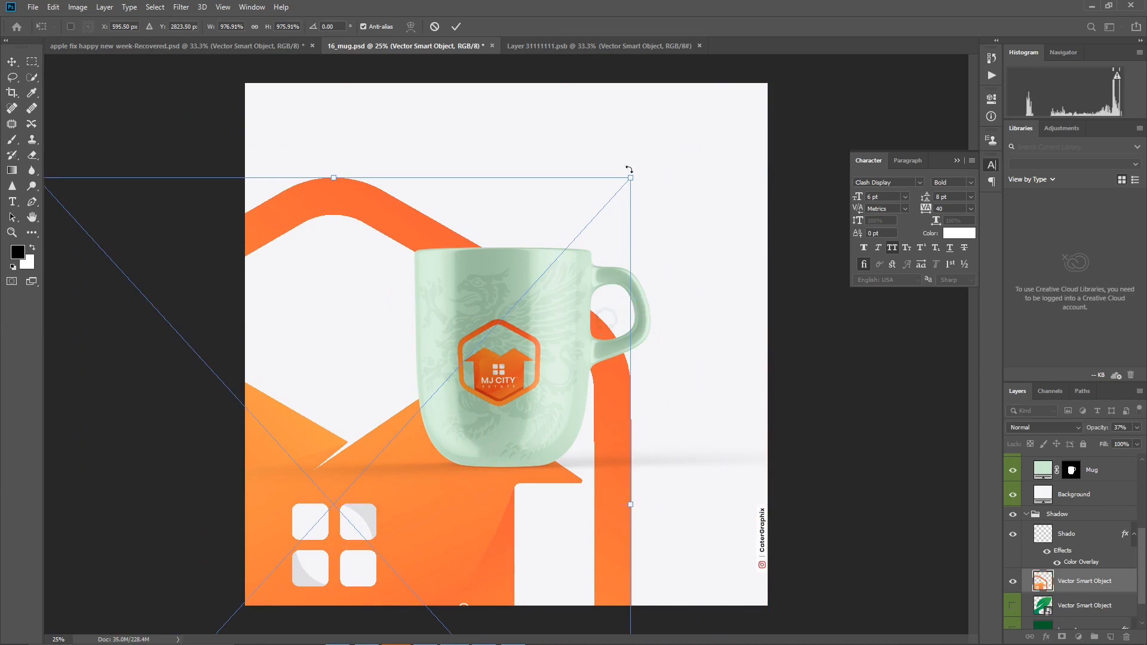
pyautogui.moveTo(632, 178); pyautogui.dragTo(772, 108)
pyautogui.moveTo(701, 237); pyautogui.dragTo(673, 295)
pyautogui.moveTo(708, 119); pyautogui.dragTo(747, 78)
pyautogui.moveTo(692, 233); pyautogui.dragTo(689, 239)
pyautogui.press('Return')
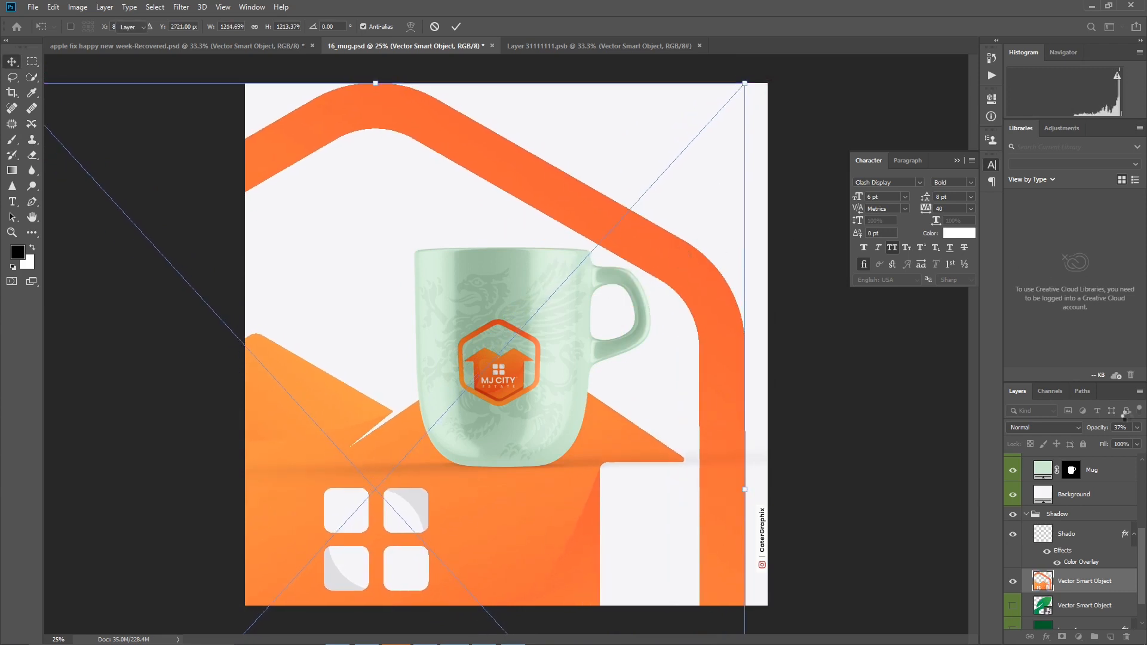
pyautogui.moveTo(1102, 430); pyautogui.dragTo(1059, 438)
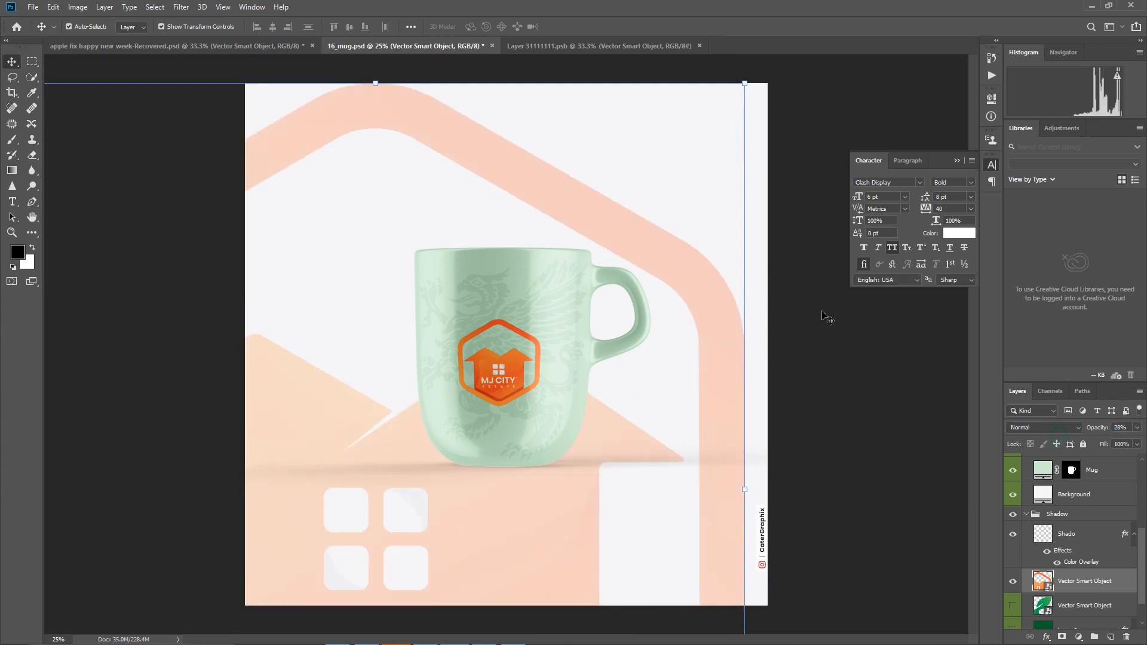
# - Change the Mug layer's solid color to the light beige #f5dbbb
pyautogui.scroll(-2, 1082, 477)
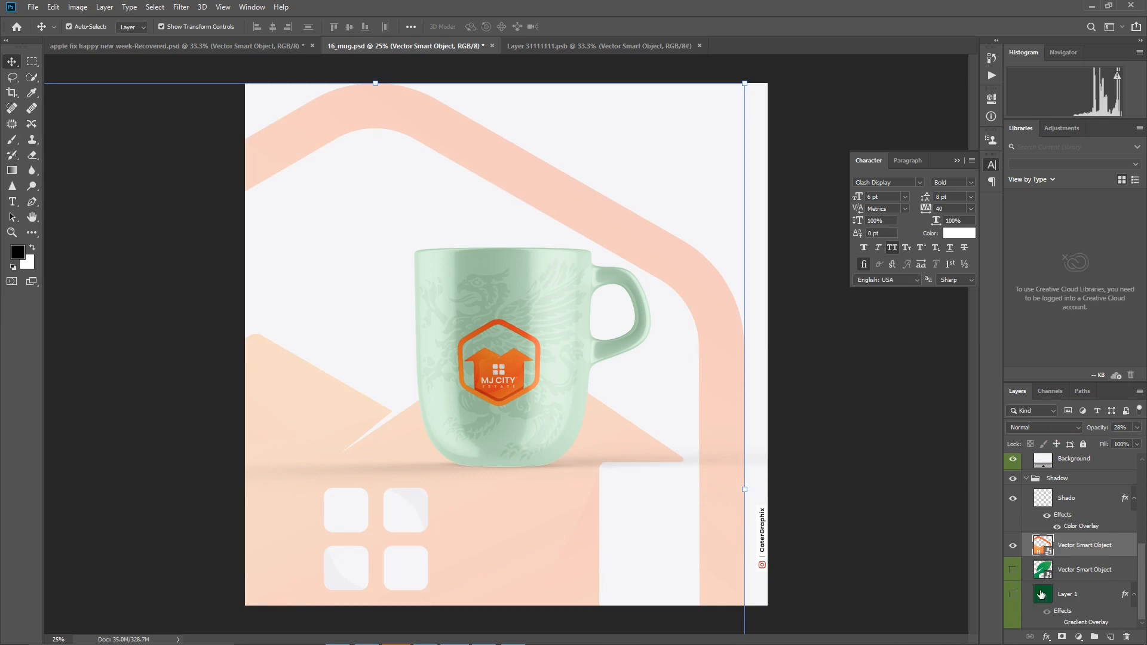
pyautogui.scroll(4, 1054, 562)
pyautogui.click(1042, 507)
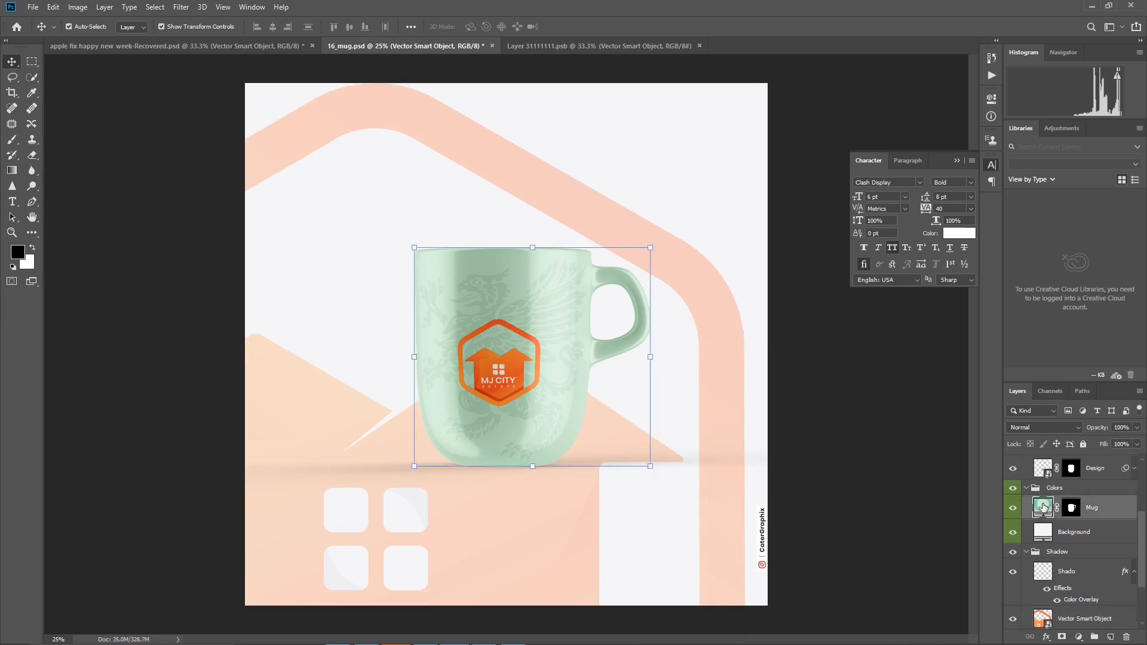
pyautogui.doubleClick(1042, 508)
pyautogui.click(866, 284)
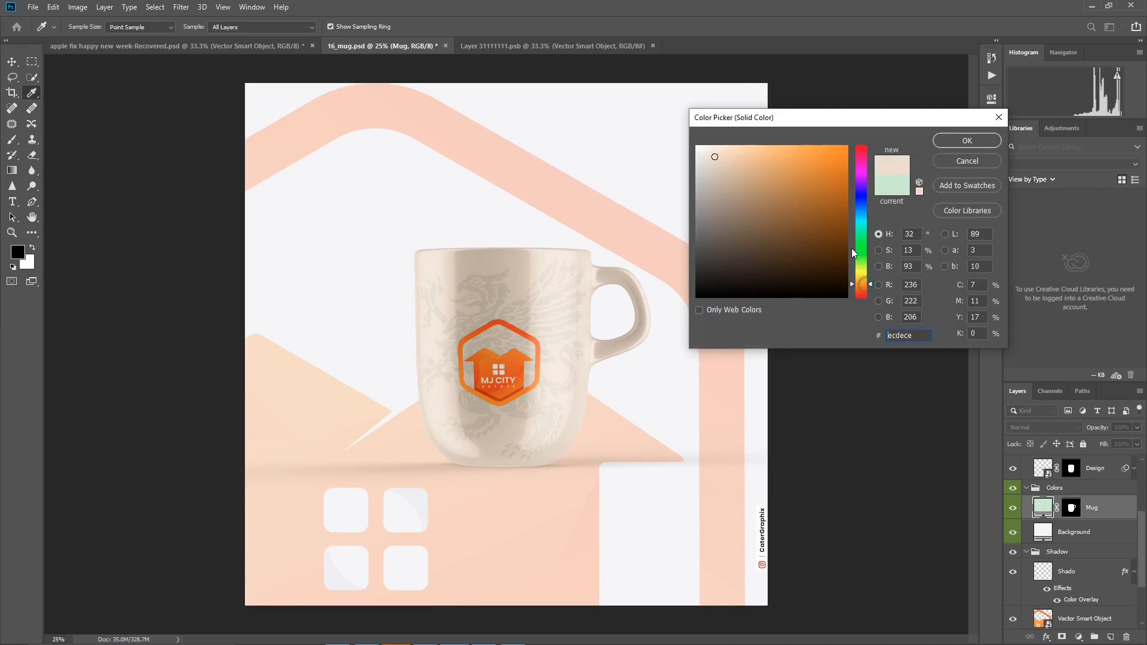
pyautogui.click(823, 184)
pyautogui.click(798, 172)
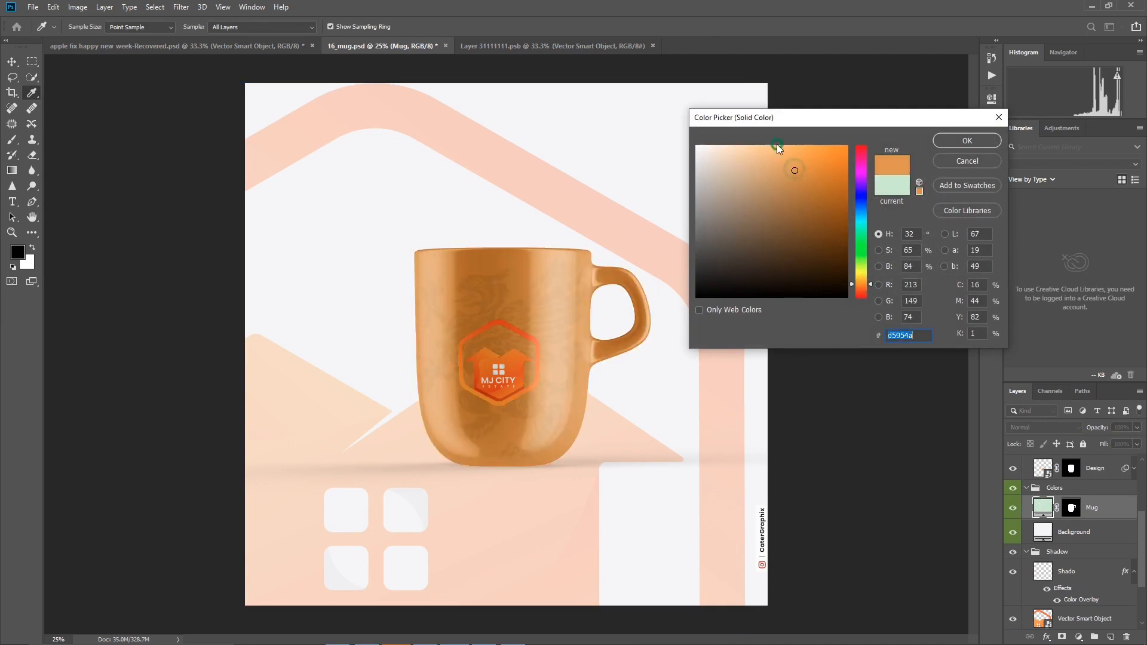
pyautogui.click(725, 147)
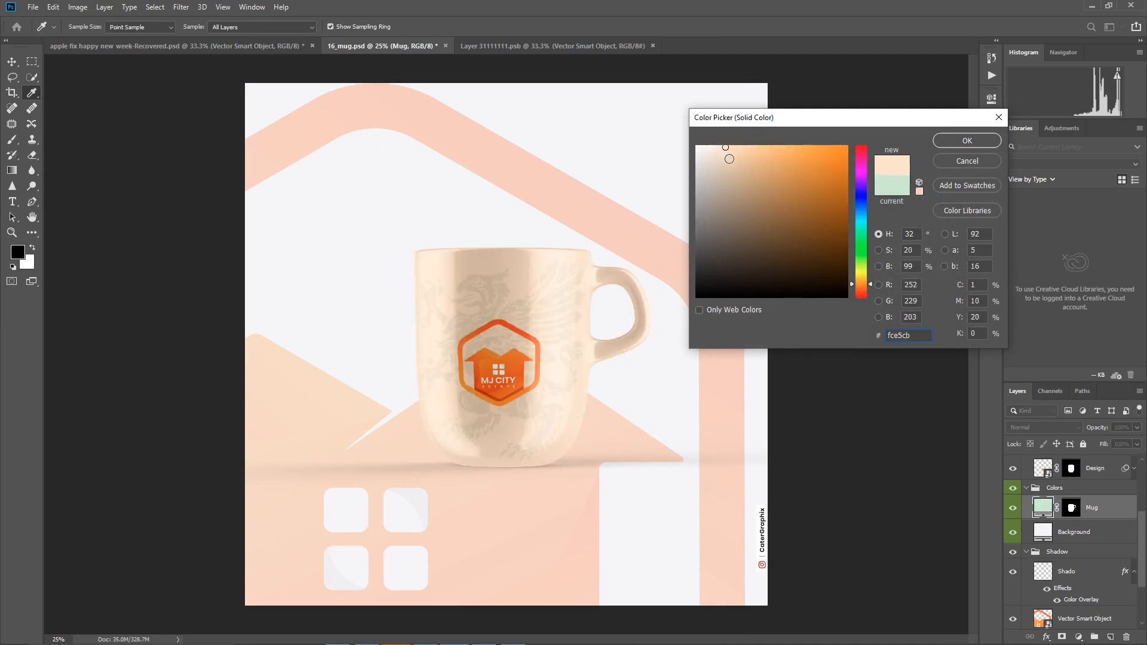
pyautogui.click(967, 141)
pyautogui.press('v')
# - Sample the logo's orange for the Background fill layer and refine its color to #dd8632
pyautogui.scroll(-3, 1048, 532)
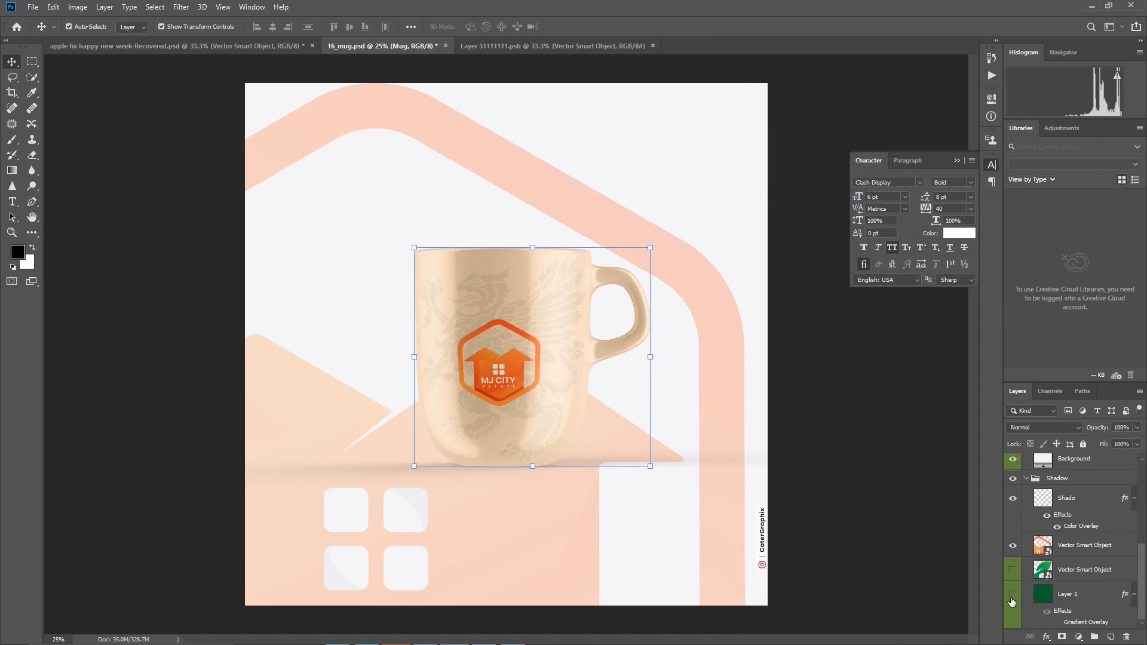
pyautogui.scroll(3, 1014, 596)
pyautogui.click(1058, 533)
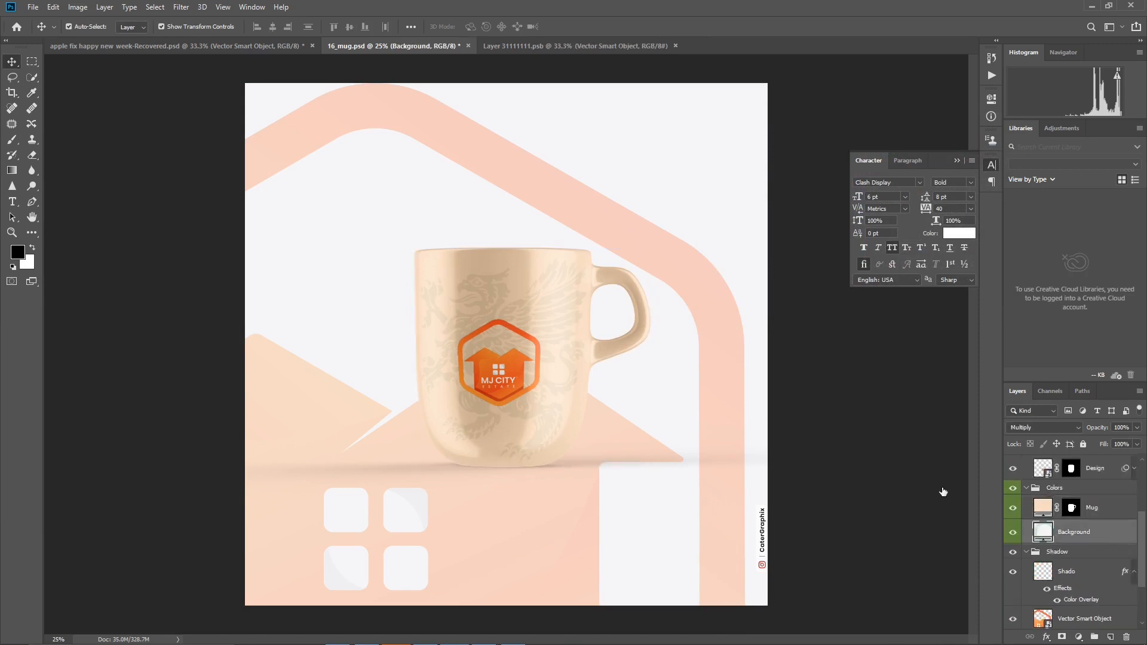
pyautogui.click(516, 363)
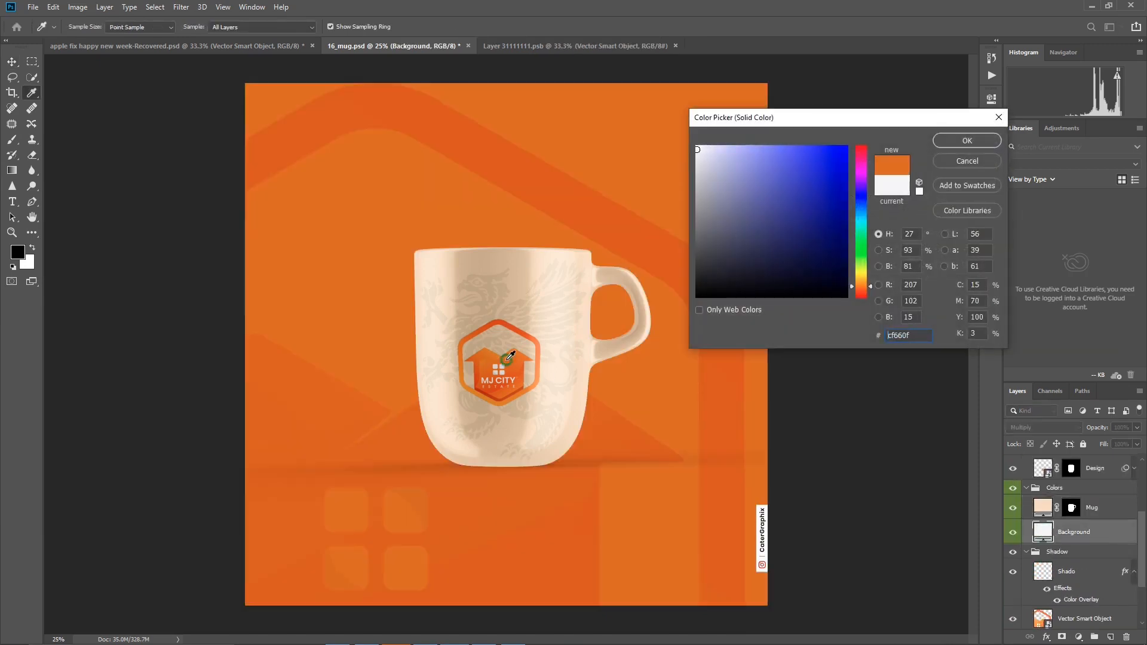
pyautogui.click(486, 354)
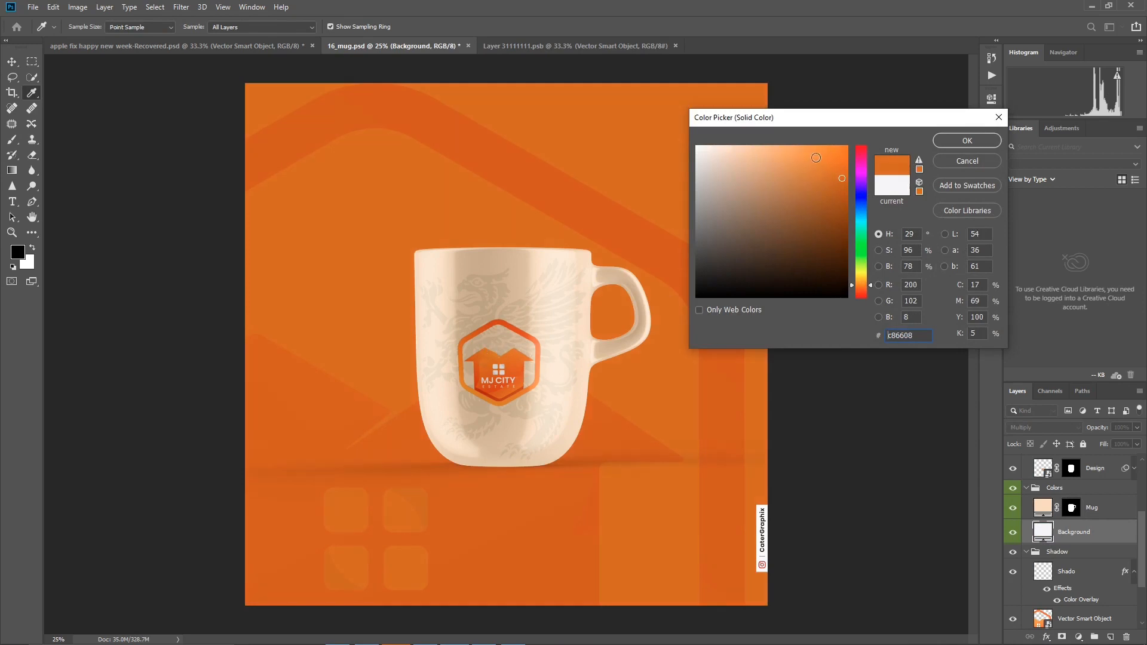
pyautogui.click(806, 156)
pyautogui.click(813, 166)
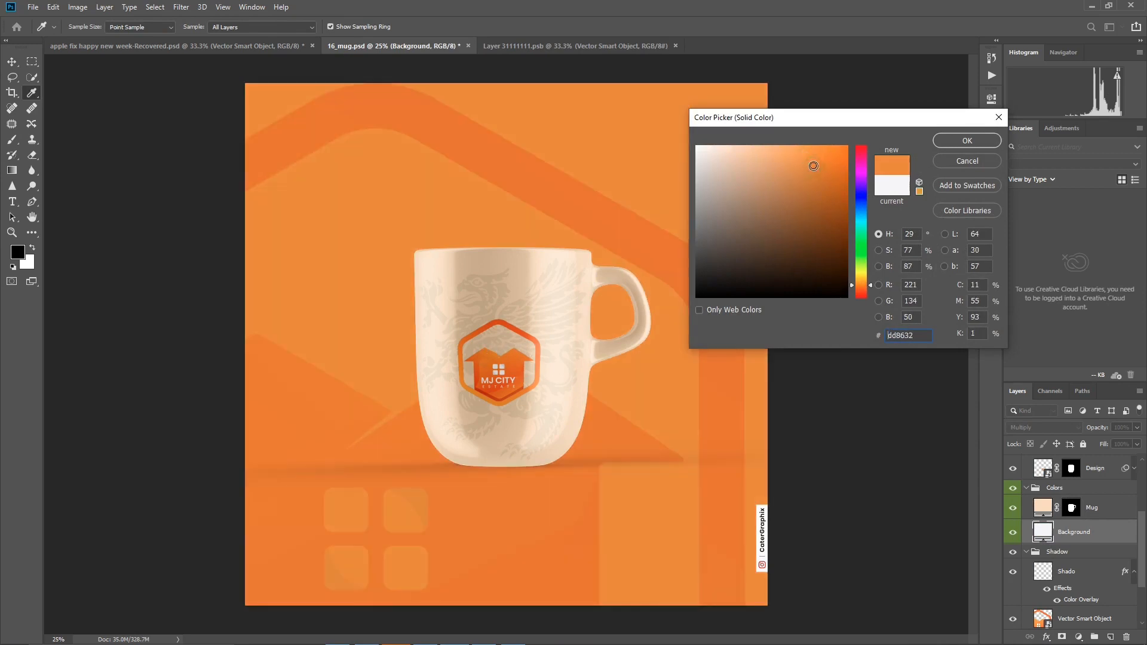
pyautogui.click(940, 143)
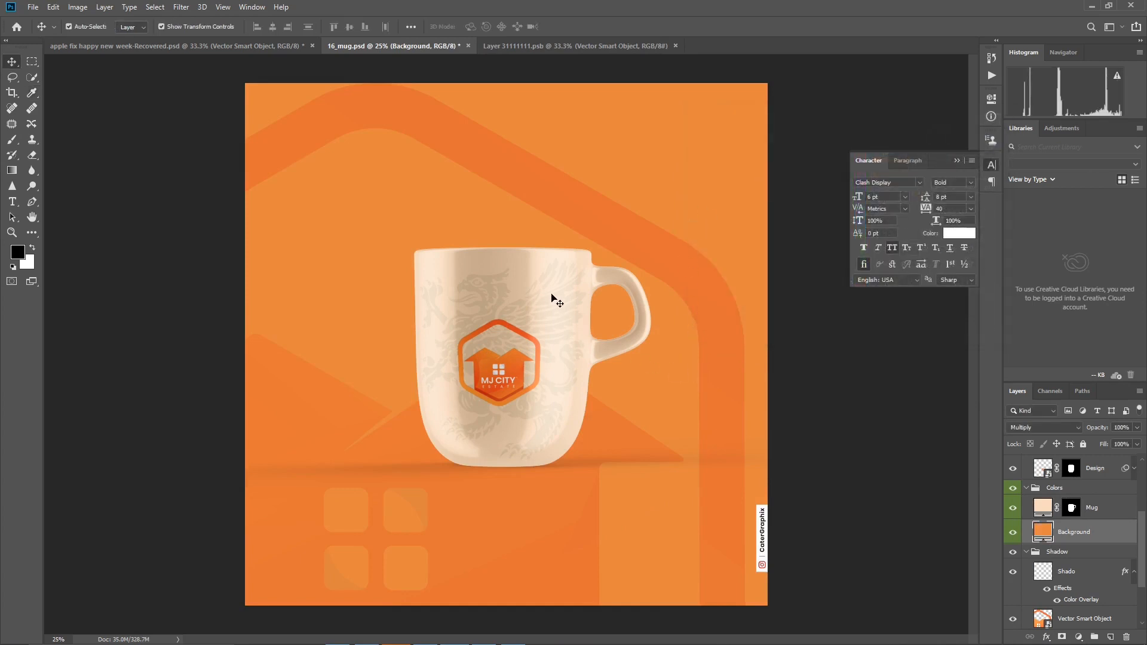
# - Recolor the Mug fill layer to the warmer light orange #ffd8aa
pyautogui.doubleClick(1042, 508)
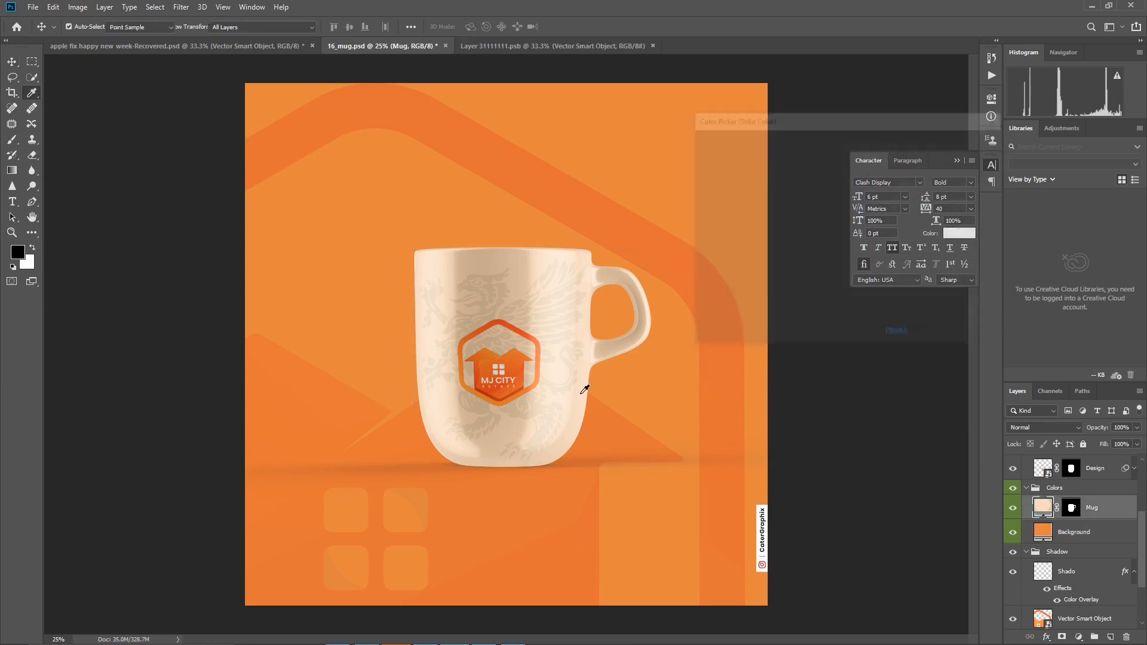
pyautogui.moveTo(701, 158); pyautogui.dragTo(682, 127)
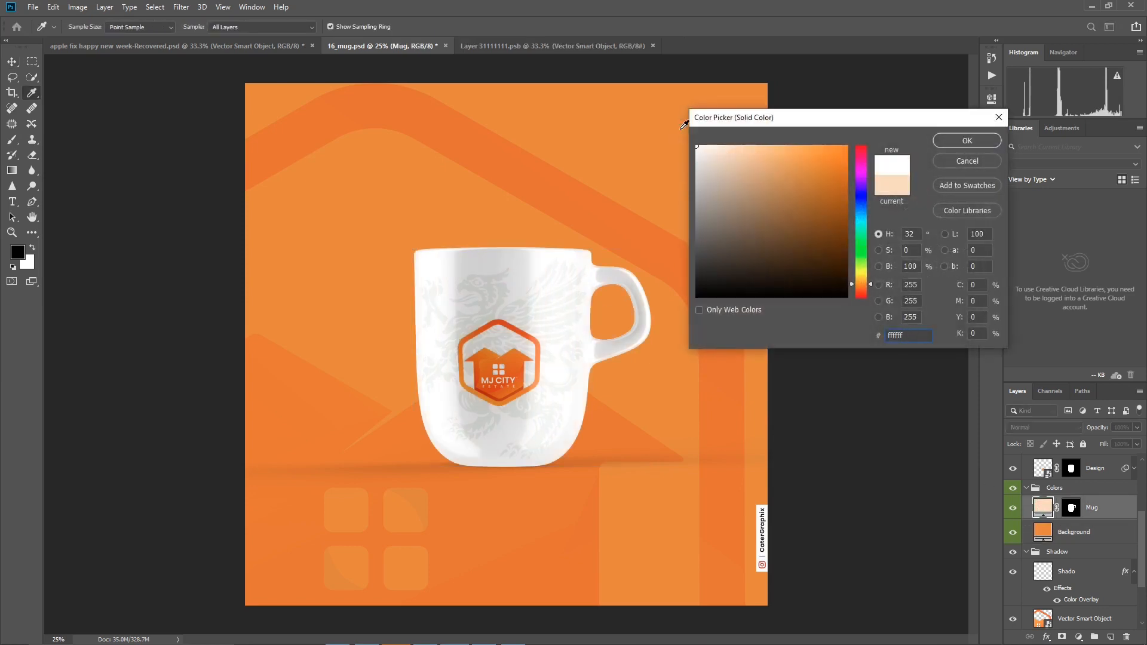
pyautogui.click(745, 154)
pyautogui.click(764, 176)
pyautogui.moveTo(767, 190)
pyautogui.mouseDown()
pyautogui.moveTo(775, 145)
pyautogui.moveTo(752, 145)
pyautogui.mouseUp()
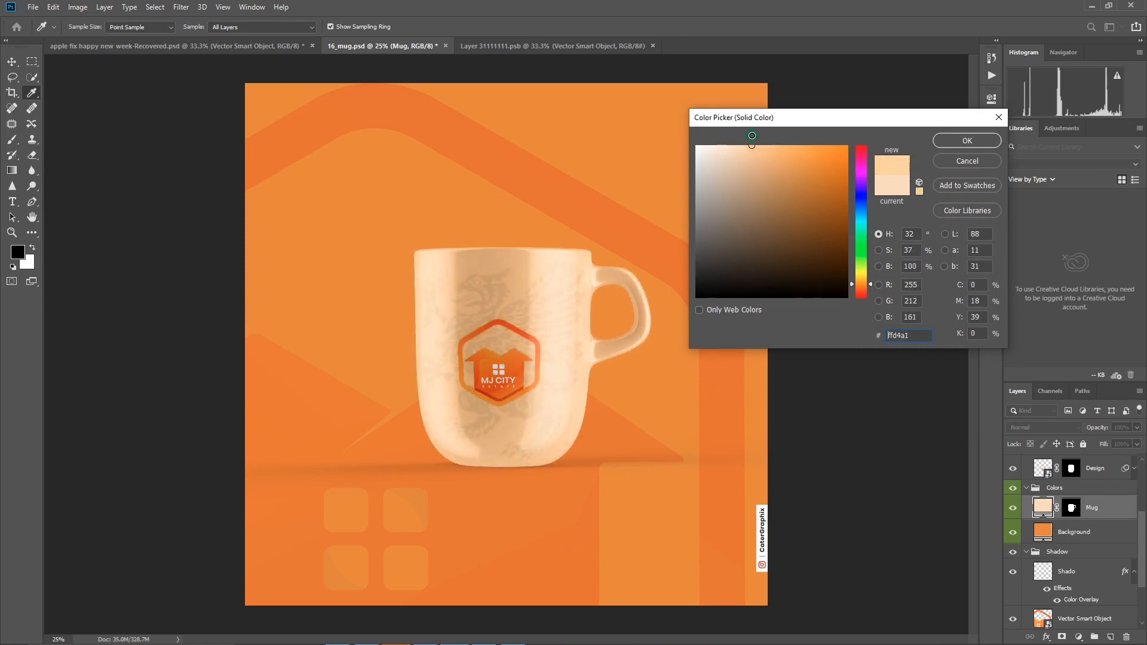
pyautogui.click(989, 146)
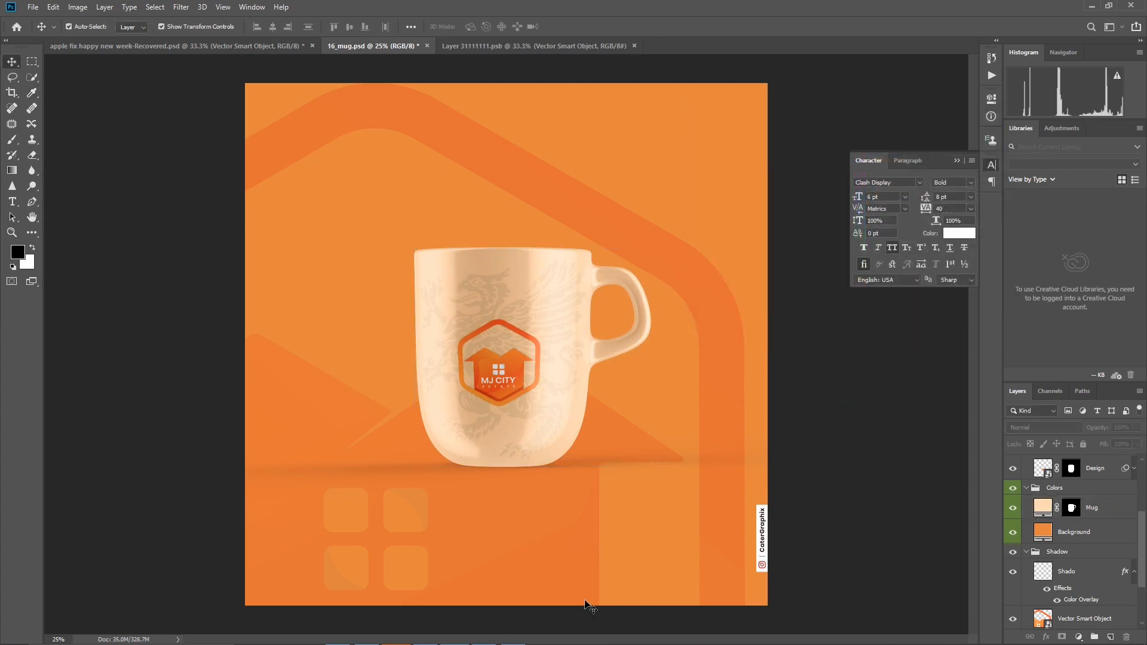